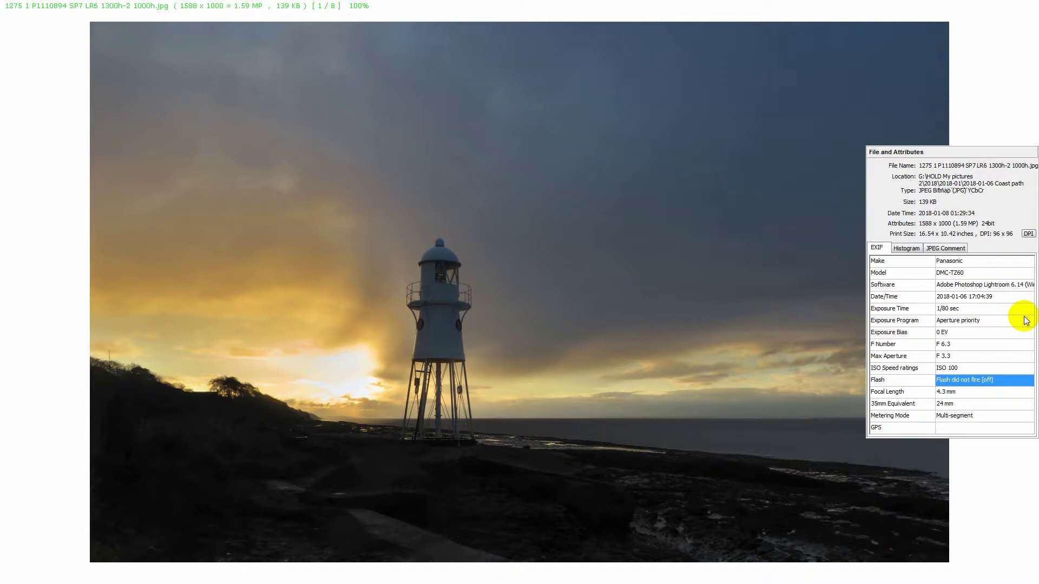
# - Step through all eight coast-path photos full screen with their EXIF, then return to thumbnails
pyautogui.press('Right')
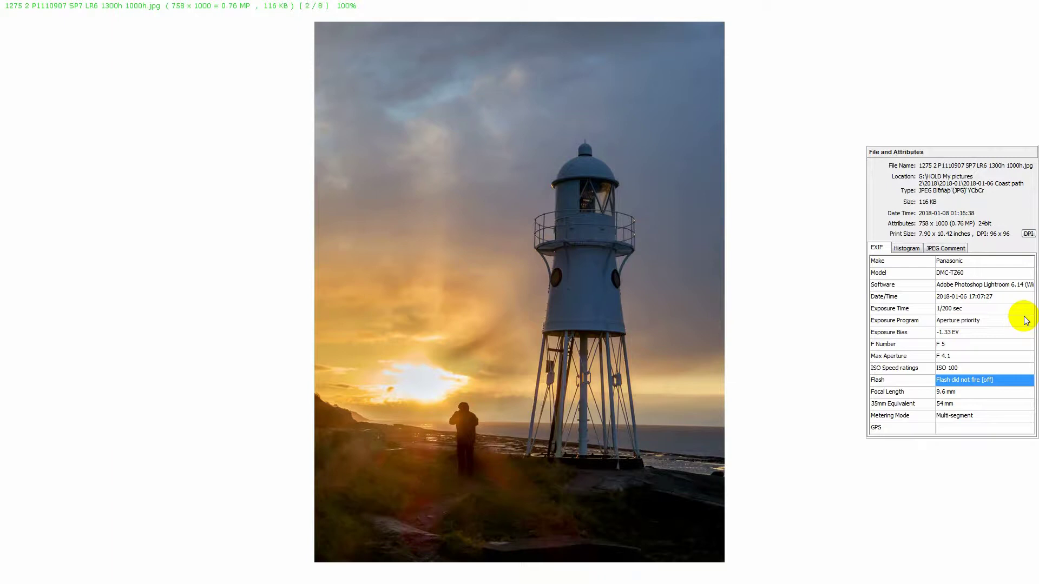
pyautogui.press('Right')
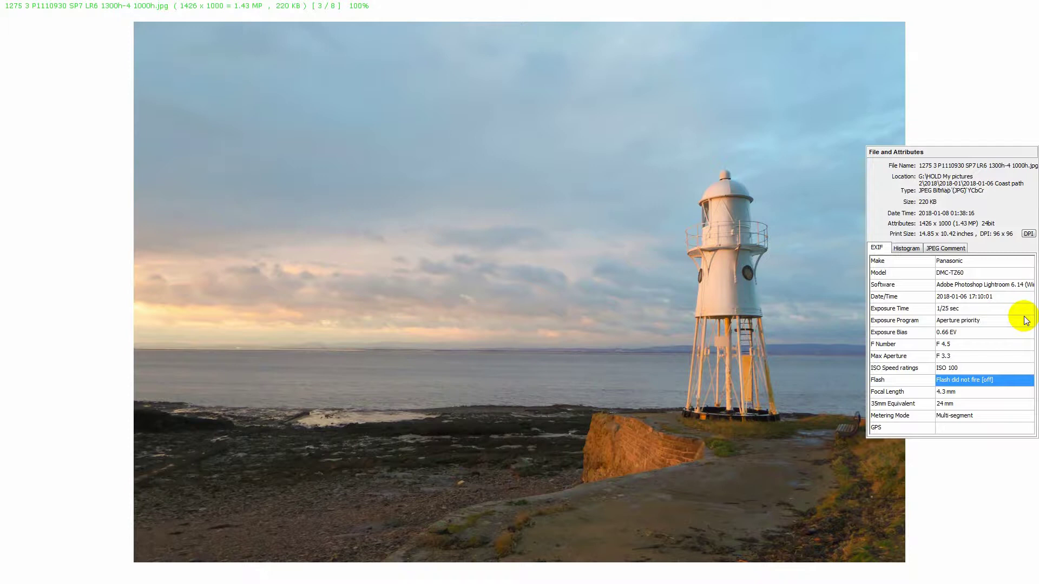
pyautogui.press('Right')
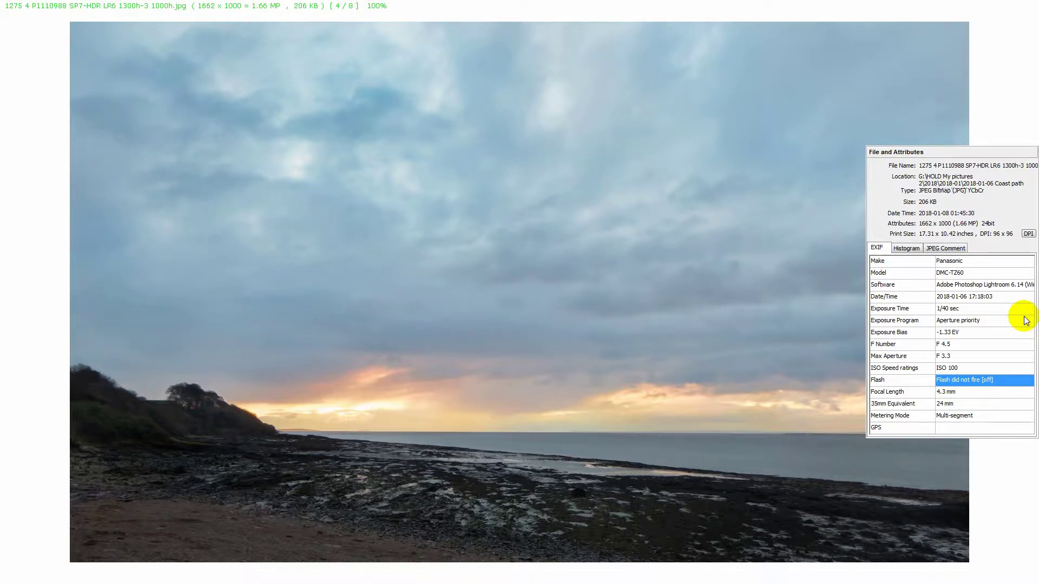
pyautogui.press('Right')
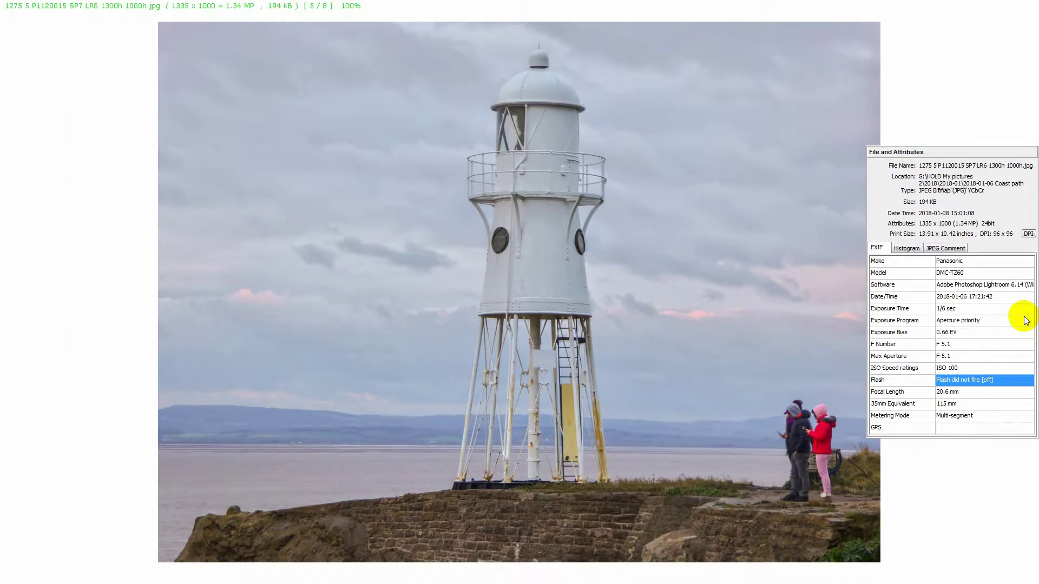
pyautogui.press('Right')
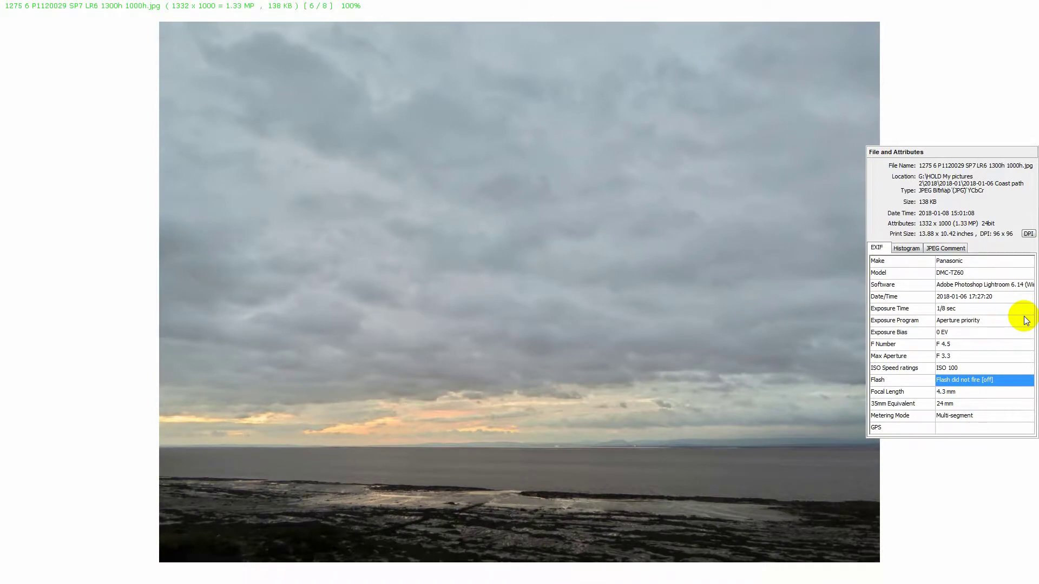
pyautogui.press('Right')
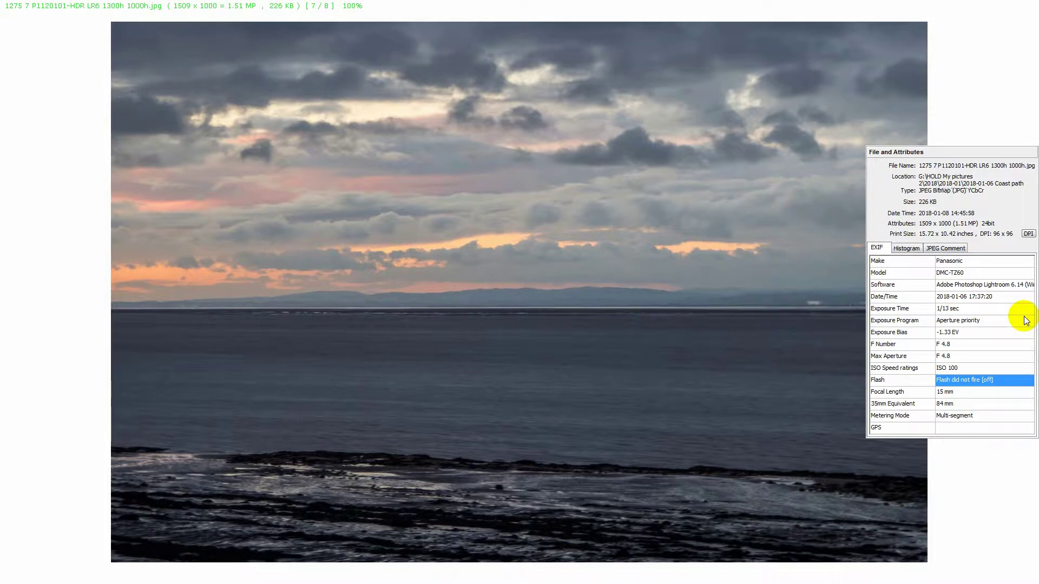
pyautogui.press('Right')
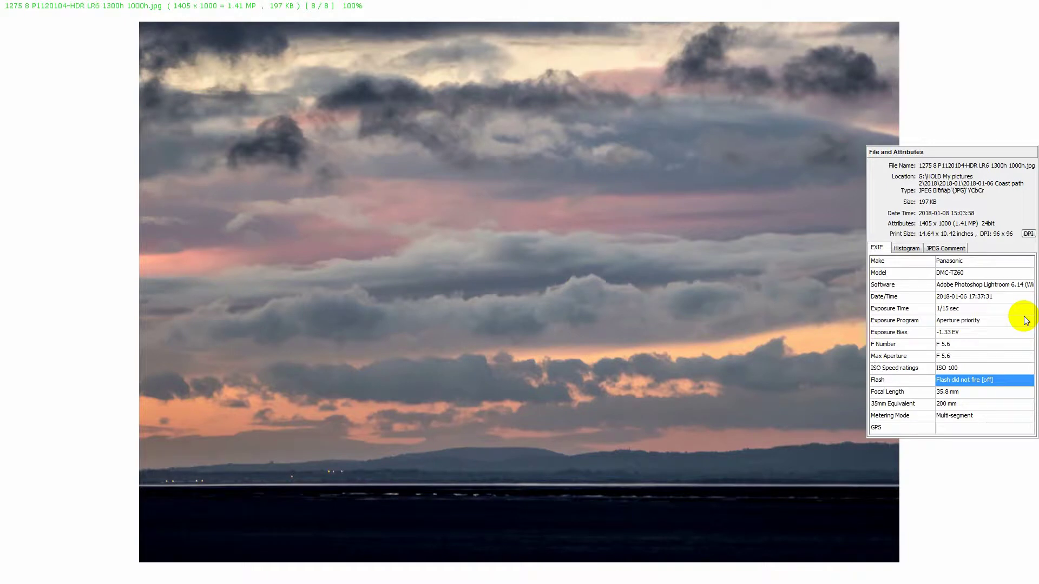
pyautogui.press('Escape')
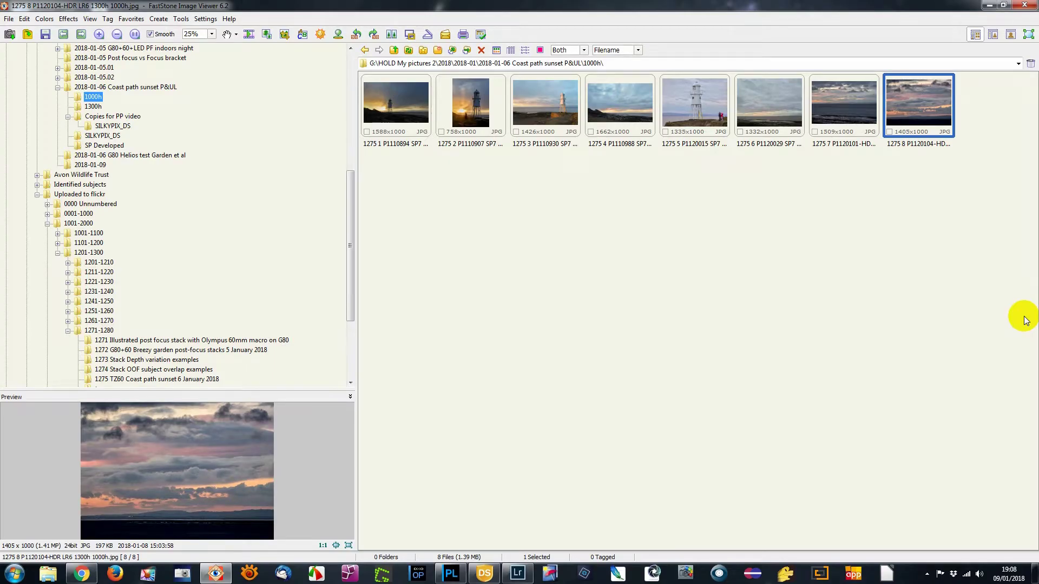
# - Bring up the DPReview page for the Panasonic Lumix DMC-ZS40 in Chrome
pyautogui.click(989, 5)
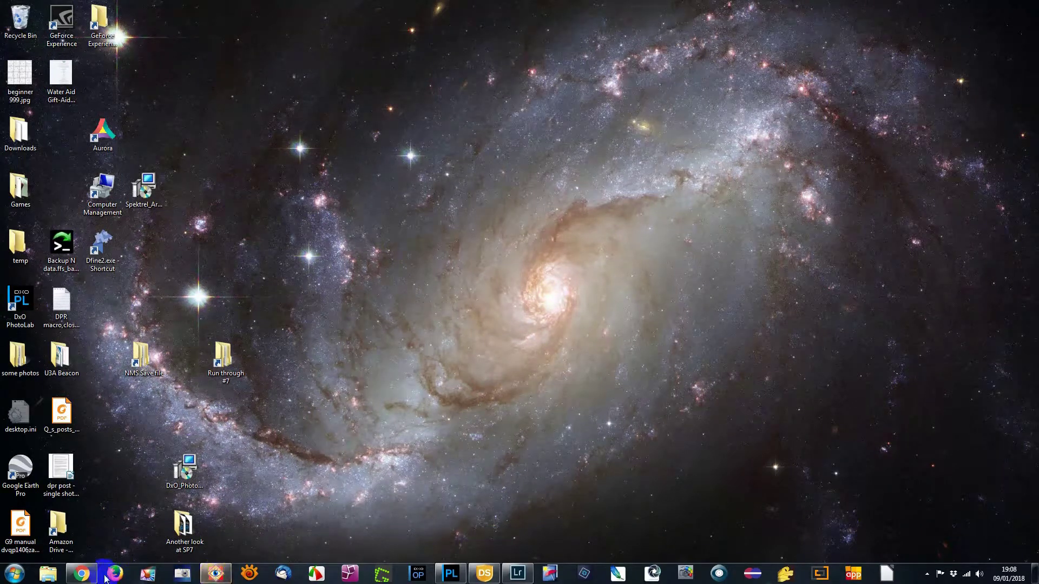
pyautogui.click(82, 573)
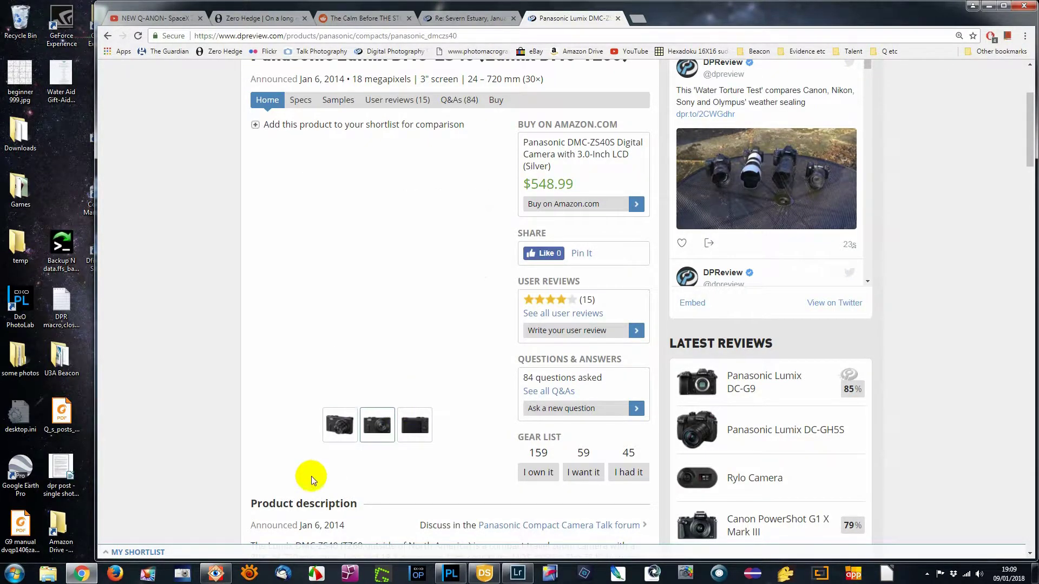
# - Review the photos full screen from the first lighthouse shot, back to the sixth's EXIF
pyautogui.click(218, 573)
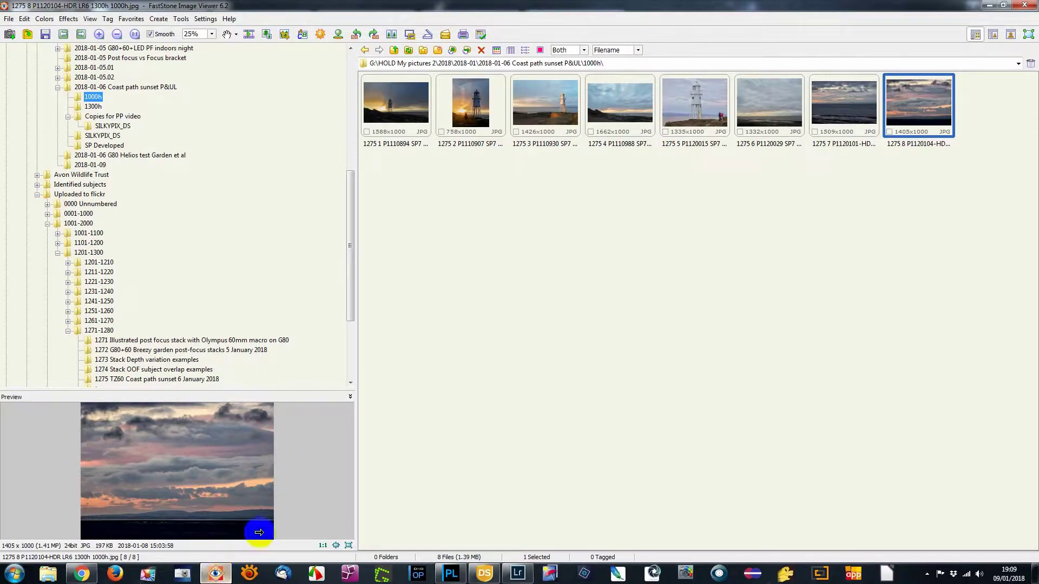
pyautogui.doubleClick(404, 115)
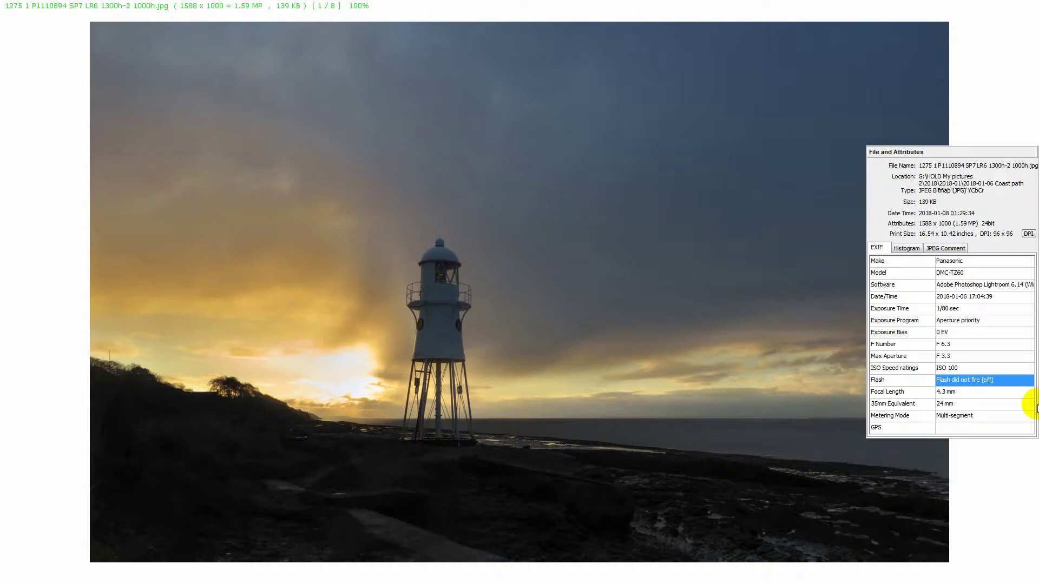
pyautogui.scroll(-1, 1004, 480)
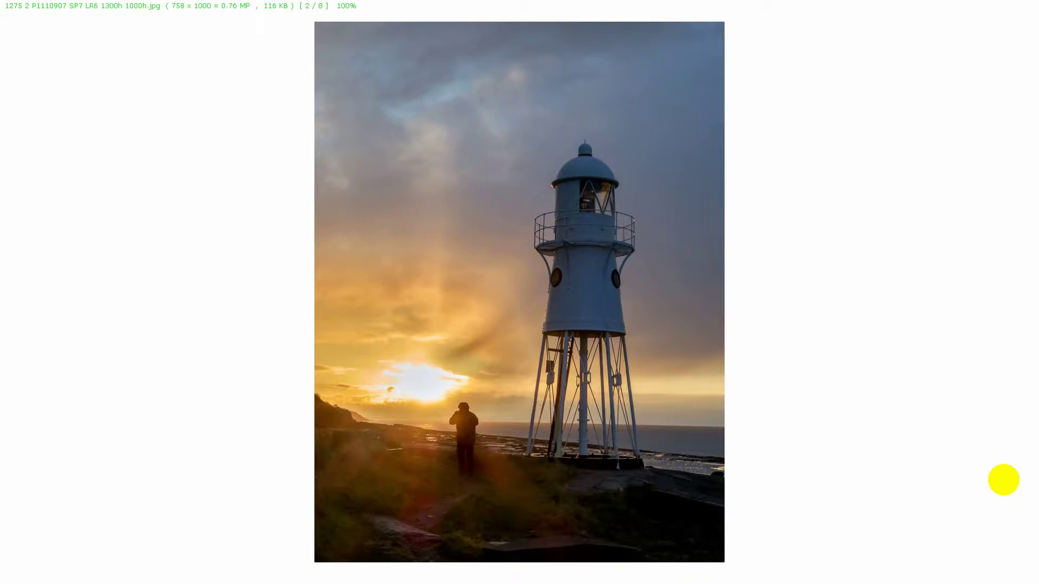
pyautogui.scroll(-6, 1003, 480)
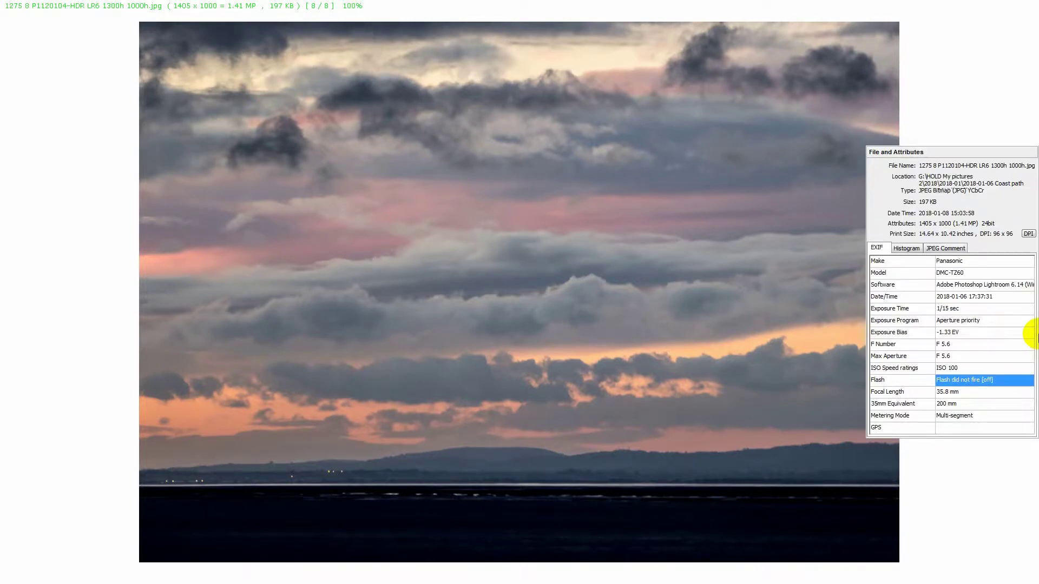
pyautogui.press('Left')
pyautogui.press('Left')
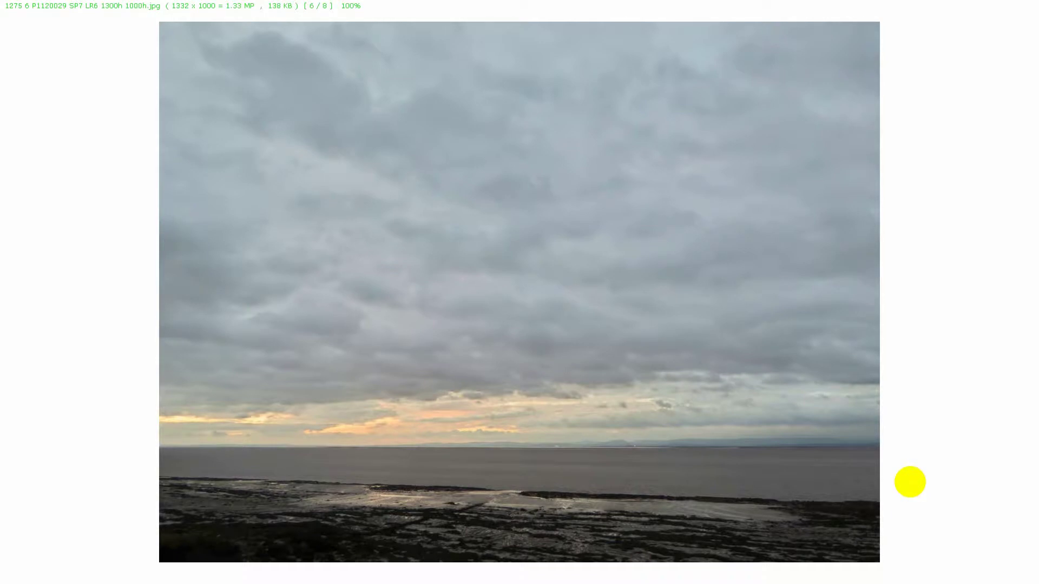
pyautogui.press('Escape')
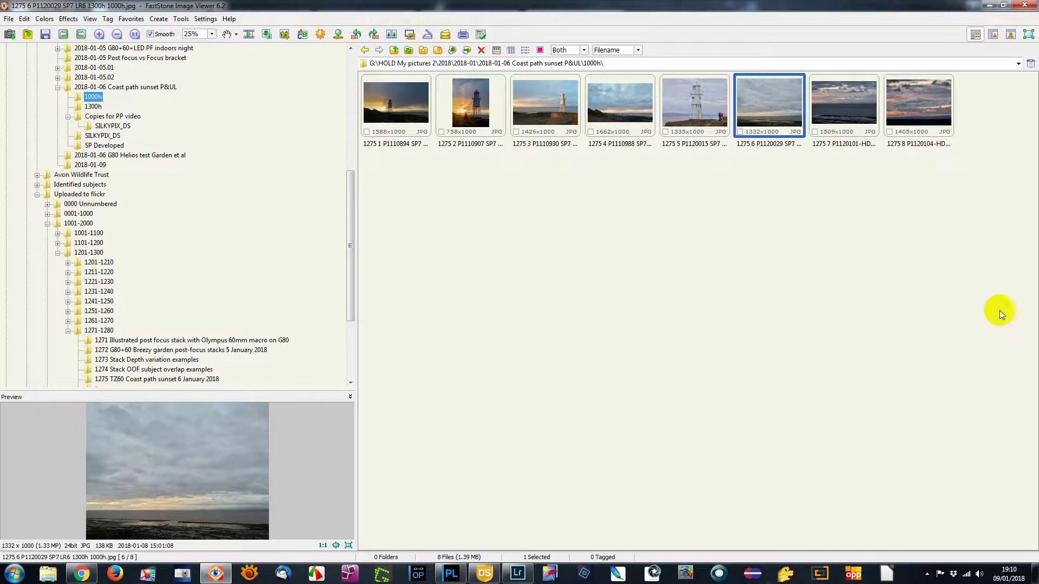
# - Minimize FastStone and Chrome and restore DxO PhotoLab showing the lighthouse image
pyautogui.click(989, 5)
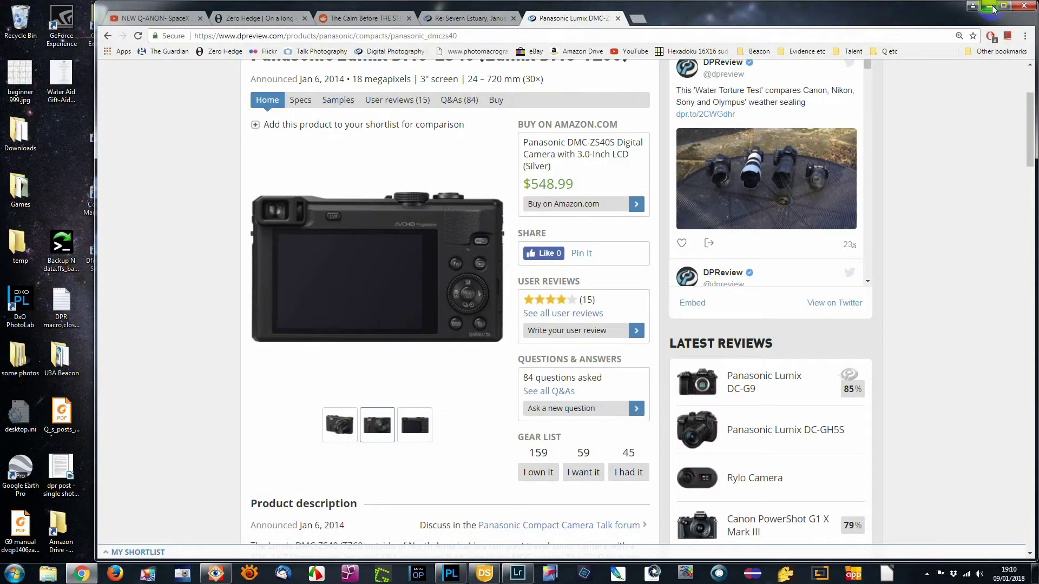
pyautogui.click(990, 6)
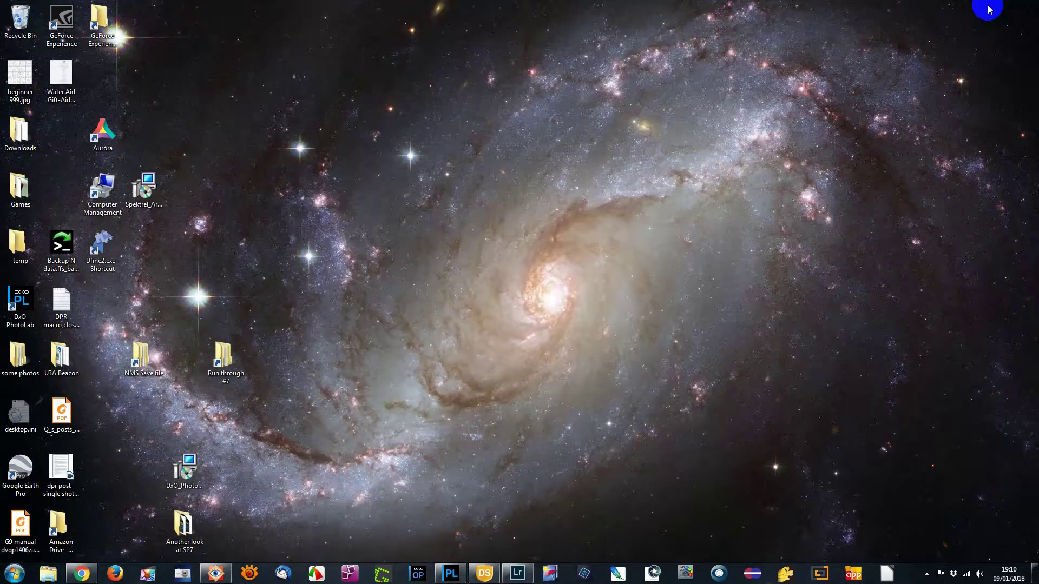
pyautogui.moveTo(453, 578)
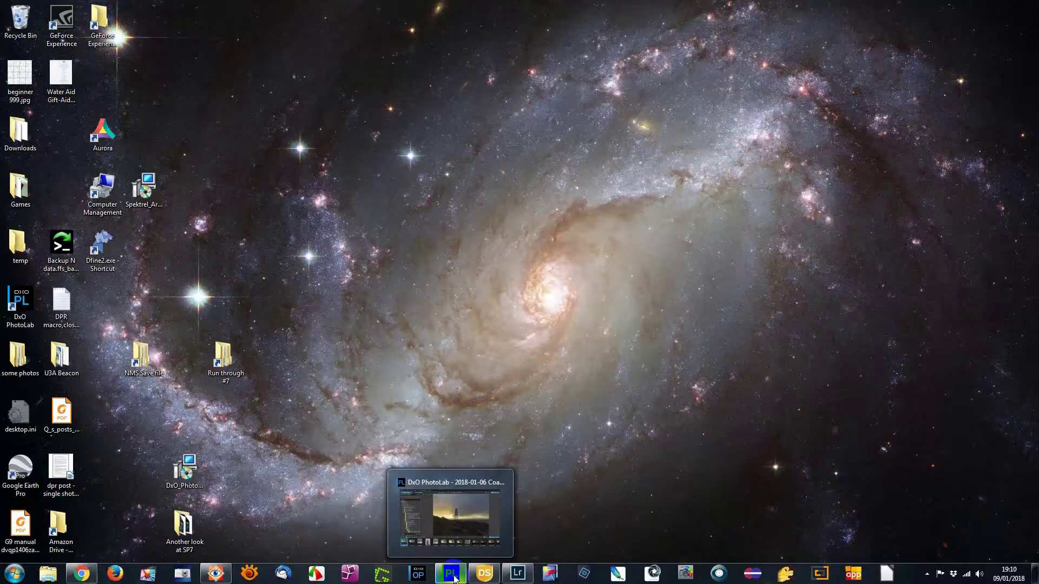
pyautogui.click(455, 578)
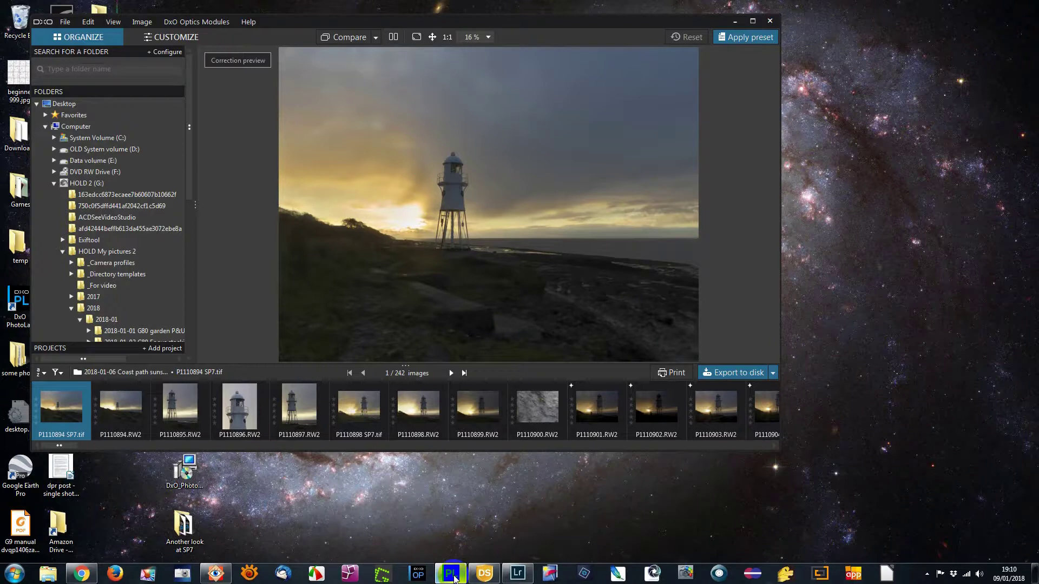
# - Switch between SILKYPIX, Lightroom and DxO, ending with SILKYPIX's five RW2 thumbnails in front
pyautogui.click(484, 578)
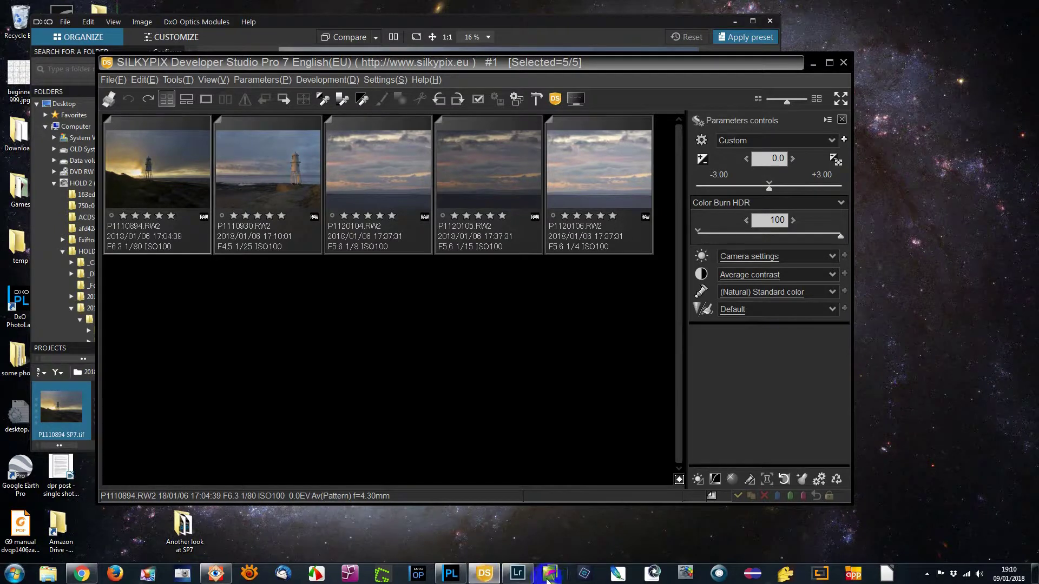
pyautogui.click(519, 574)
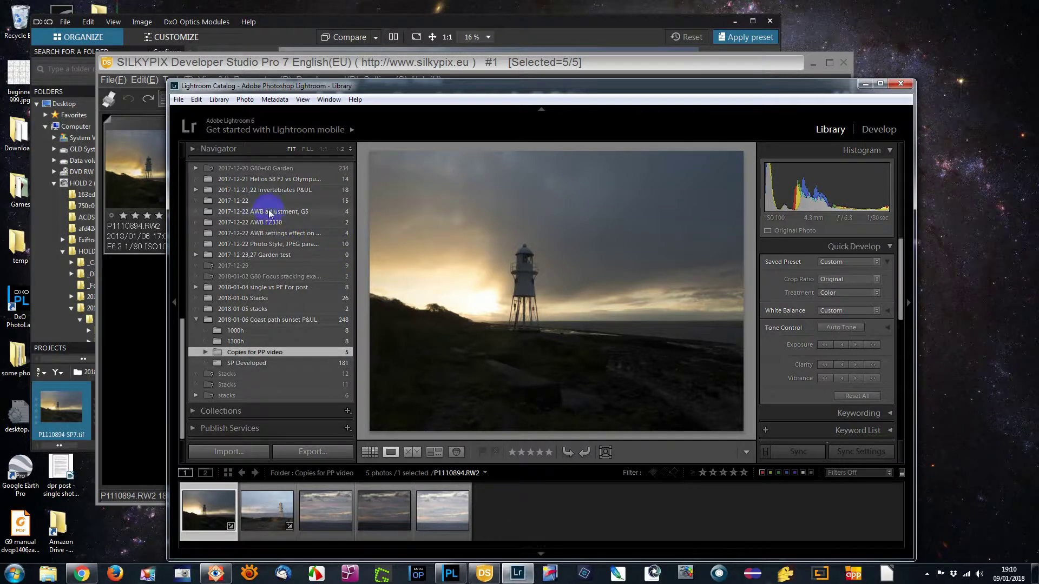
pyautogui.click(249, 42)
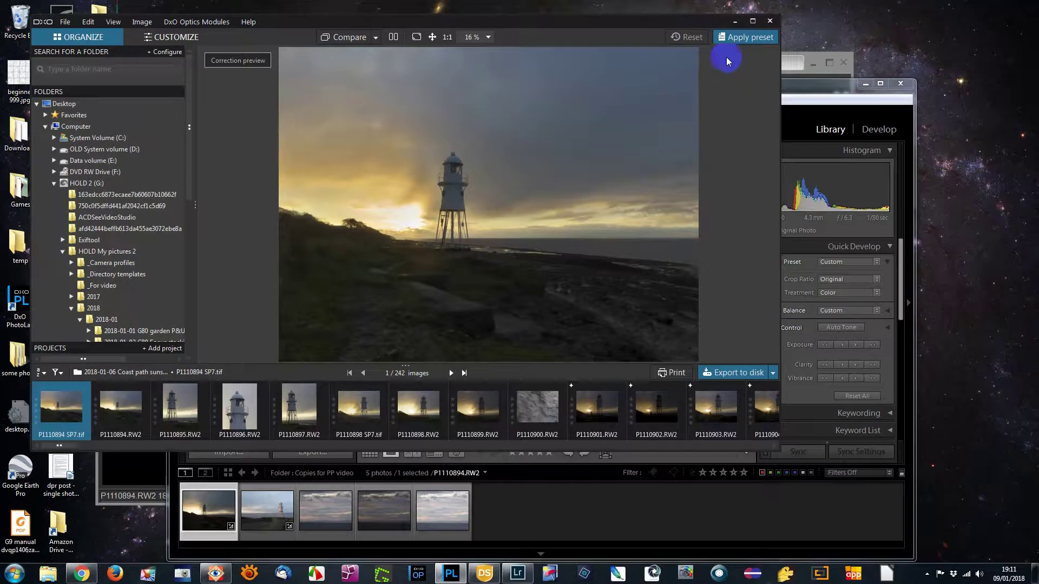
pyautogui.click(734, 23)
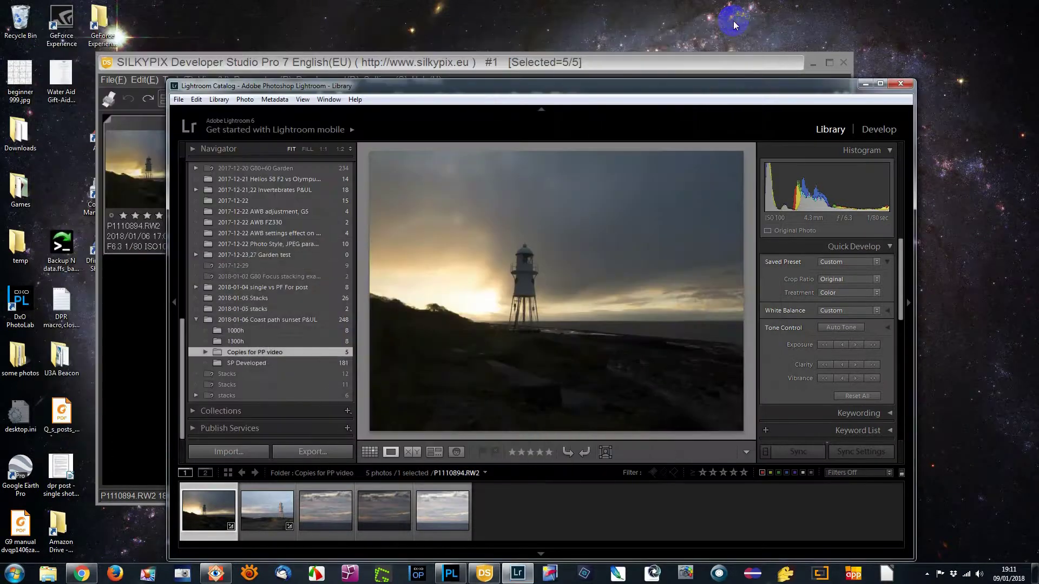
pyautogui.click(670, 64)
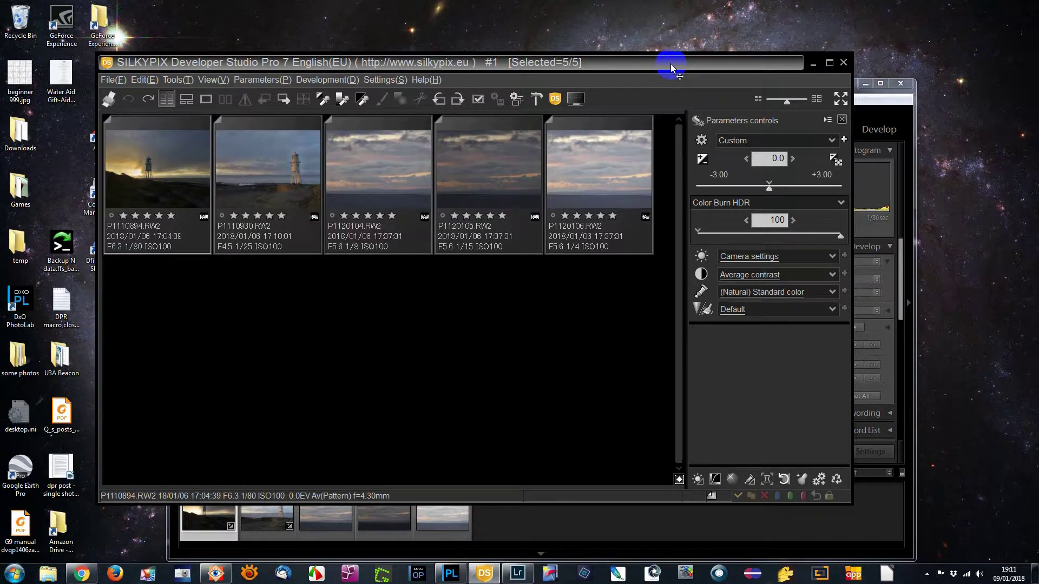
pyautogui.click(874, 99)
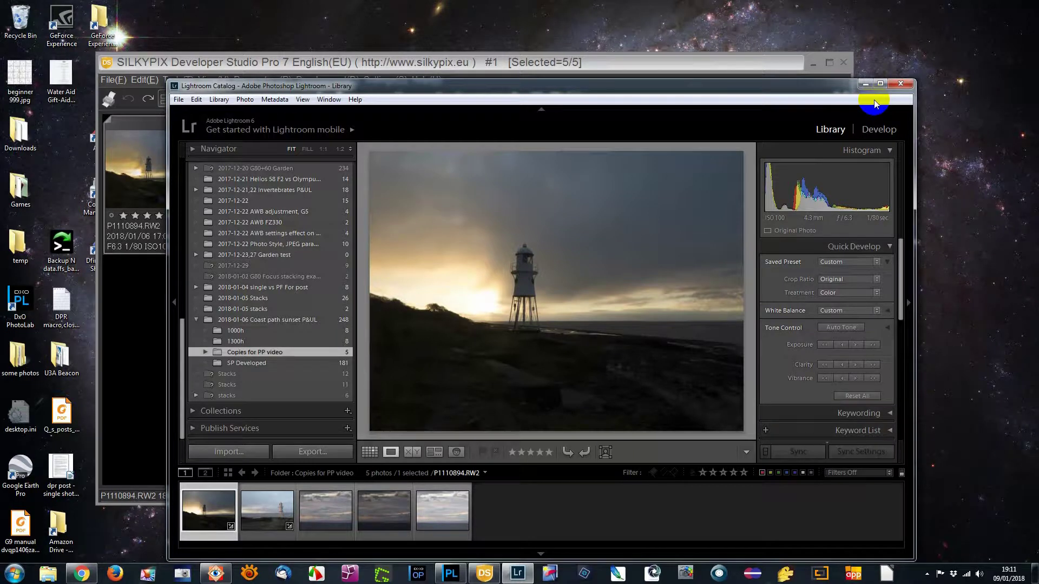
pyautogui.click(655, 65)
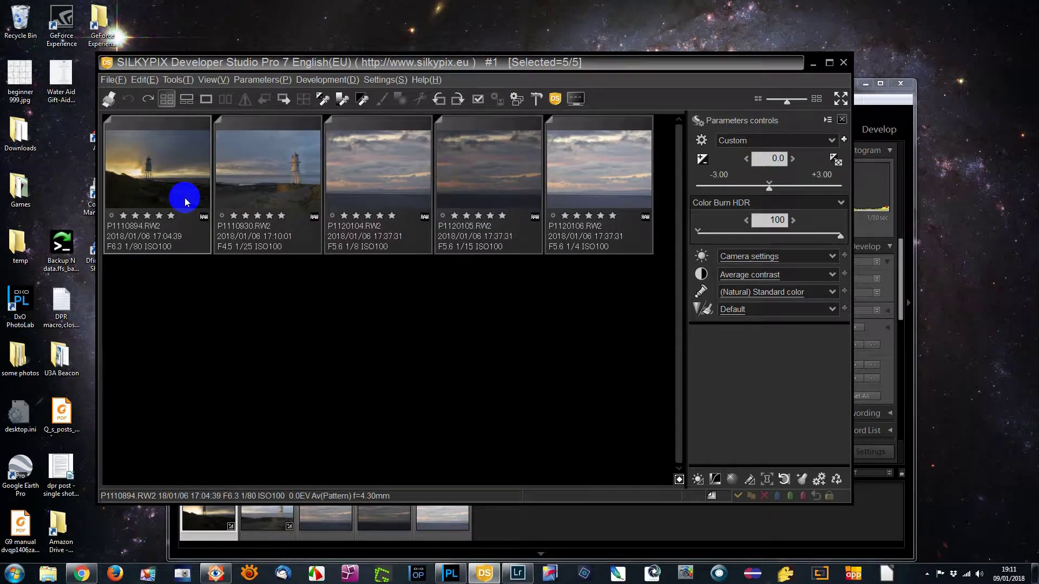
# - Select plain HDR, set it to 0, and open P1110894 as a single large preview
pyautogui.click(700, 309)
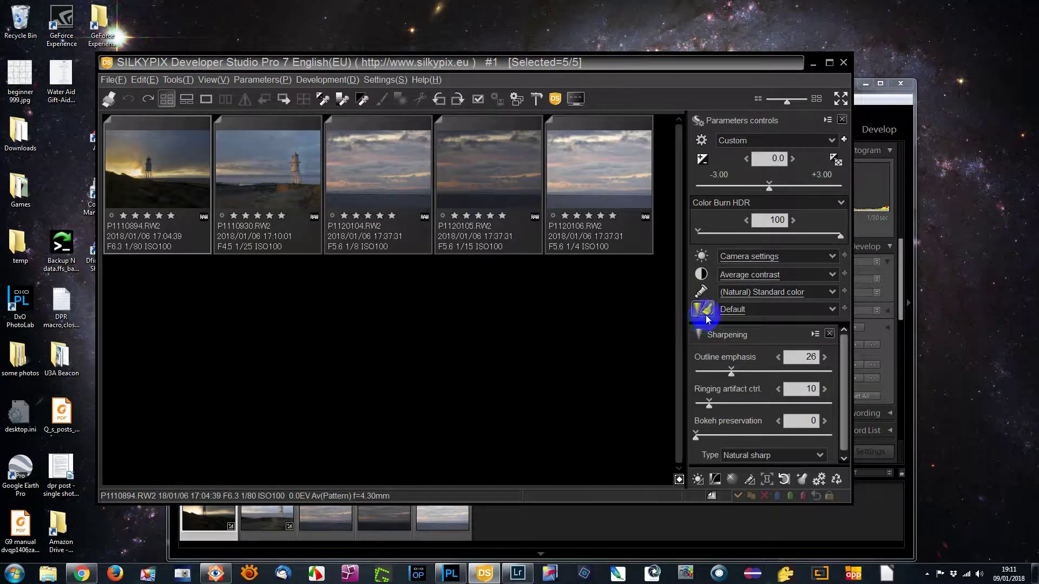
pyautogui.click(708, 310)
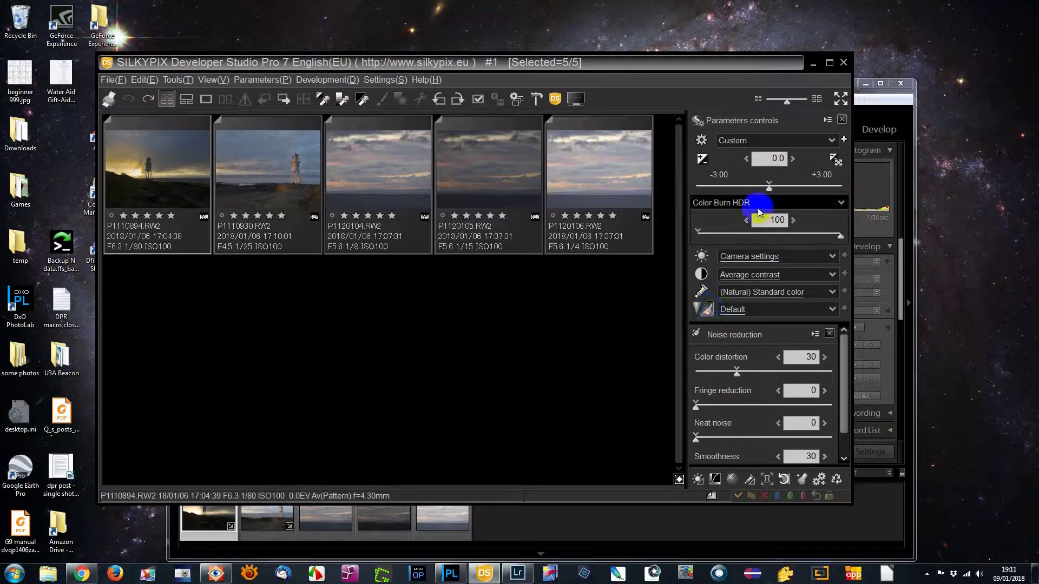
pyautogui.click(838, 204)
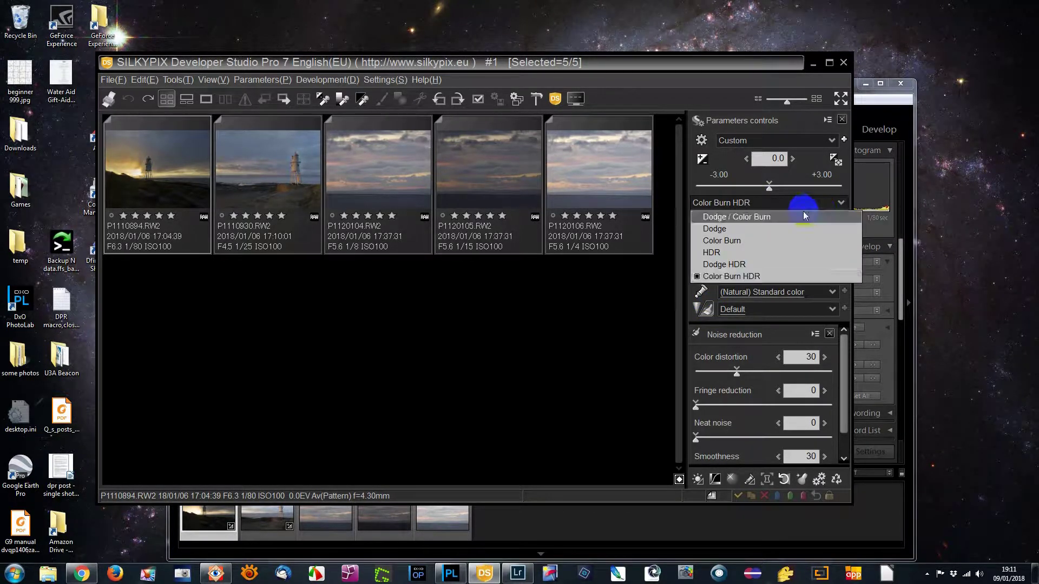
pyautogui.click(781, 252)
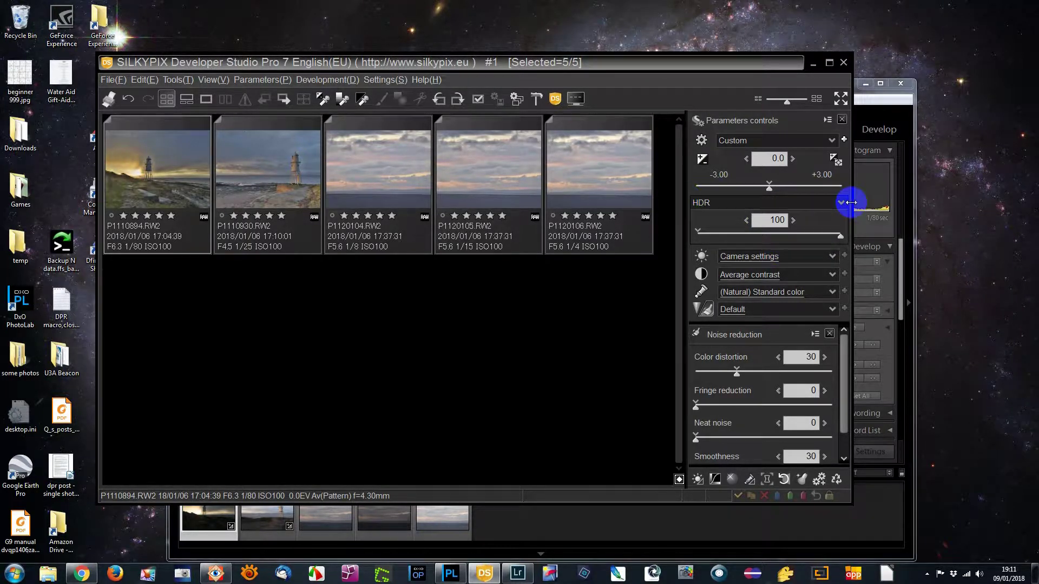
pyautogui.moveTo(840, 236); pyautogui.dragTo(632, 236)
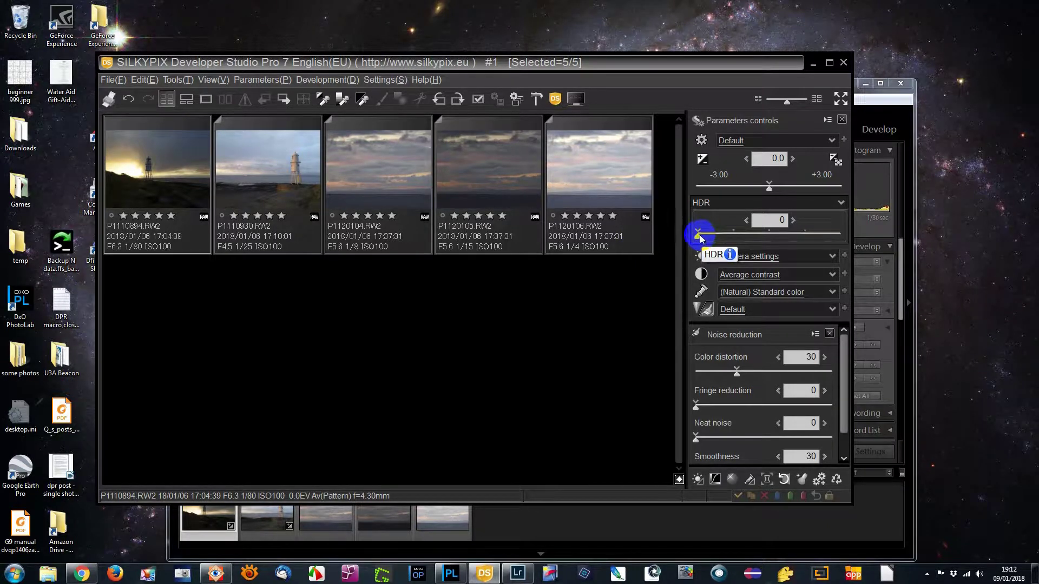
pyautogui.doubleClick(157, 184)
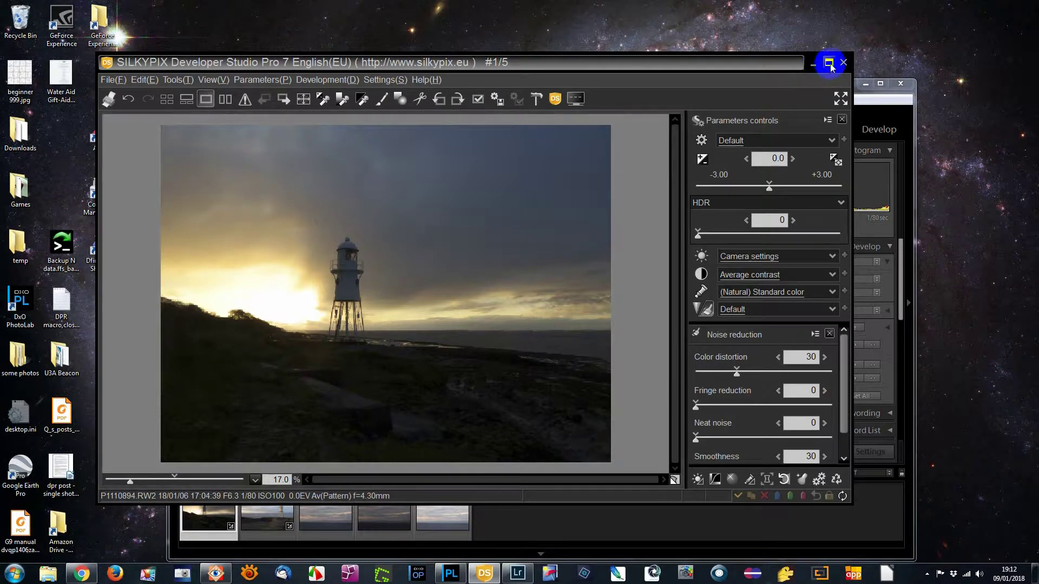
# - Maximize the window and apply Color Burn HDR at 100 to the P1110894 lighthouse photo
pyautogui.click(829, 62)
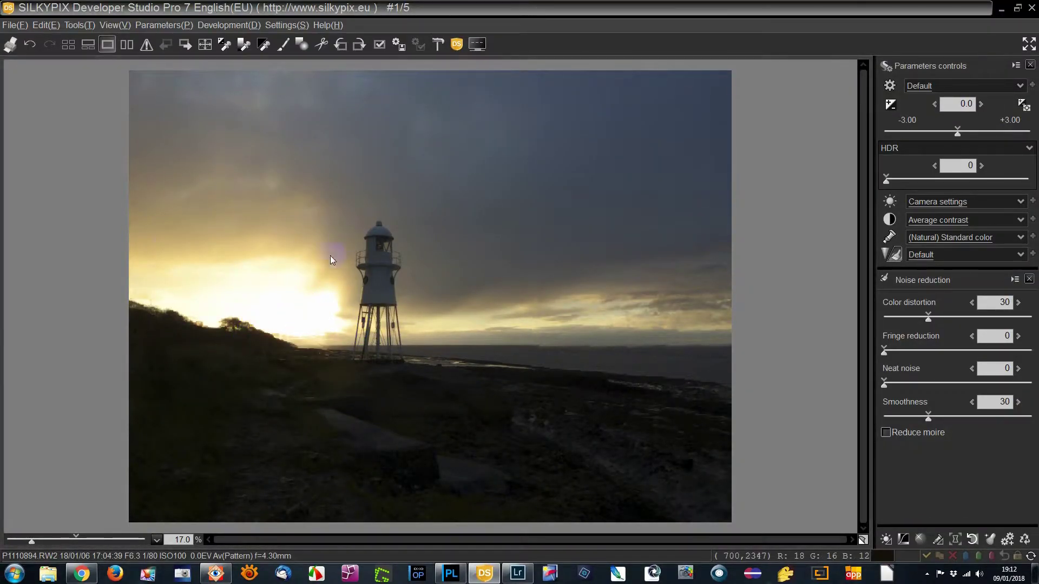
pyautogui.click(213, 320)
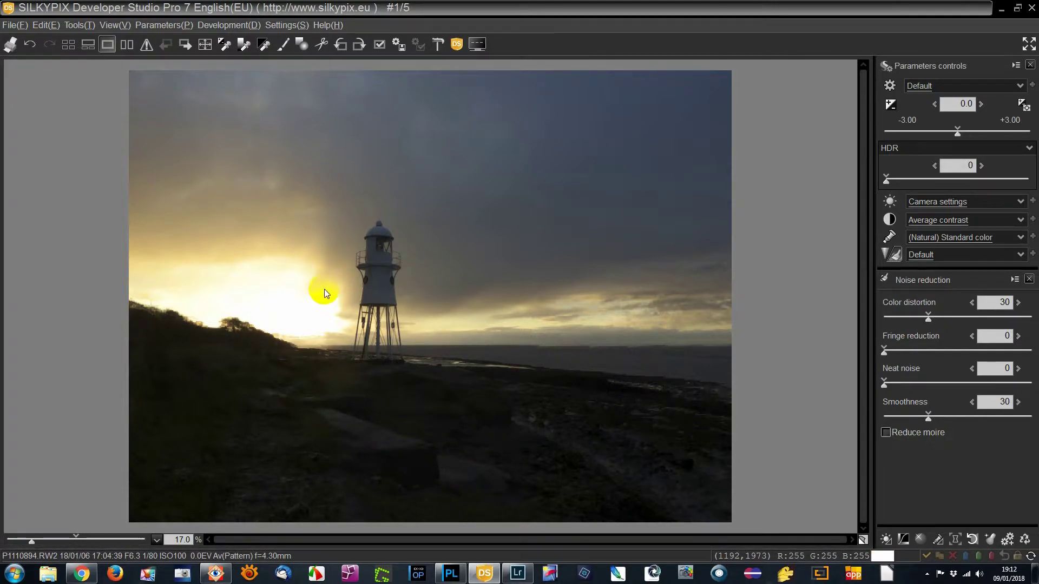
pyautogui.click(1028, 149)
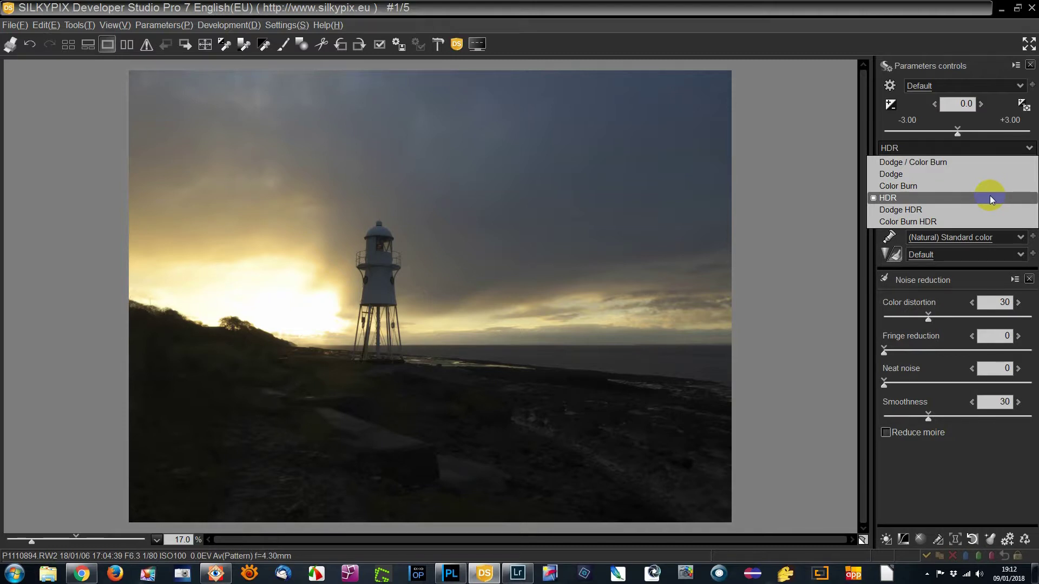
pyautogui.click(978, 221)
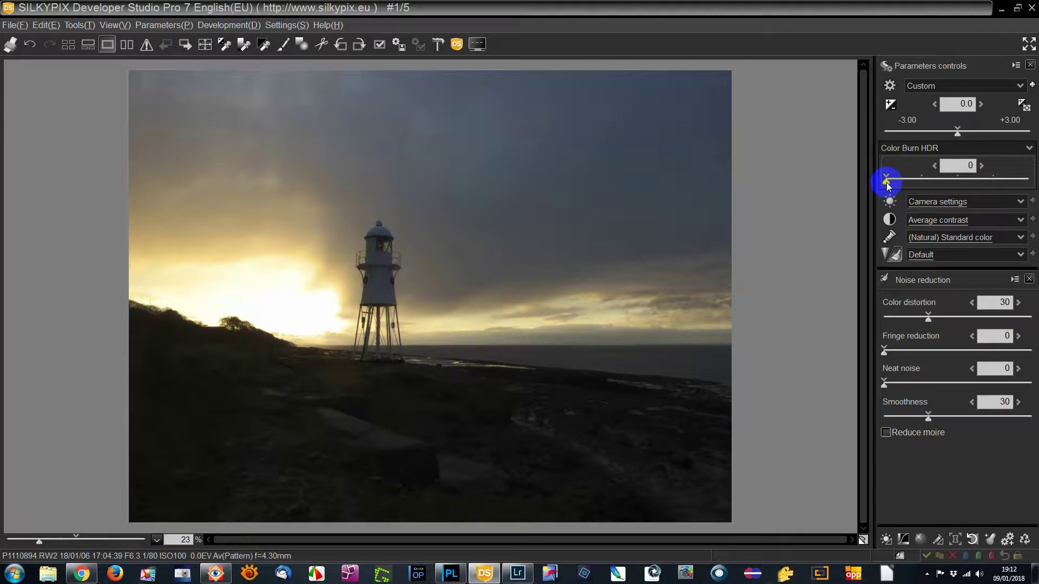
pyautogui.moveTo(887, 185); pyautogui.dragTo(1030, 183)
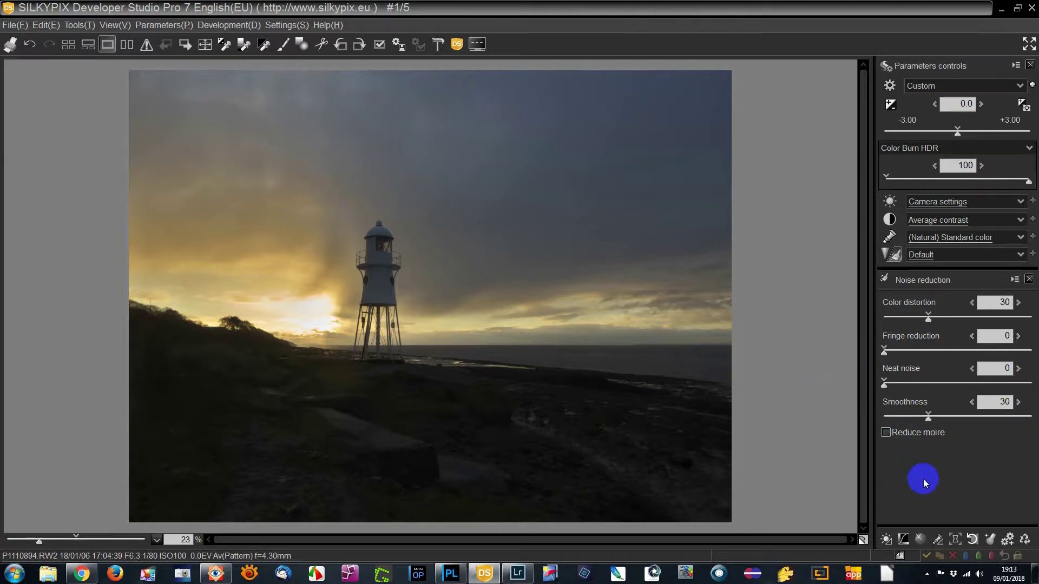
# - Set highlight Chroma, Saturation and Luminance restoration to 0.0
pyautogui.click(919, 539)
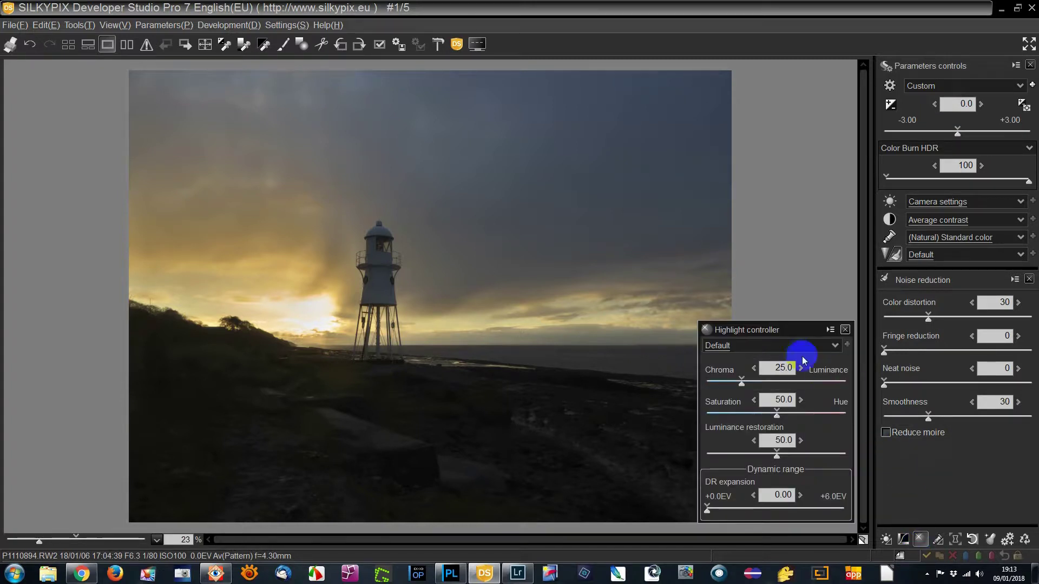
pyautogui.moveTo(785, 330); pyautogui.dragTo(746, 259)
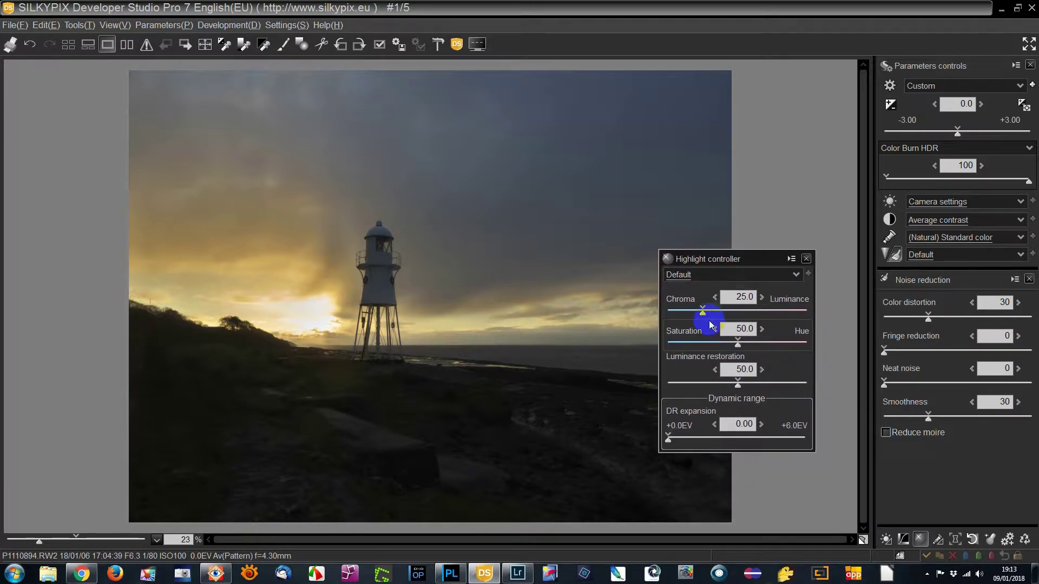
pyautogui.moveTo(702, 311); pyautogui.dragTo(668, 312)
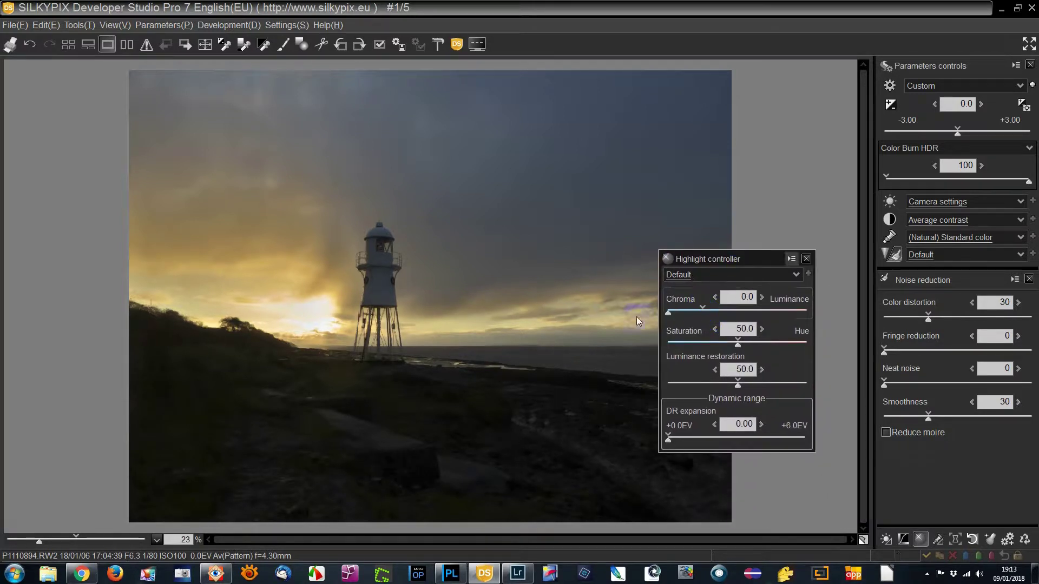
pyautogui.doubleClick(737, 343)
pyautogui.moveTo(739, 387); pyautogui.dragTo(626, 385)
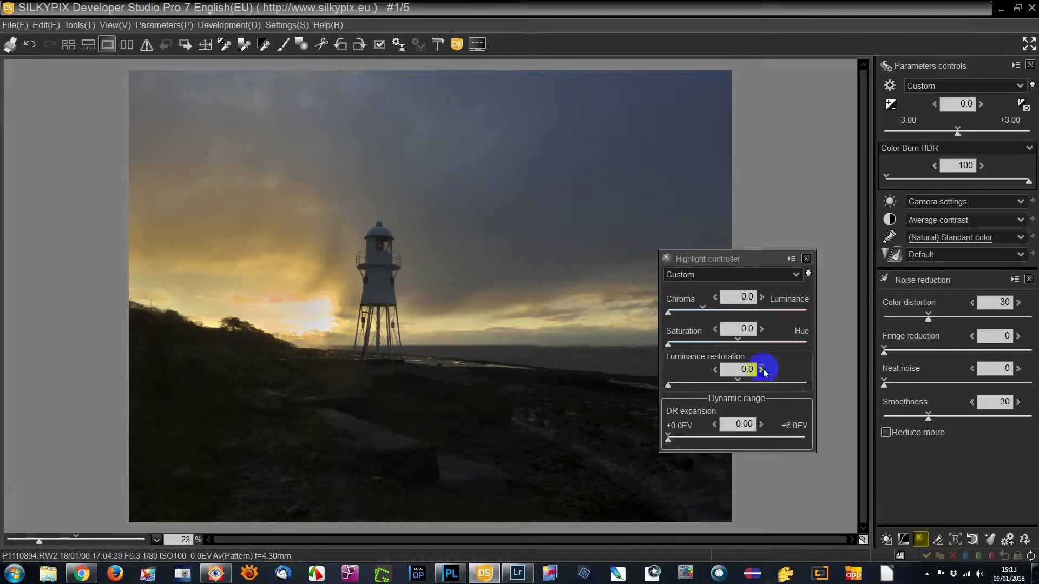
# - Restore Chroma 25.0 and Saturation 50.0, then minimize SILKYPIX and Lightroom
pyautogui.click(702, 310)
pyautogui.click(724, 344)
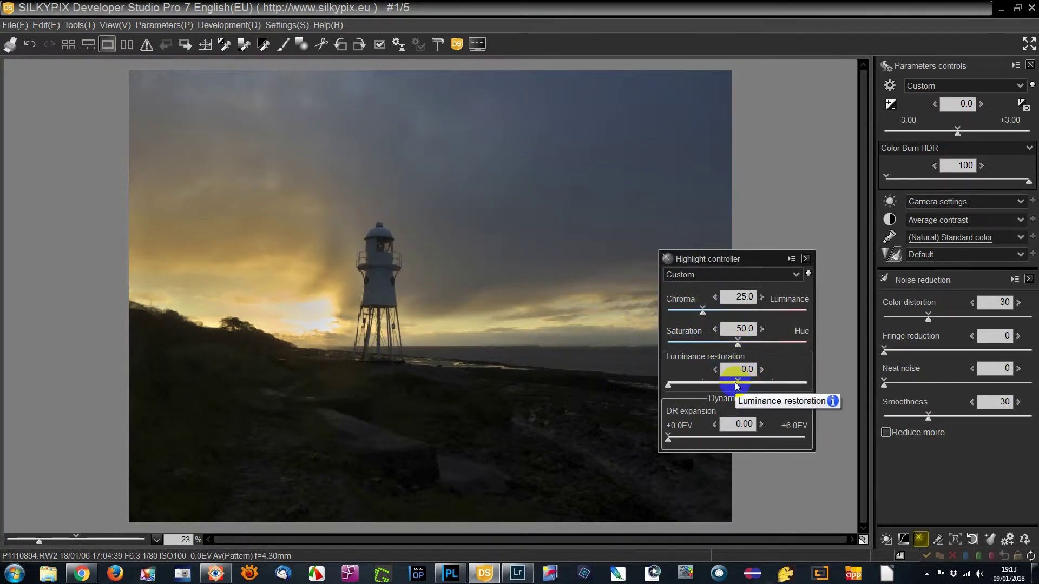
pyautogui.click(806, 259)
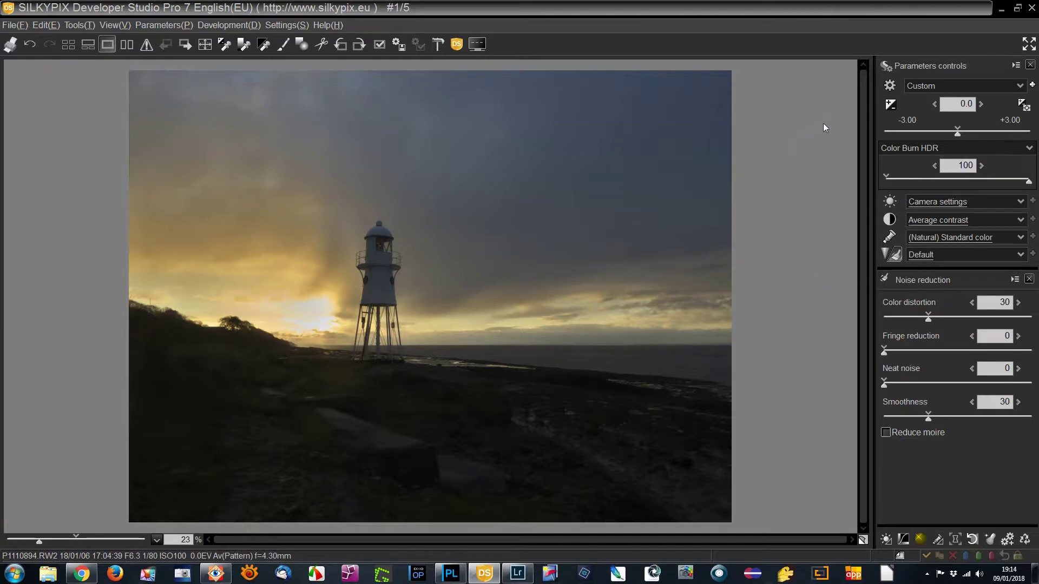
pyautogui.click(1001, 9)
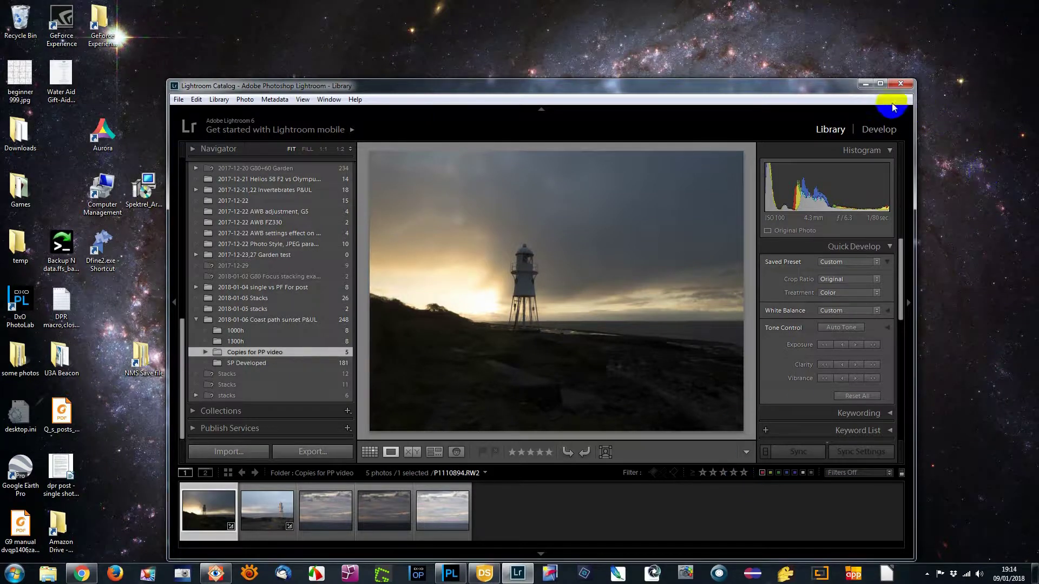
pyautogui.click(864, 84)
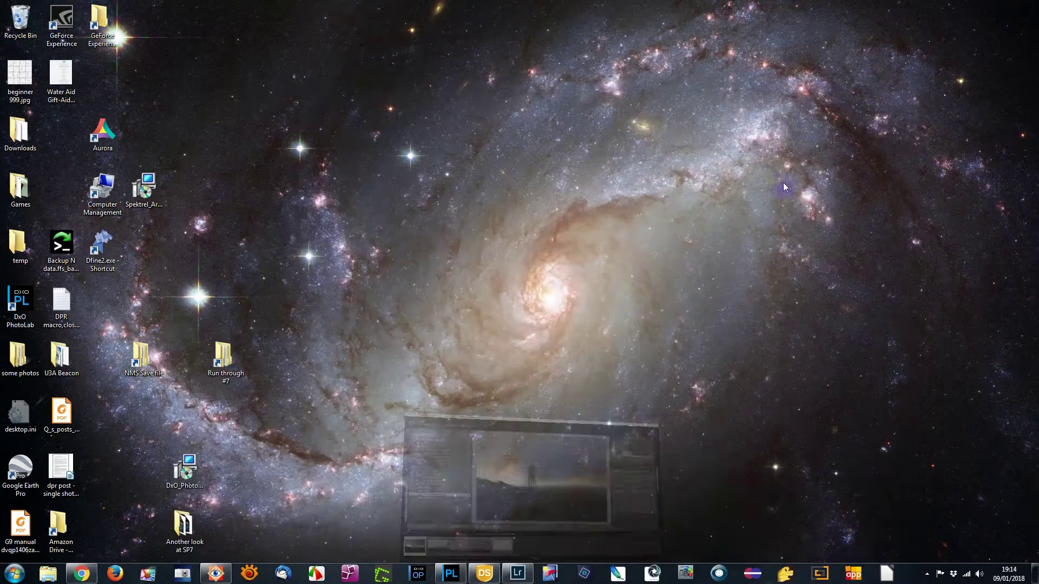
# - Restore and maximize Lightroom, its Library showing P1110894.RW2
pyautogui.click(517, 574)
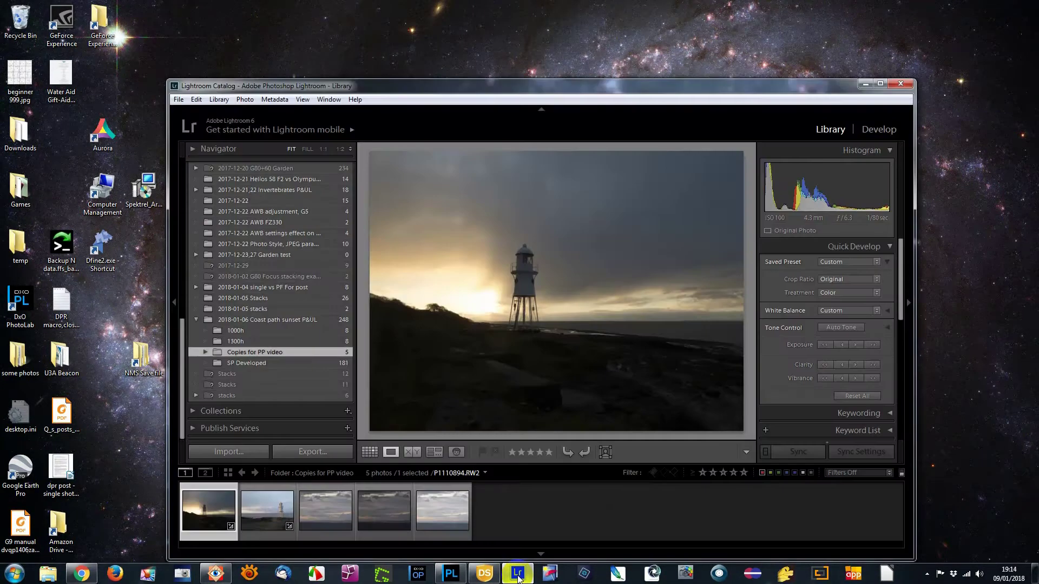
pyautogui.click(879, 84)
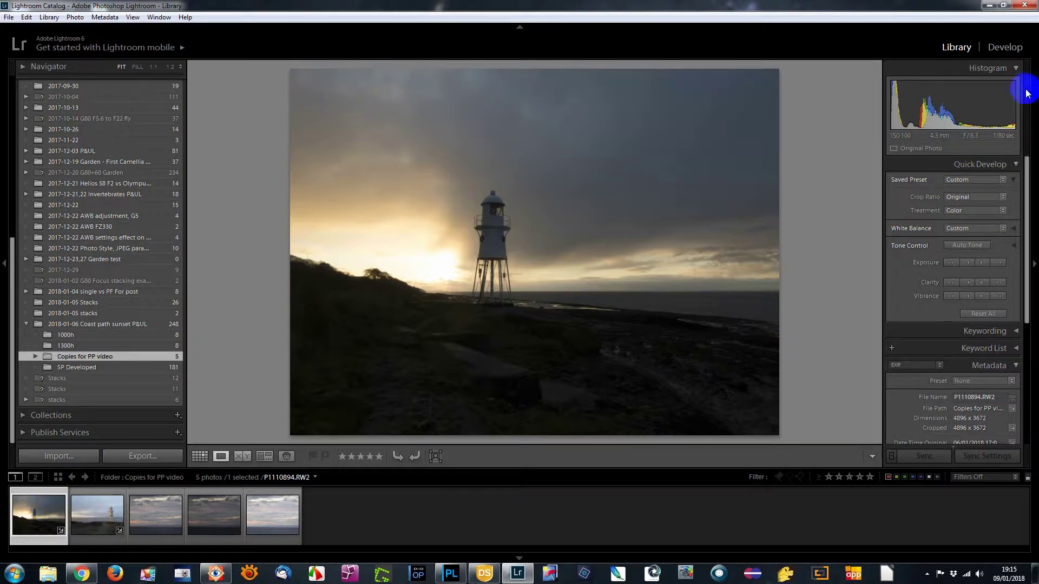
# - In Develop's Basic panel, try Temp 2000 and Tint -146, resetting to 5750 and -7
pyautogui.click(1010, 47)
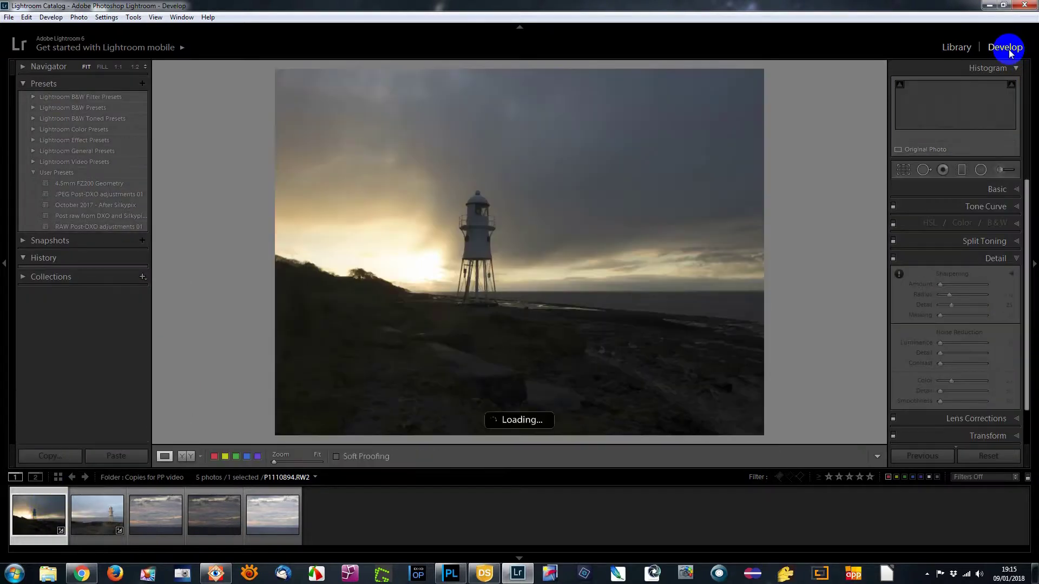
pyautogui.click(1017, 189)
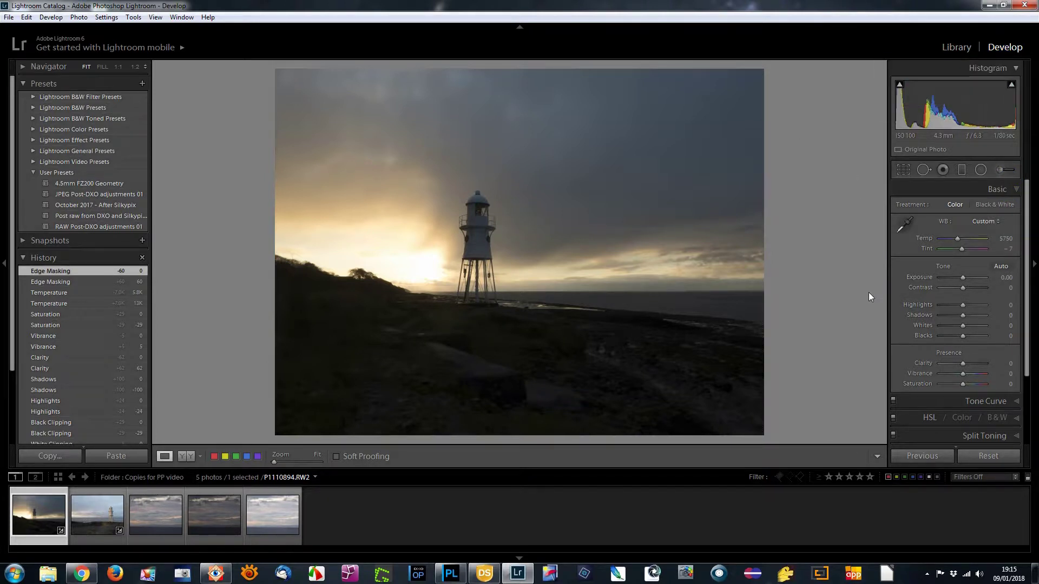
pyautogui.click(957, 238)
pyautogui.moveTo(959, 238); pyautogui.dragTo(923, 250)
pyautogui.doubleClick(939, 238)
pyautogui.click(940, 249)
pyautogui.doubleClick(940, 249)
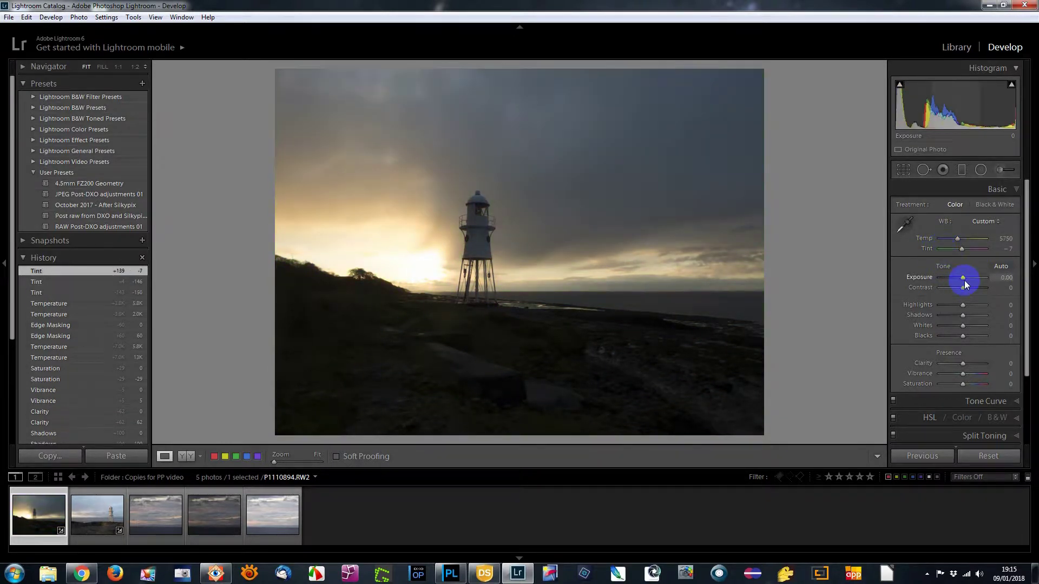
# - Try Exposure -4.29, Blacks -100 and Shadows -100, resetting each to 0
pyautogui.moveTo(963, 278); pyautogui.dragTo(945, 280)
pyautogui.doubleClick(945, 279)
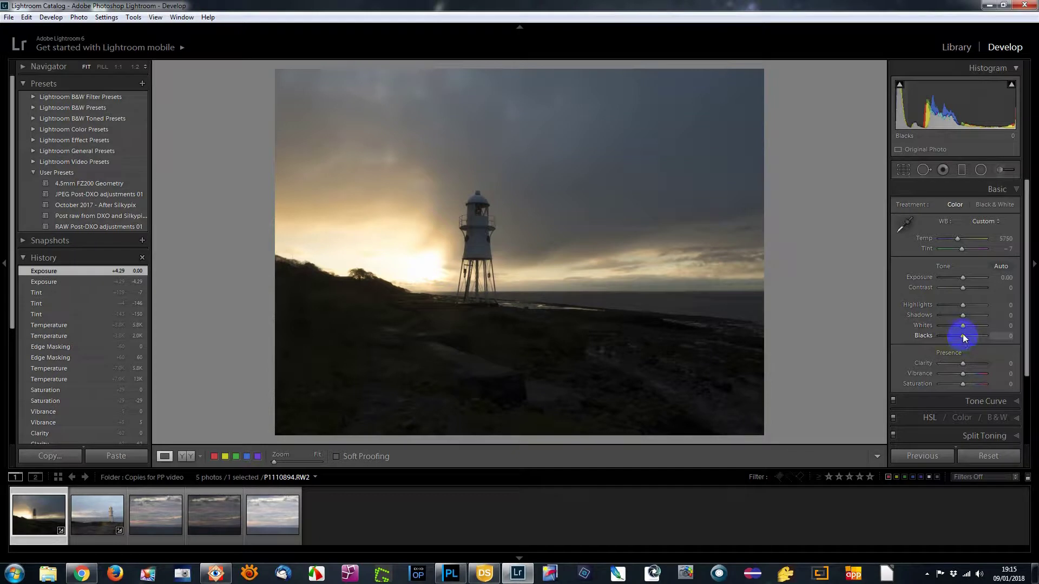
pyautogui.moveTo(962, 336); pyautogui.dragTo(938, 337)
pyautogui.doubleClick(942, 337)
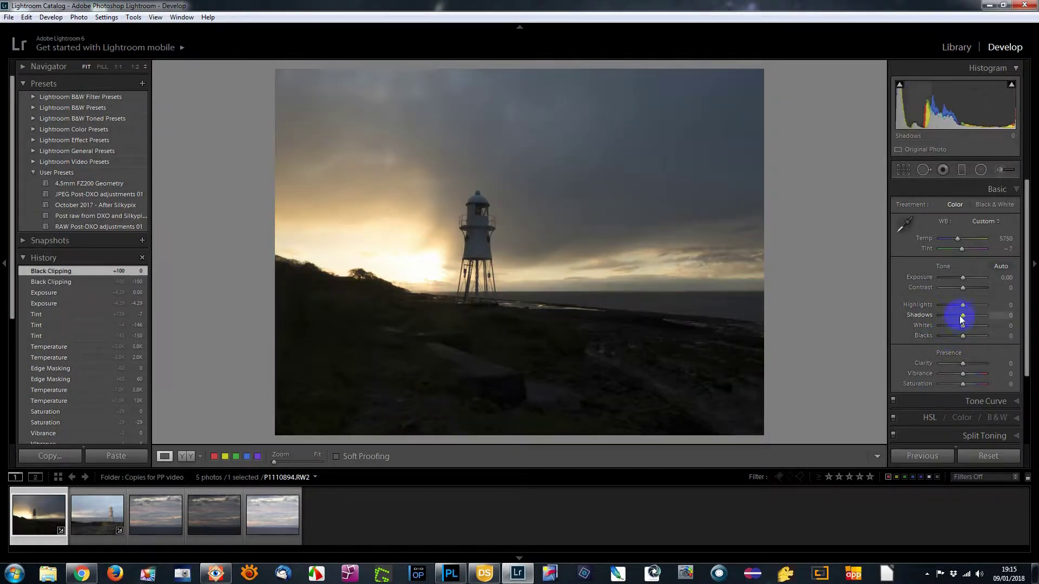
pyautogui.moveTo(964, 318); pyautogui.dragTo(921, 339)
pyautogui.doubleClick(962, 315)
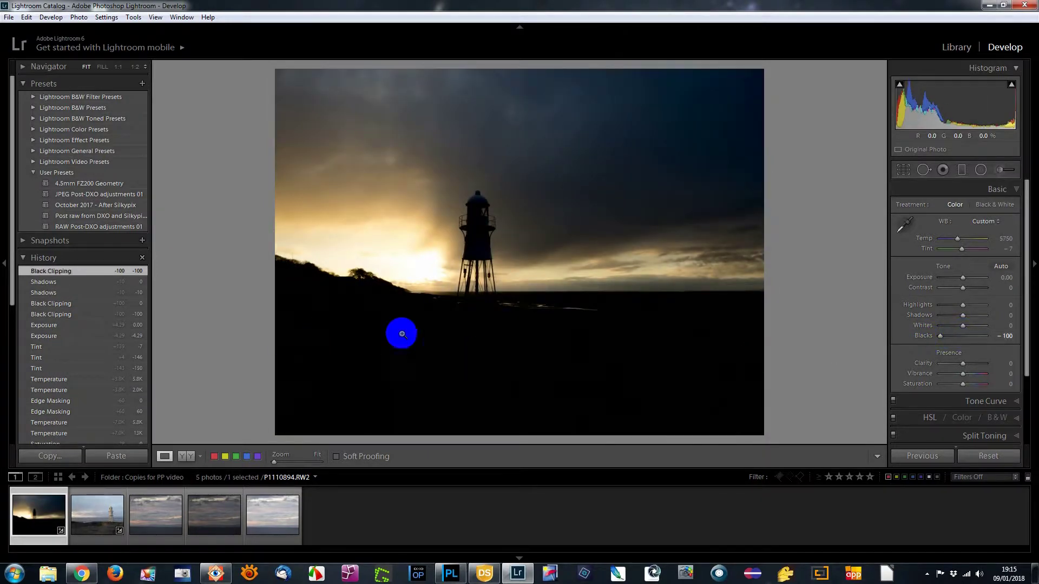
pyautogui.doubleClick(943, 336)
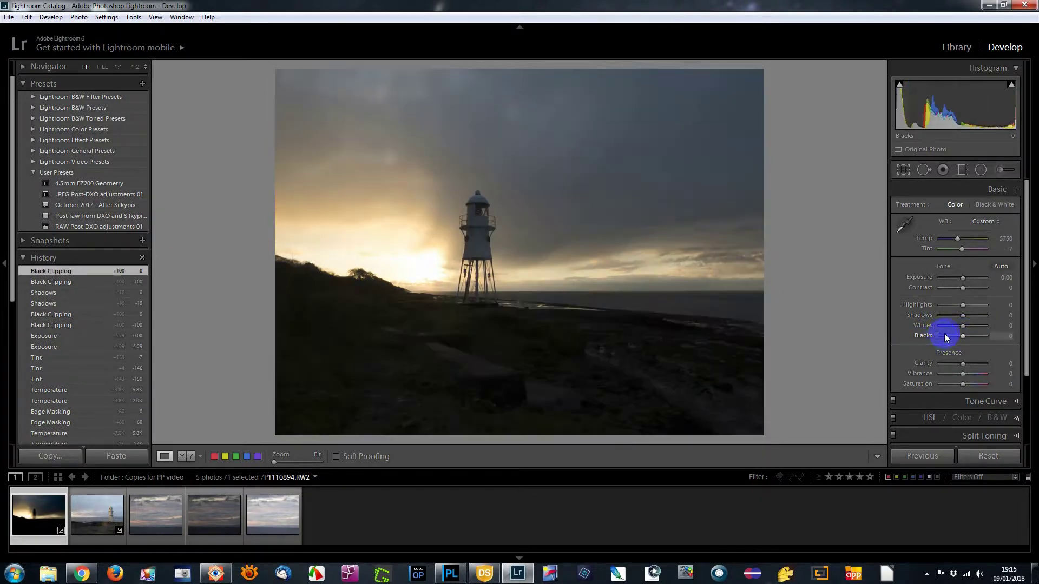
# - Try Shadows -100, Whites +100 and Clarity +100, resetting each to 0
pyautogui.moveTo(963, 315); pyautogui.dragTo(908, 318)
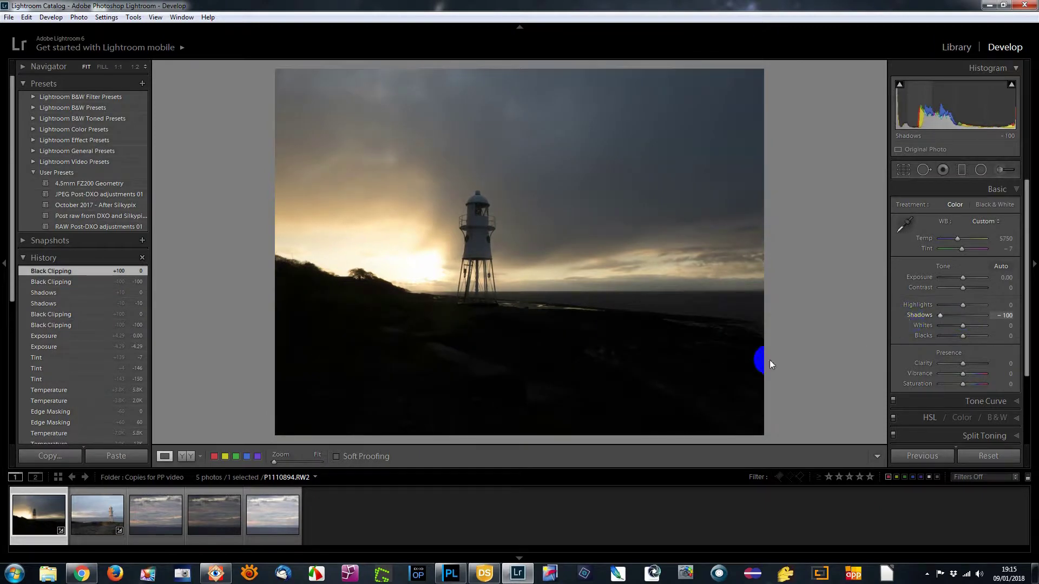
pyautogui.doubleClick(939, 317)
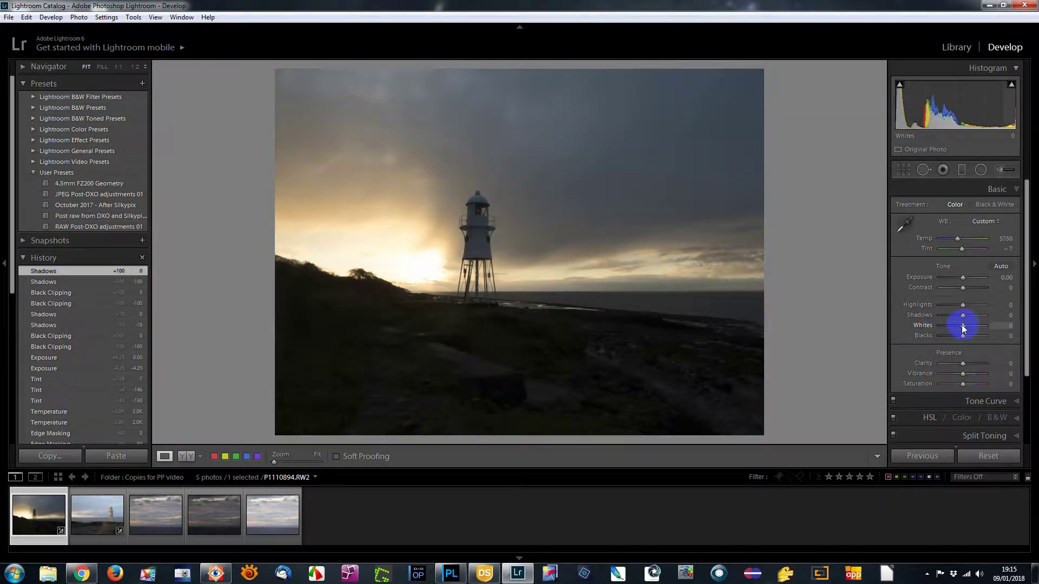
pyautogui.moveTo(962, 325); pyautogui.dragTo(984, 325)
pyautogui.doubleClick(985, 325)
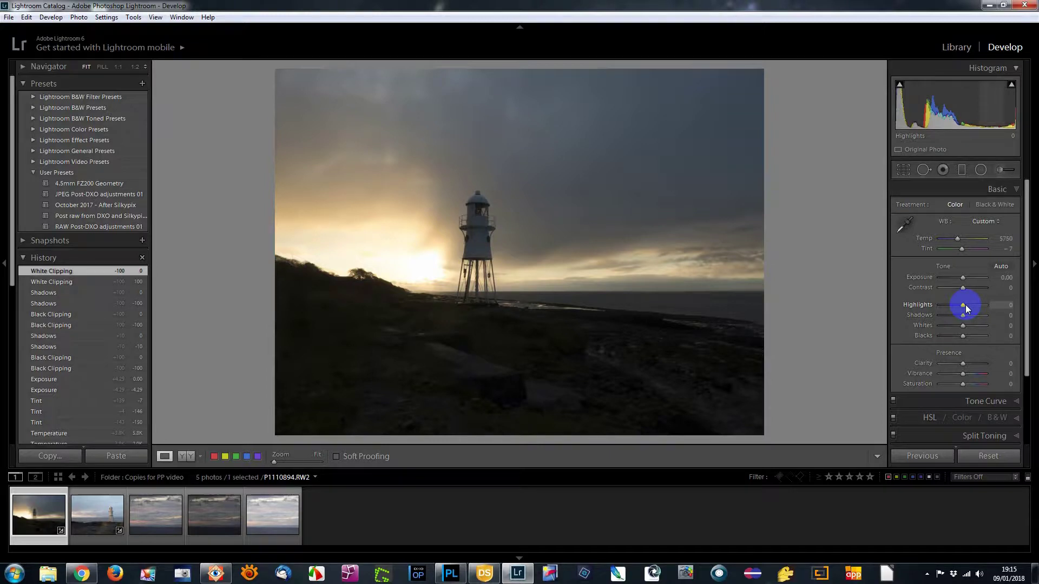
pyautogui.moveTo(962, 364)
pyautogui.mouseDown()
pyautogui.moveTo(1000, 365)
pyautogui.moveTo(882, 361)
pyautogui.moveTo(956, 361)
pyautogui.mouseUp()
pyautogui.doubleClick(956, 362)
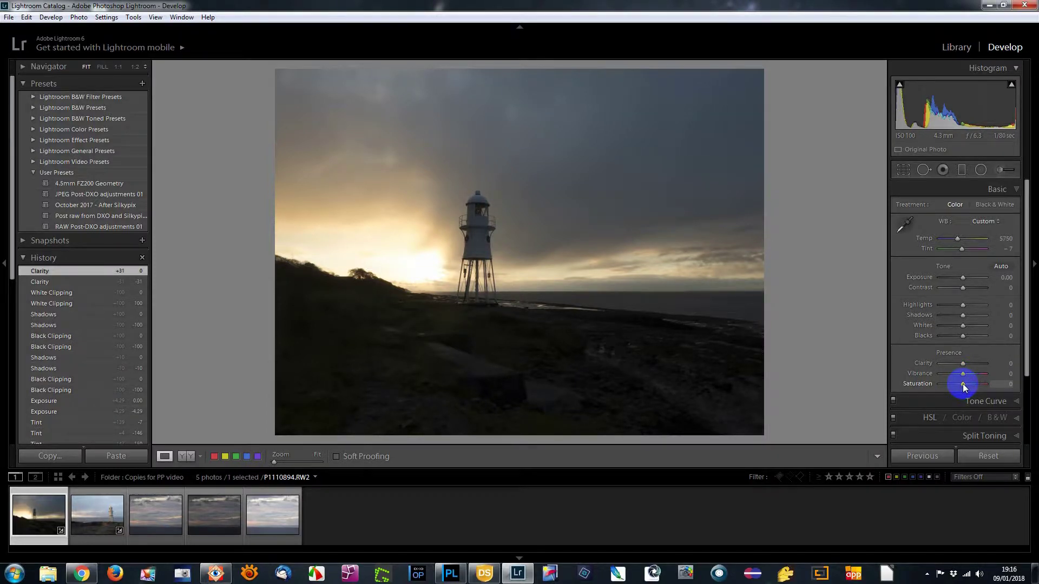
# - Open the Detail panel and try Sharpening Amount 39 before resetting it to 25
pyautogui.click(1016, 190)
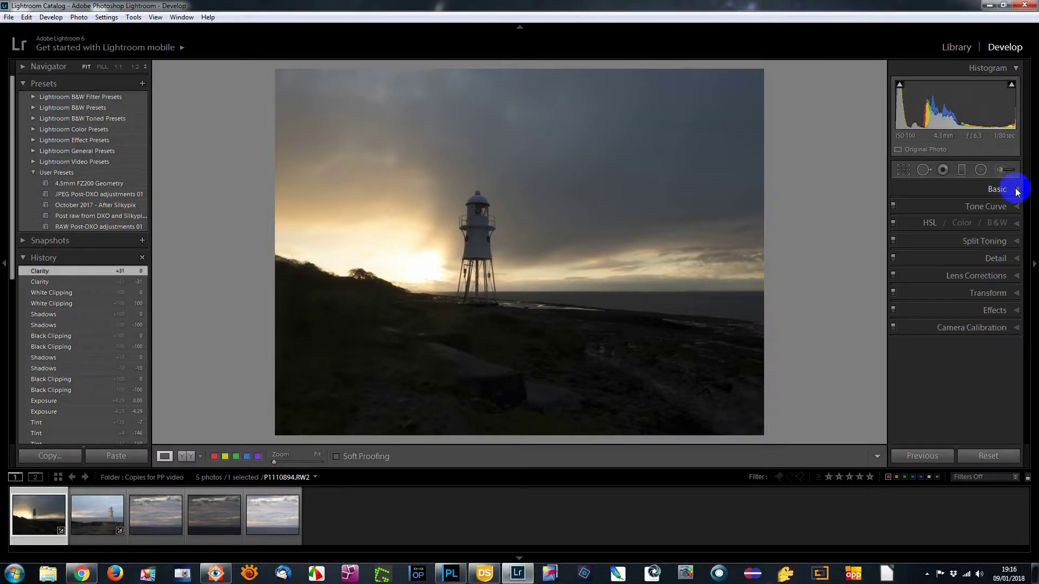
pyautogui.click(1017, 260)
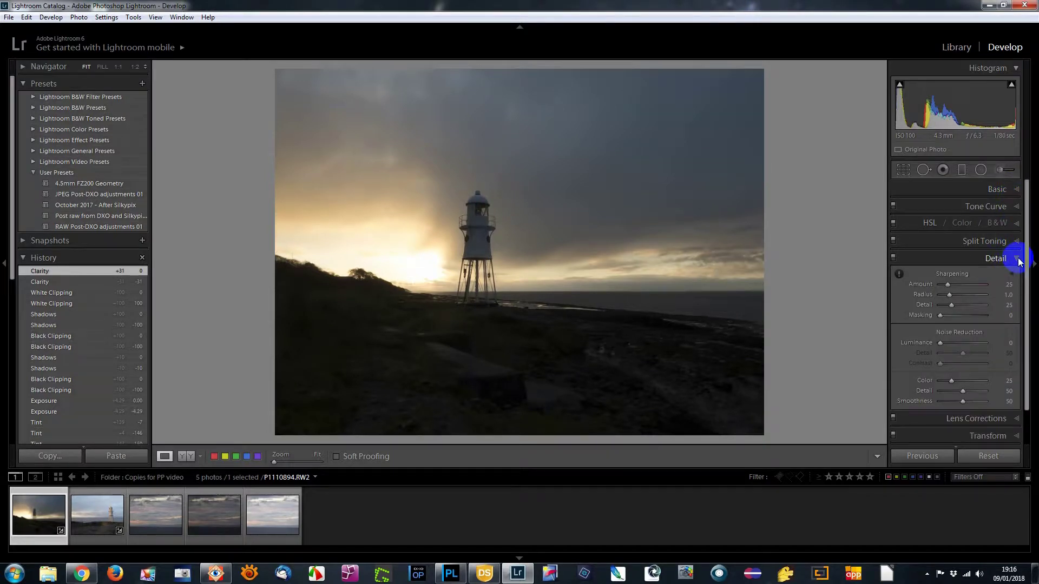
pyautogui.moveTo(946, 283)
pyautogui.mouseDown()
pyautogui.moveTo(983, 284)
pyautogui.moveTo(941, 283)
pyautogui.moveTo(953, 286)
pyautogui.mouseUp()
pyautogui.doubleClick(948, 282)
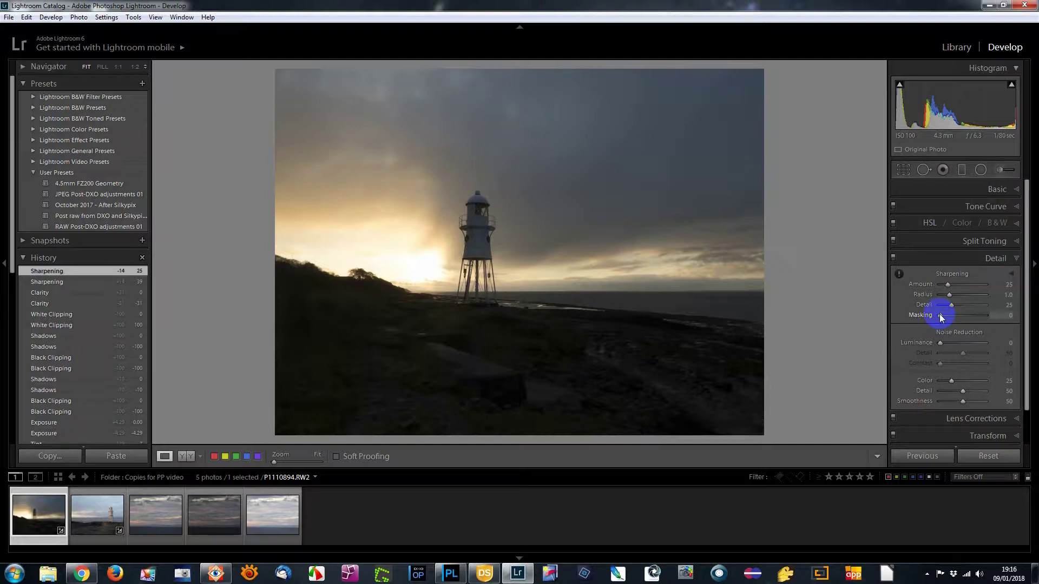
# - Set sharpening Masking to 67 while previewing the edge mask with Alt
pyautogui.press('alt')
pyautogui.moveTo(940, 316); pyautogui.dragTo(968, 314)
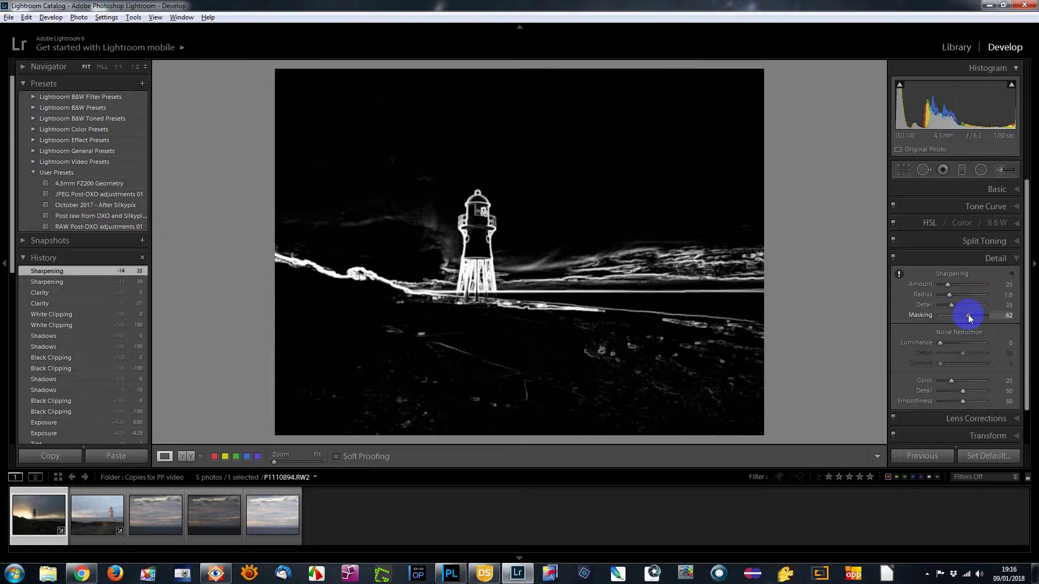
pyautogui.moveTo(968, 314)
pyautogui.mouseDown()
pyautogui.moveTo(940, 317)
pyautogui.moveTo(986, 314)
pyautogui.moveTo(968, 316)
pyautogui.mouseUp()
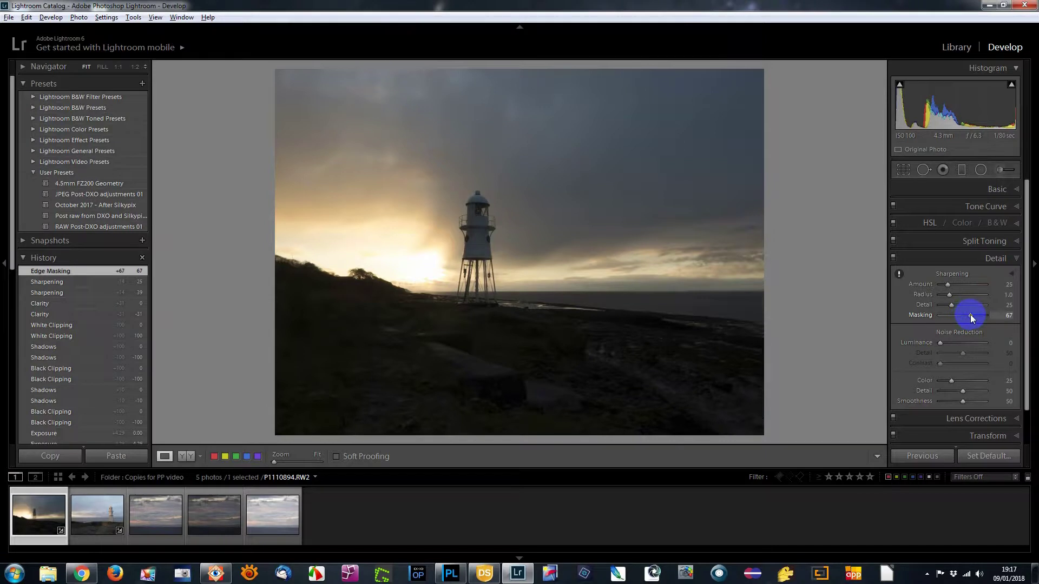
pyautogui.keyDown('alt'); pyautogui.click(969, 315); pyautogui.keyUp('alt')
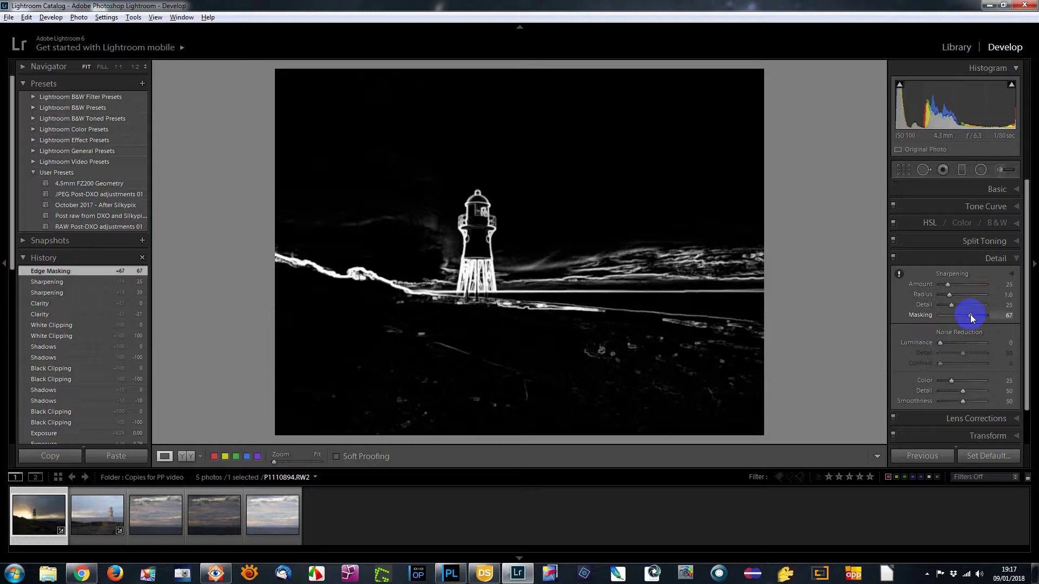
pyautogui.press('alt')
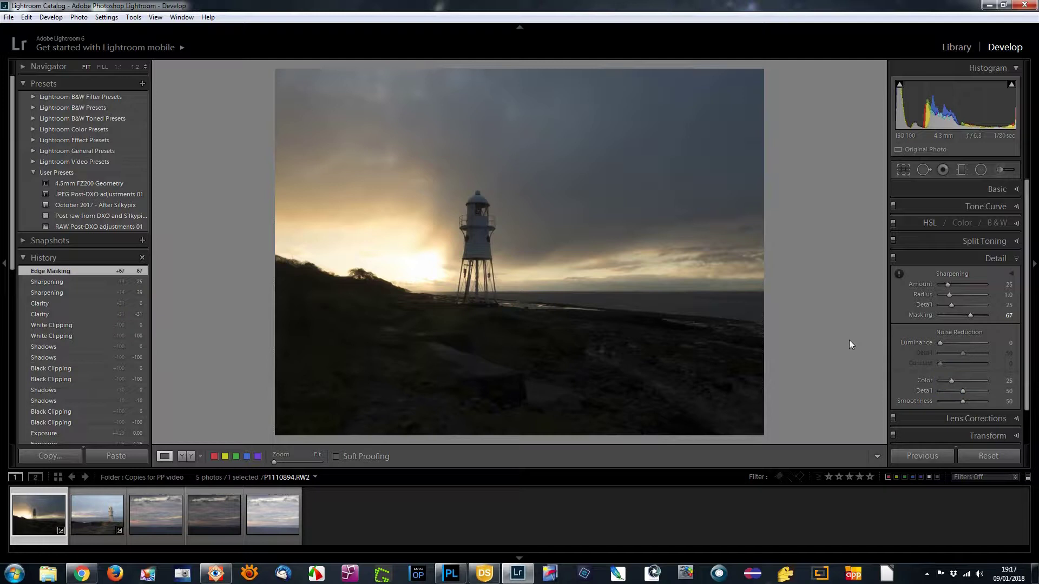
# - In Library, browse between the two lighthouse photos and the cloudy sunset photo in the filmstrip
pyautogui.click(952, 305)
pyautogui.click(957, 47)
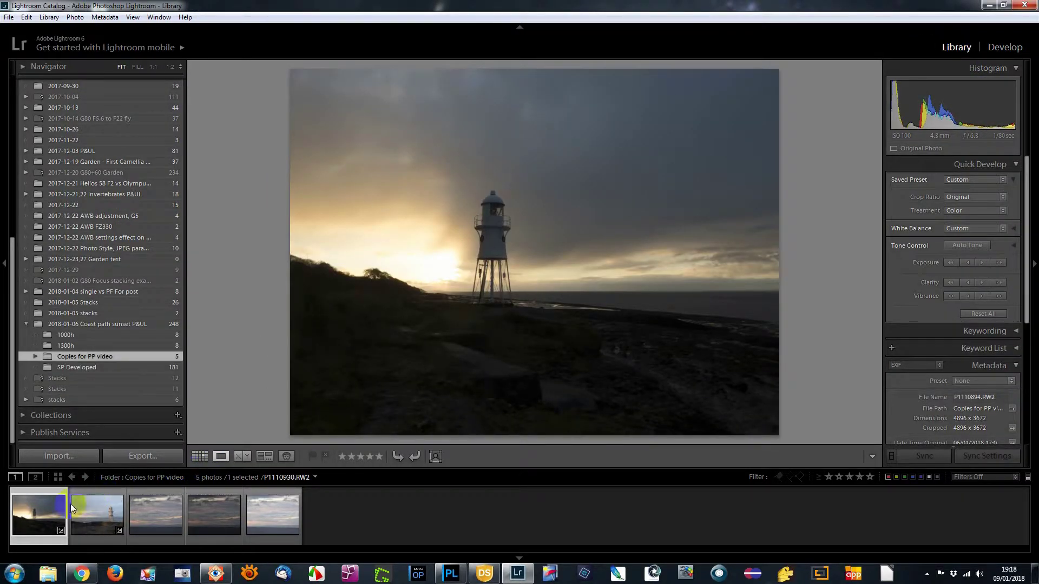
pyautogui.click(28, 517)
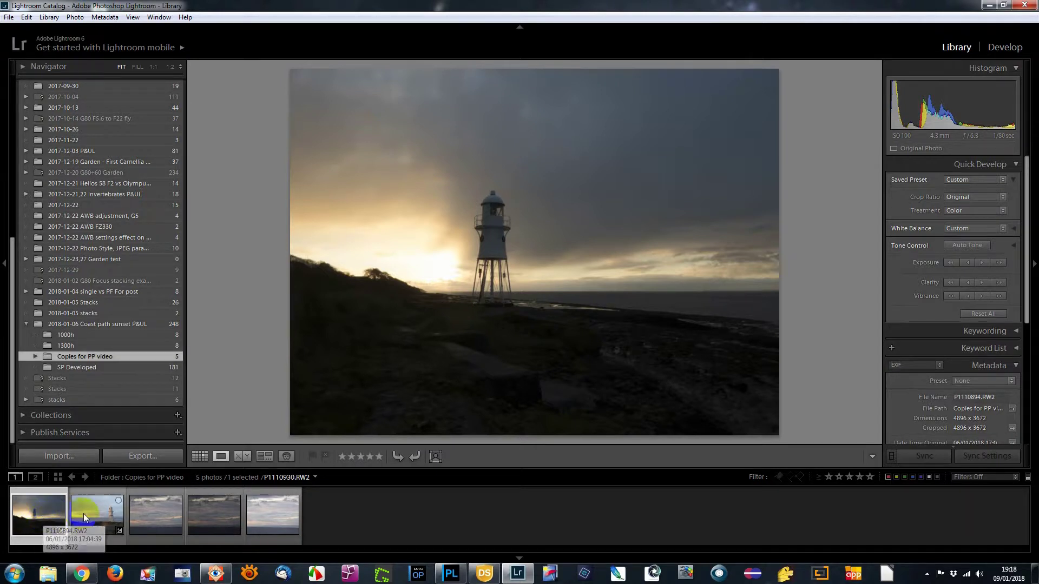
pyautogui.click(103, 515)
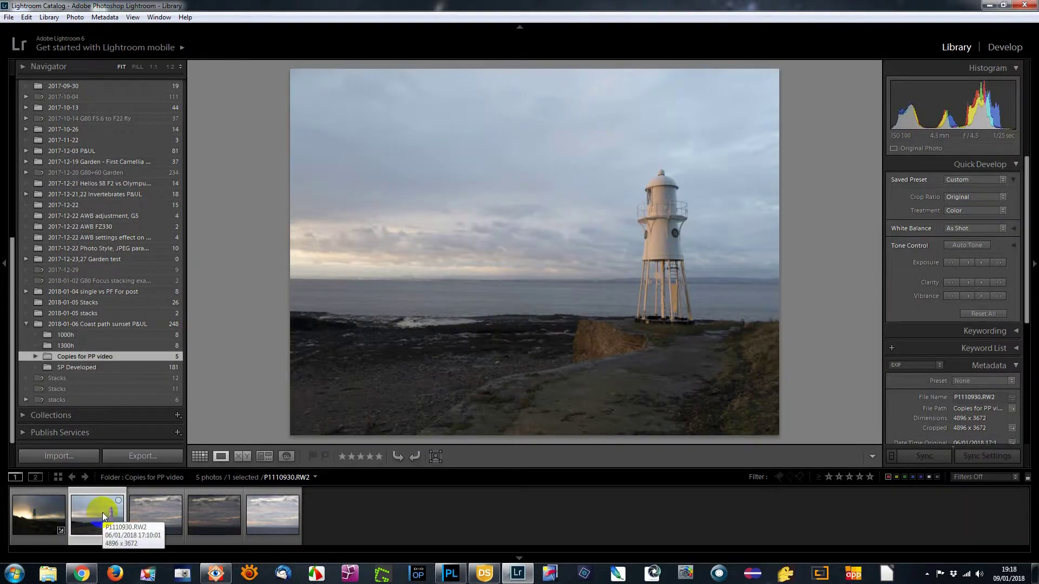
pyautogui.click(162, 517)
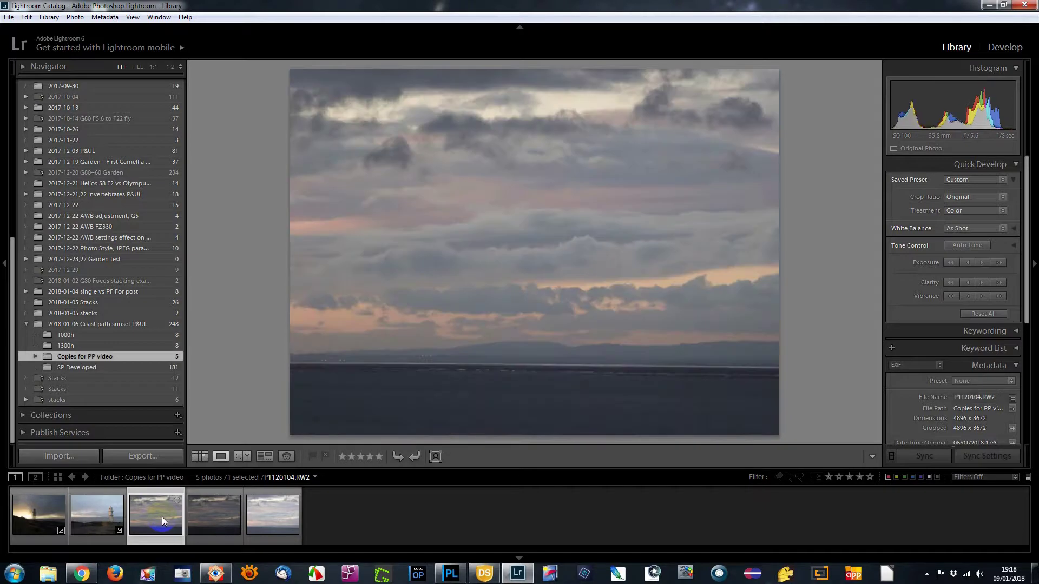
pyautogui.click(46, 511)
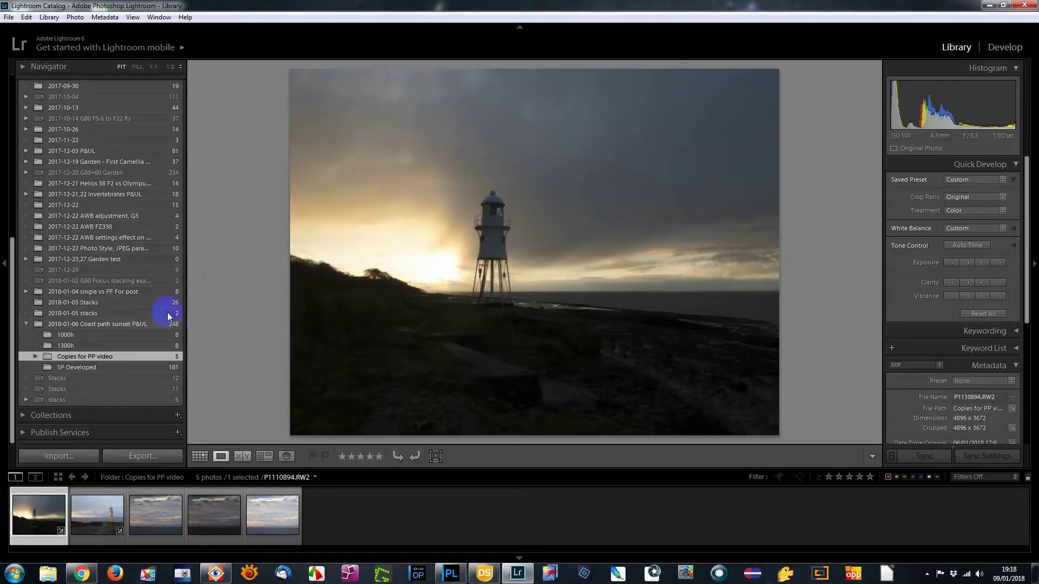
pyautogui.click(91, 358)
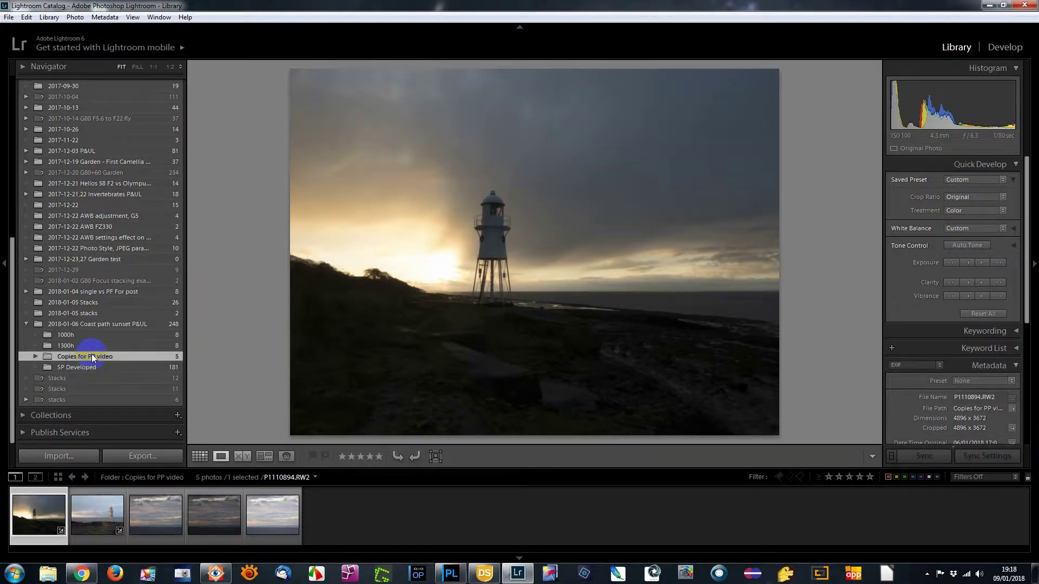
pyautogui.click(81, 512)
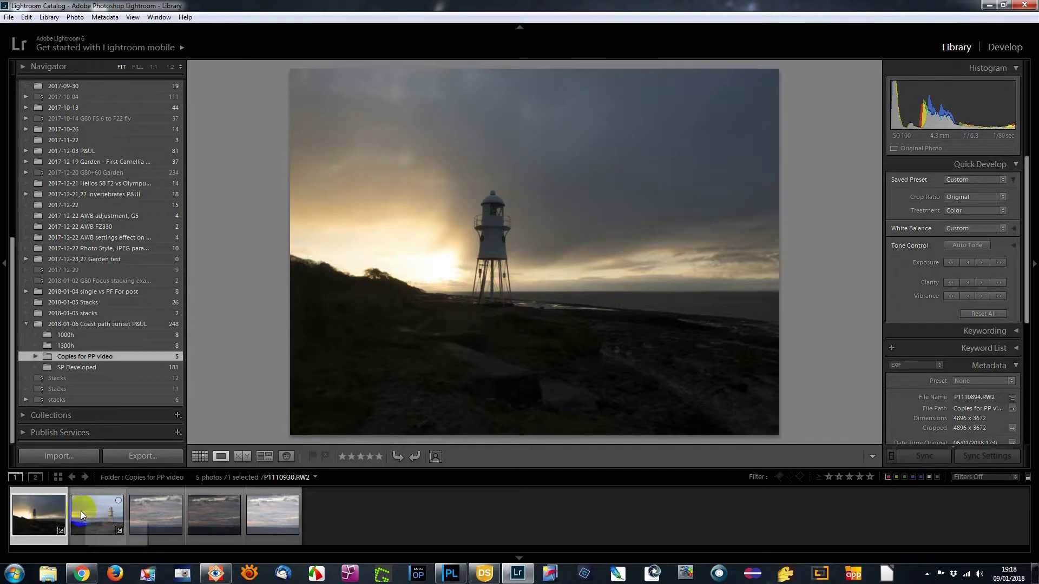
pyautogui.click(52, 510)
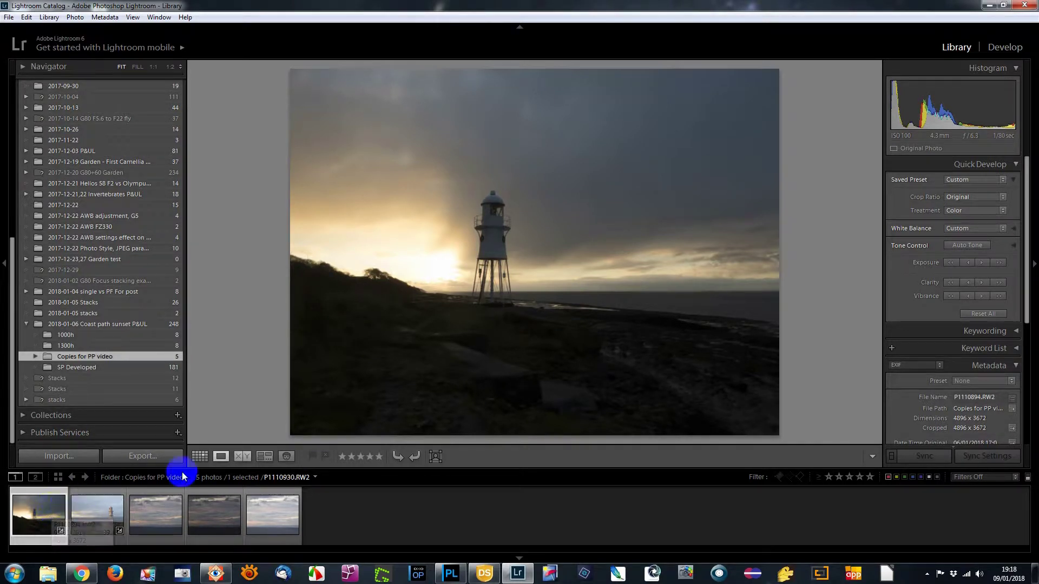
# - Back in Develop, collapse the Detail panel and expand the Basic panel
pyautogui.click(995, 47)
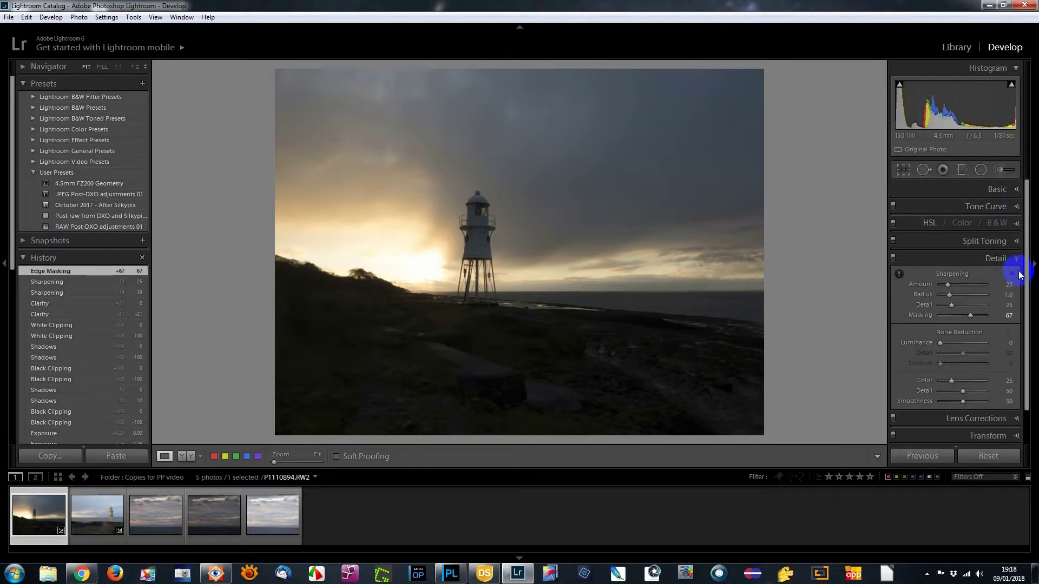
pyautogui.click(1016, 260)
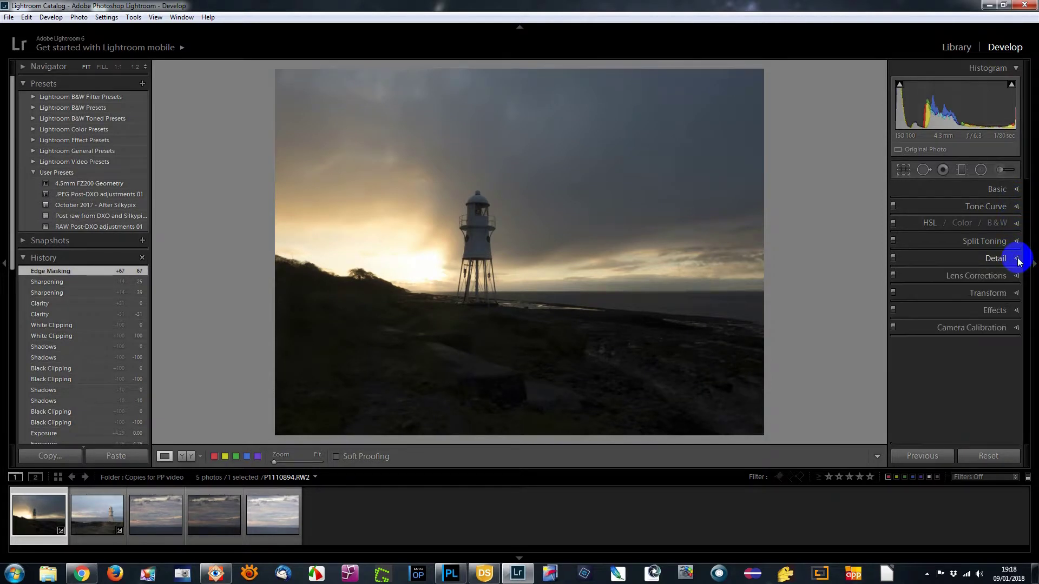
pyautogui.click(1015, 190)
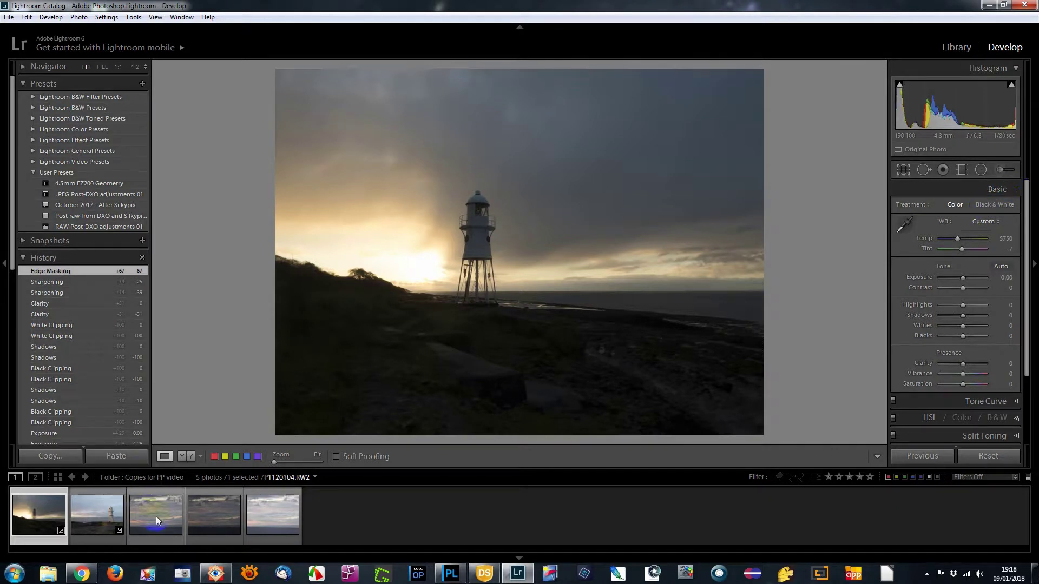
# - On the second lighthouse photo, paint a trial Adjustment Brush stroke across the sky, then delete it
pyautogui.click(101, 515)
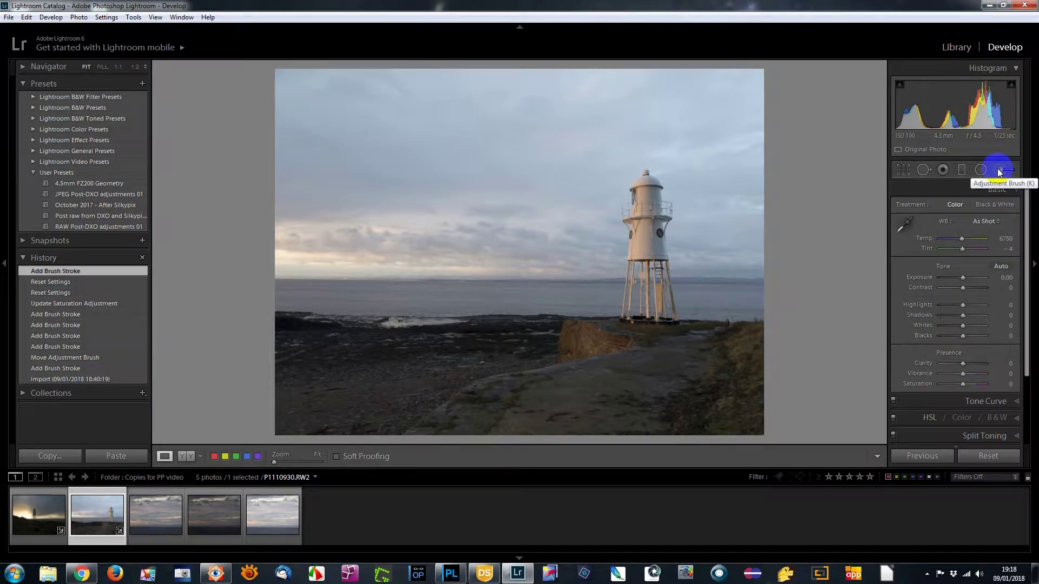
pyautogui.click(999, 172)
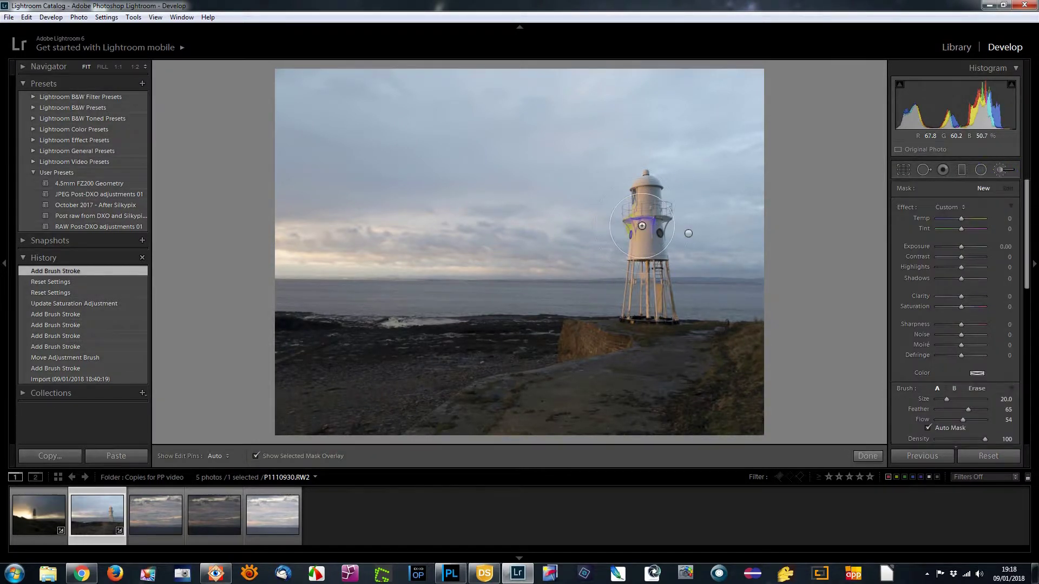
pyautogui.press('o')
pyautogui.moveTo(485, 144)
pyautogui.mouseDown()
pyautogui.moveTo(468, 129)
pyautogui.moveTo(531, 131)
pyautogui.moveTo(438, 137)
pyautogui.moveTo(364, 163)
pyautogui.moveTo(454, 167)
pyautogui.mouseUp()
pyautogui.press('o')
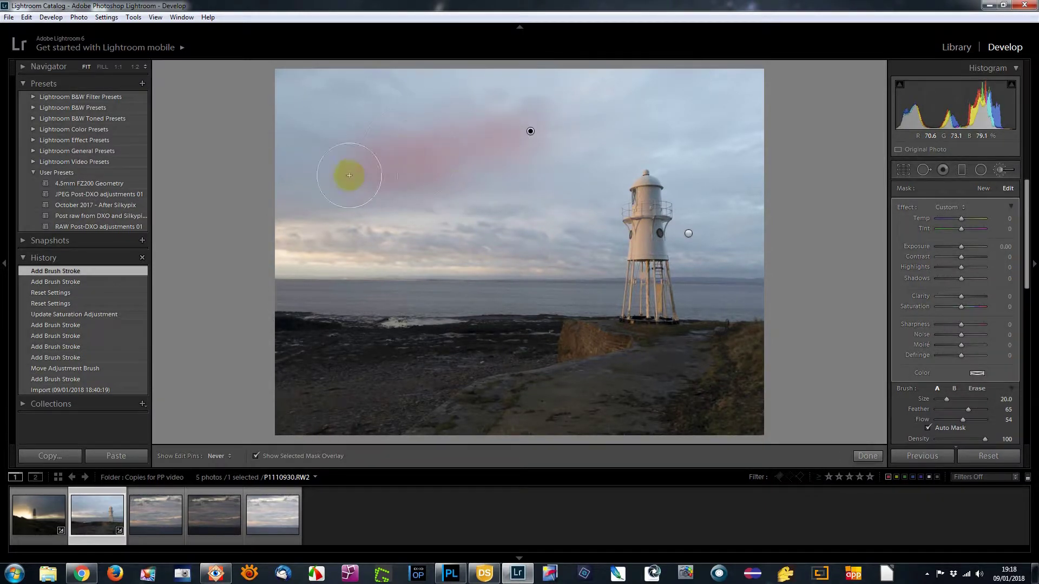
pyautogui.moveTo(534, 128)
pyautogui.mouseDown()
pyautogui.moveTo(460, 135)
pyautogui.moveTo(472, 158)
pyautogui.moveTo(541, 153)
pyautogui.moveTo(508, 181)
pyautogui.mouseUp()
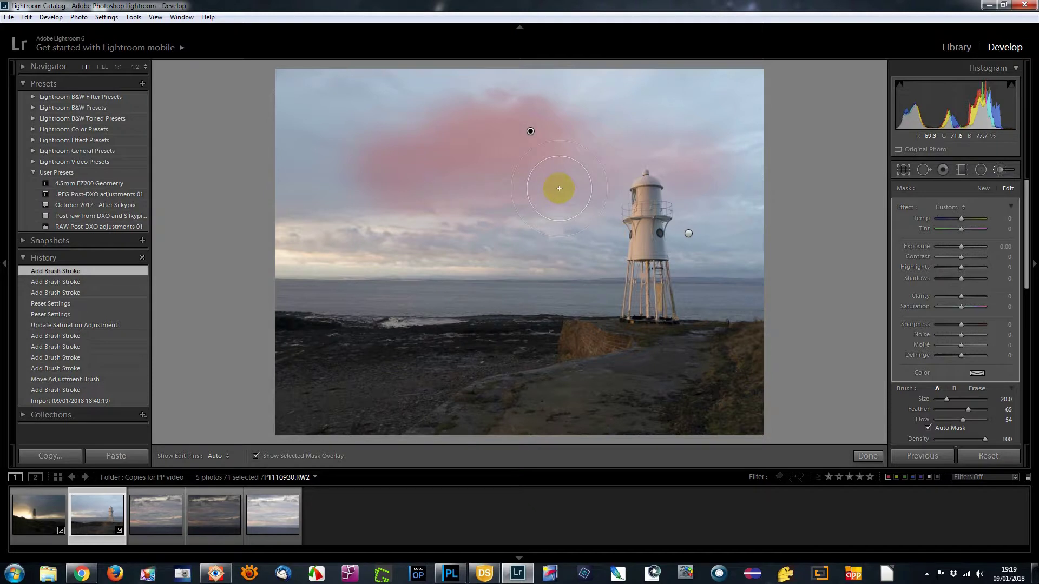
pyautogui.press('Delete')
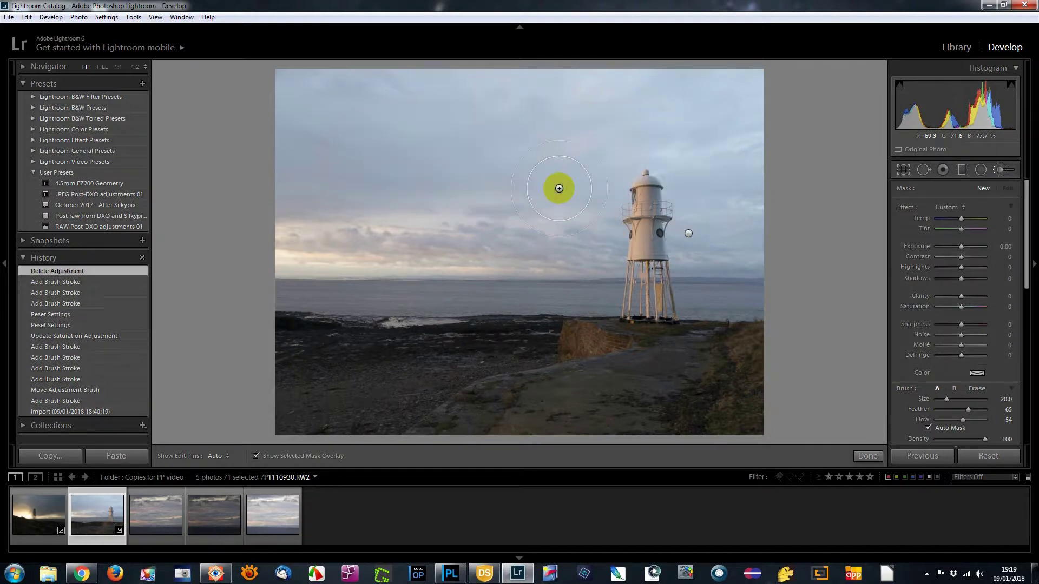
# - Dab the lighthouse top with a size-14 brush, zoom to 1:1, and hide the edit pins
pyautogui.press('[')
pyautogui.press('[')
pyautogui.press('[')
pyautogui.moveTo(629, 198)
pyautogui.mouseDown()
pyautogui.moveTo(646, 219)
pyautogui.moveTo(642, 195)
pyautogui.mouseUp()
pyautogui.press('z')
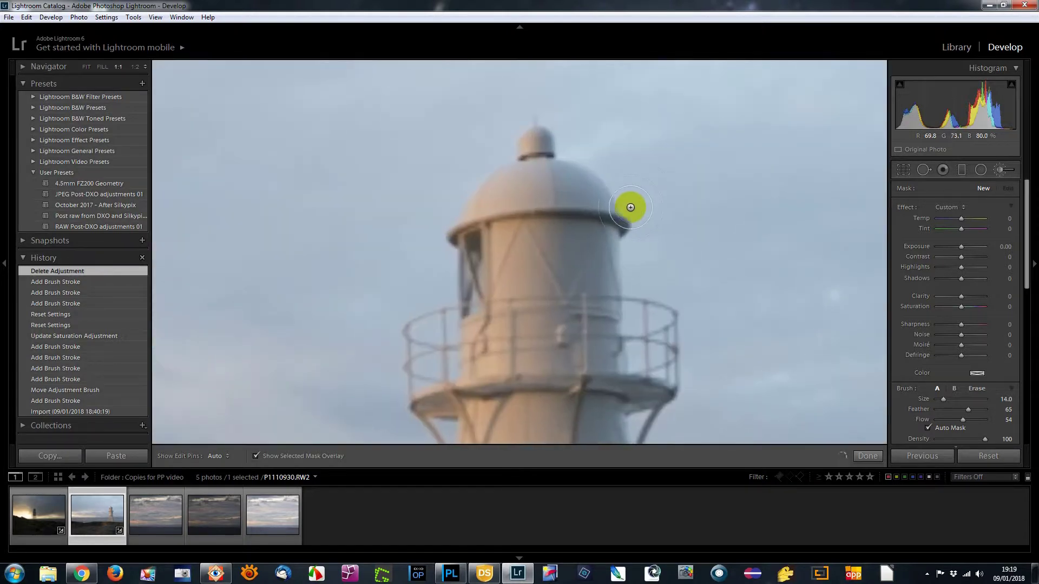
pyautogui.press(']')
pyautogui.press(']')
pyautogui.press(']')
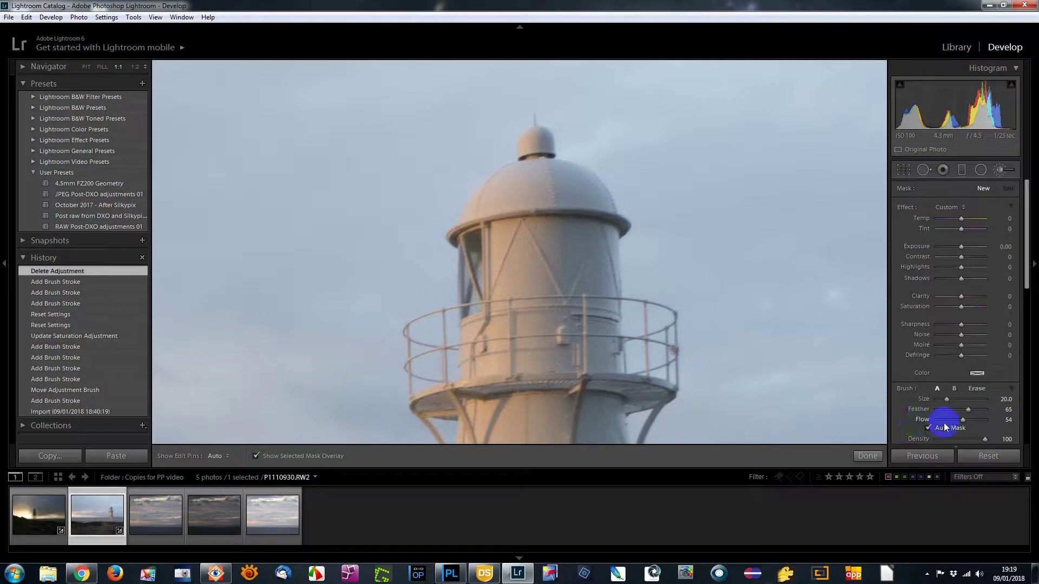
pyautogui.press('h')
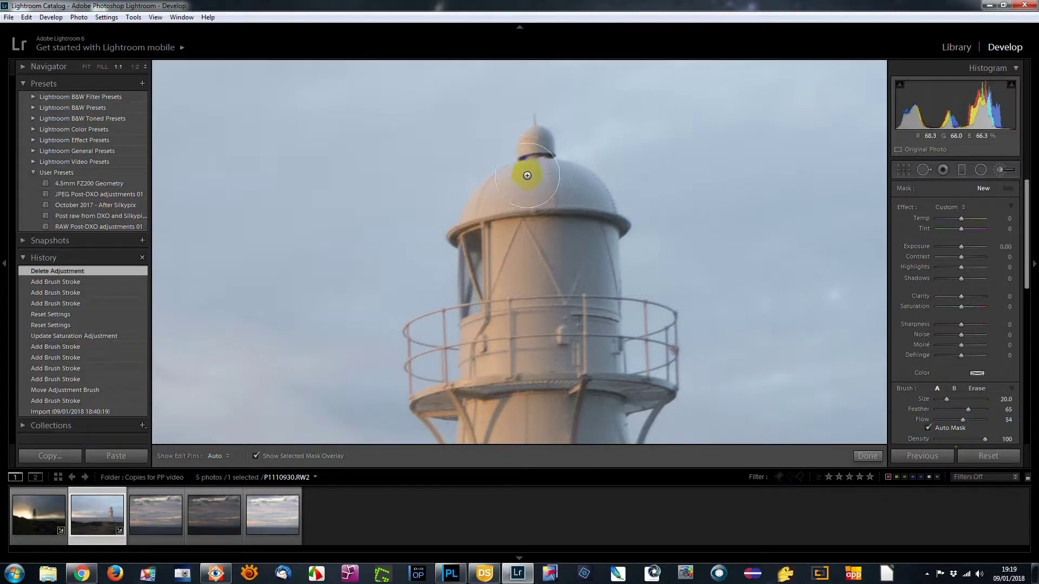
# - Brush over the left side of the dome and tower, down to the railing
pyautogui.moveTo(515, 183)
pyautogui.mouseDown()
pyautogui.moveTo(498, 197)
pyautogui.moveTo(512, 185)
pyautogui.moveTo(487, 238)
pyautogui.moveTo(491, 263)
pyautogui.moveTo(541, 254)
pyautogui.mouseUp()
pyautogui.moveTo(514, 337)
pyautogui.mouseDown()
pyautogui.moveTo(496, 358)
pyautogui.moveTo(484, 342)
pyautogui.moveTo(503, 444)
pyautogui.moveTo(535, 381)
pyautogui.moveTo(529, 162)
pyautogui.mouseUp()
pyautogui.press('h')
pyautogui.scroll(-2, 535, 381)
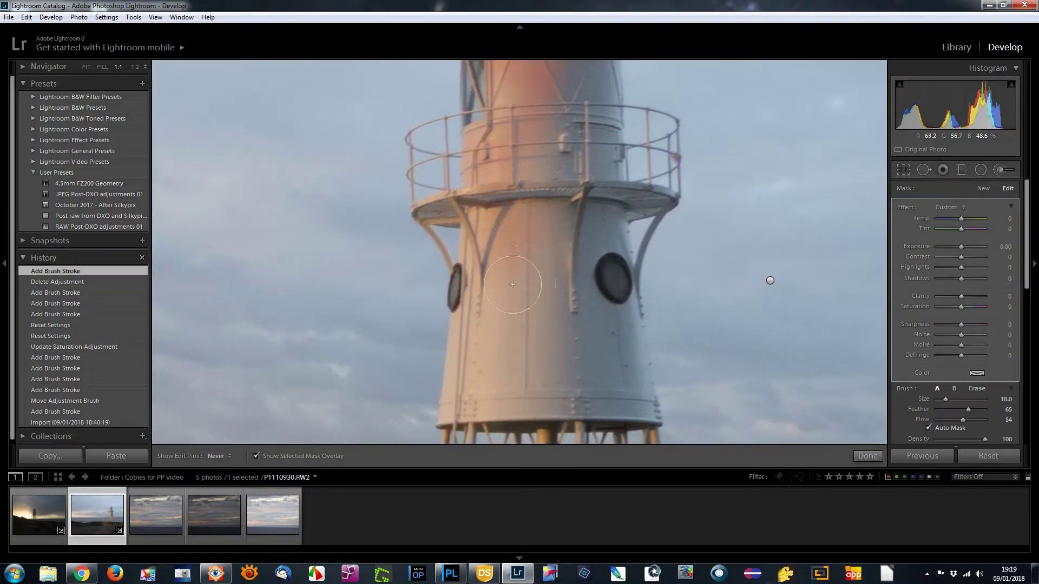
pyautogui.moveTo(494, 425)
pyautogui.mouseDown()
pyautogui.moveTo(525, 205)
pyautogui.moveTo(530, 369)
pyautogui.mouseUp()
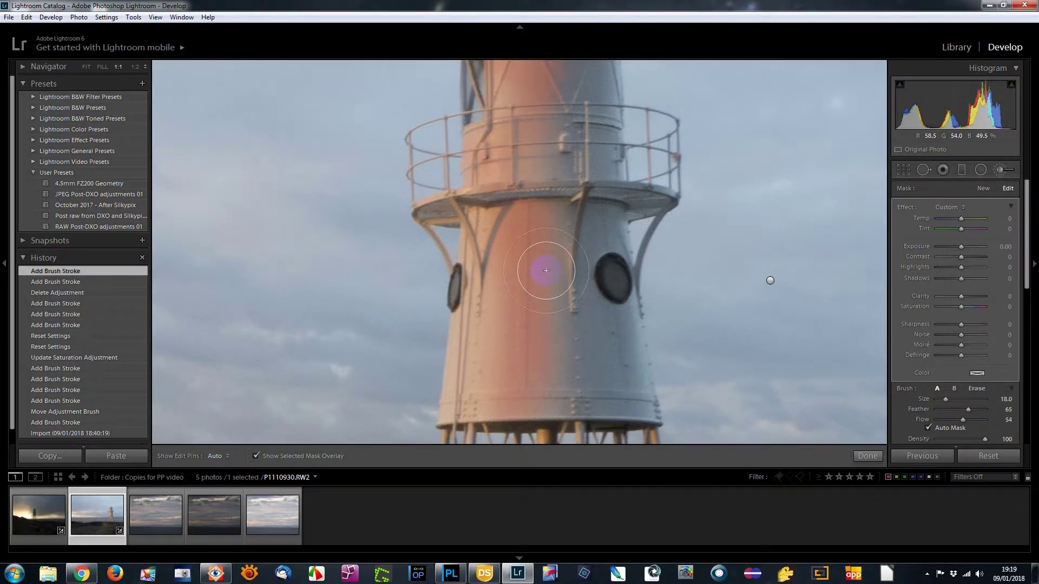
pyautogui.click(955, 279)
pyautogui.click(962, 219)
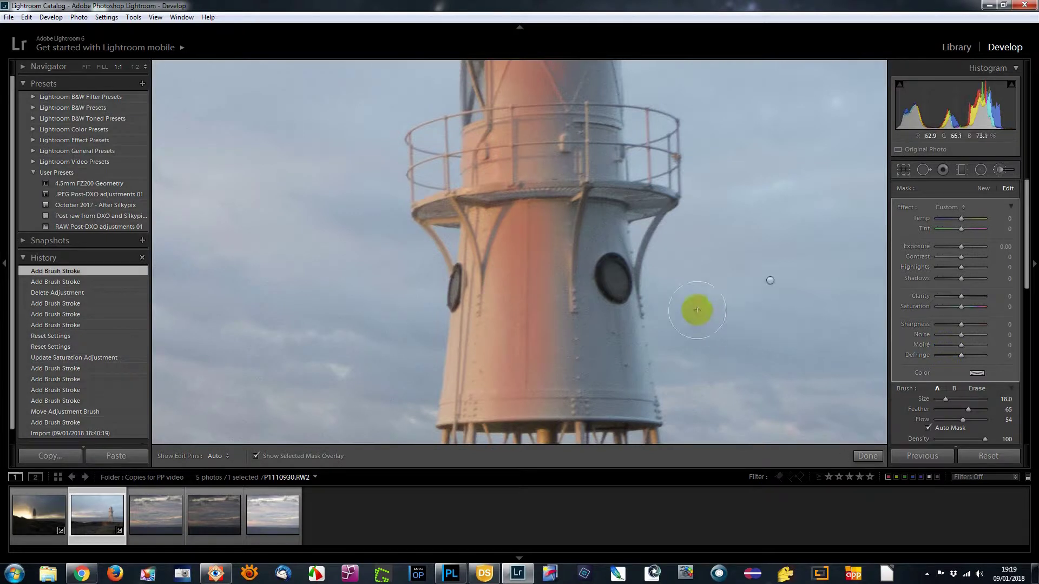
# - Zoom back out to fit the whole photo and hide the mask overlay
pyautogui.moveTo(533, 297); pyautogui.dragTo(530, 299)
pyautogui.press('z')
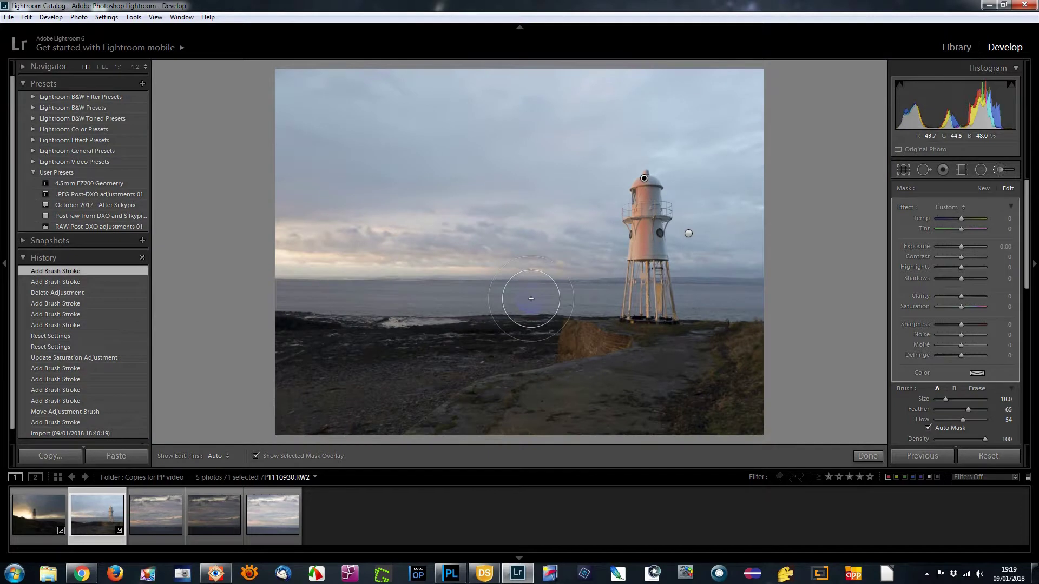
pyautogui.press('o')
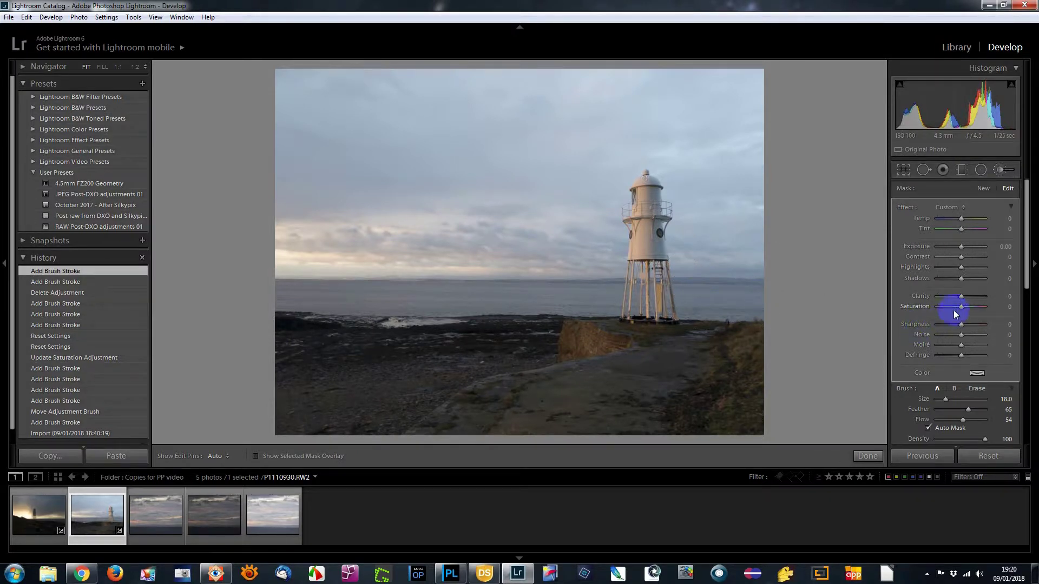
# - Try the brush Exposure at +4.00 and -4.00, then reset it to 0.00
pyautogui.moveTo(959, 245); pyautogui.dragTo(993, 249)
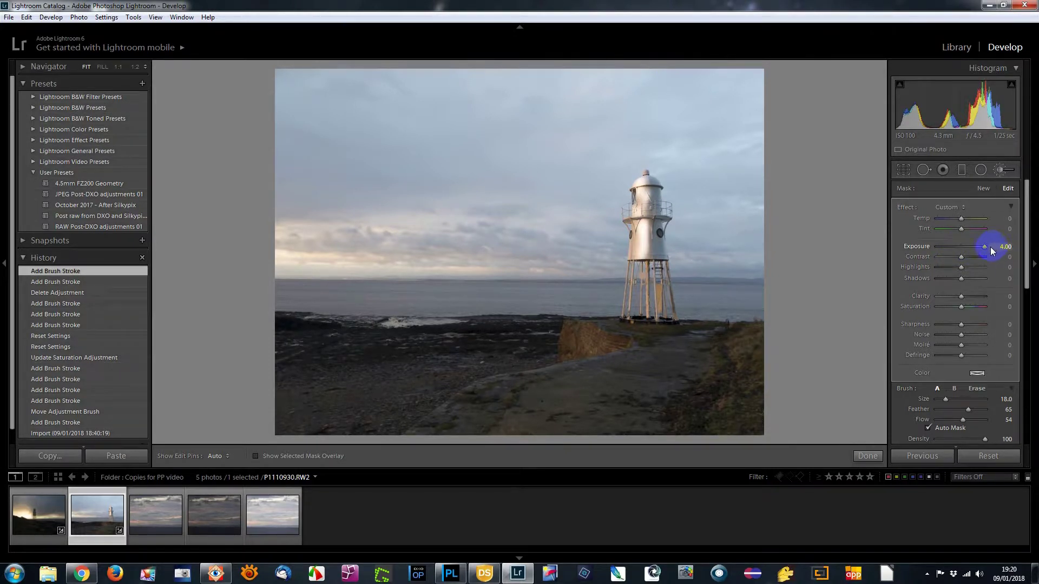
pyautogui.moveTo(989, 246)
pyautogui.mouseDown()
pyautogui.moveTo(885, 248)
pyautogui.moveTo(920, 248)
pyautogui.mouseUp()
pyautogui.doubleClick(939, 248)
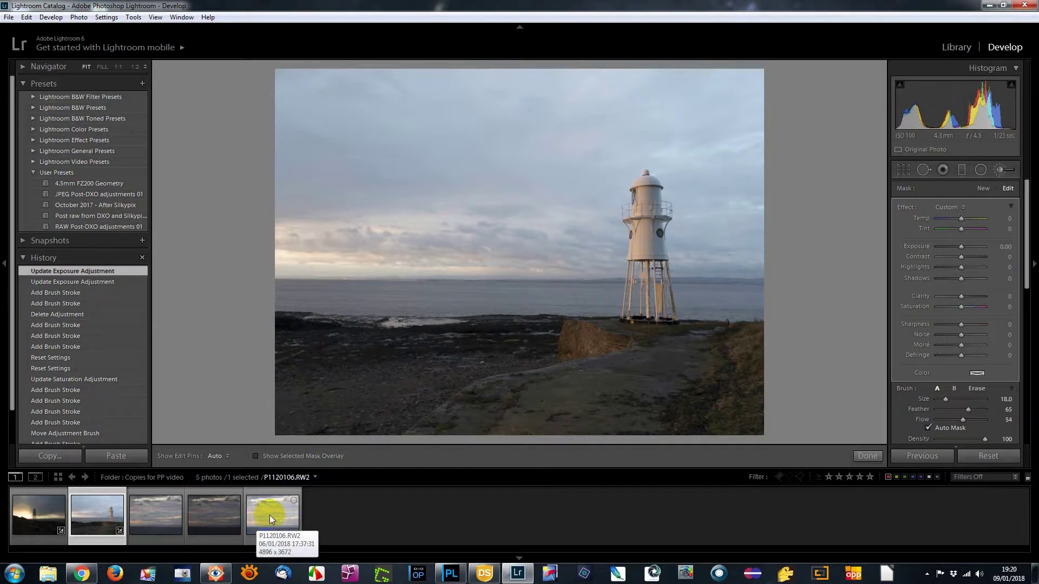
# - Select the three cloud frames from P1120104.RW2 onward, making P1120106.RW2 the active photo
pyautogui.click(162, 516)
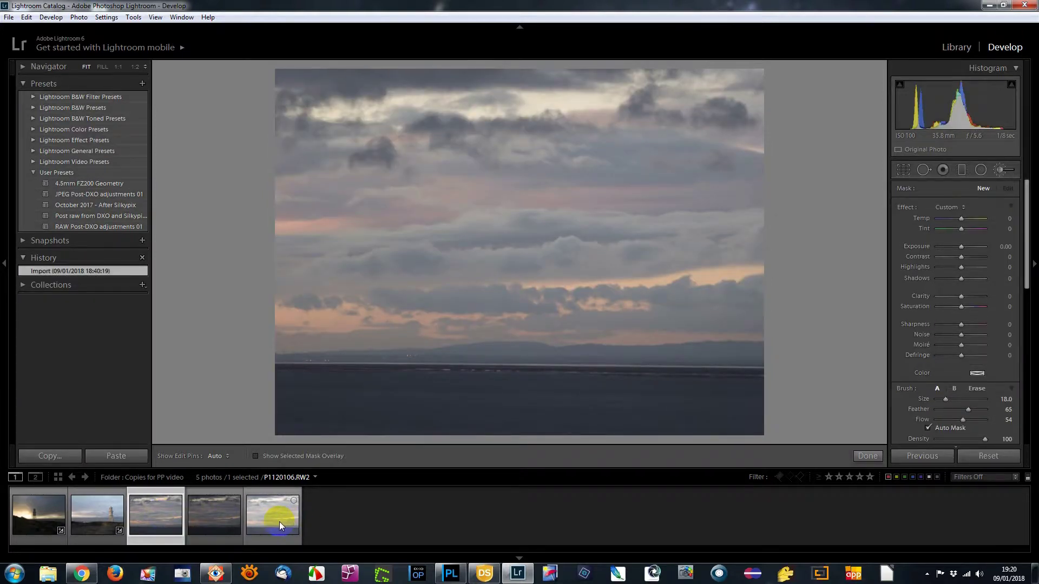
pyautogui.press('shift')
pyautogui.keyDown('shift'); pyautogui.click(279, 521); pyautogui.keyUp('shift')
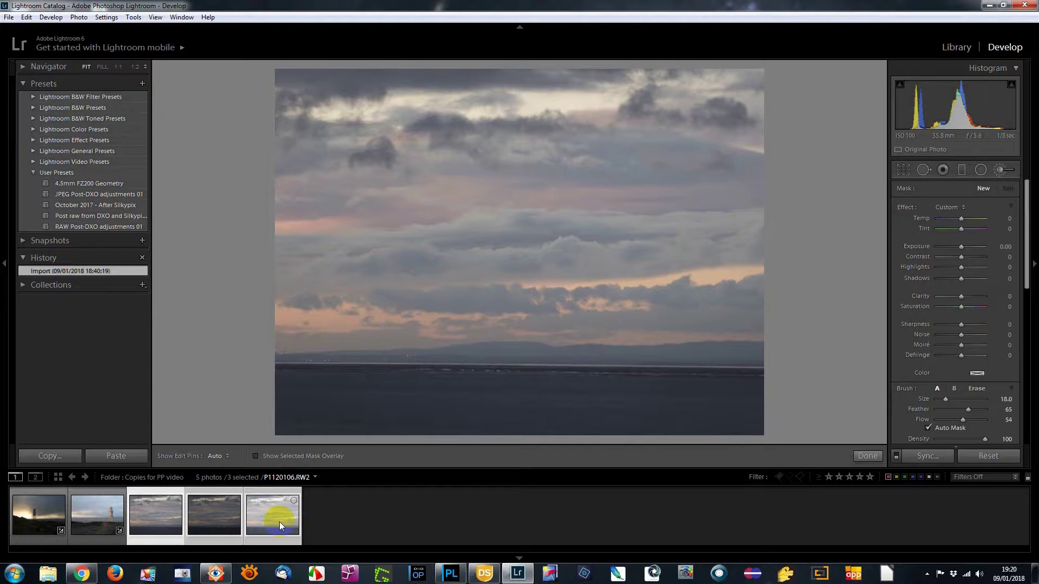
pyautogui.click(48, 519)
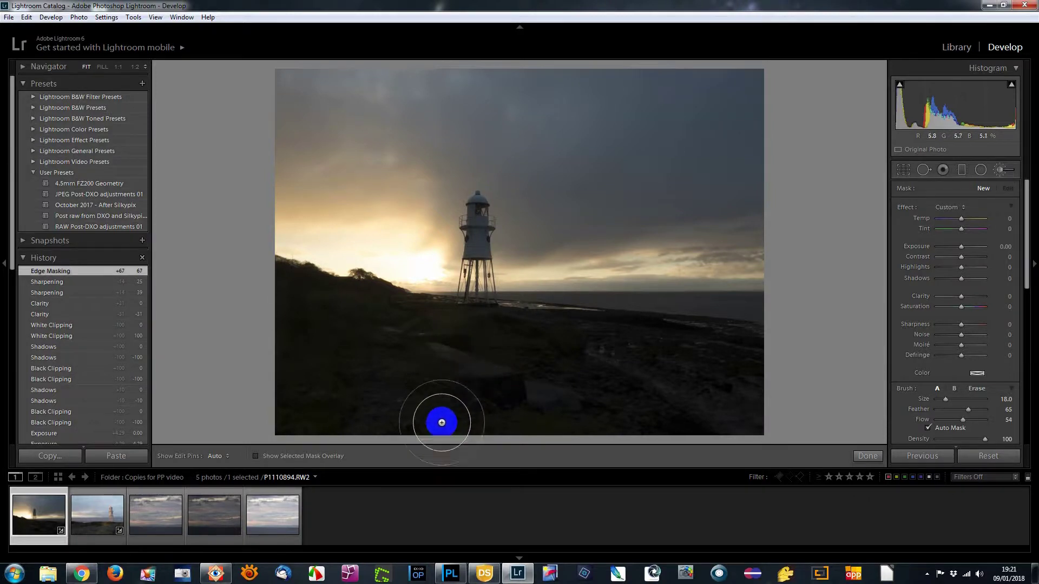
pyautogui.click(162, 520)
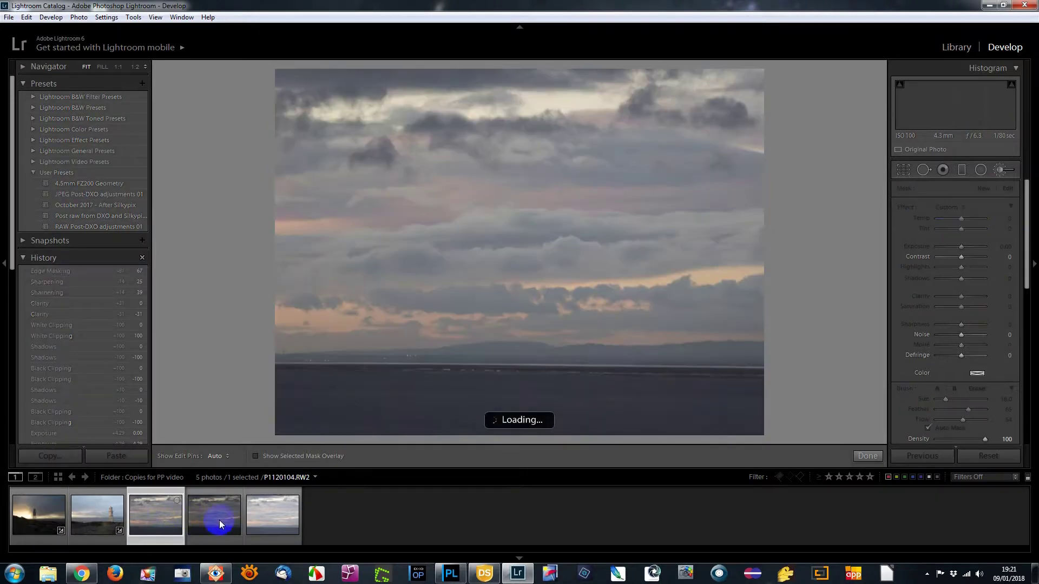
pyautogui.keyDown('shift'); pyautogui.click(273, 519); pyautogui.keyUp('shift')
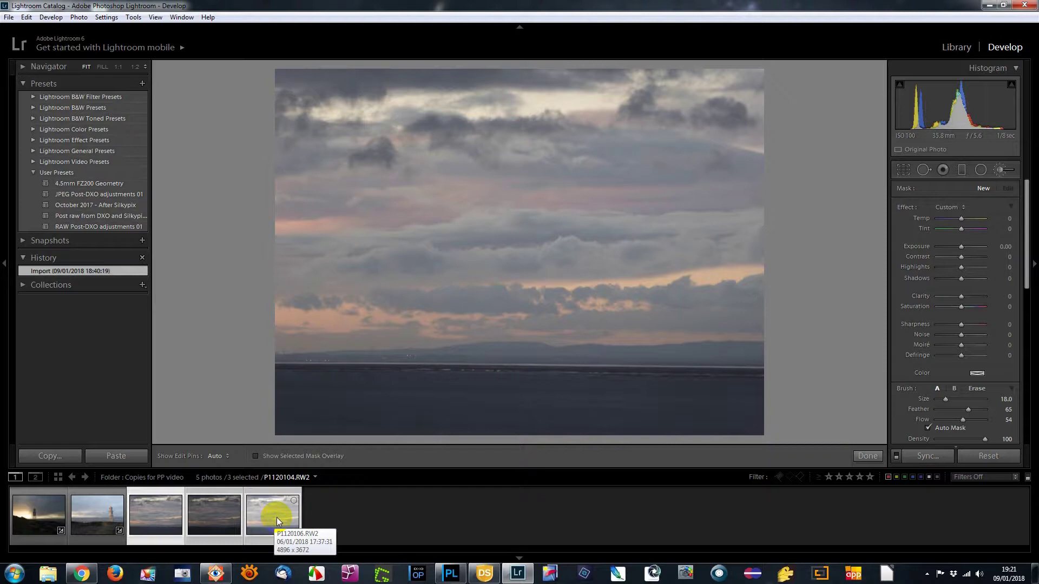
pyautogui.click(294, 518)
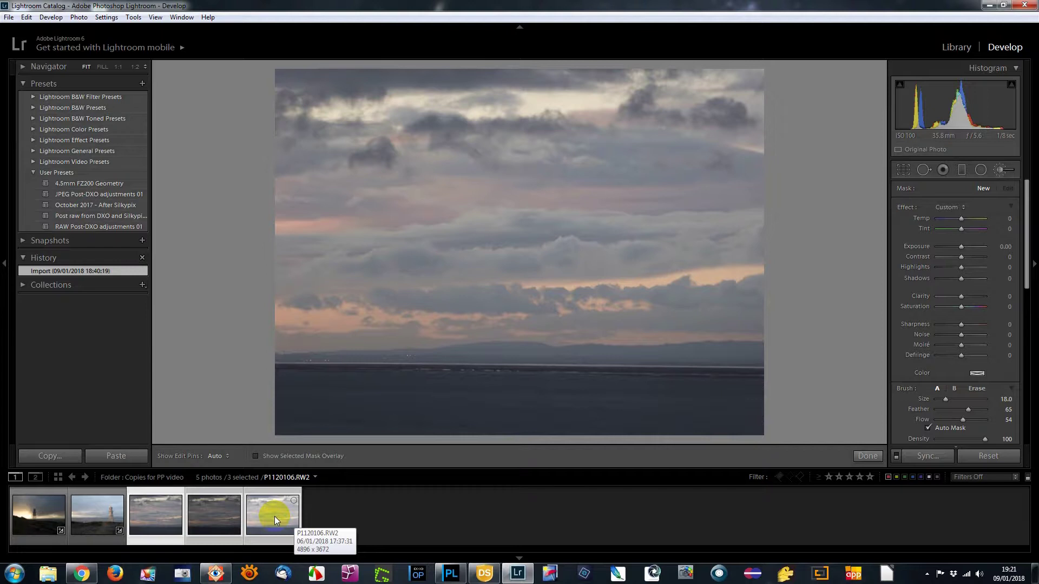
# - Start a Photo Merge > HDR of the three selected cloud frames
pyautogui.rightClick(274, 516)
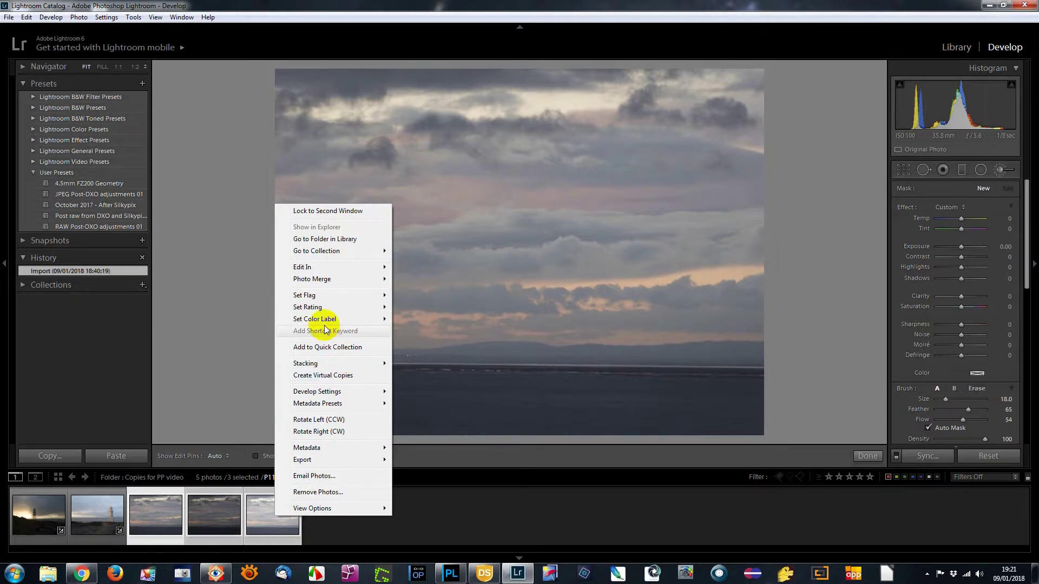
pyautogui.moveTo(324, 278)
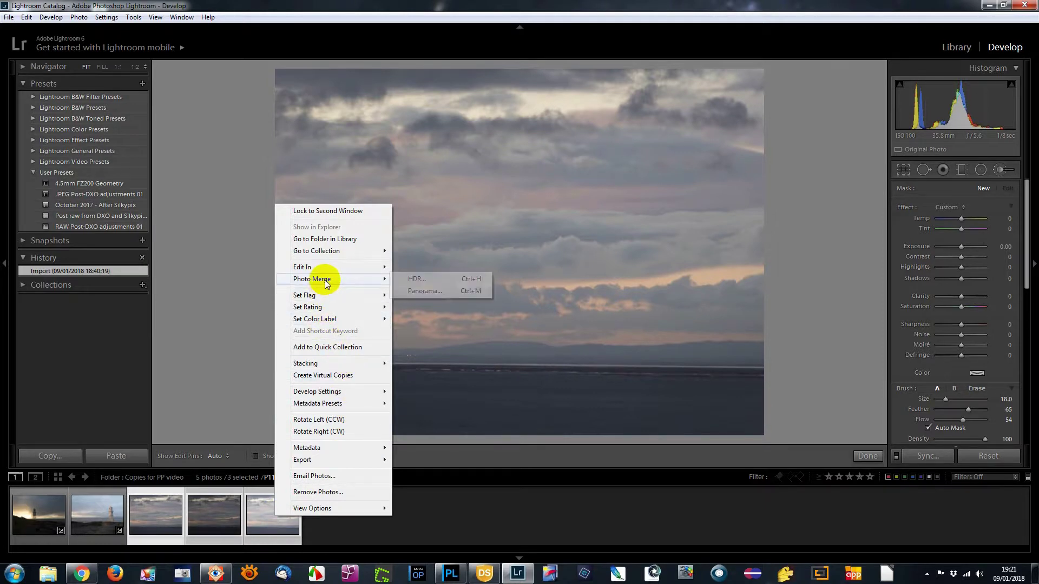
pyautogui.click(447, 285)
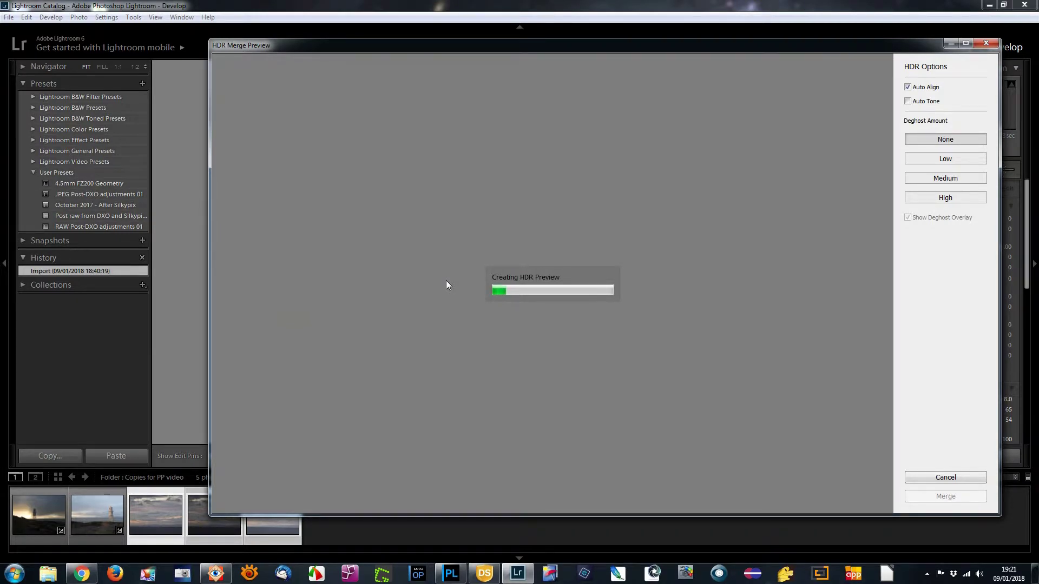
pyautogui.click(203, 533)
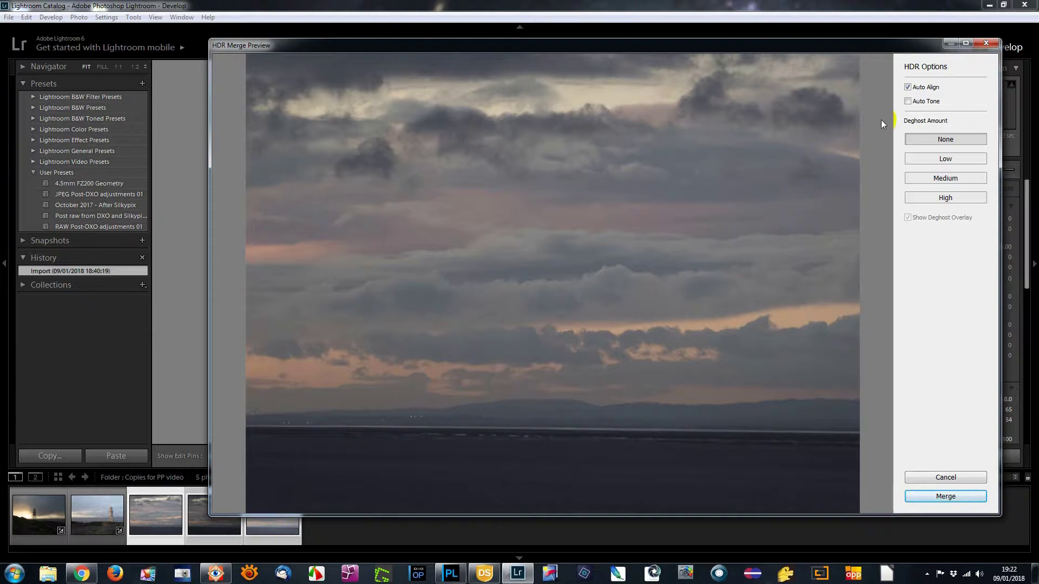
# - Compare Auto Tone on and off in the HDR preview, leave it off, and merge
pyautogui.click(907, 102)
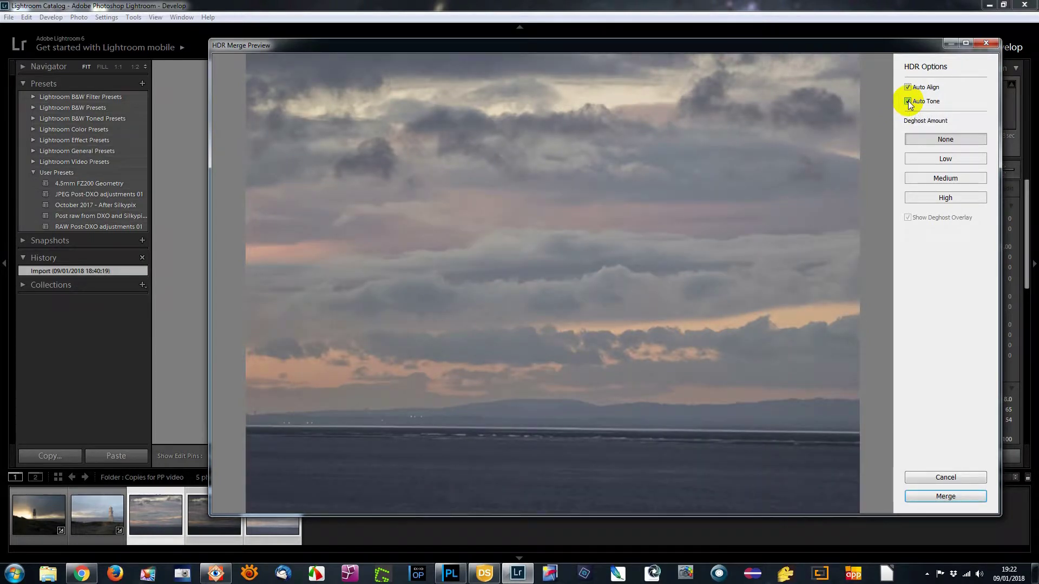
pyautogui.click(908, 101)
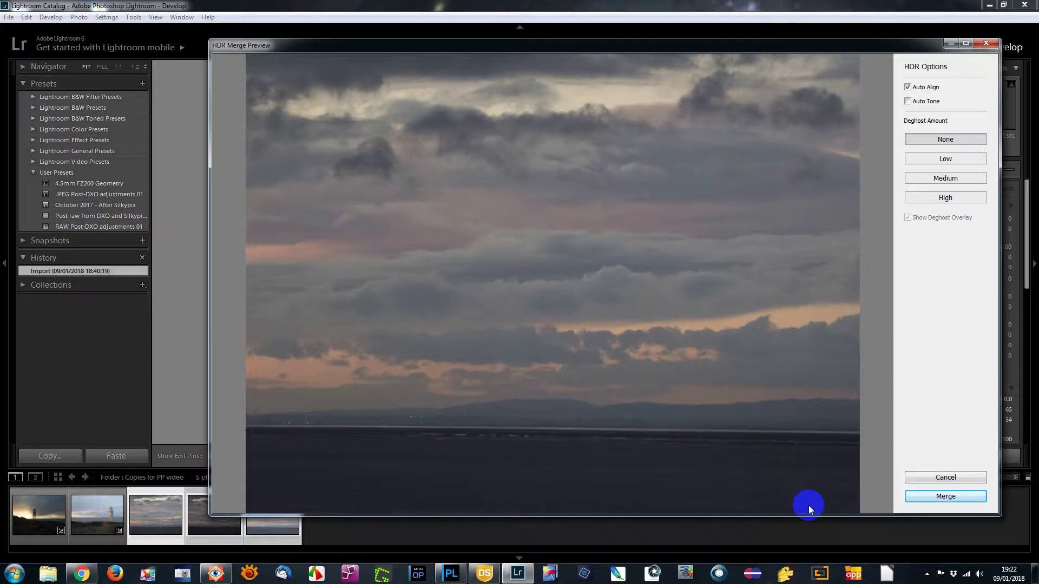
pyautogui.click(910, 496)
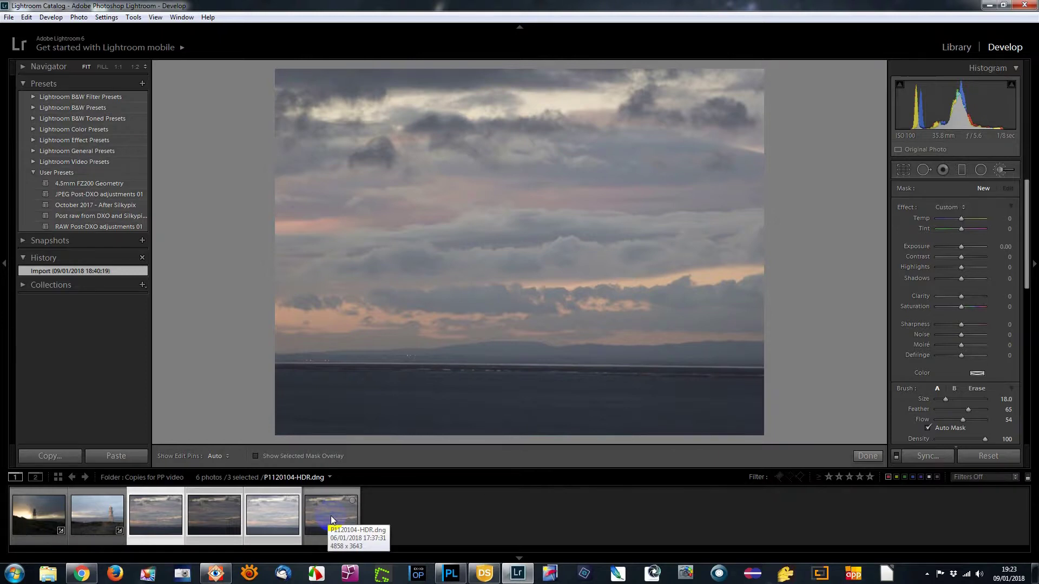
# - Flip between the merged P1120104-HDR.dng and the original P1120104.RW2 several times to compare
pyautogui.click(332, 518)
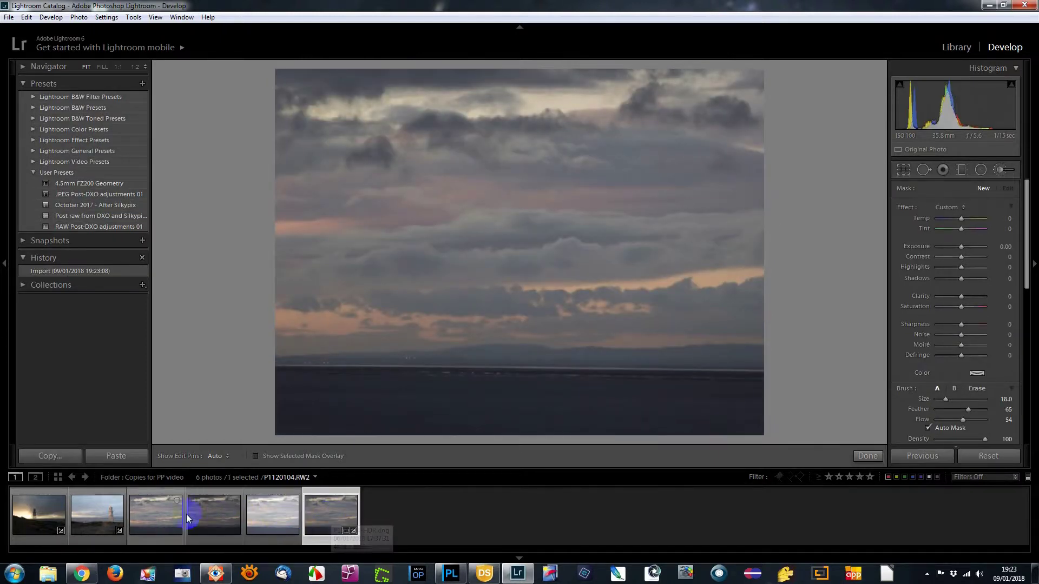
pyautogui.click(160, 516)
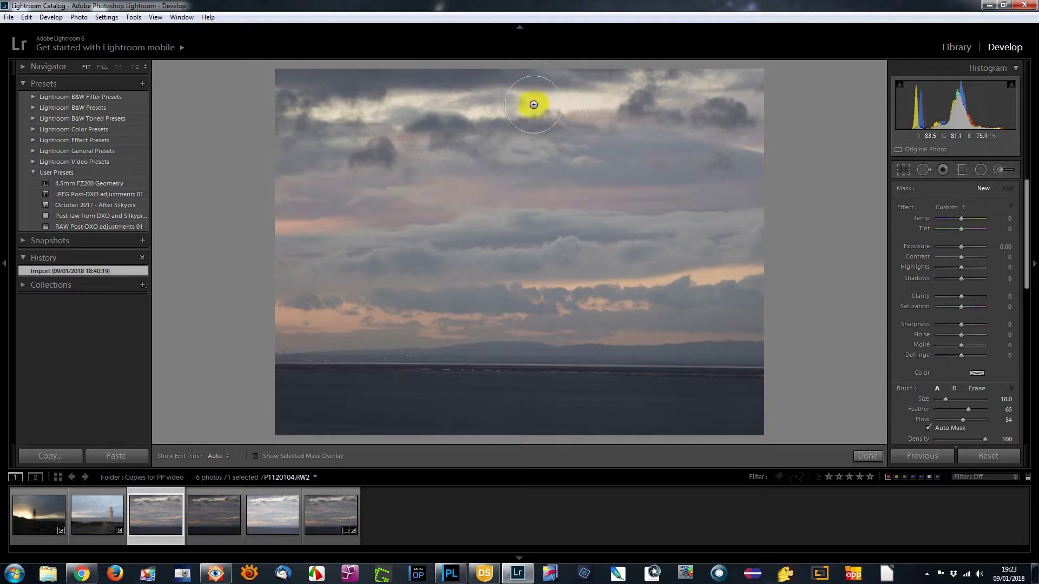
pyautogui.click(331, 512)
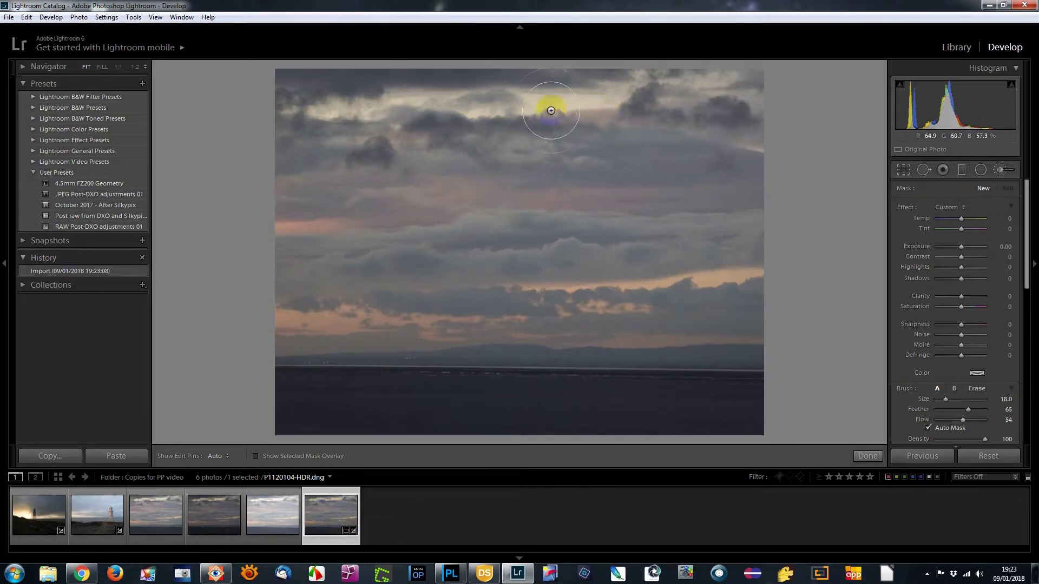
pyautogui.click(156, 508)
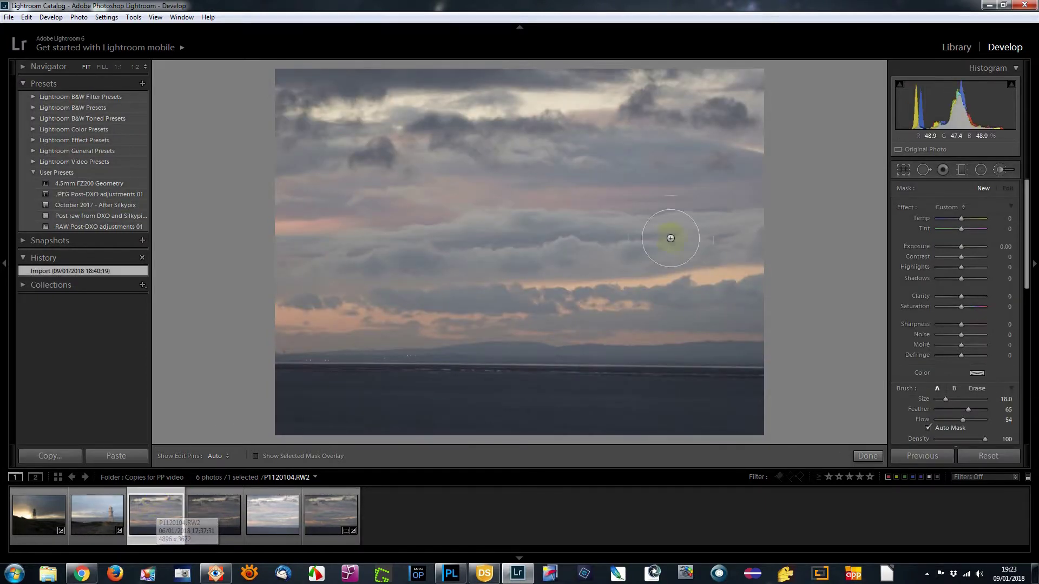
pyautogui.click(341, 478)
pyautogui.click(331, 511)
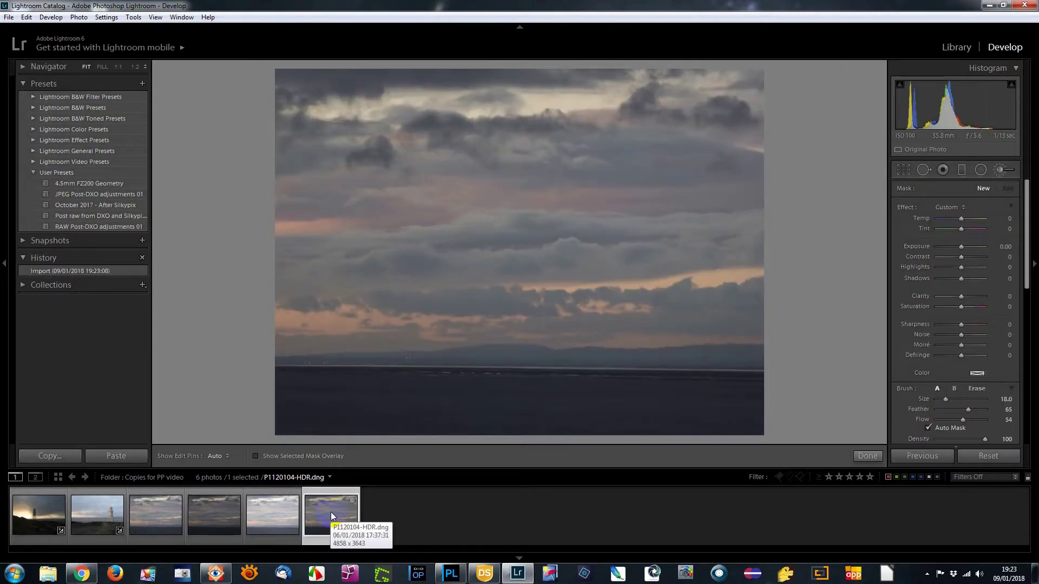
pyautogui.click(399, 274)
pyautogui.click(161, 512)
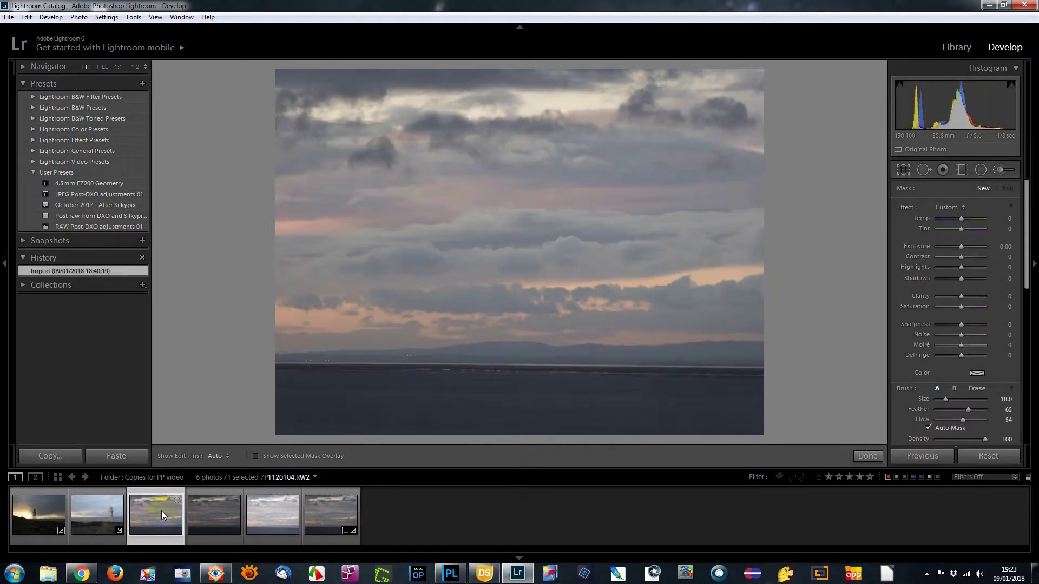
pyautogui.click(324, 517)
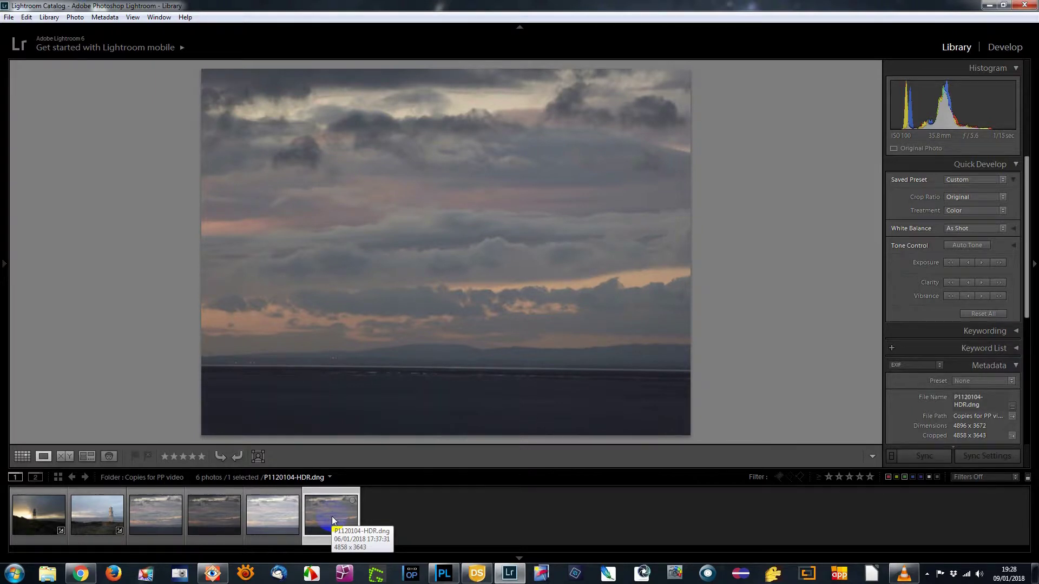
# - Open the 2018-01-06 Coast path sunset P&UL folder and filter it to red-labelled photos
pyautogui.moveTo(5, 264)
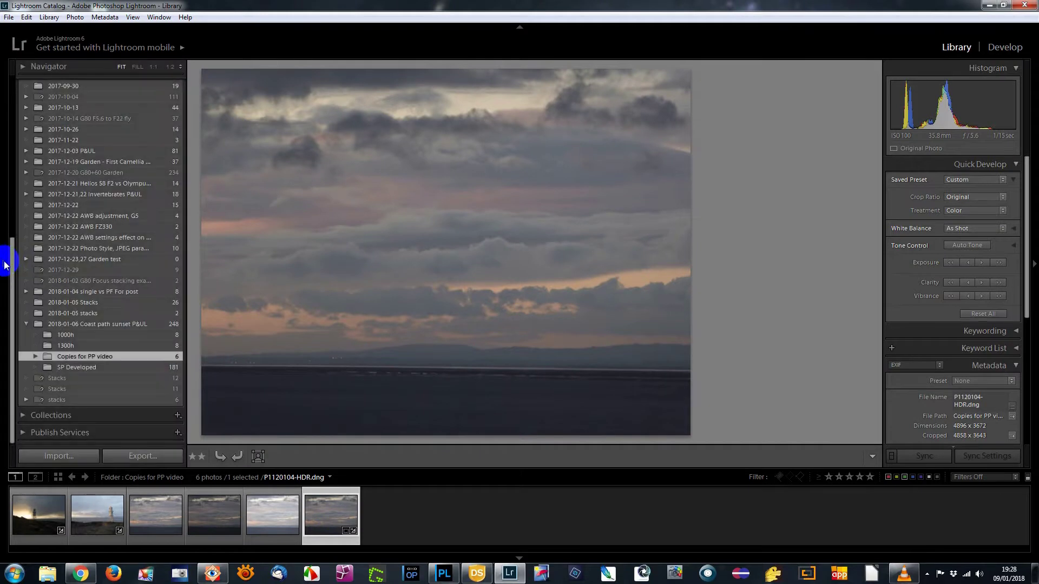
pyautogui.click(77, 368)
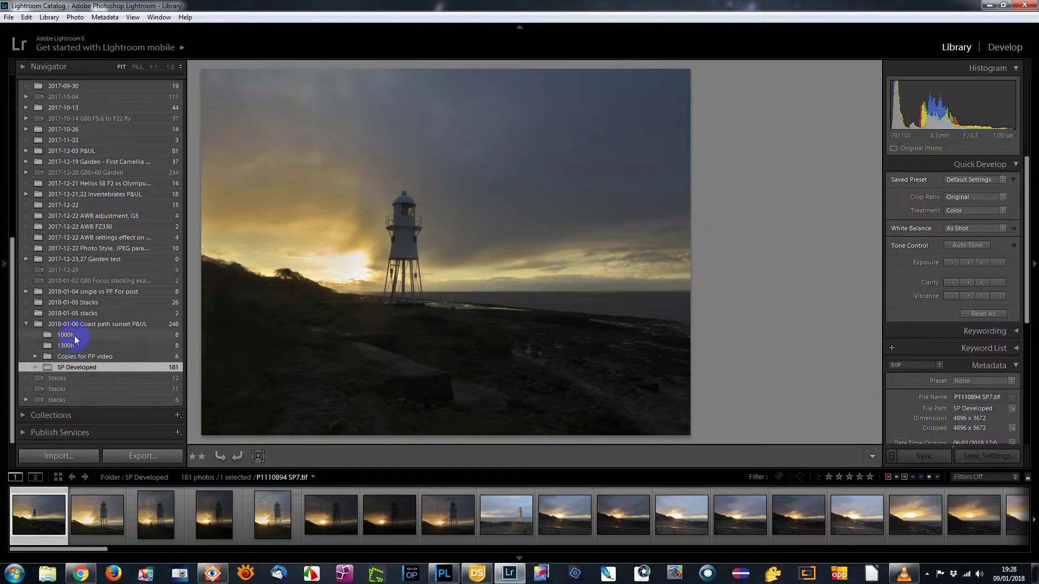
pyautogui.click(79, 323)
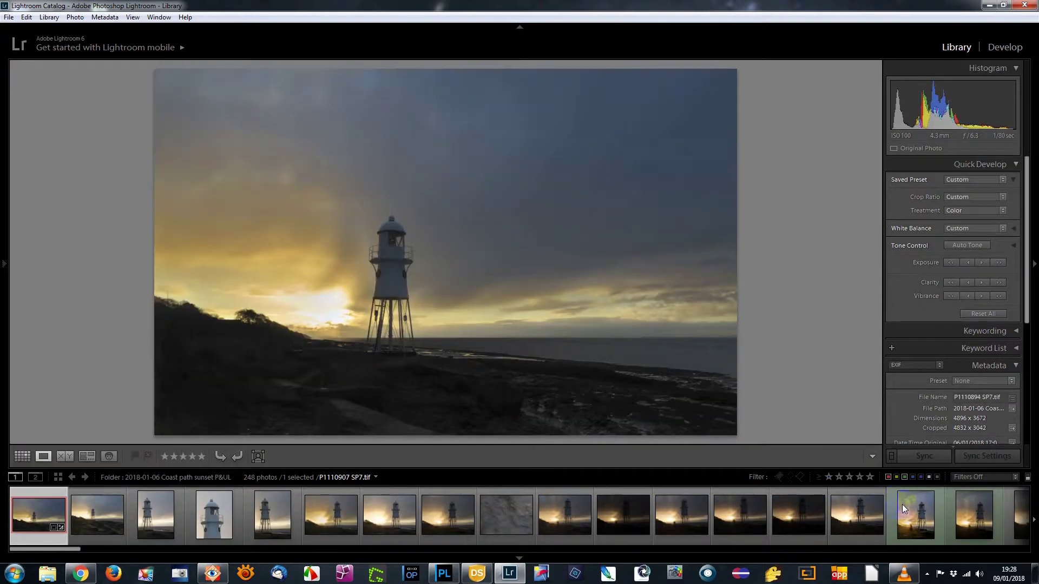
pyautogui.click(888, 477)
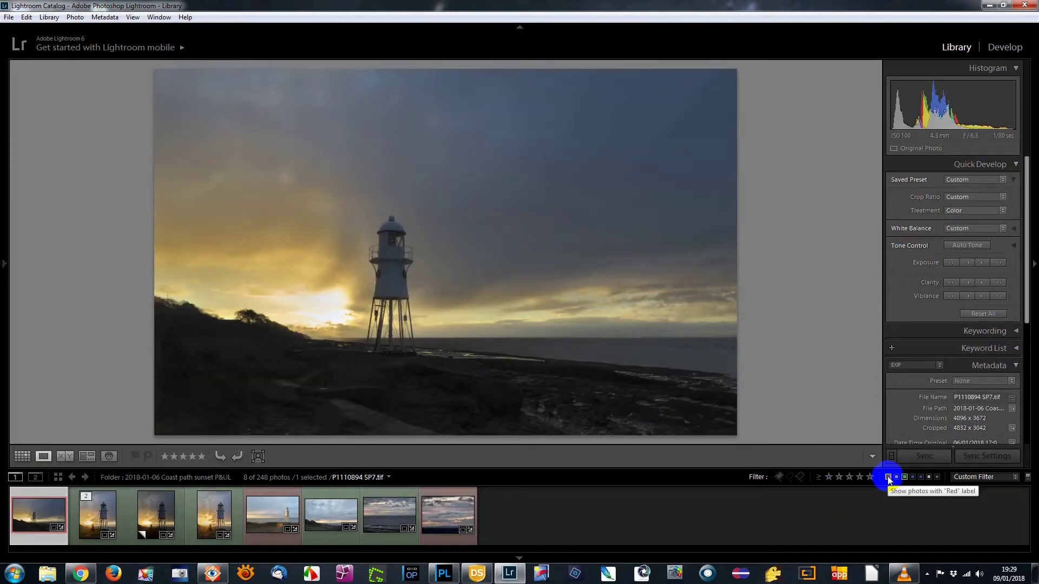
pyautogui.click(905, 477)
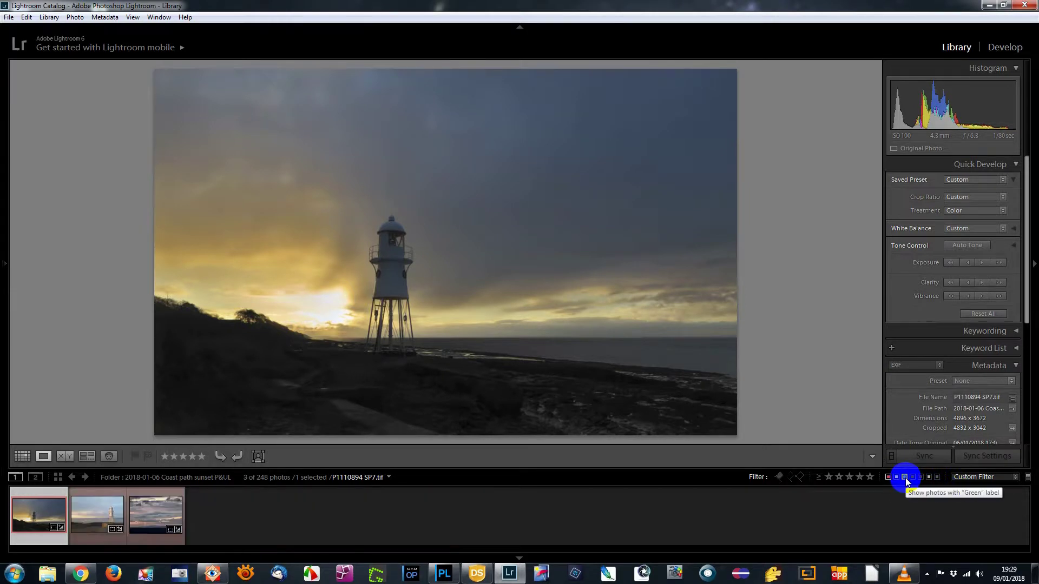
pyautogui.press('6')
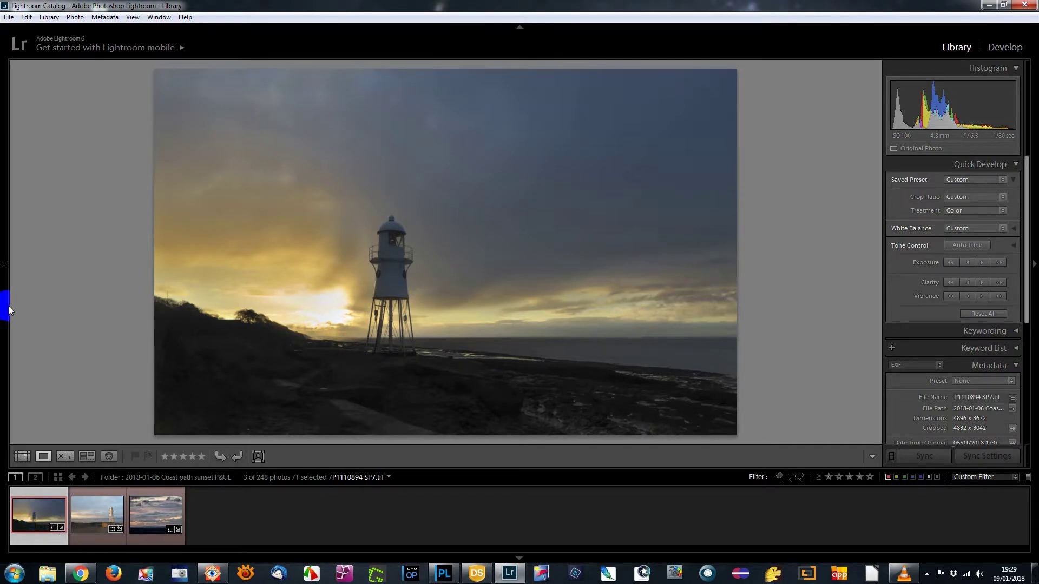
pyautogui.moveTo(6, 306)
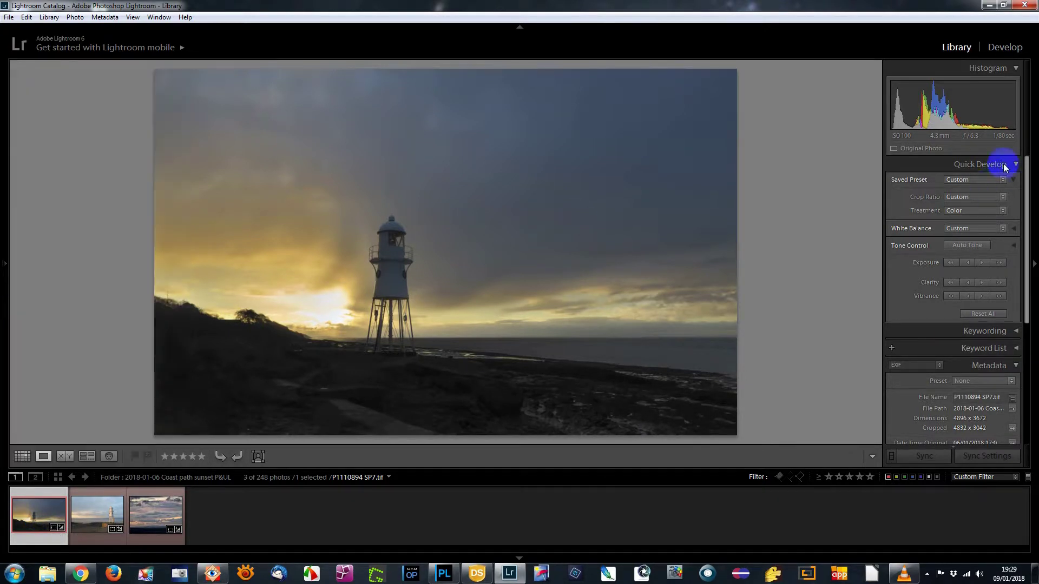
# - In Develop, compare the Import history state with the Shadows -50 state
pyautogui.click(1003, 47)
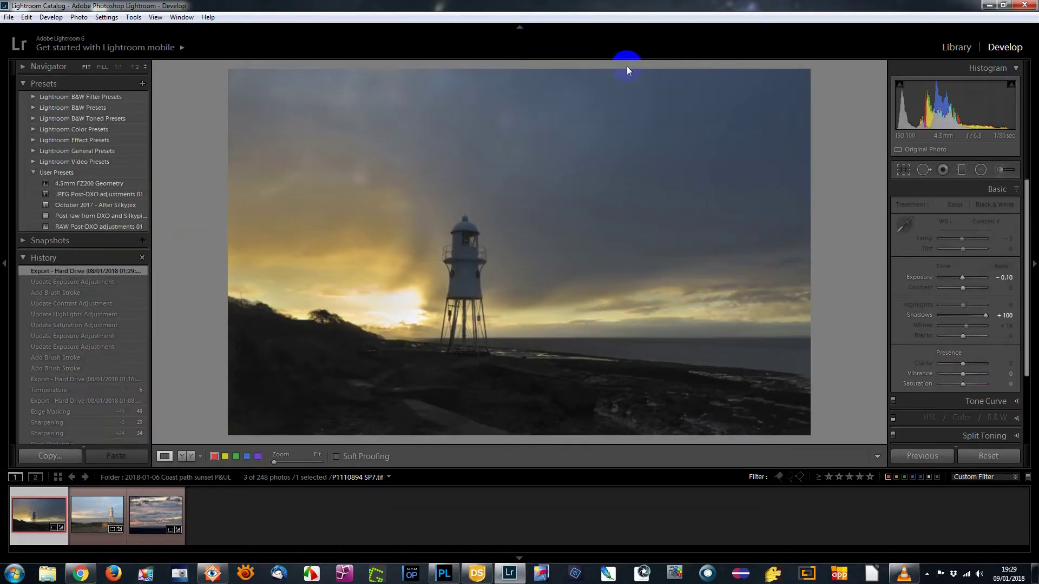
pyautogui.scroll(-10, 110, 337)
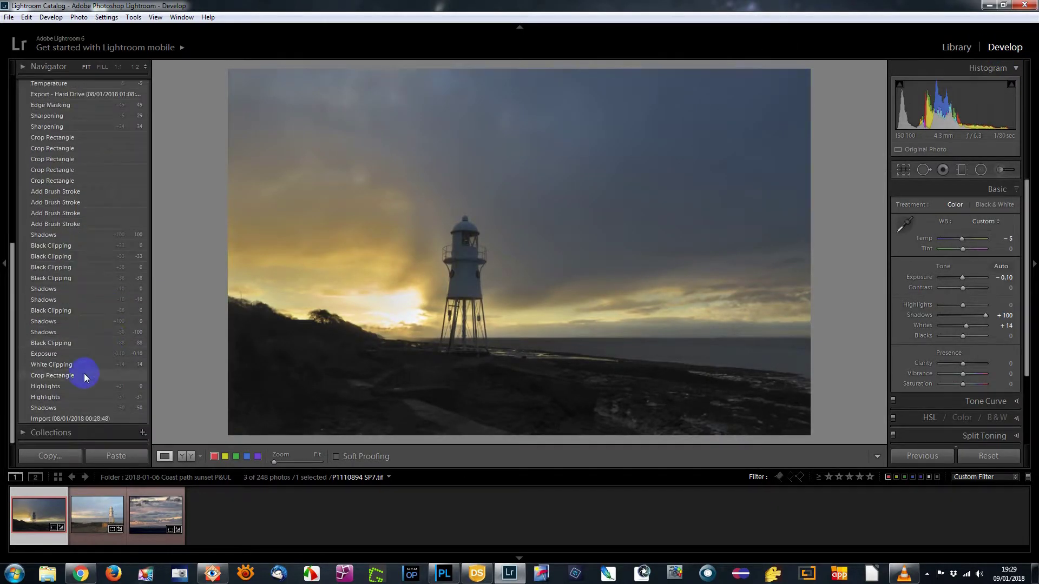
pyautogui.click(67, 419)
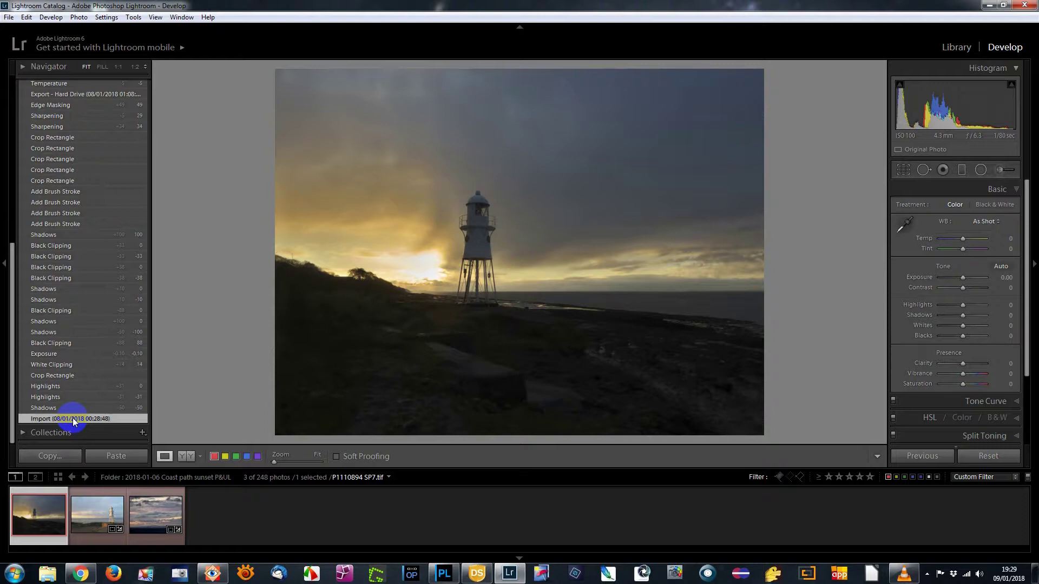
pyautogui.click(48, 407)
pyautogui.click(44, 407)
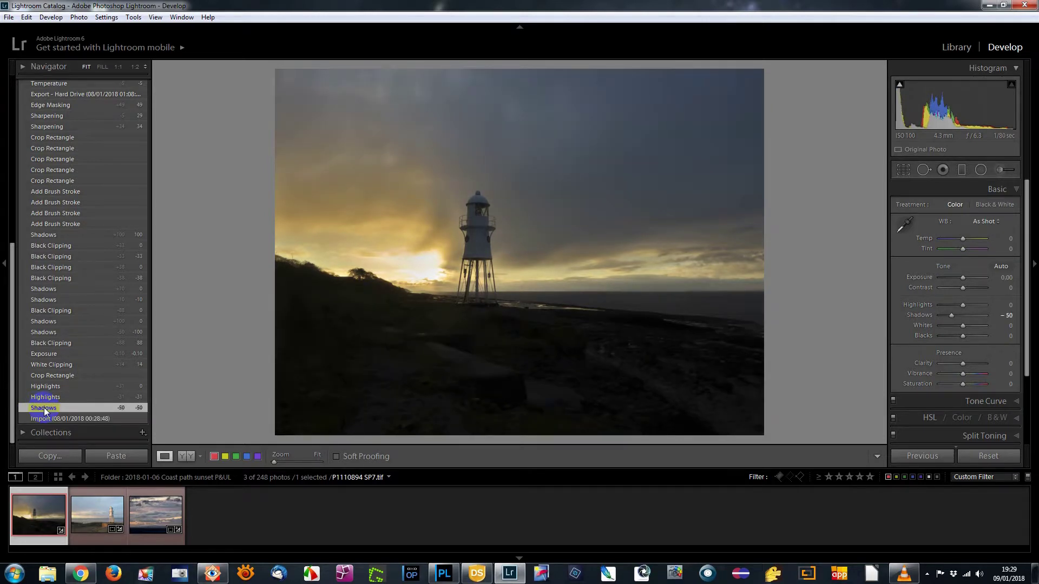
pyautogui.click(50, 414)
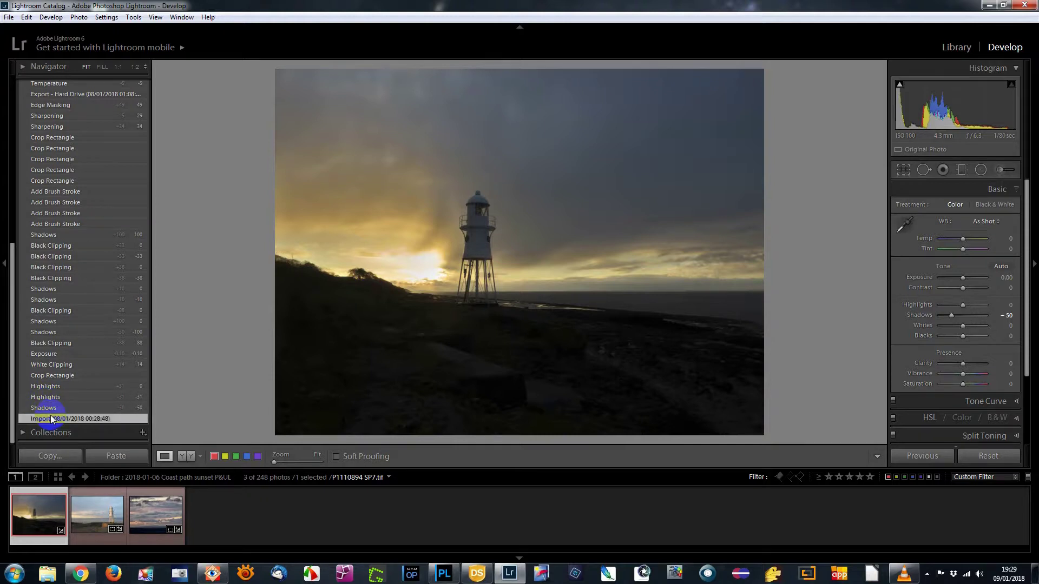
pyautogui.click(55, 407)
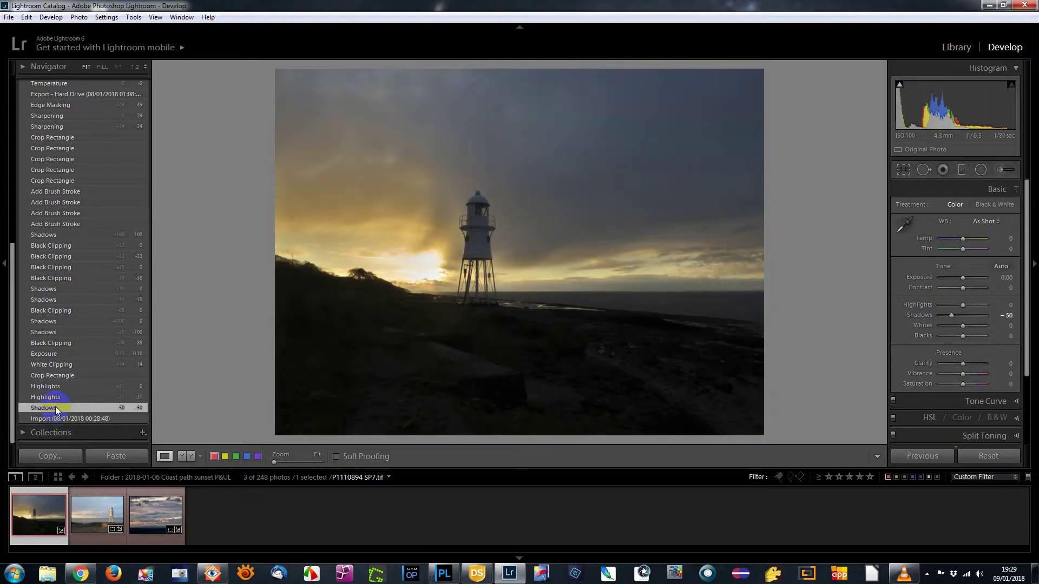
# - Step through Highlights -31 and the Highlights reset to the Crop Rectangle state
pyautogui.click(58, 396)
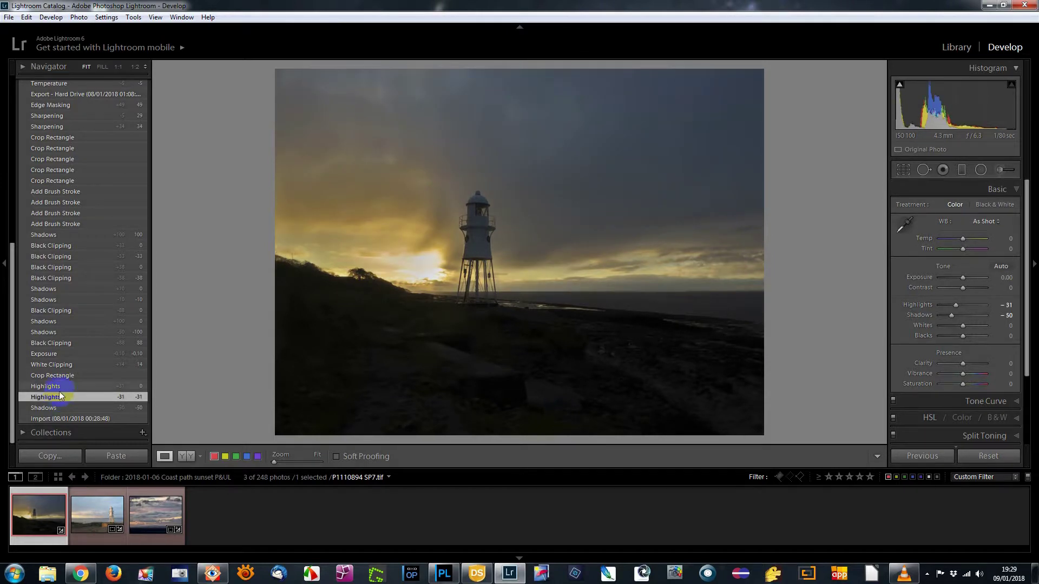
pyautogui.click(62, 385)
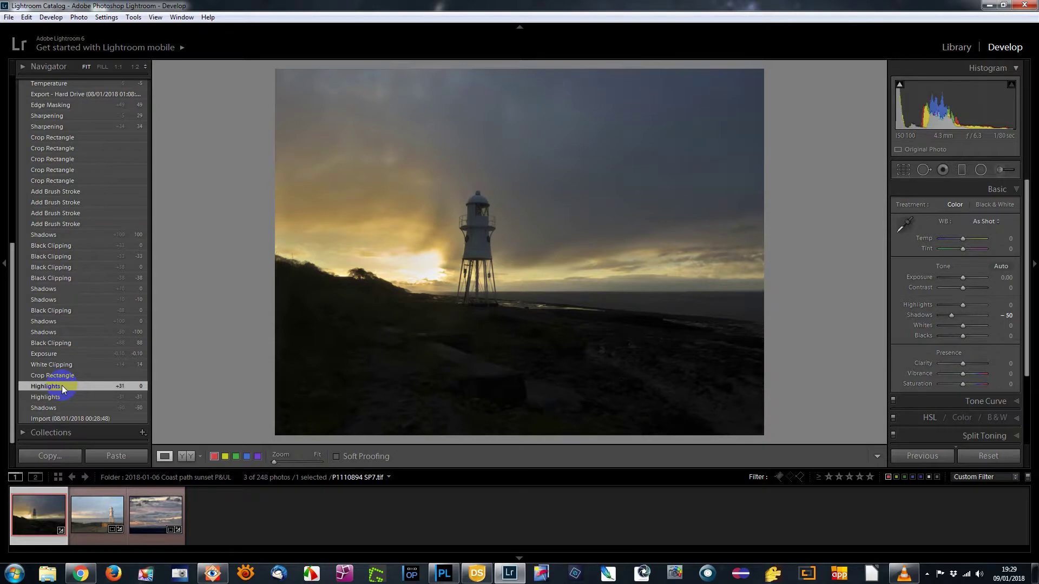
pyautogui.click(70, 376)
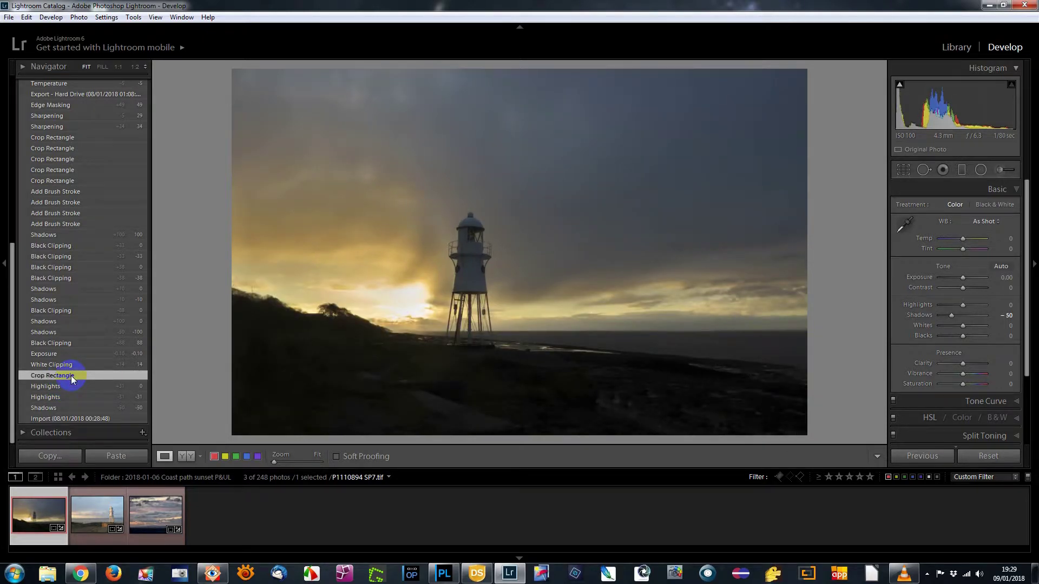
# - Step through White Clipping +14, Exposure -0.10, Black Clipping +88, Shadows -100 and their resets
pyautogui.click(72, 366)
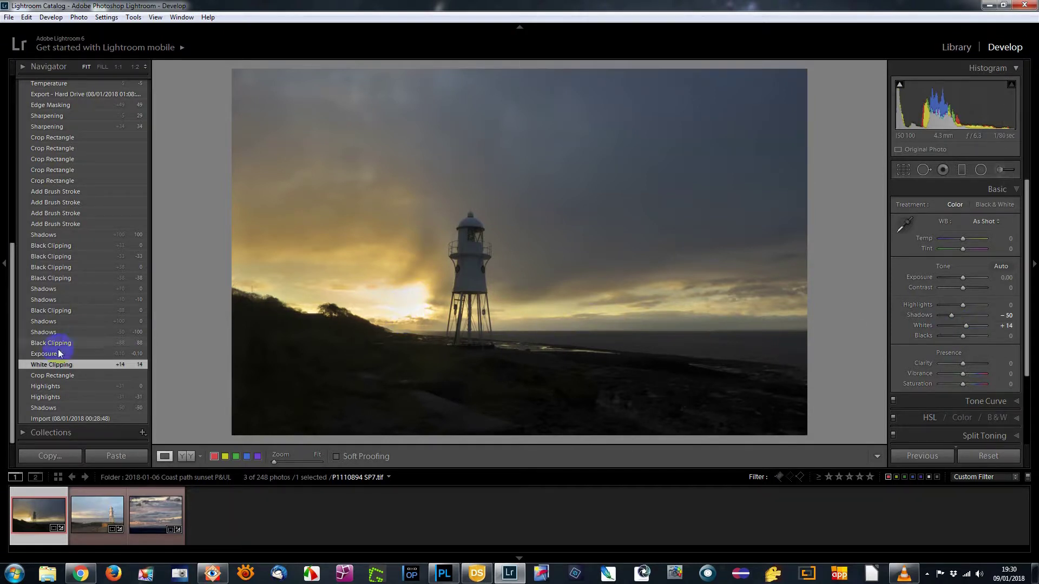
pyautogui.click(41, 355)
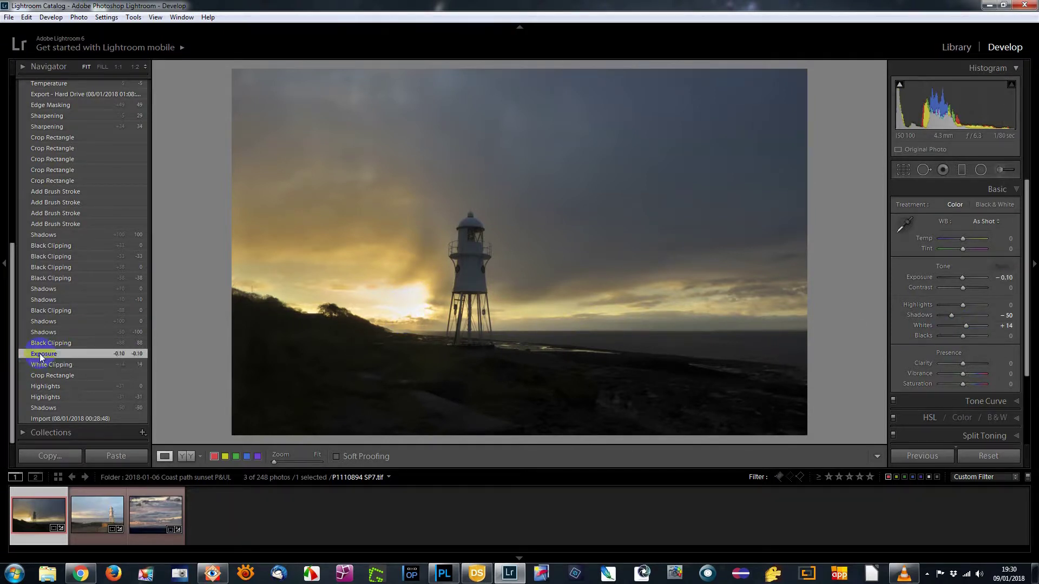
pyautogui.click(64, 343)
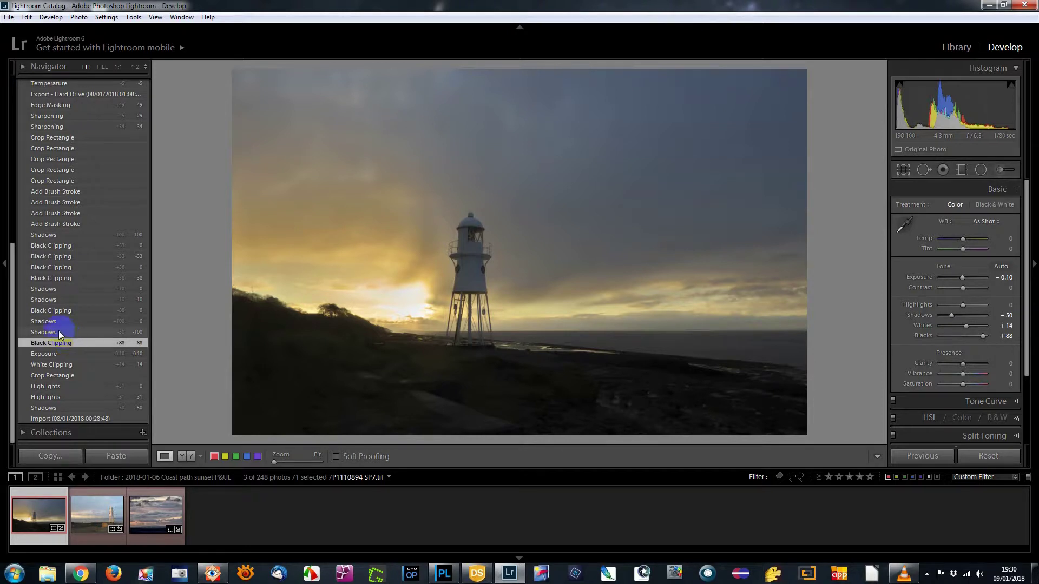
pyautogui.click(58, 331)
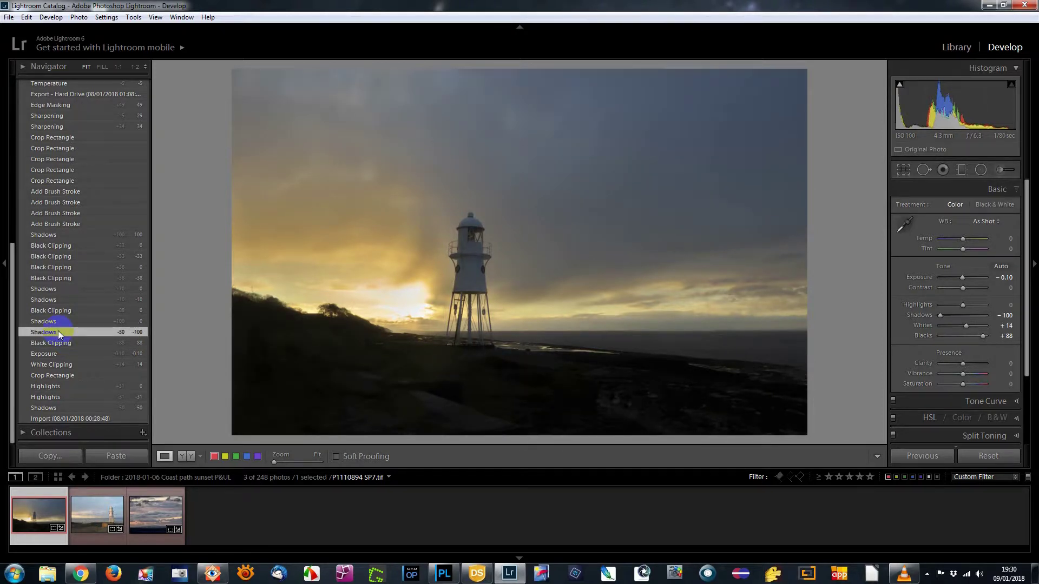
pyautogui.click(59, 321)
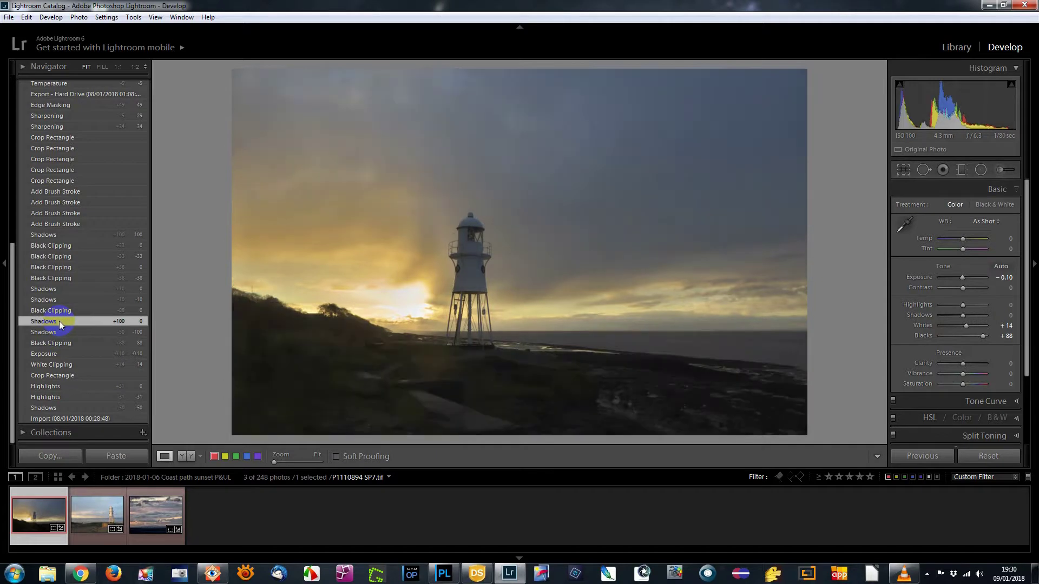
pyautogui.click(64, 310)
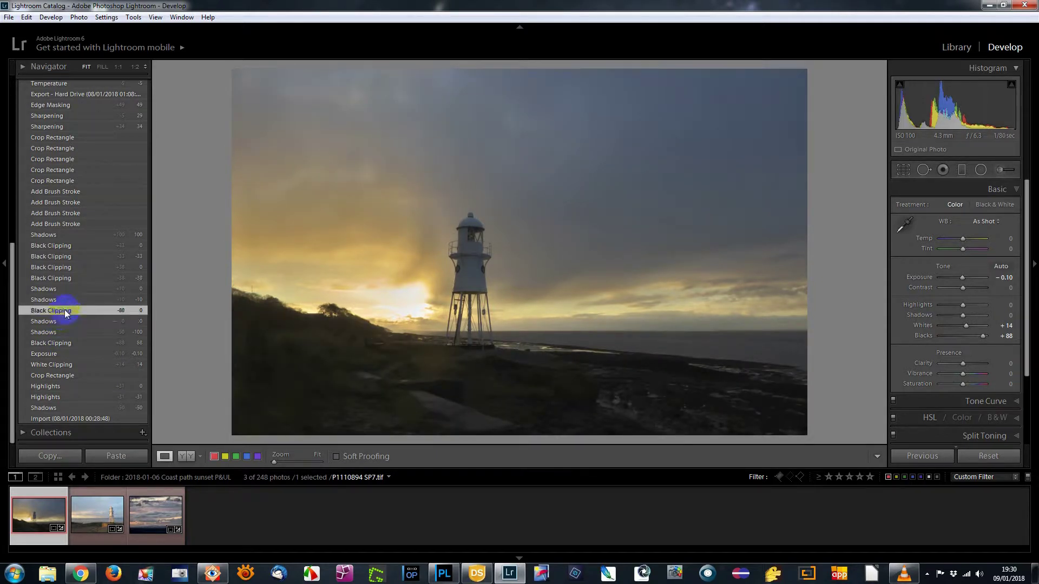
# - Step through Shadows -10, Black Clipping -38 and -33, Shadows +100, up to the first brush stroke
pyautogui.click(69, 300)
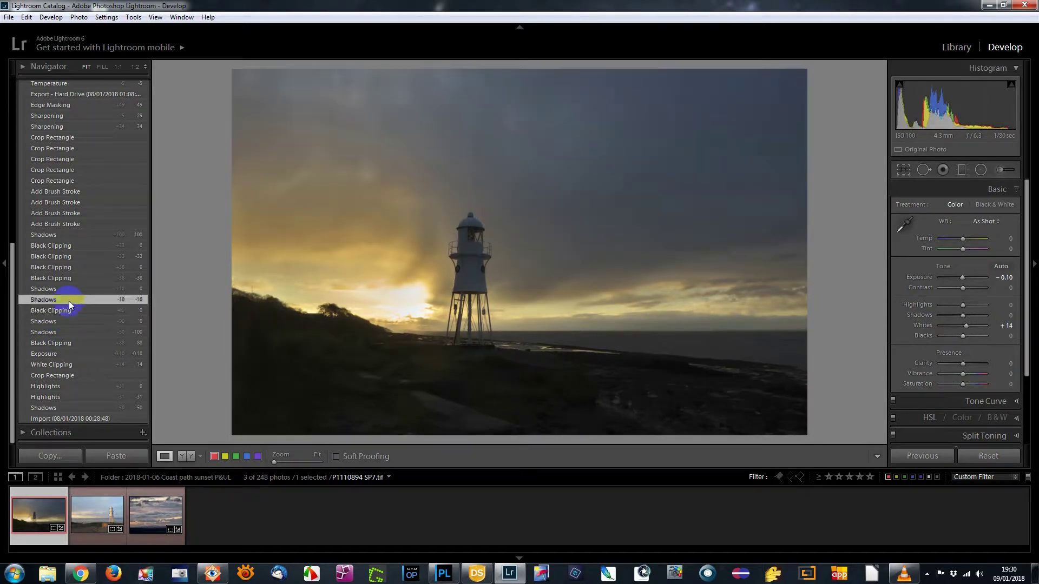
pyautogui.click(75, 287)
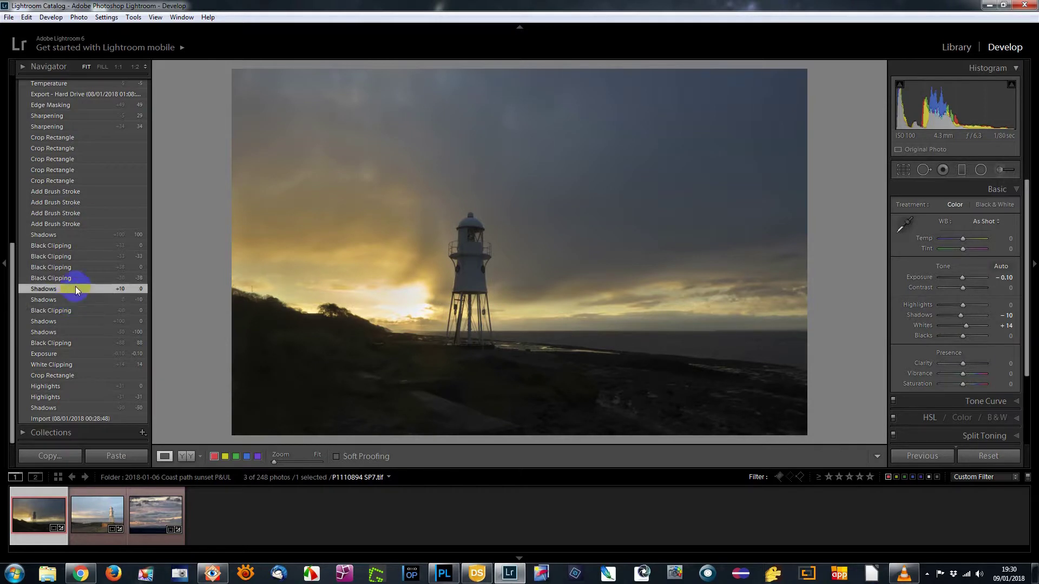
pyautogui.click(76, 277)
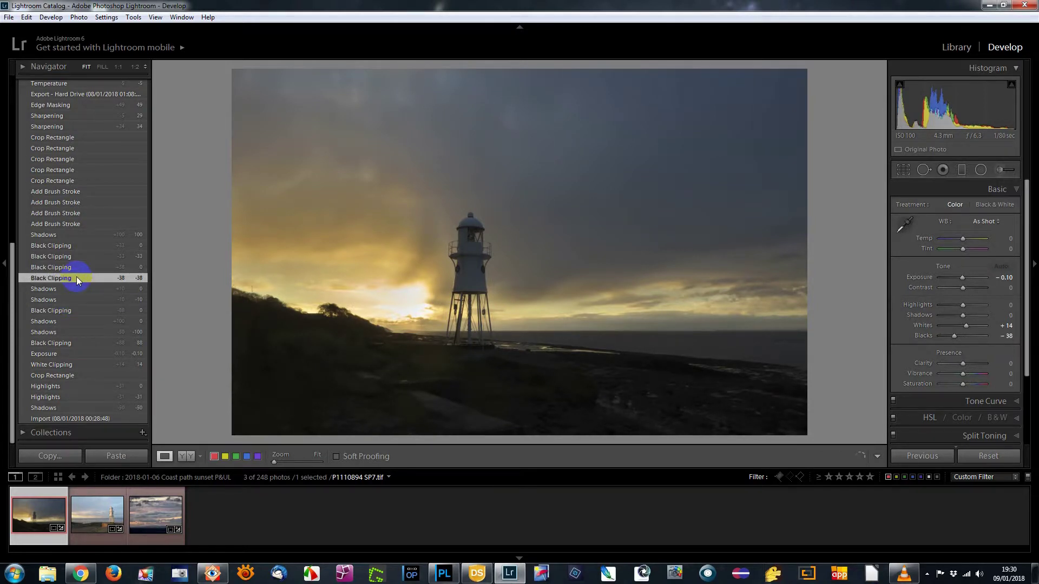
pyautogui.click(80, 267)
pyautogui.click(82, 256)
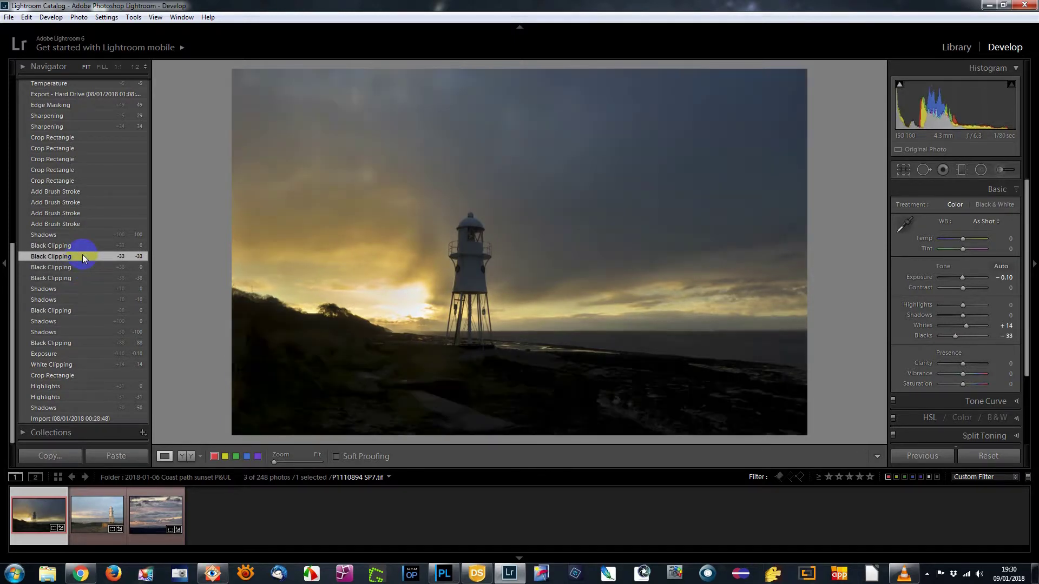
pyautogui.click(84, 246)
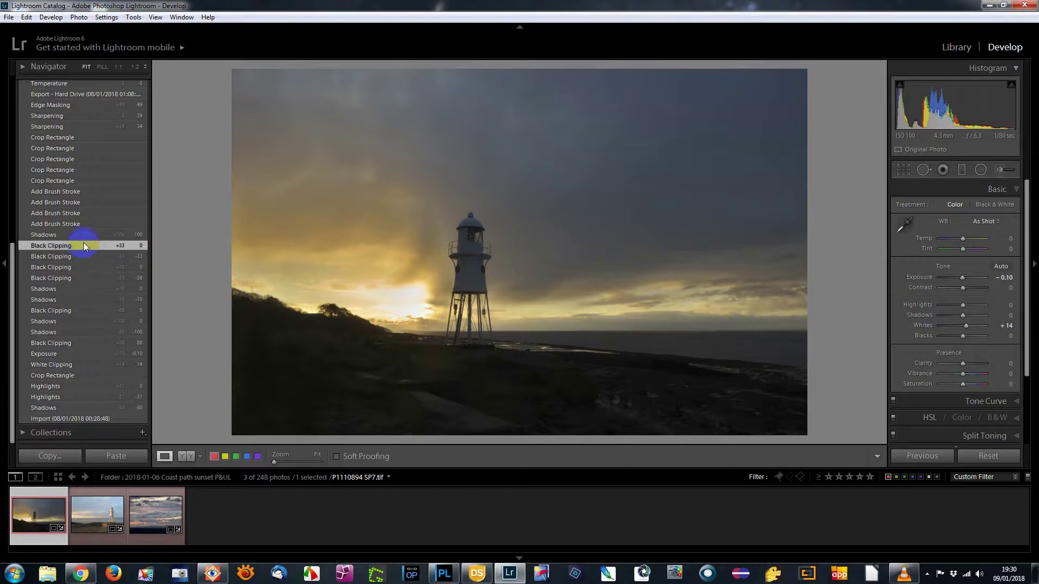
pyautogui.click(85, 234)
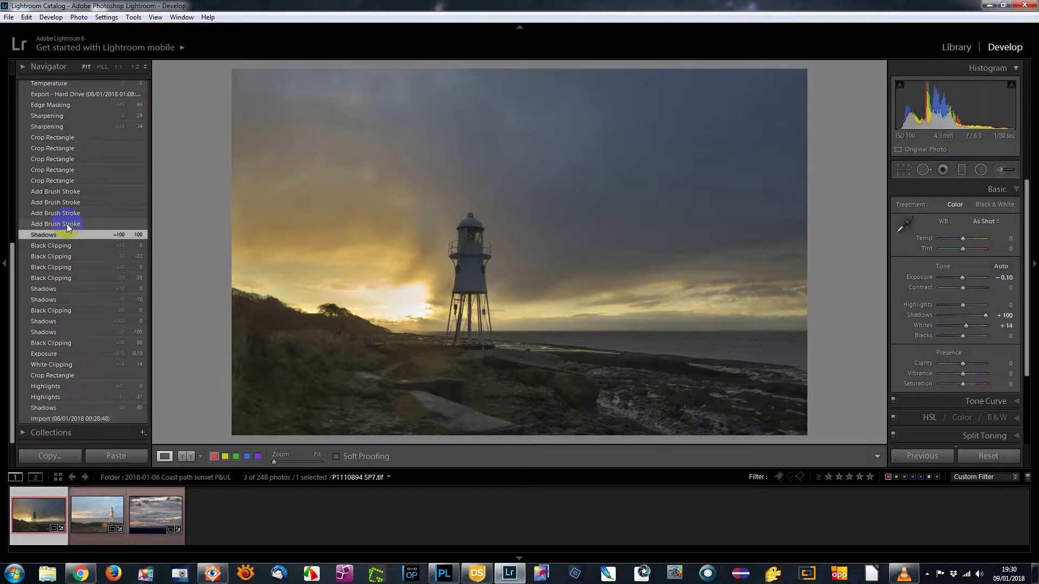
pyautogui.click(66, 223)
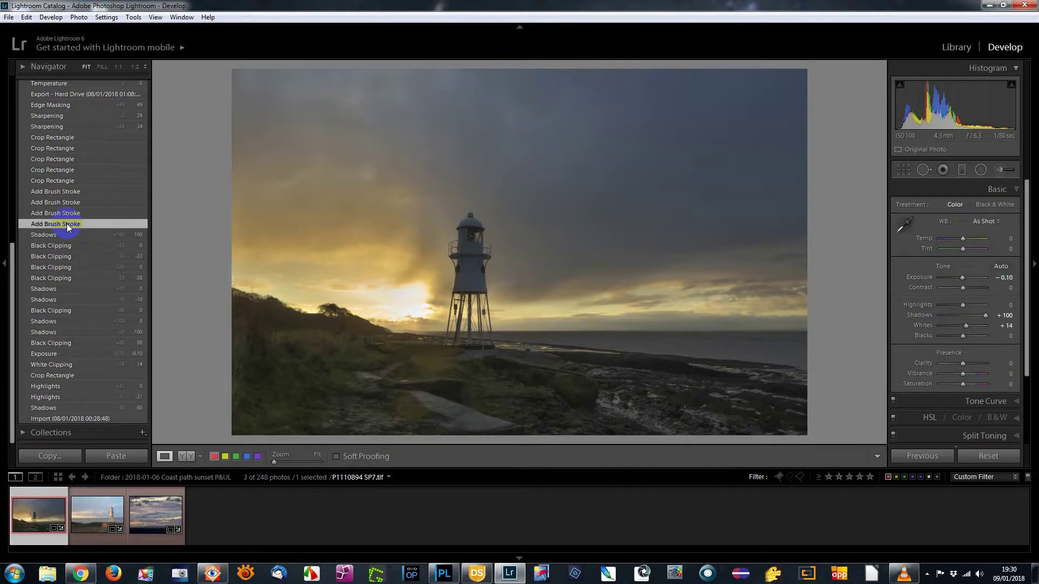
# - Open the Adjustment Brush and show the foreground brush pin's mask overlay
pyautogui.click(1000, 170)
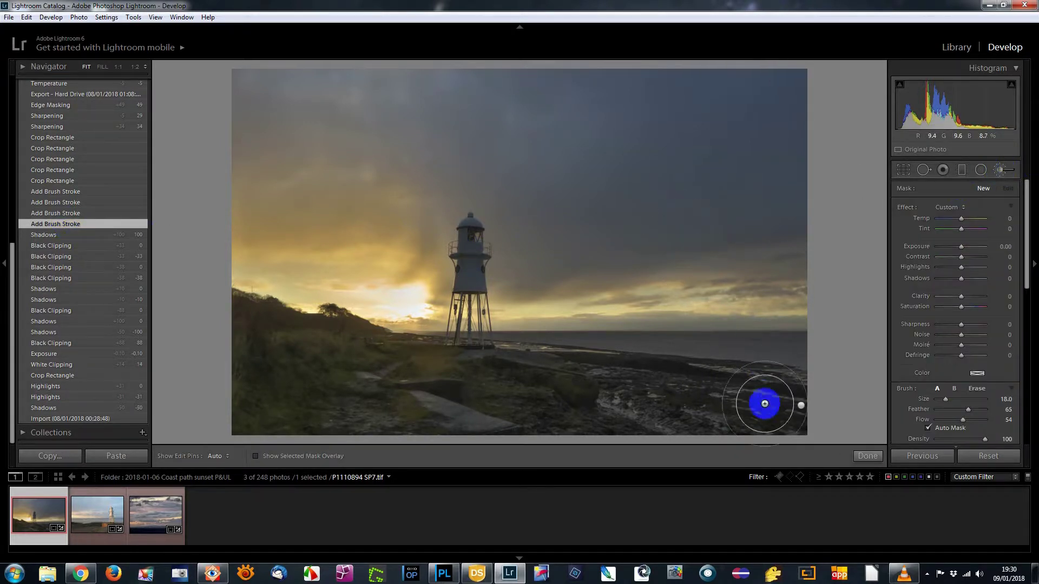
pyautogui.click(800, 406)
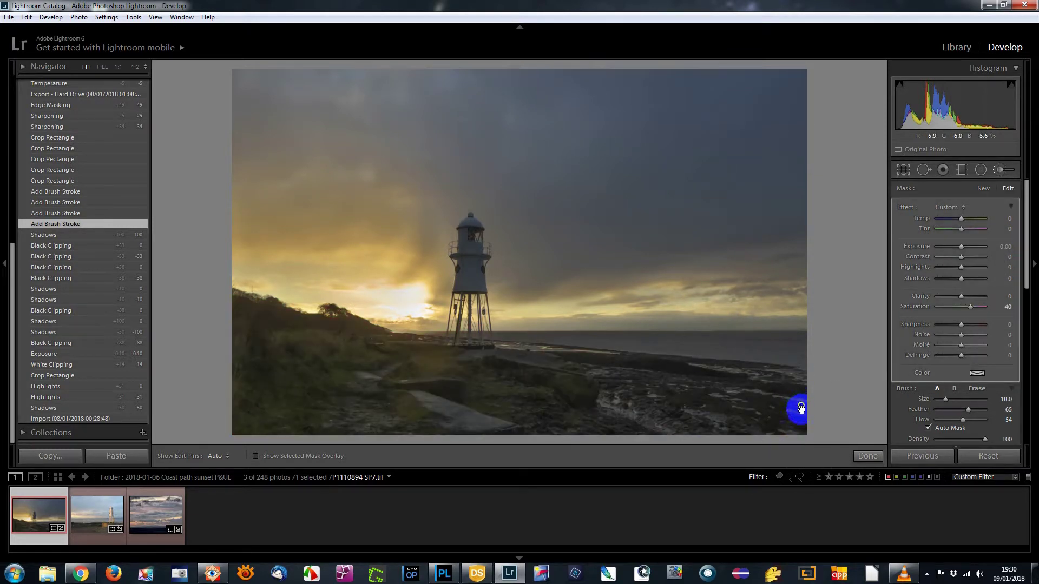
pyautogui.press('o')
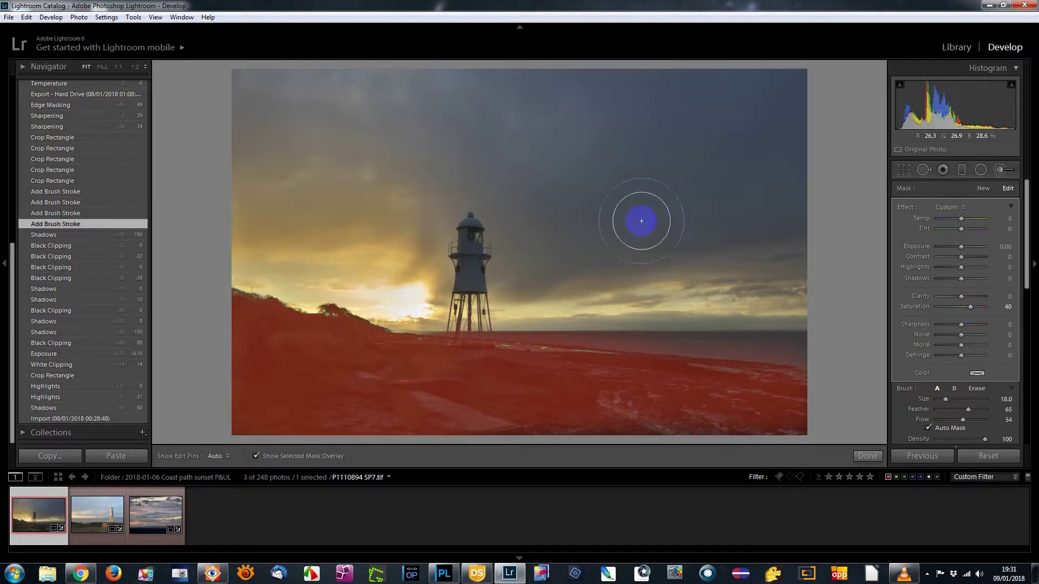
# - Step through the later Add Brush Stroke history states, switching to the other brush pin
pyautogui.click(56, 214)
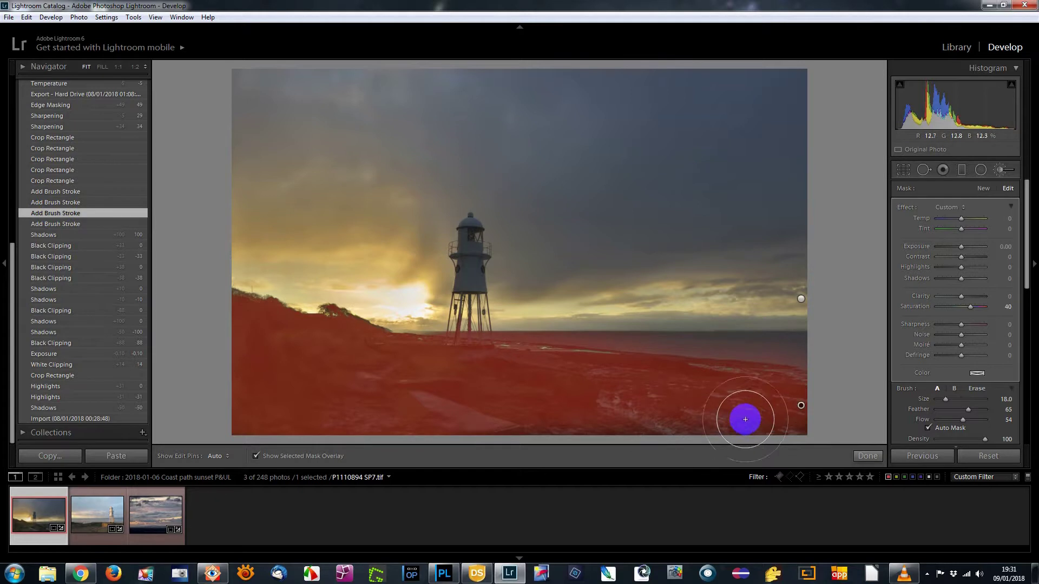
pyautogui.click(801, 299)
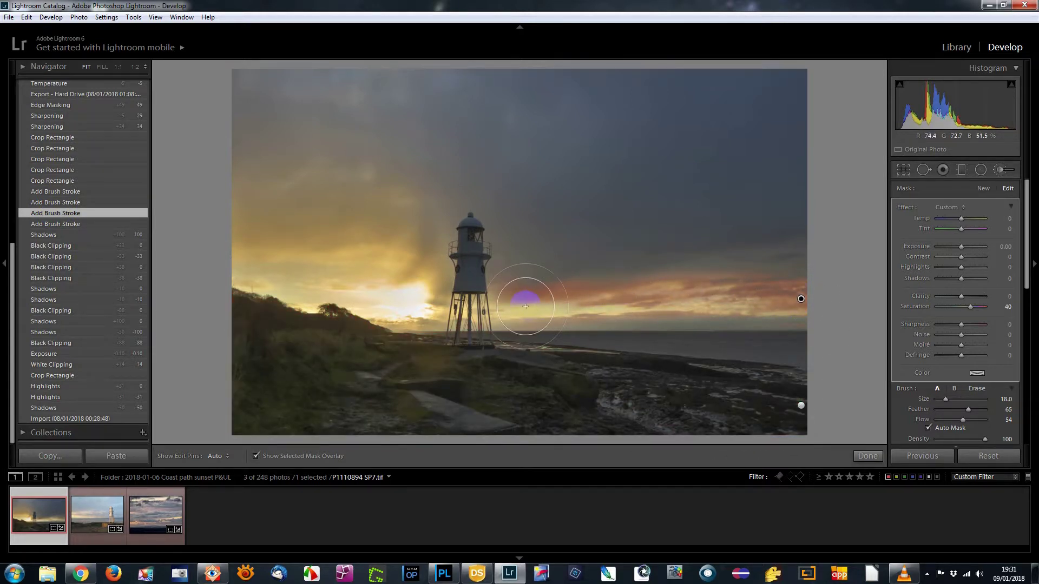
pyautogui.click(68, 203)
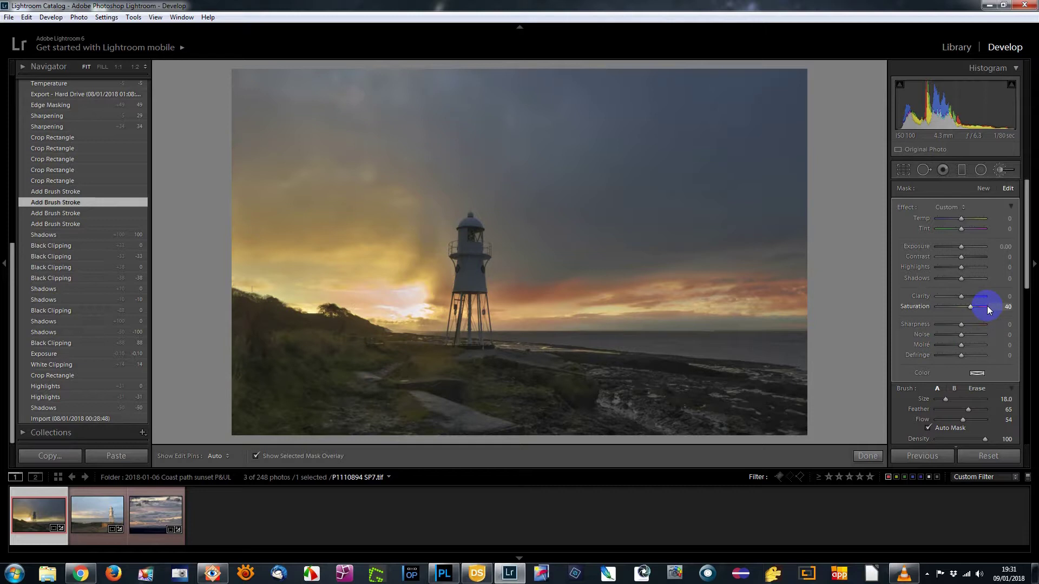
pyautogui.click(69, 192)
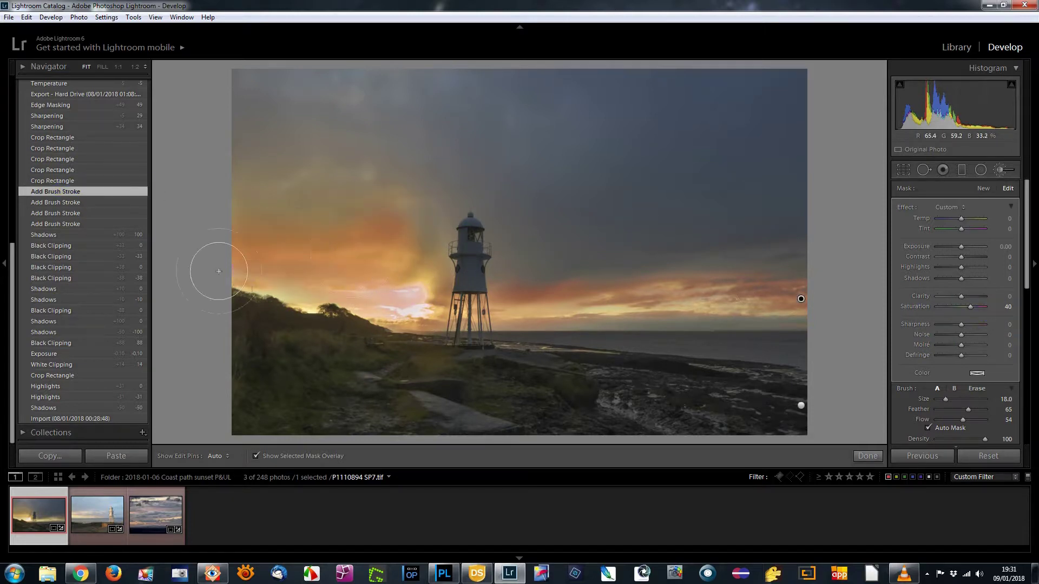
# - Step the lighthouse photo back through each Crop Rectangle history state to Sharpening +34
pyautogui.click(61, 180)
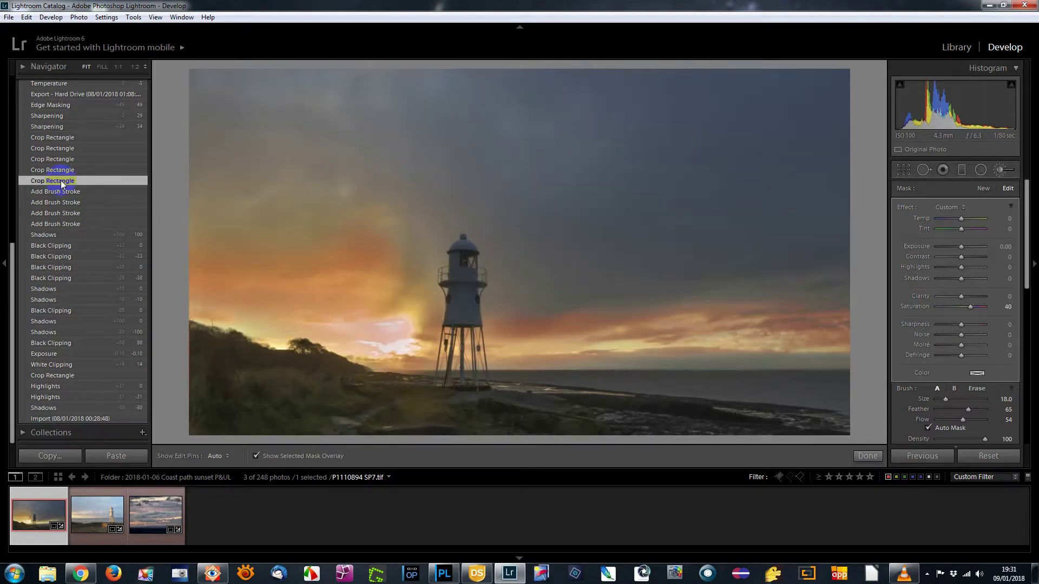
pyautogui.click(46, 170)
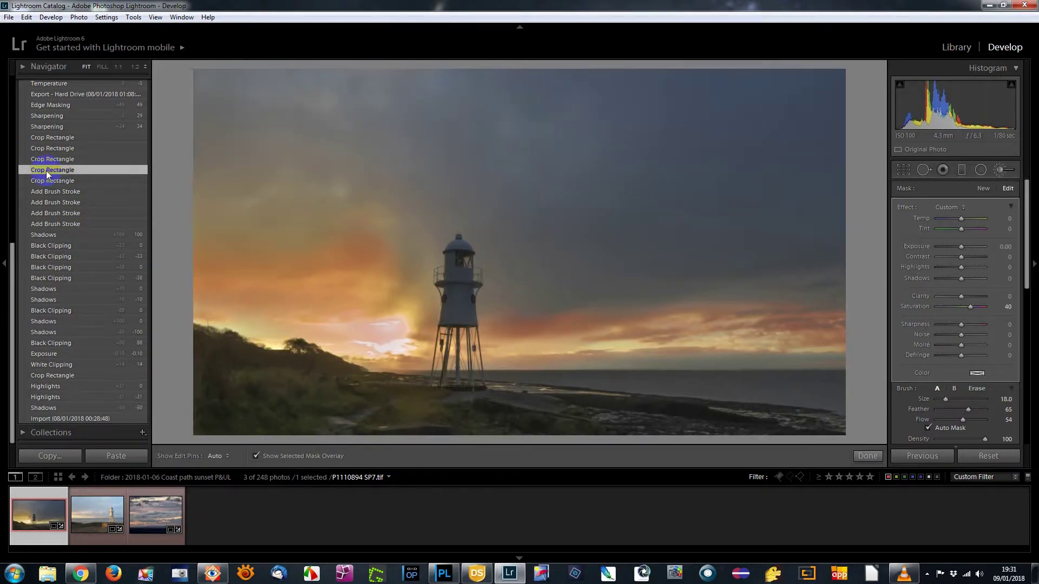
pyautogui.click(59, 161)
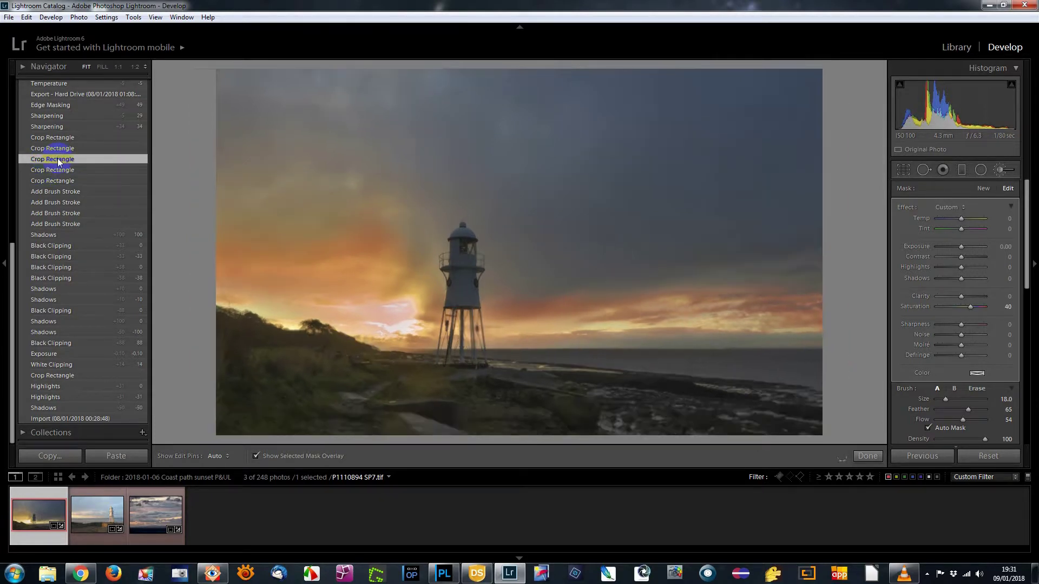
pyautogui.click(60, 148)
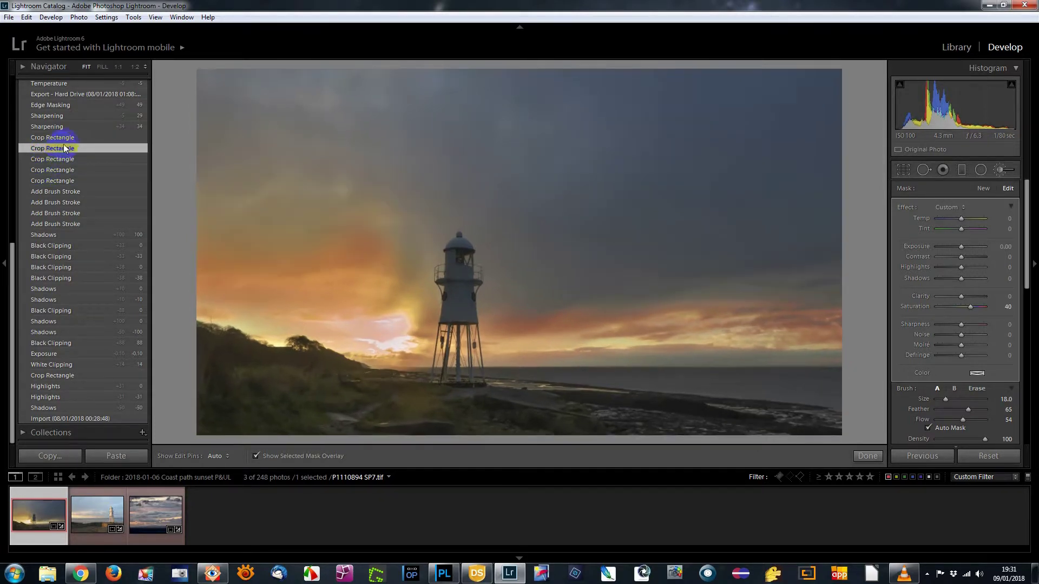
pyautogui.click(64, 138)
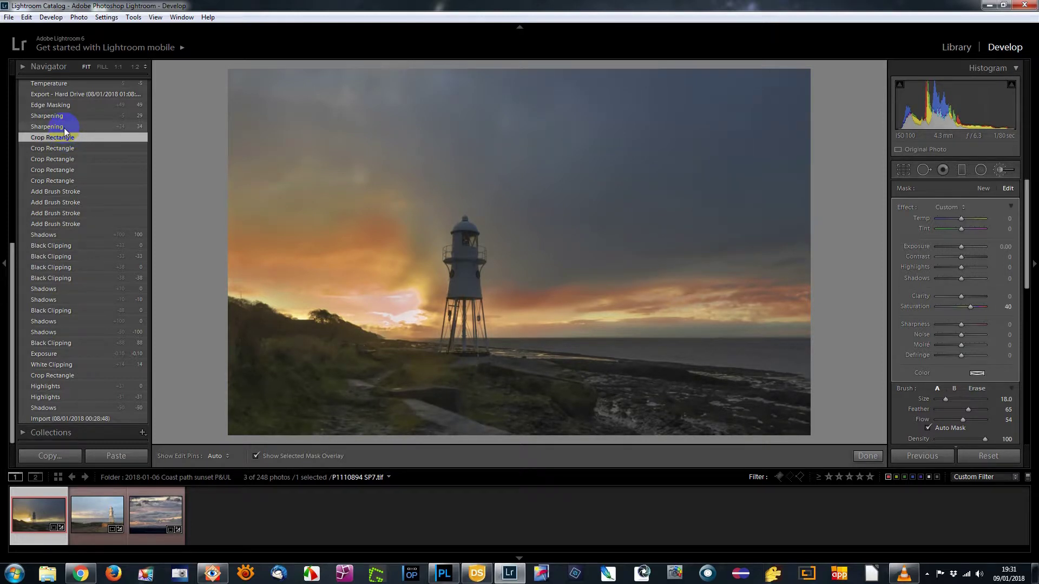
pyautogui.click(64, 128)
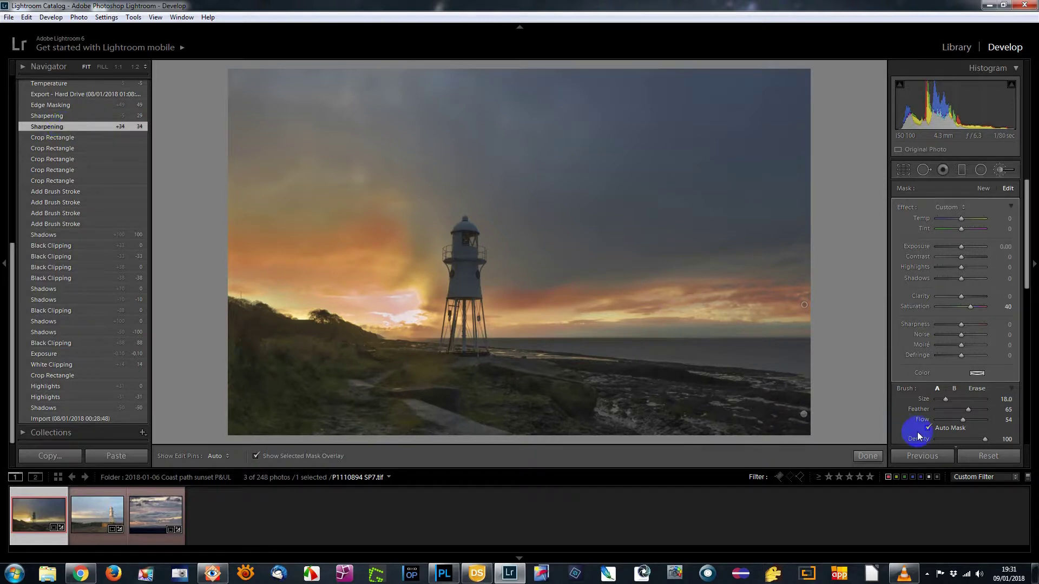
# - Close the brush settings, collapse the Basic panel and expand the Detail panel
pyautogui.click(999, 172)
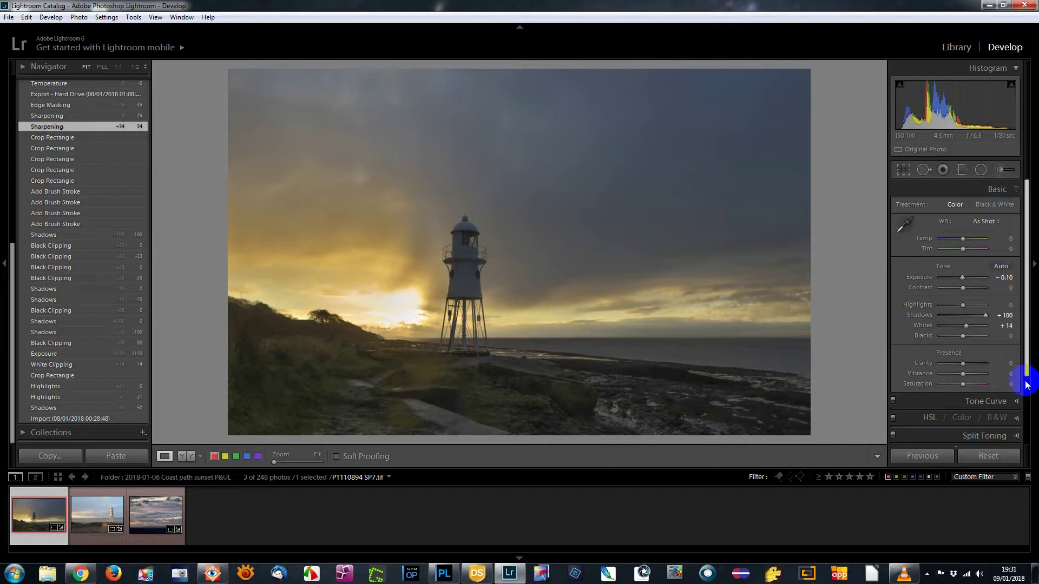
pyautogui.click(1009, 191)
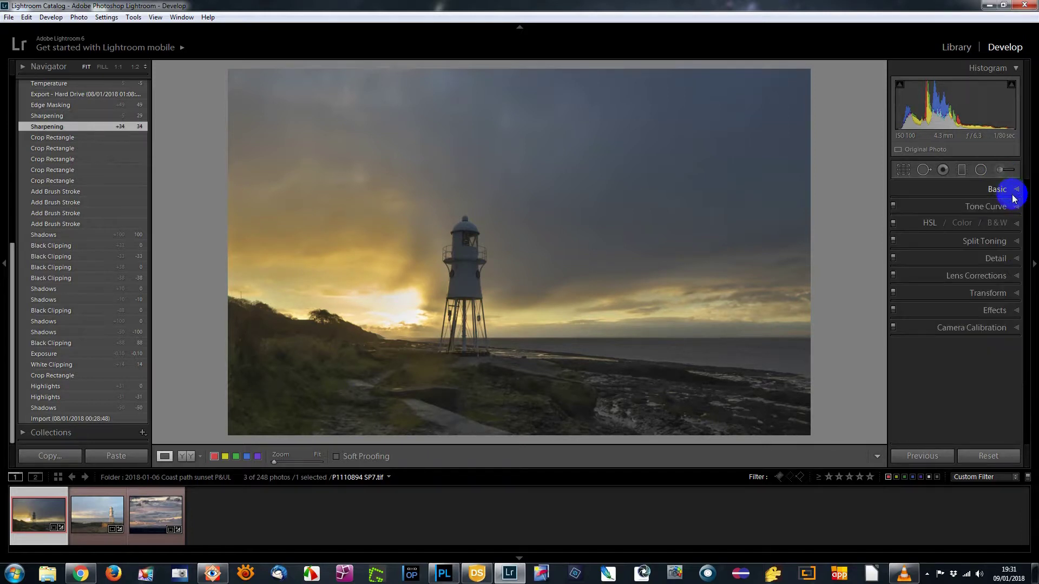
pyautogui.click(1017, 259)
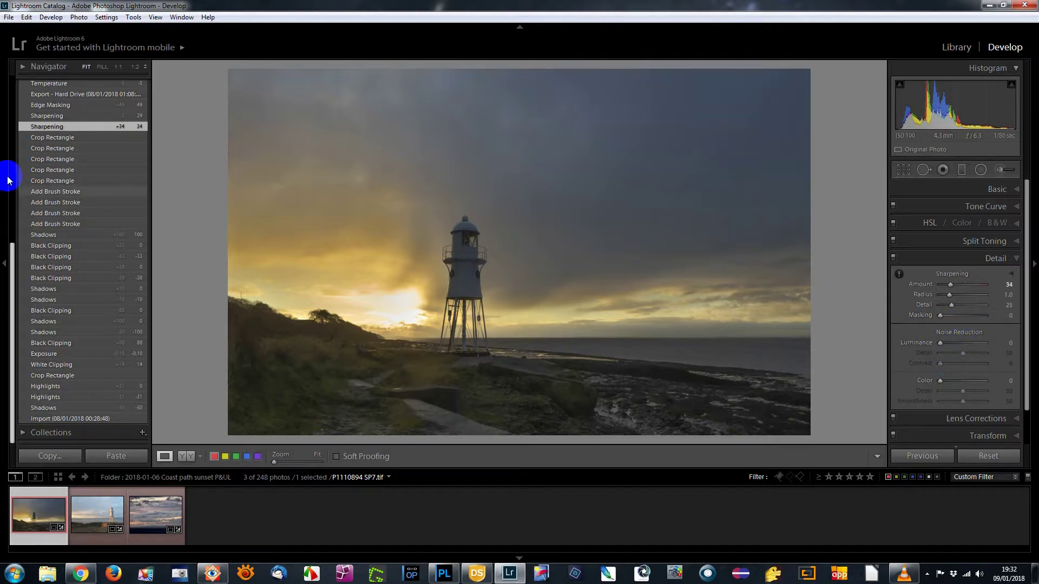
# - Go via Sharpening -5 to the Edge Masking state and Alt-preview the Masking 49 mask
pyautogui.scroll(4, 61, 210)
pyautogui.scroll(4, 61, 217)
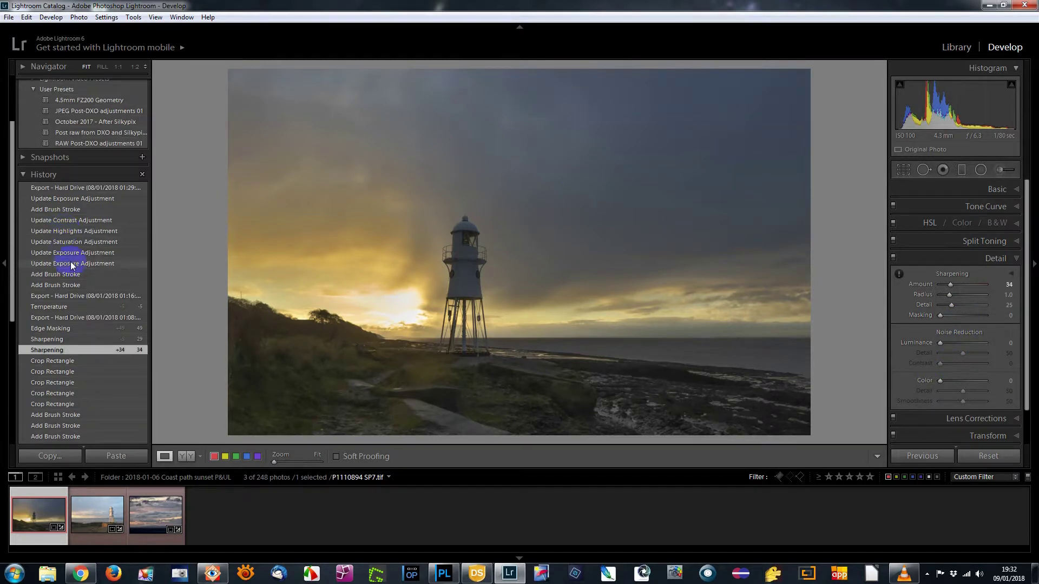
pyautogui.click(51, 339)
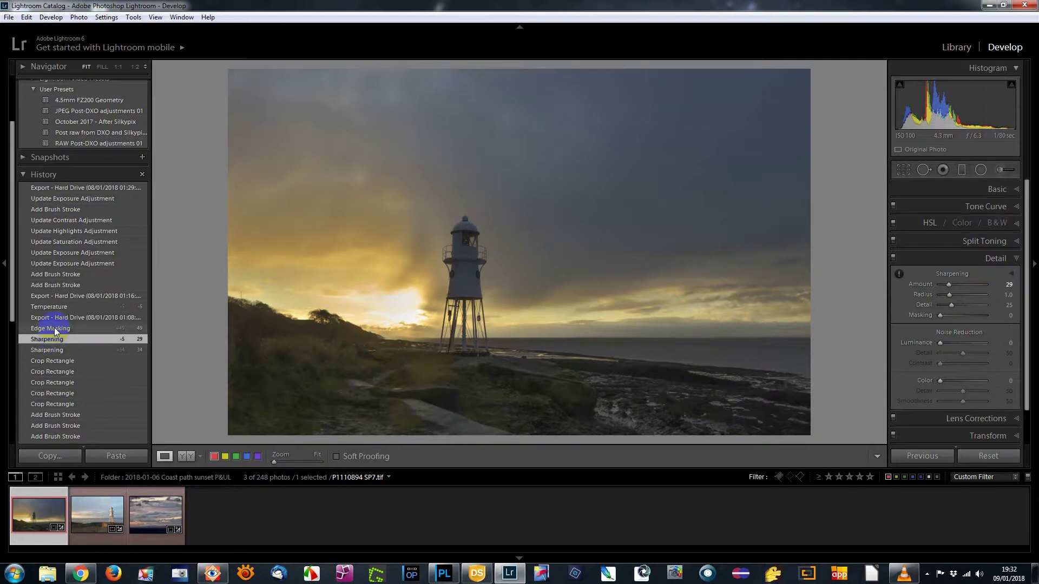
pyautogui.click(54, 327)
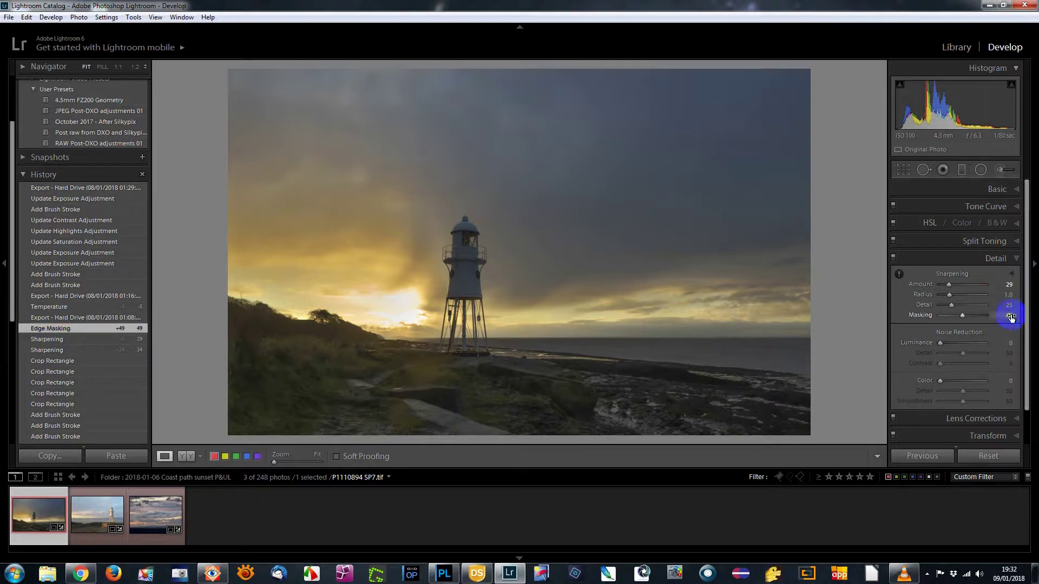
pyautogui.press('alt')
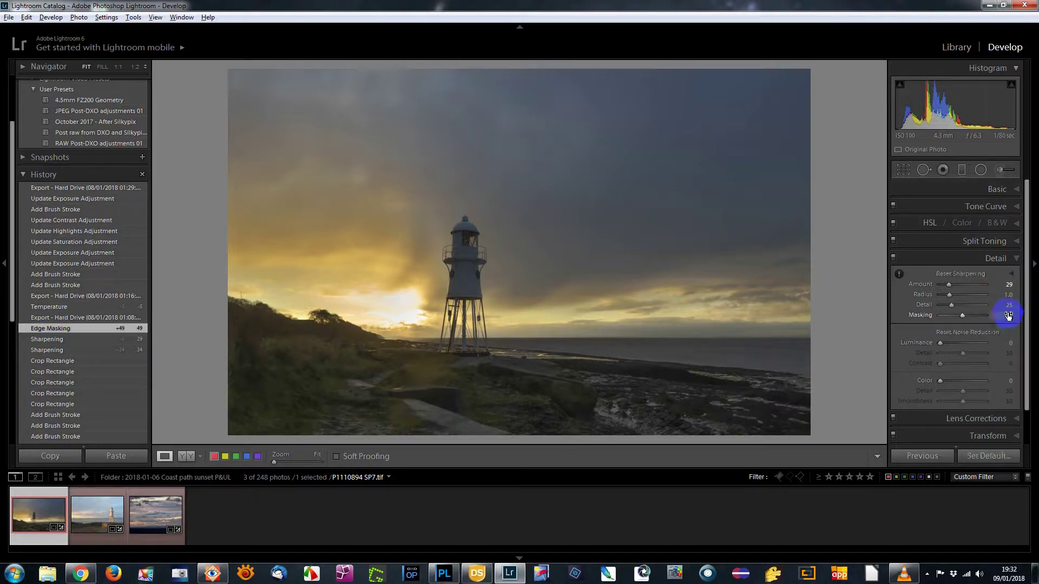
pyautogui.keyDown('alt'); pyautogui.click(962, 316); pyautogui.keyUp('alt')
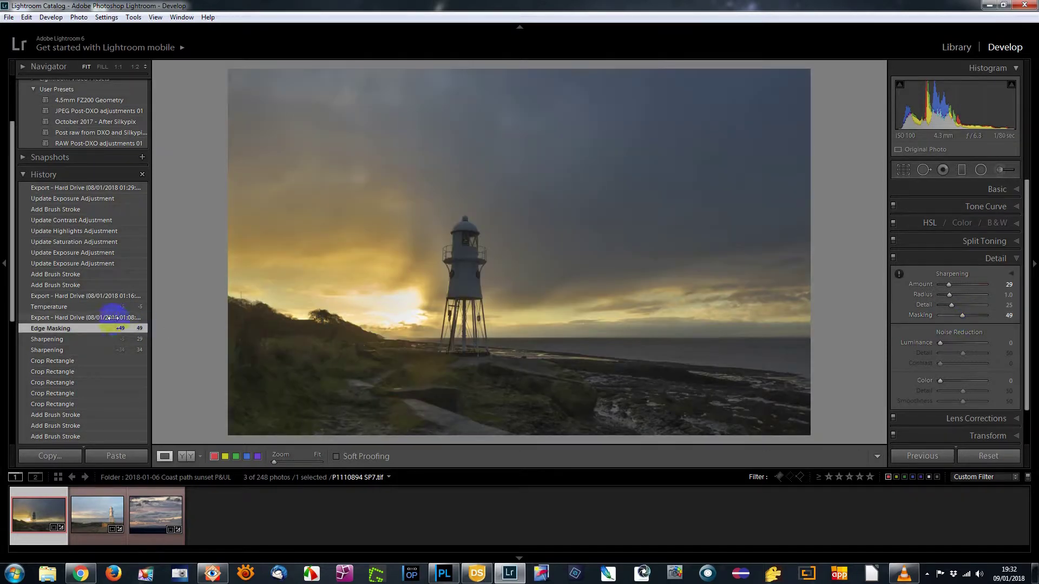
# - Review the earlier Export and Temperature states, then settle on the later Export with Temp -5
pyautogui.click(112, 318)
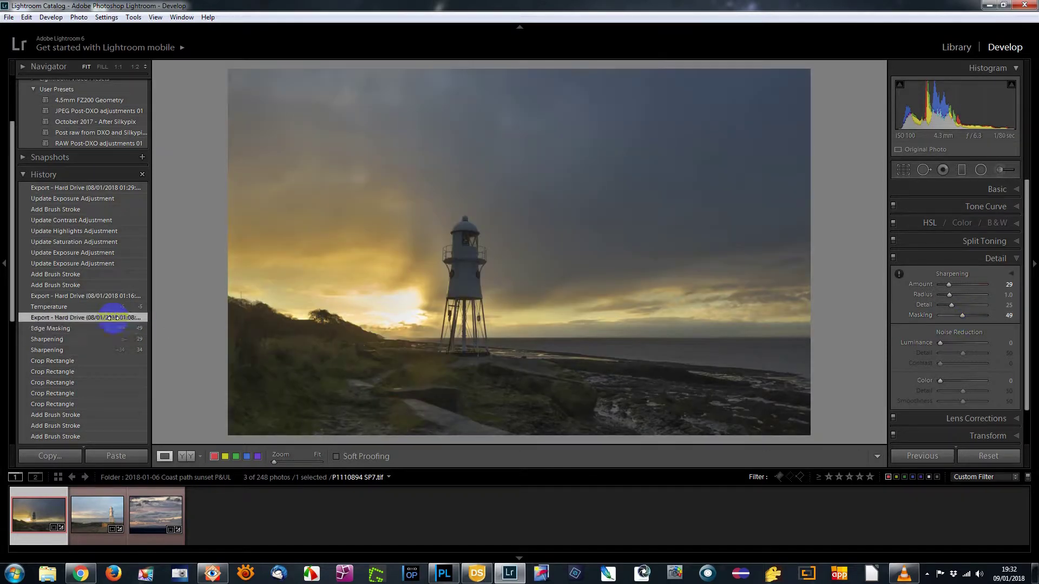
pyautogui.click(63, 306)
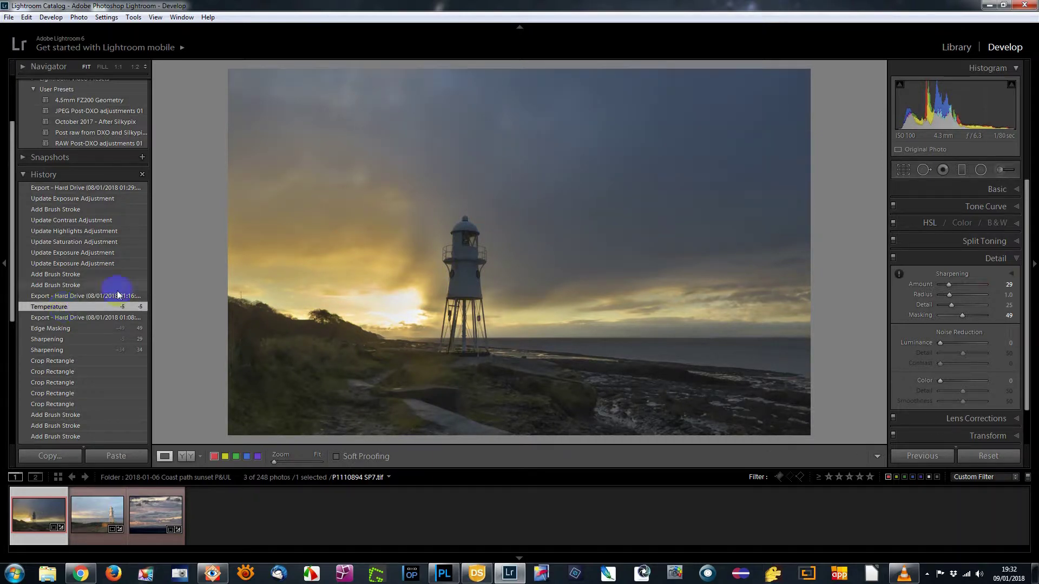
pyautogui.click(1018, 189)
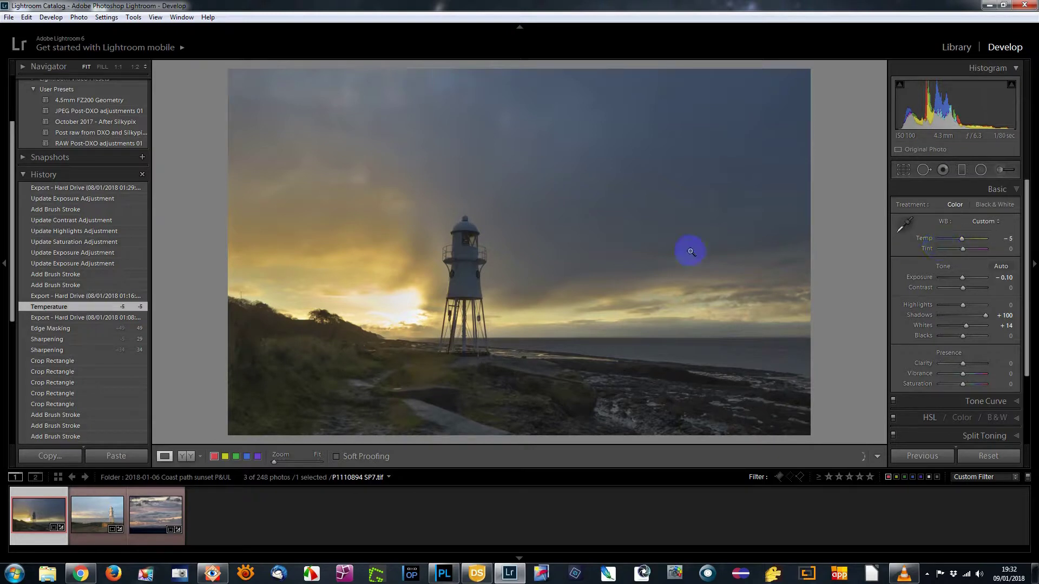
pyautogui.click(112, 306)
pyautogui.click(110, 298)
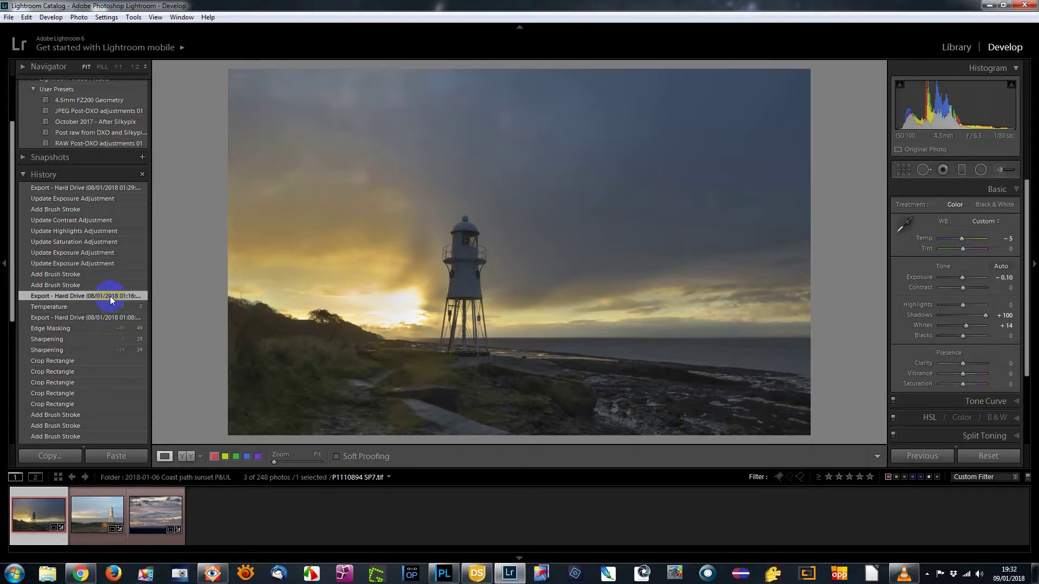
# - At the last Add Brush Stroke state, inspect the sky and both foreground brush pins
pyautogui.click(71, 285)
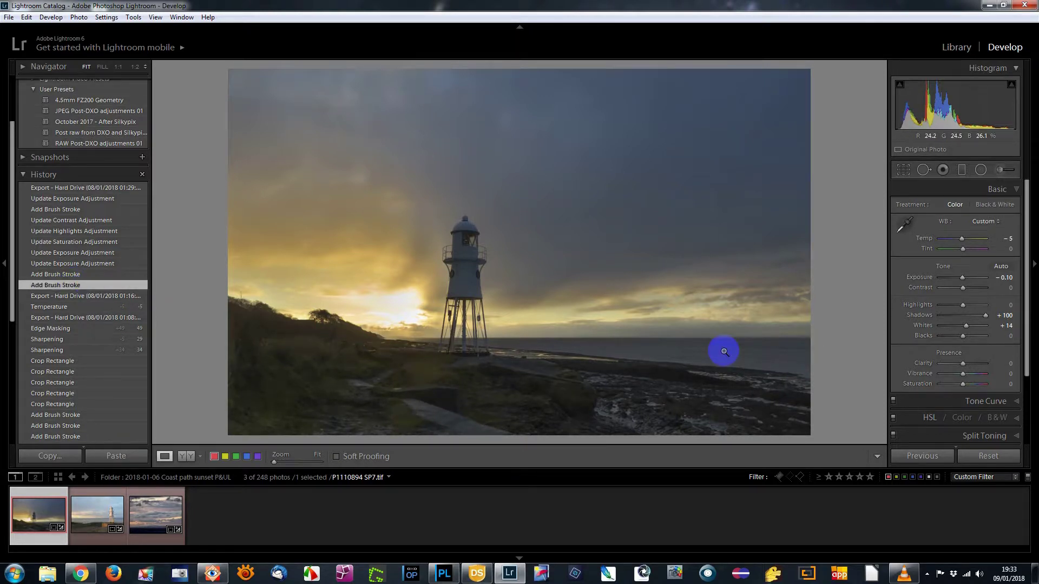
pyautogui.click(1001, 170)
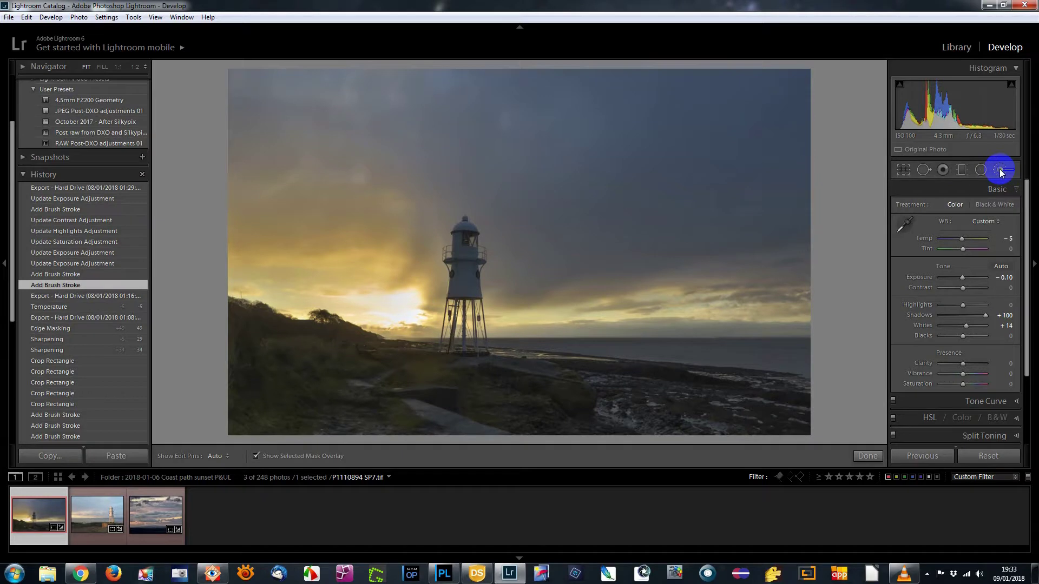
pyautogui.click(803, 306)
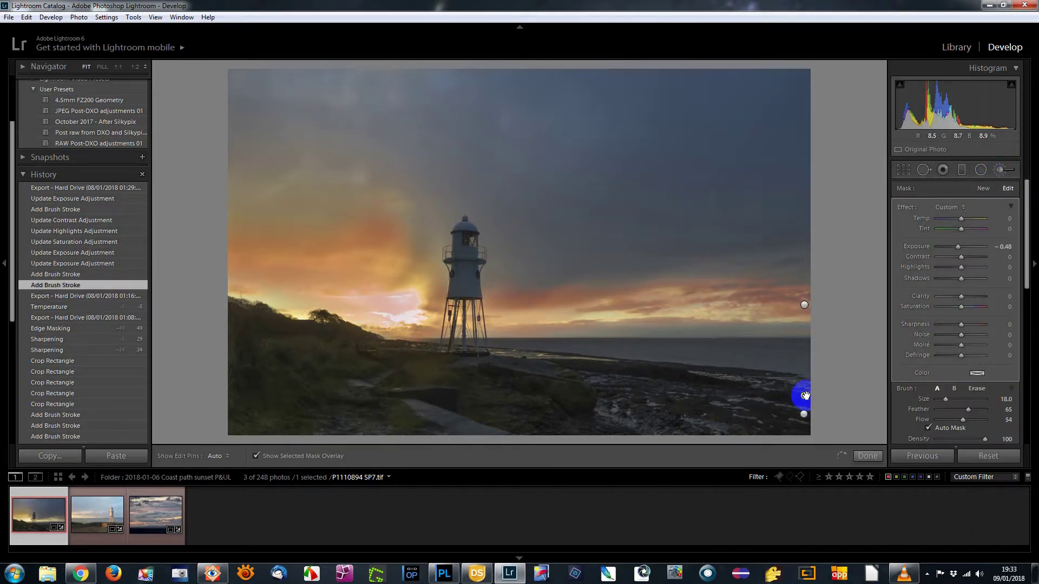
pyautogui.click(804, 396)
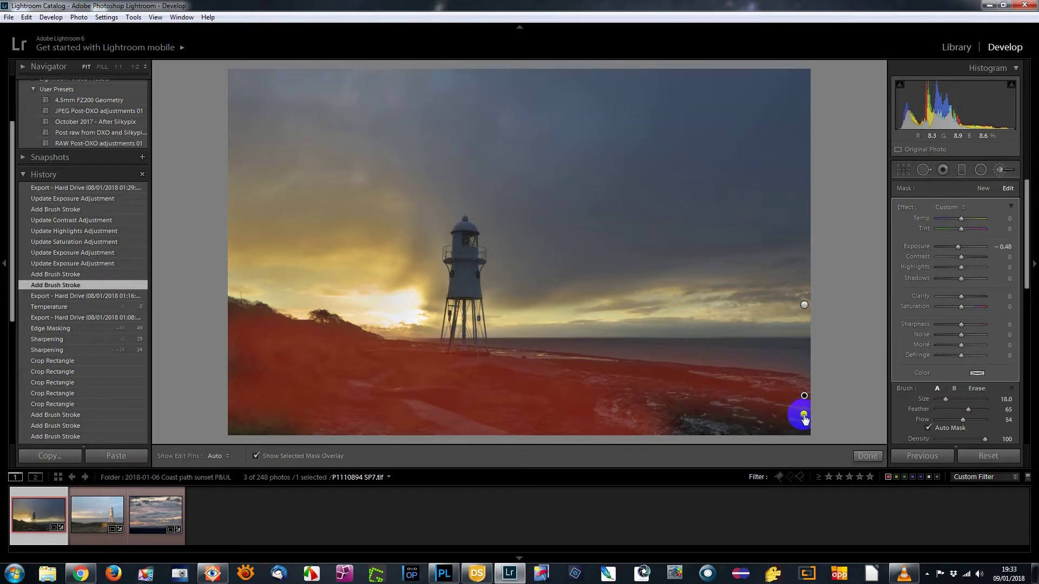
pyautogui.click(803, 414)
pyautogui.click(803, 395)
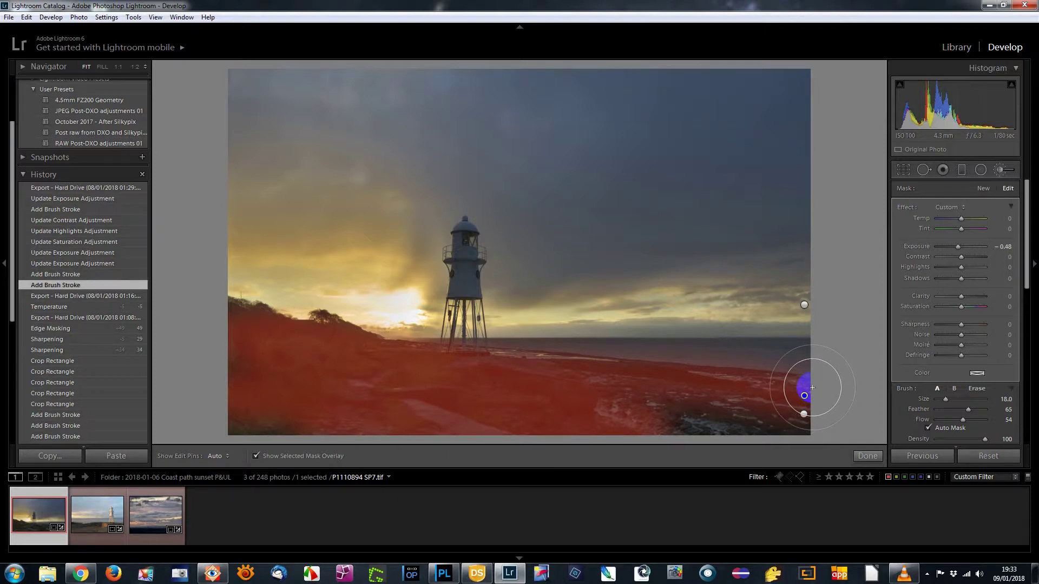
# - Step back to the earlier brush stroke state and inspect the sky and foreground masks
pyautogui.click(59, 275)
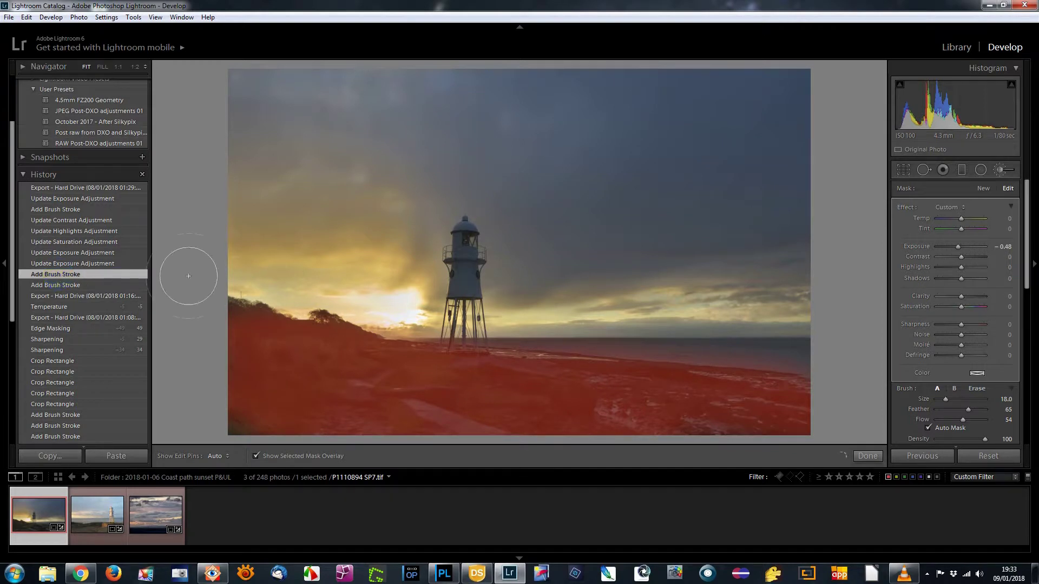
pyautogui.moveTo(700, 313); pyautogui.dragTo(720, 327)
pyautogui.click(802, 305)
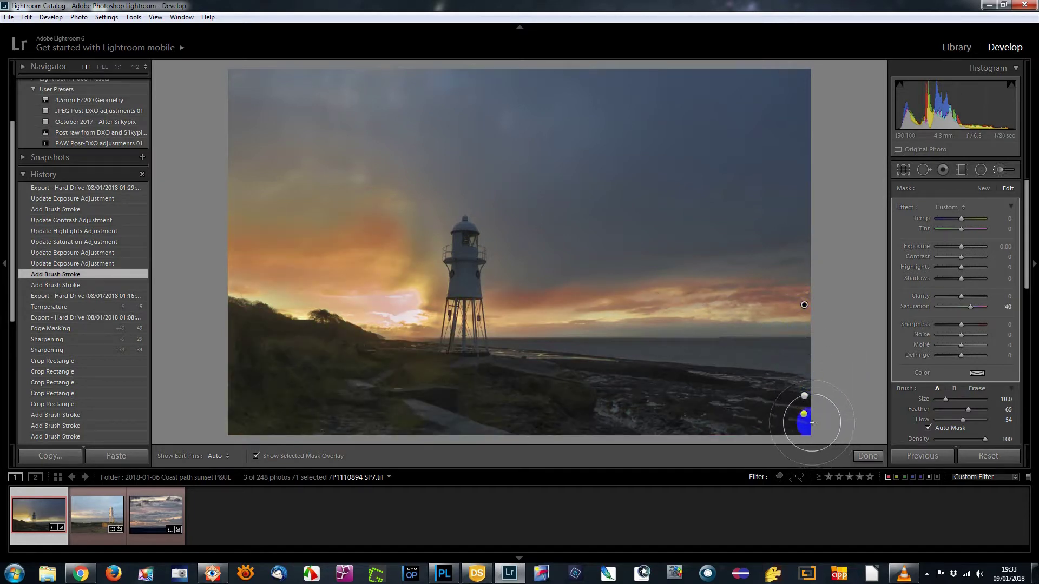
pyautogui.click(803, 414)
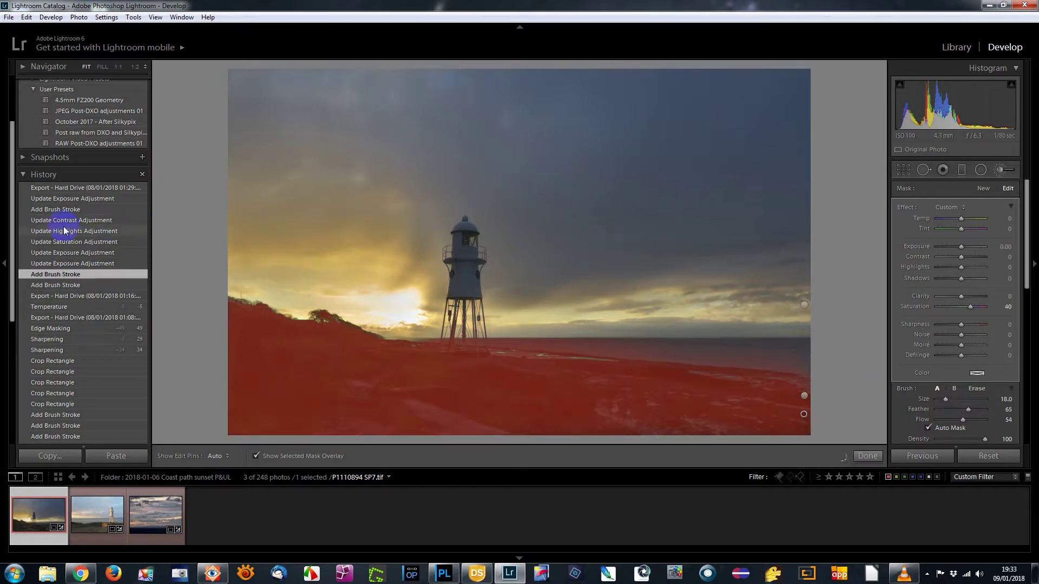
# - Step back through Update Exposure Adjustment states to the foreground mask at Exposure -0.57
pyautogui.click(56, 264)
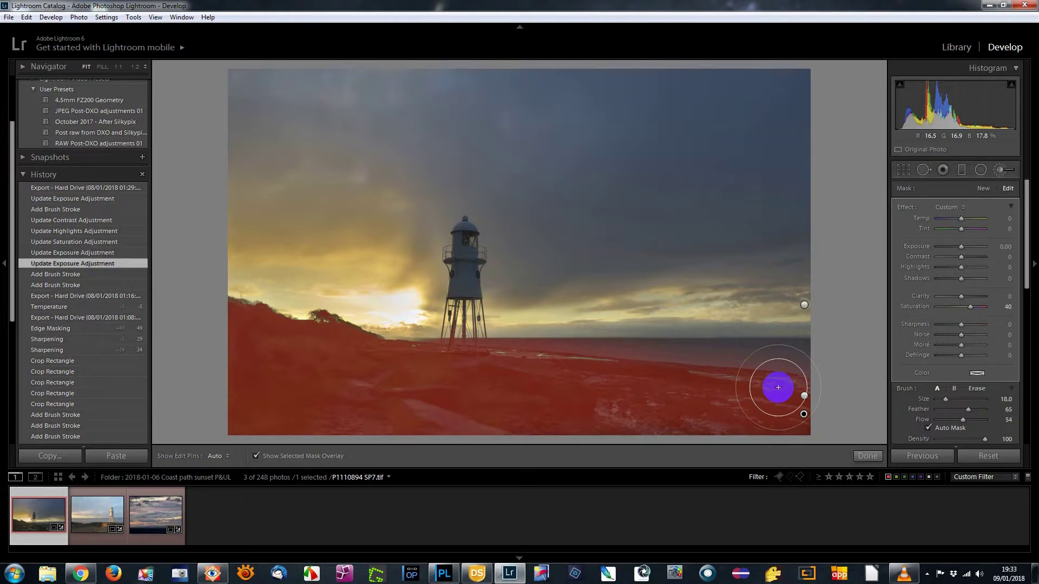
pyautogui.click(804, 399)
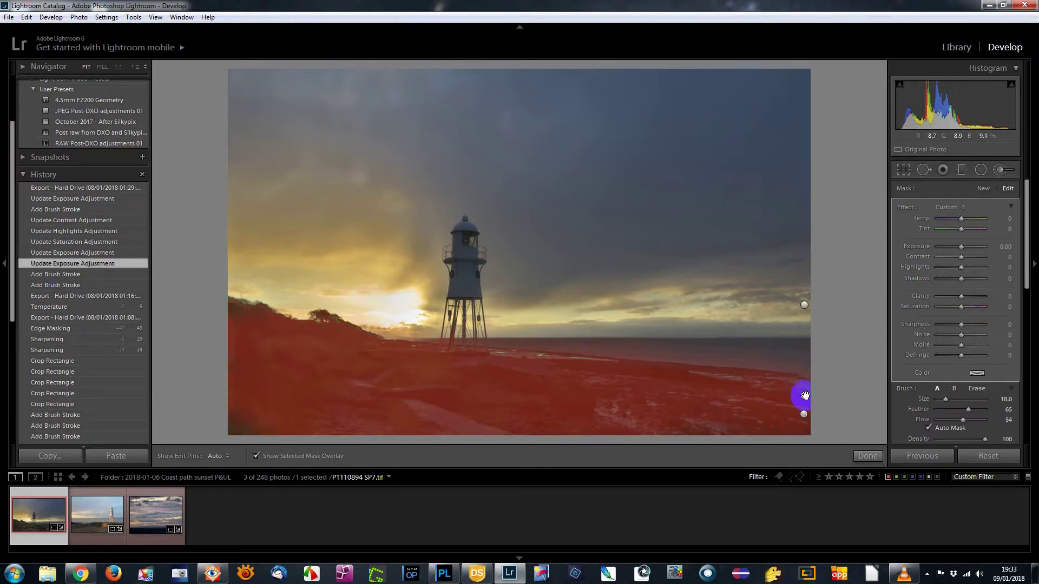
pyautogui.click(803, 305)
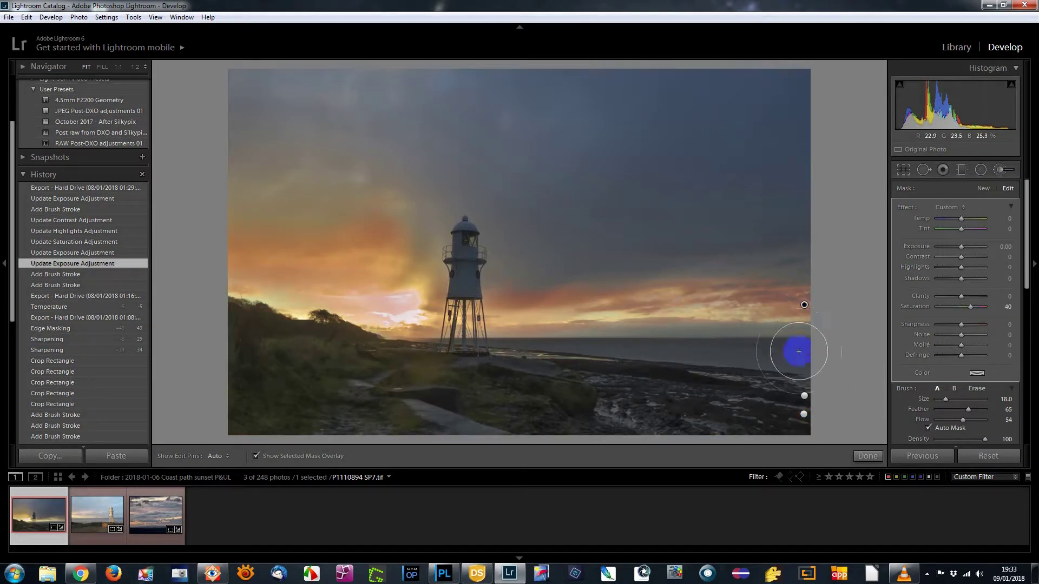
pyautogui.click(804, 395)
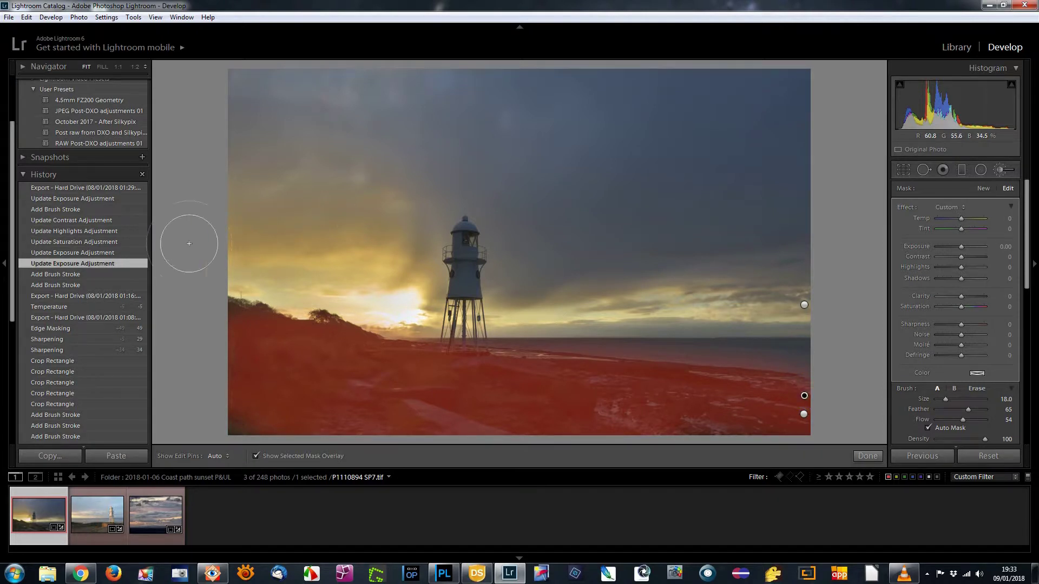
pyautogui.click(99, 251)
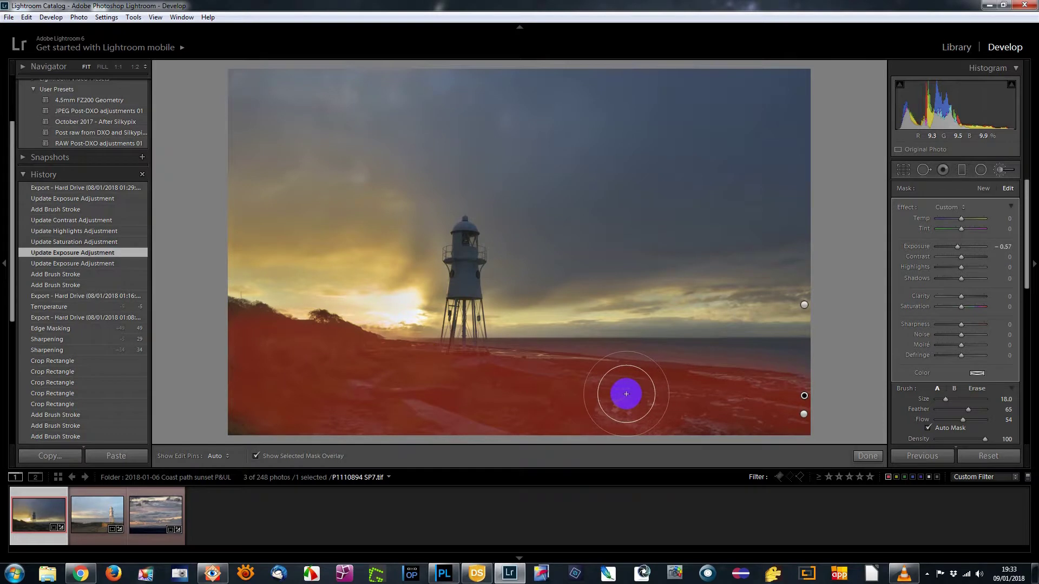
# - Inspect the brush masks at the Update Saturation and Update Highlights Adjustment steps
pyautogui.click(105, 243)
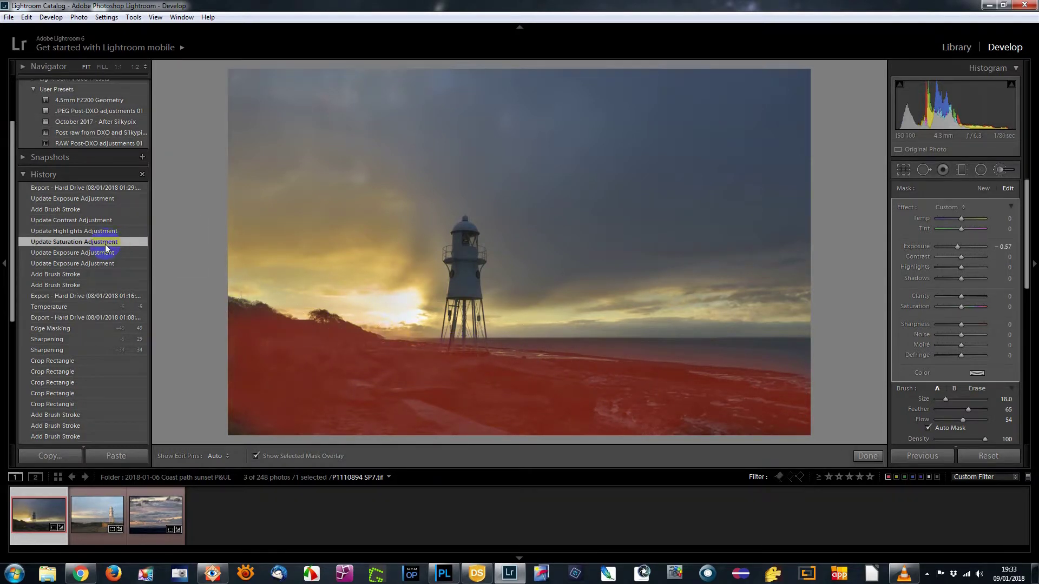
pyautogui.click(803, 415)
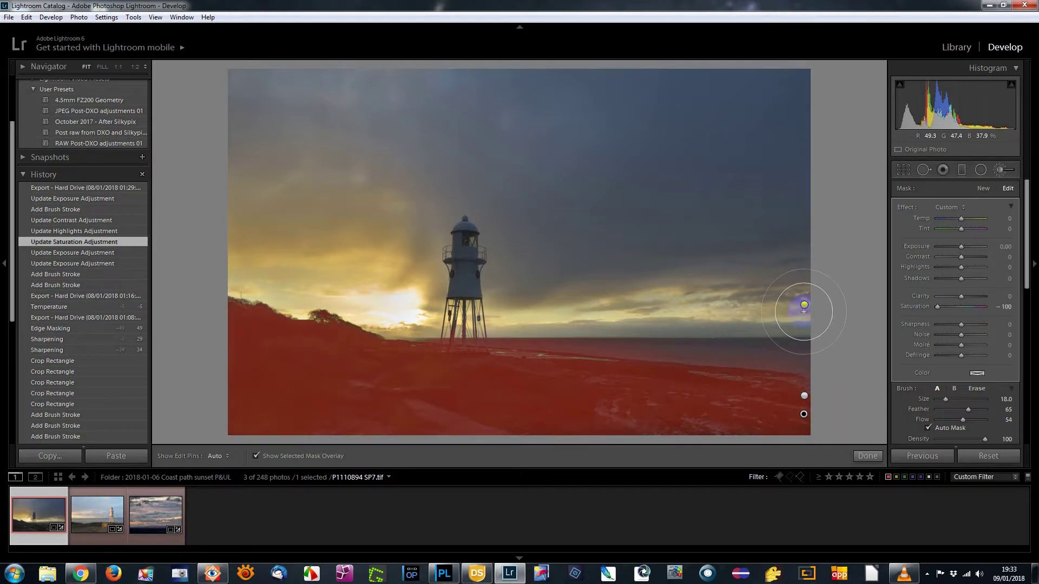
pyautogui.click(803, 304)
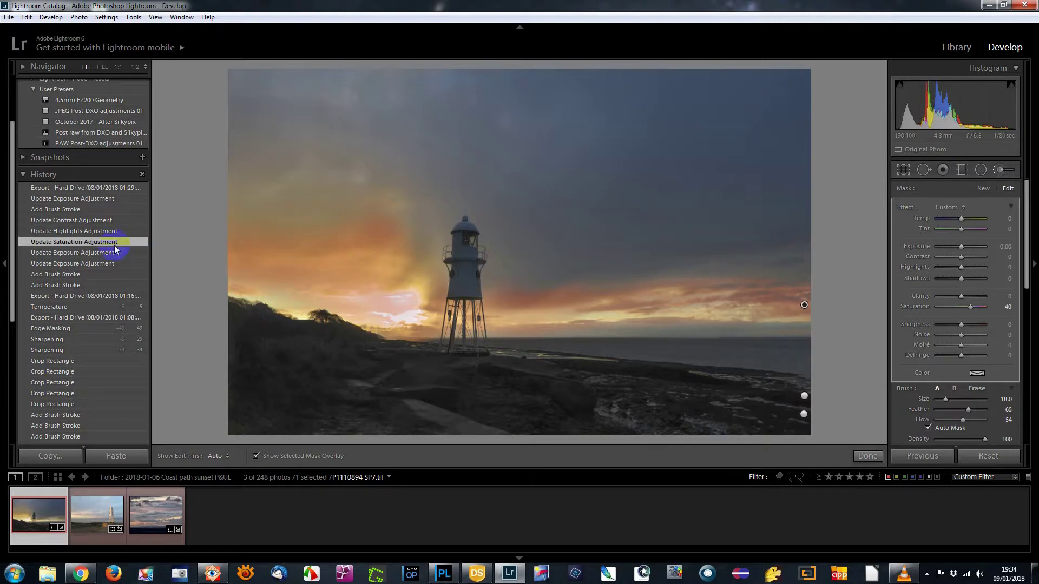
pyautogui.click(90, 230)
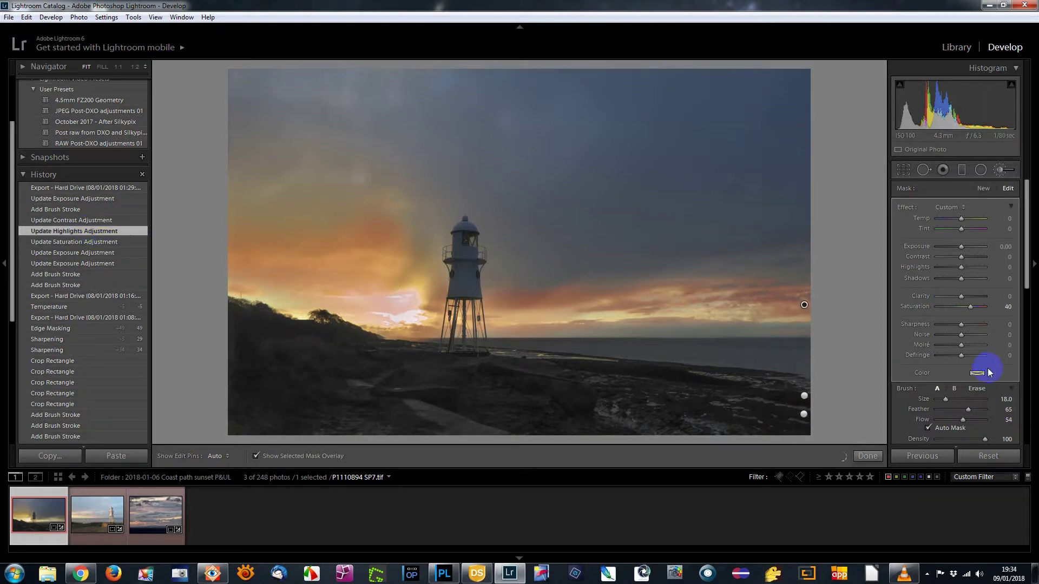
pyautogui.click(804, 397)
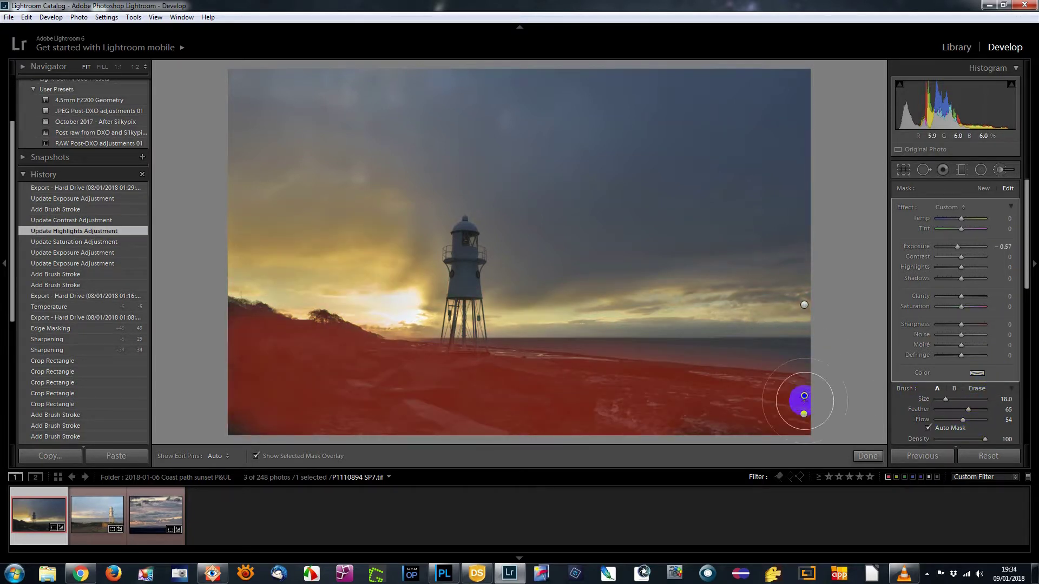
pyautogui.click(803, 414)
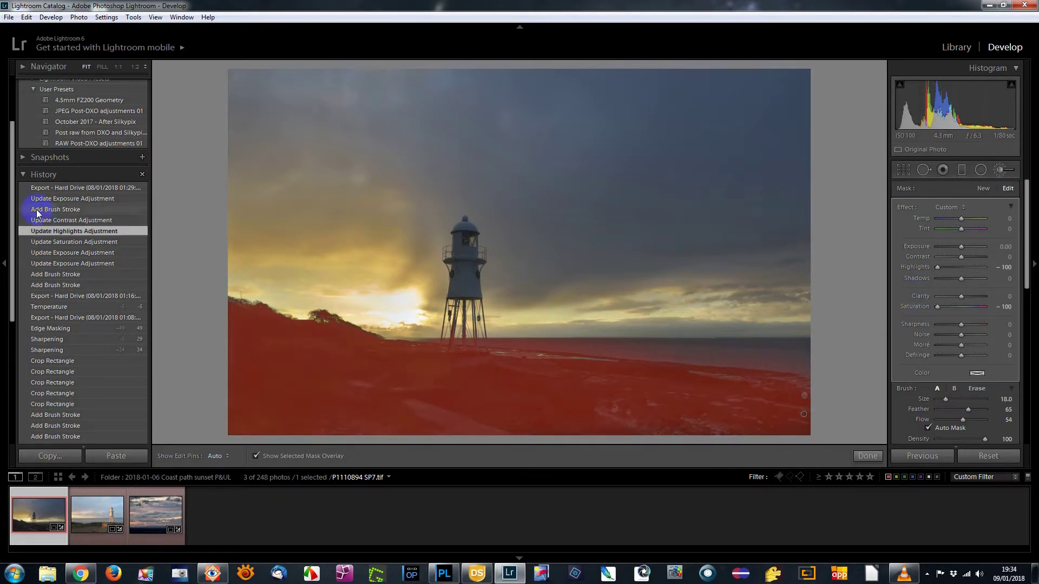
# - At Update Contrast Adjustment, inspect the Exposure −0.57, Saturation 40 and Contrast 88 masks
pyautogui.click(75, 221)
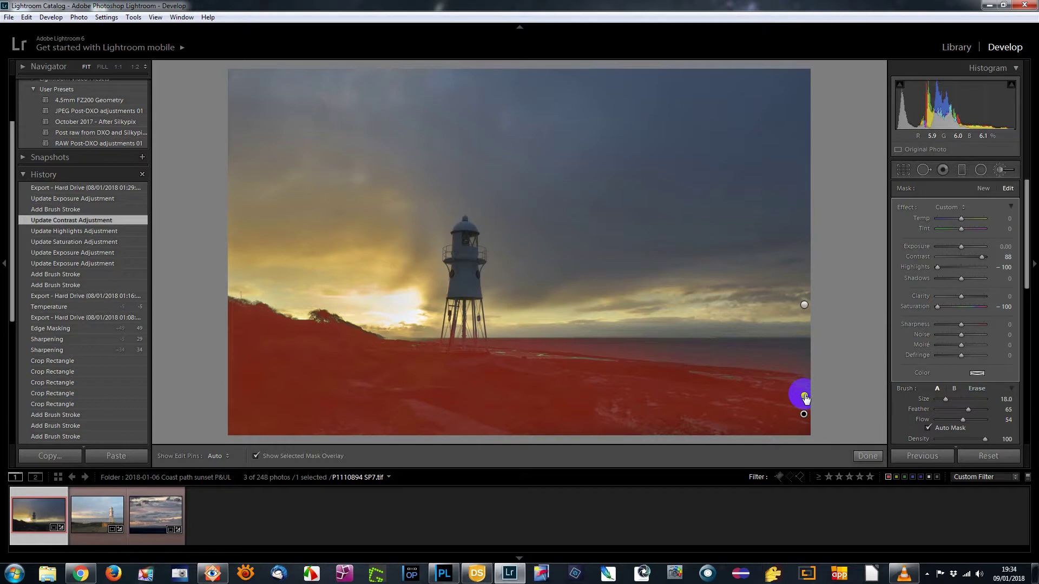
pyautogui.click(804, 396)
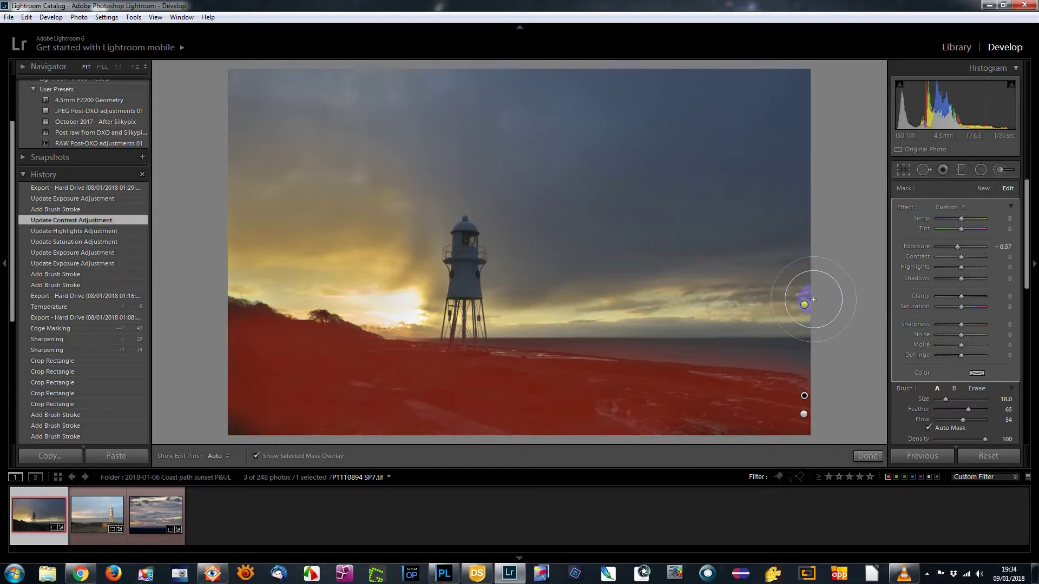
pyautogui.click(803, 306)
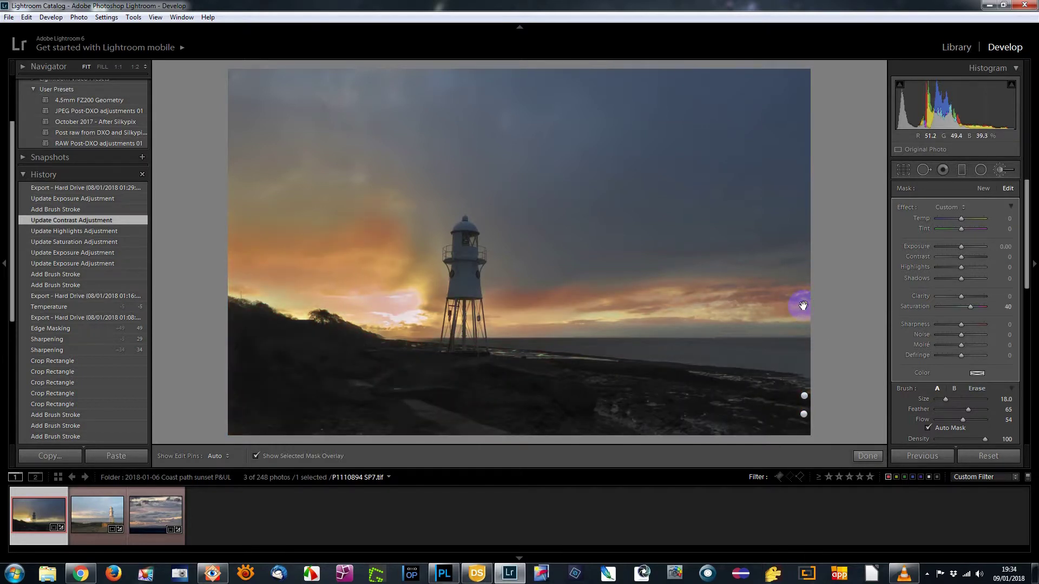
pyautogui.click(804, 396)
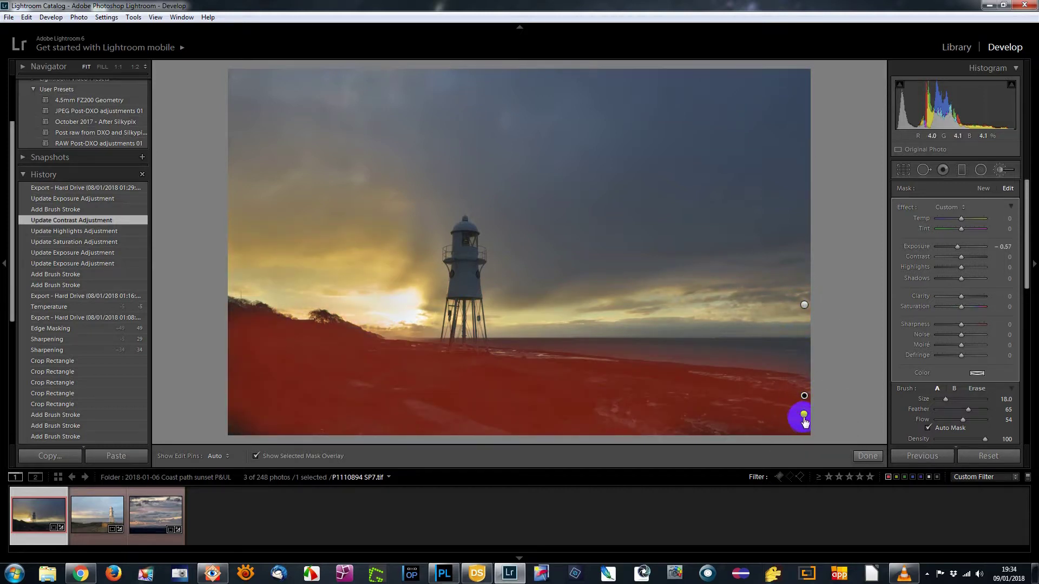
pyautogui.click(804, 416)
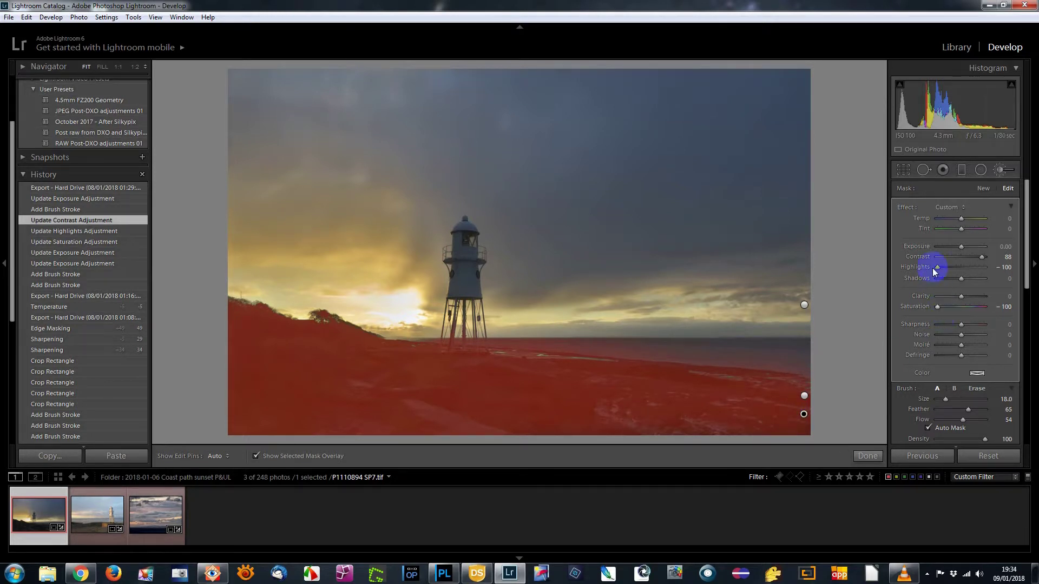
# - Go to the early Add Brush Stroke step and select the lower-left shore mask
pyautogui.moveTo(800, 413)
pyautogui.mouseDown()
pyautogui.moveTo(442, 387)
pyautogui.moveTo(610, 406)
pyautogui.mouseUp()
pyautogui.click(49, 210)
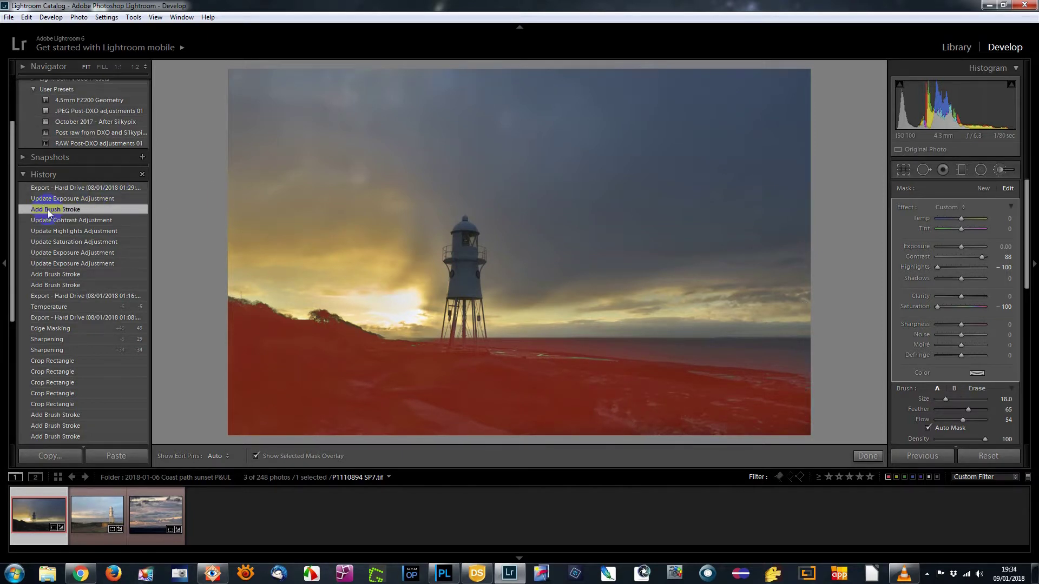
pyautogui.click(295, 368)
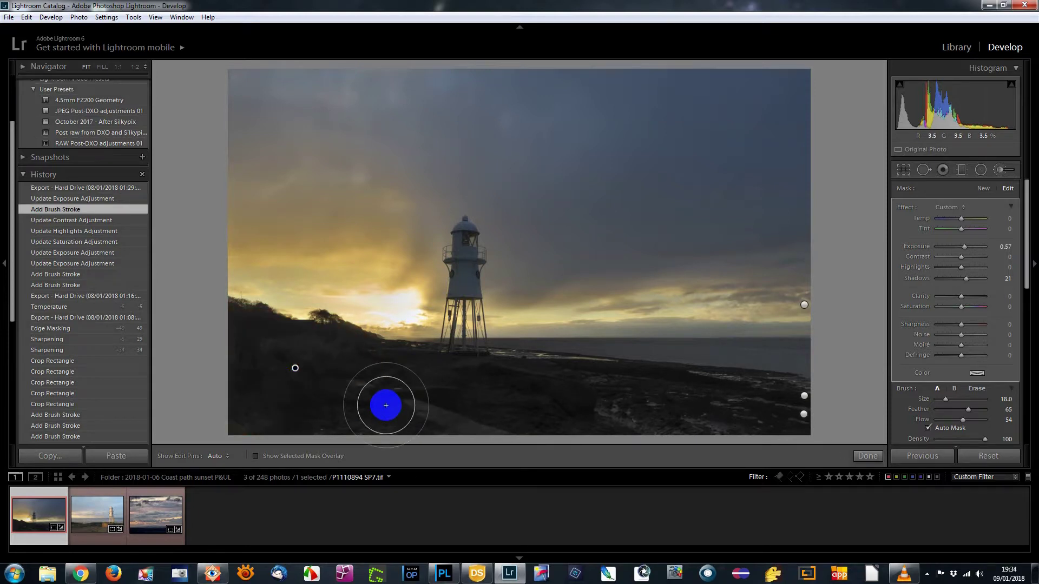
# - Reveal the shore brush mask at the Add Brush Stroke and Update Exposure Adjustment steps
pyautogui.click(72, 222)
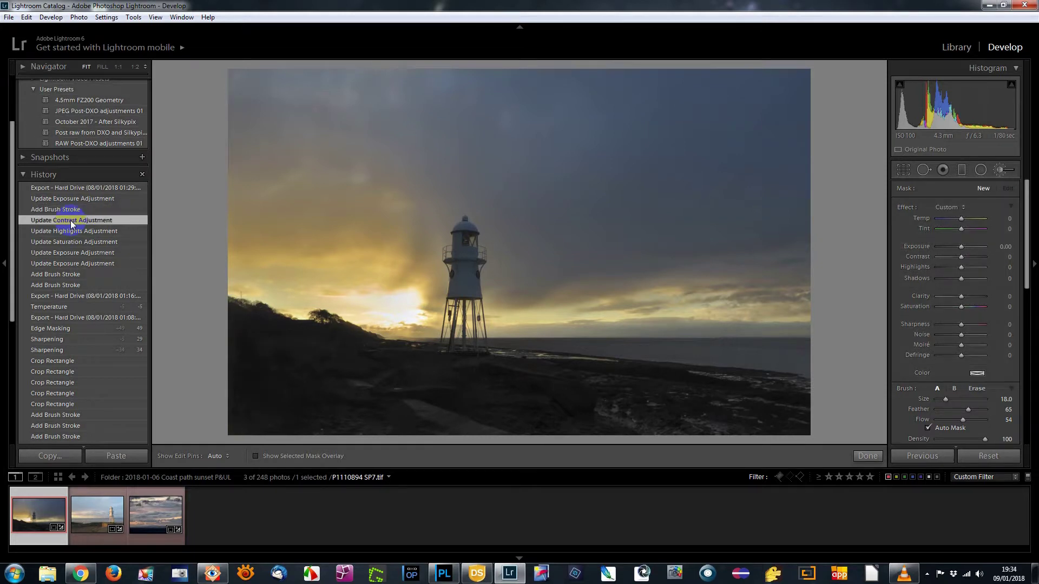
pyautogui.click(74, 210)
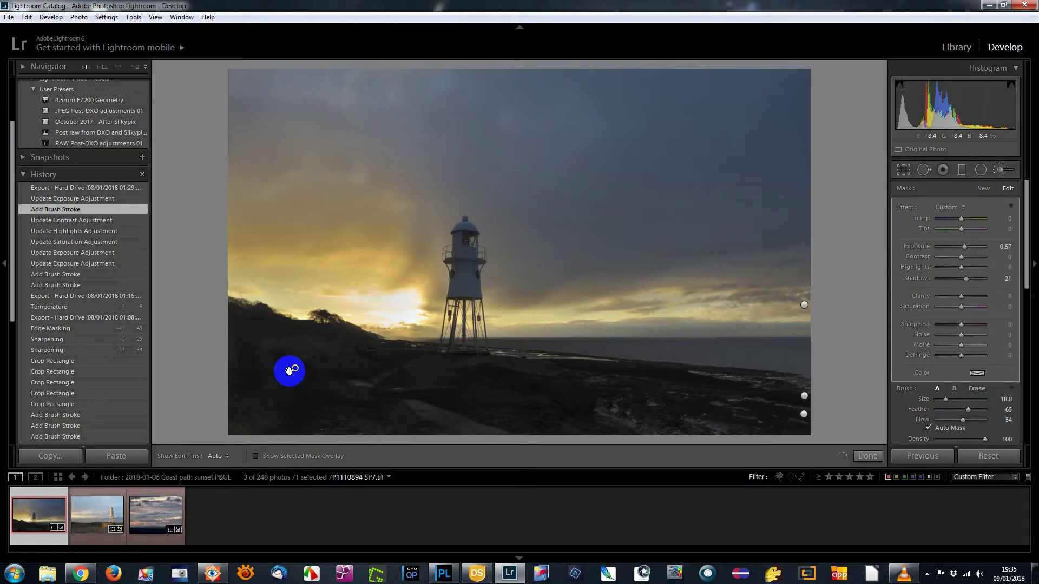
pyautogui.click(288, 371)
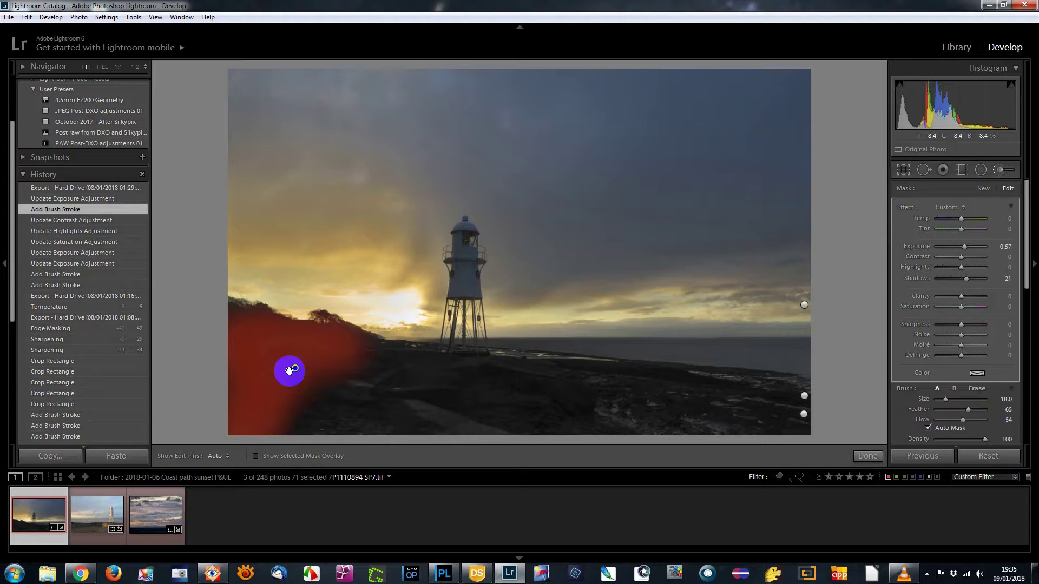
pyautogui.click(67, 199)
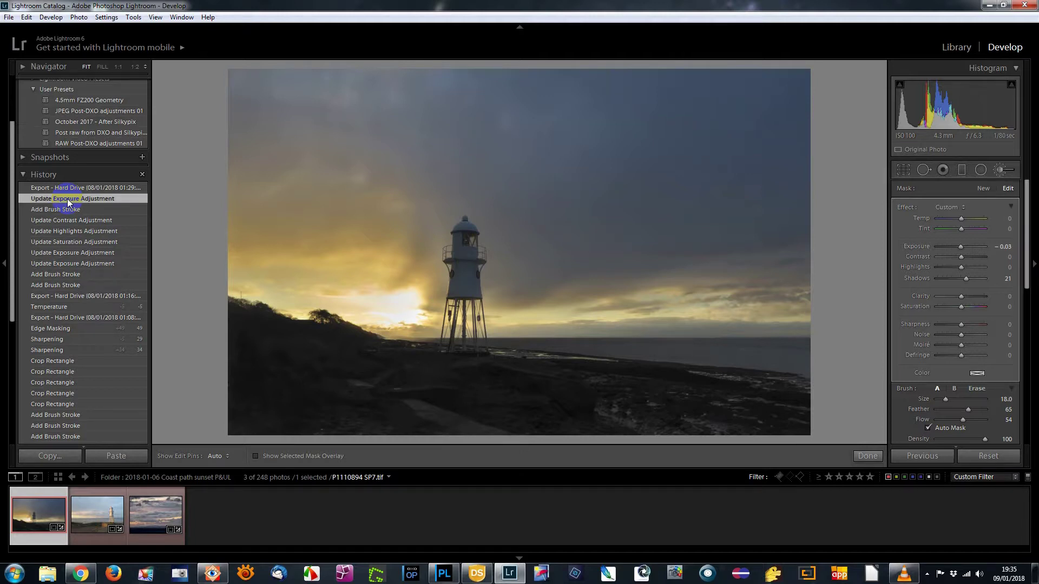
pyautogui.click(295, 370)
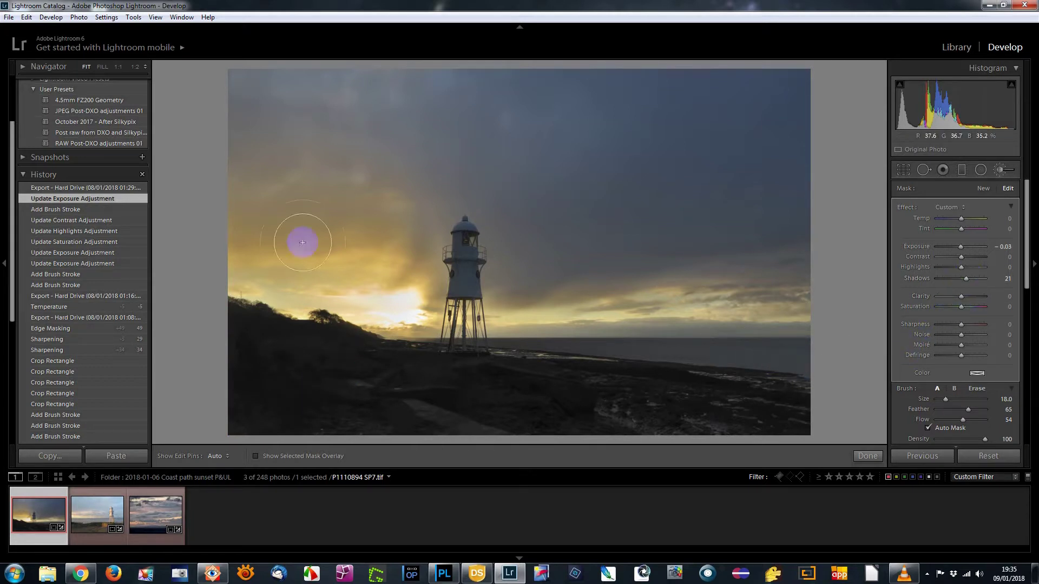
# - Compare the Add Brush Stroke and Update Exposure states, then return to the 01:29 Export
pyautogui.click(54, 209)
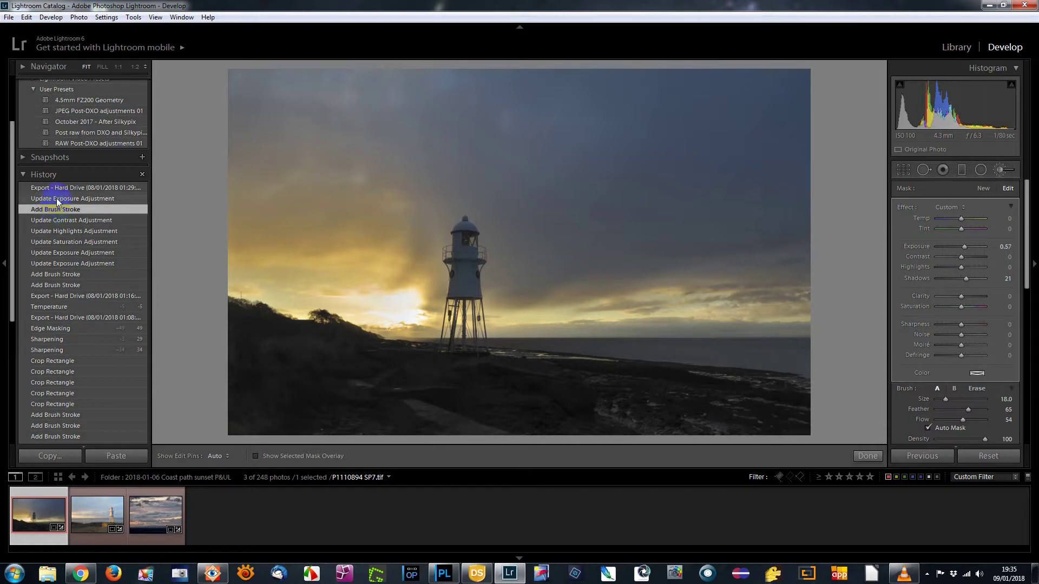
pyautogui.click(57, 198)
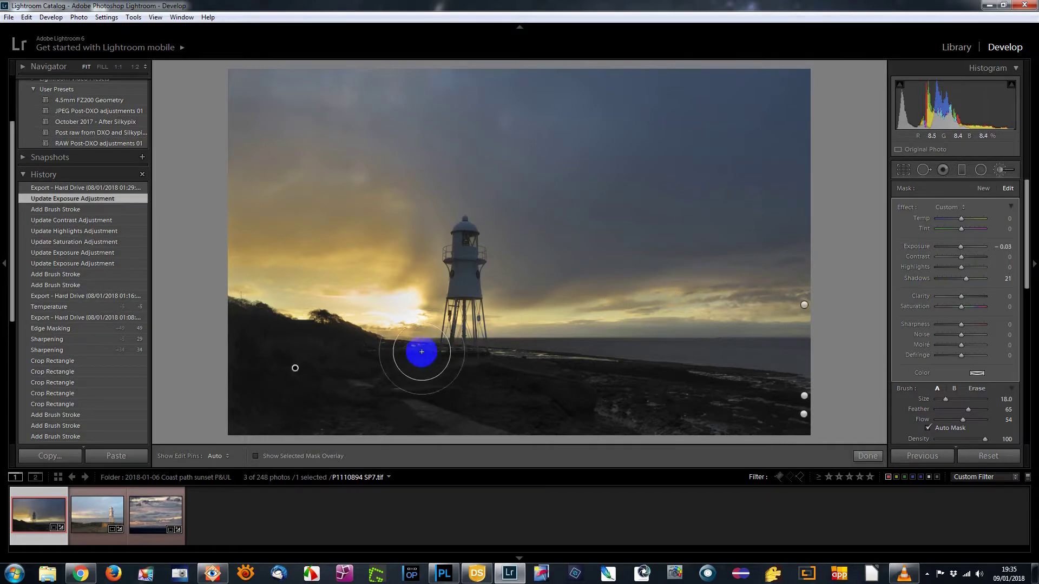
pyautogui.click(69, 188)
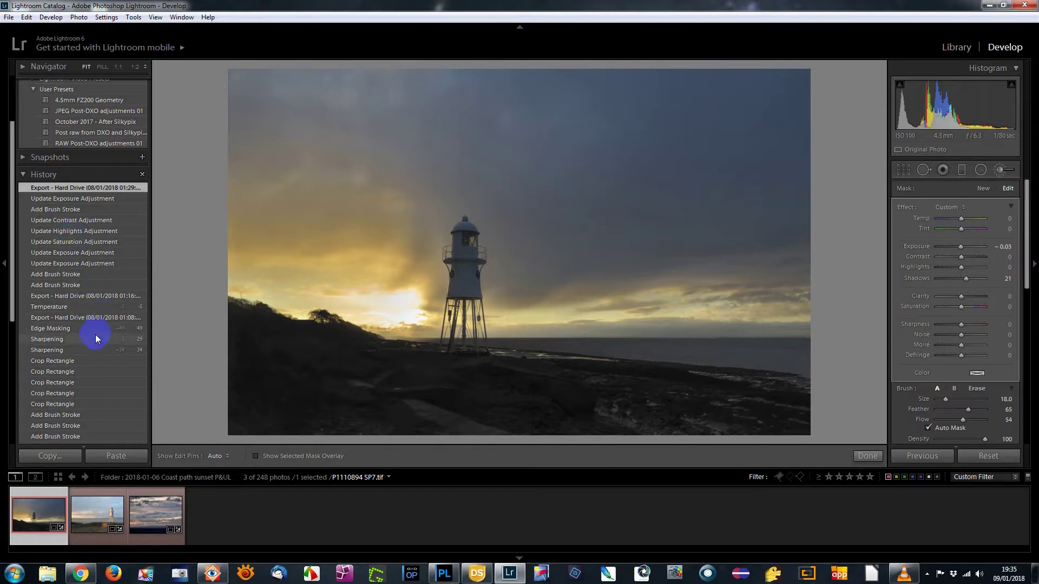
# - Open the second lighthouse photo and view its Import and first Crop Angle states
pyautogui.click(95, 510)
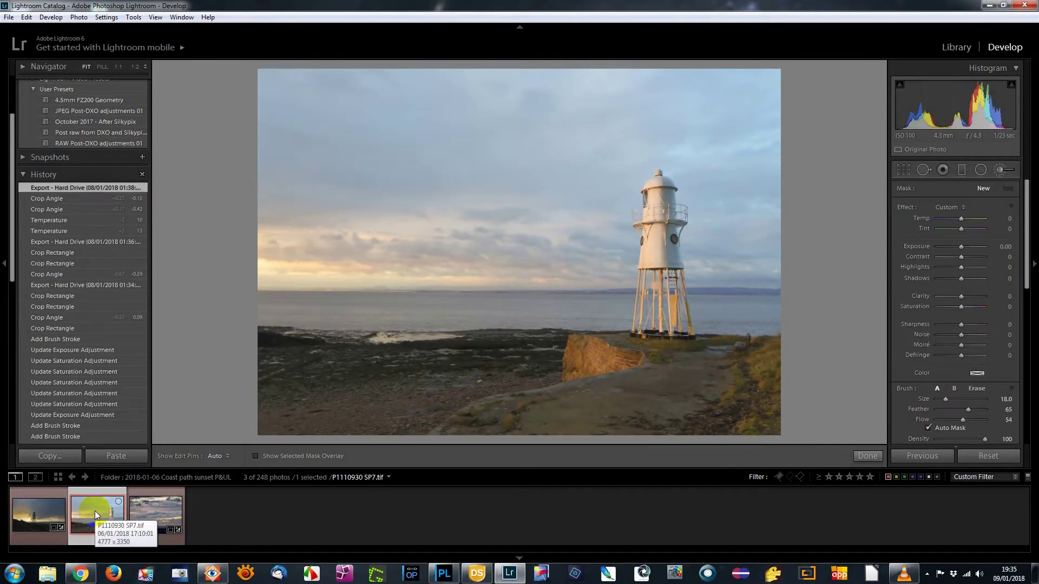
pyautogui.scroll(-10, 85, 328)
pyautogui.click(73, 419)
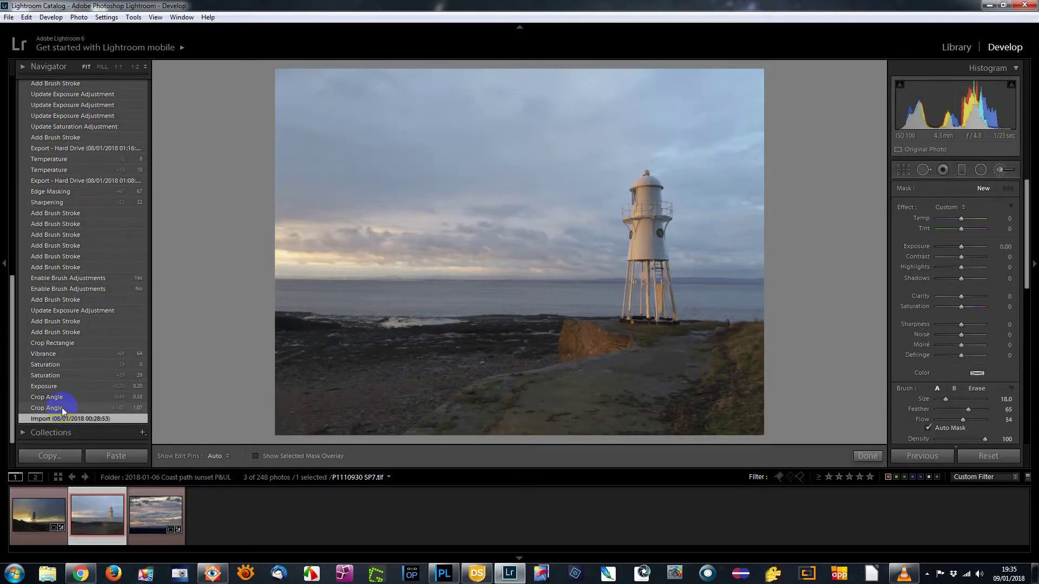
pyautogui.click(62, 408)
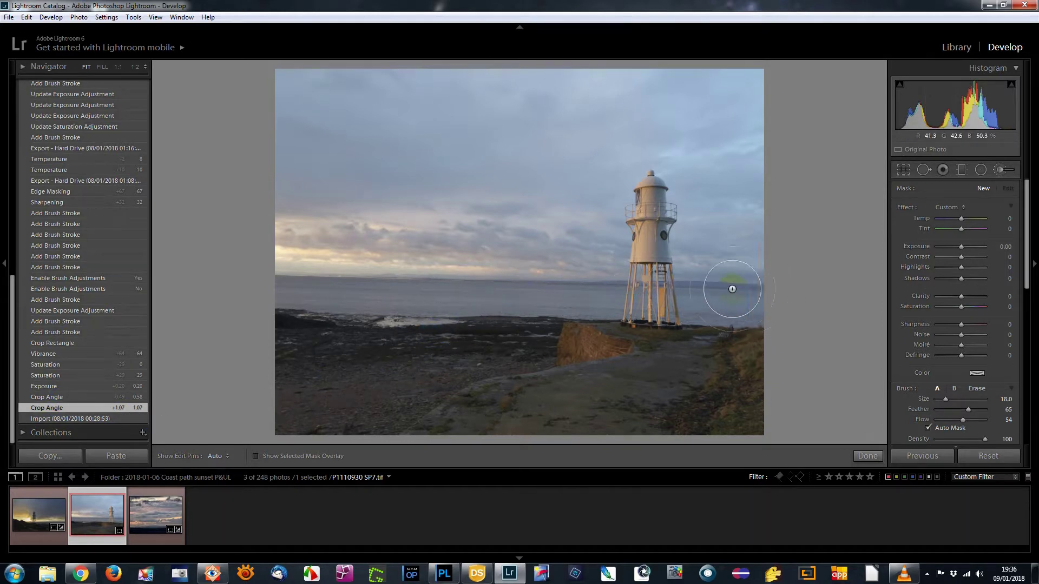
# - Drag across the photo in the image area, then view the second Crop Angle and Exposure +0.20 steps
pyautogui.moveTo(476, 292)
pyautogui.mouseDown()
pyautogui.moveTo(394, 277)
pyautogui.moveTo(279, 277)
pyautogui.mouseUp()
pyautogui.click(659, 343)
pyautogui.moveTo(660, 344)
pyautogui.mouseDown()
pyautogui.moveTo(642, 224)
pyautogui.moveTo(656, 232)
pyautogui.mouseUp()
pyautogui.moveTo(455, 289); pyautogui.dragTo(292, 285)
pyautogui.moveTo(292, 285)
pyautogui.mouseDown()
pyautogui.moveTo(681, 407)
pyautogui.moveTo(689, 373)
pyautogui.moveTo(662, 335)
pyautogui.moveTo(651, 217)
pyautogui.moveTo(644, 269)
pyautogui.moveTo(649, 179)
pyautogui.moveTo(652, 319)
pyautogui.mouseUp()
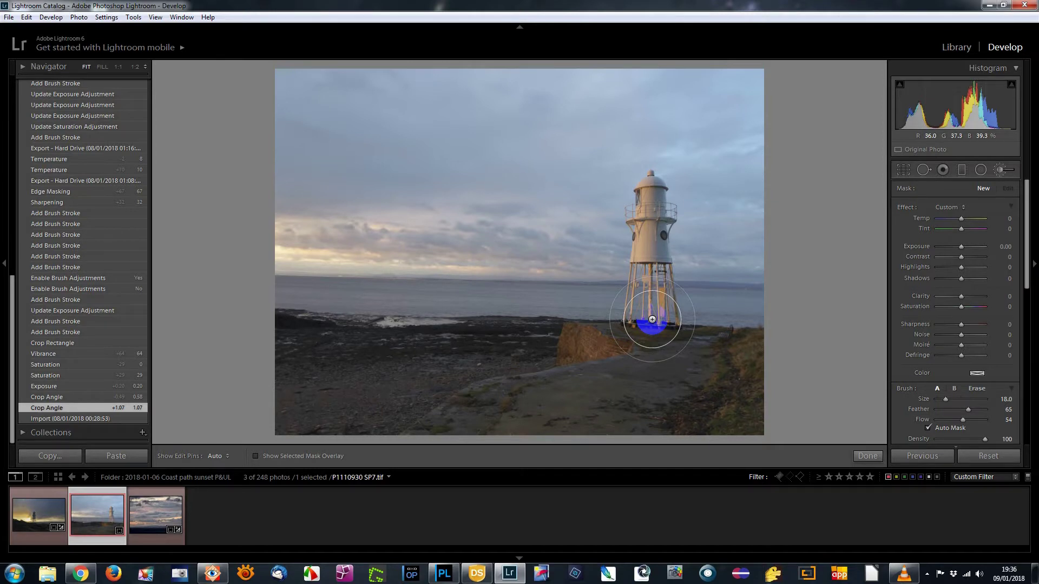
pyautogui.moveTo(652, 320); pyautogui.dragTo(649, 317)
pyautogui.click(292, 366)
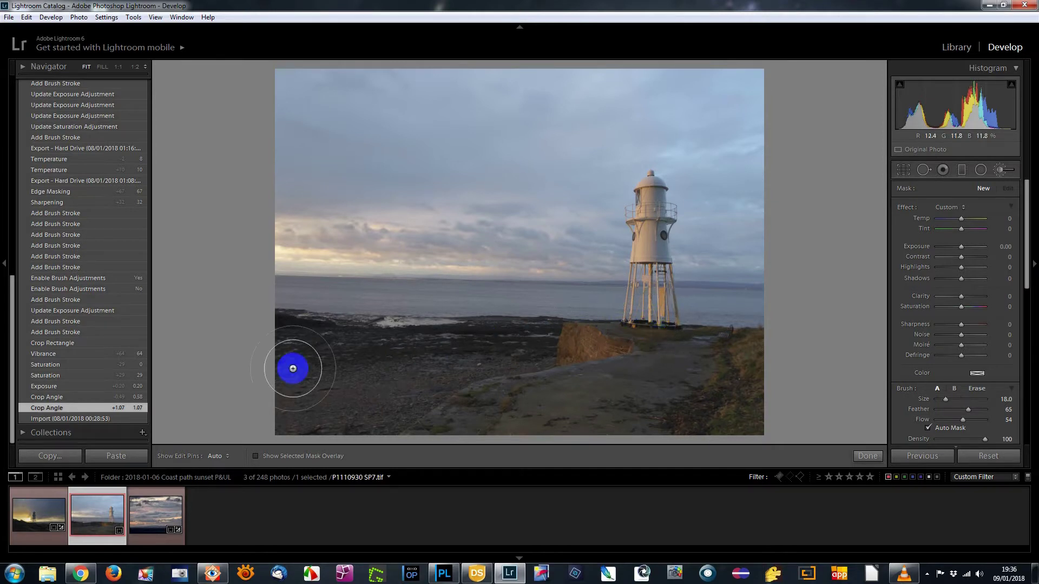
pyautogui.click(53, 398)
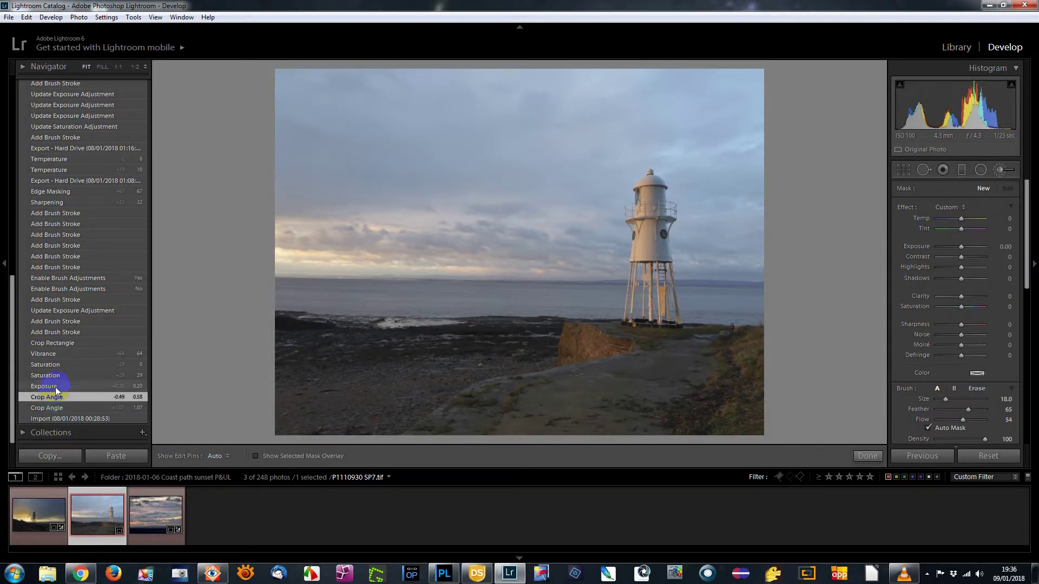
pyautogui.click(56, 386)
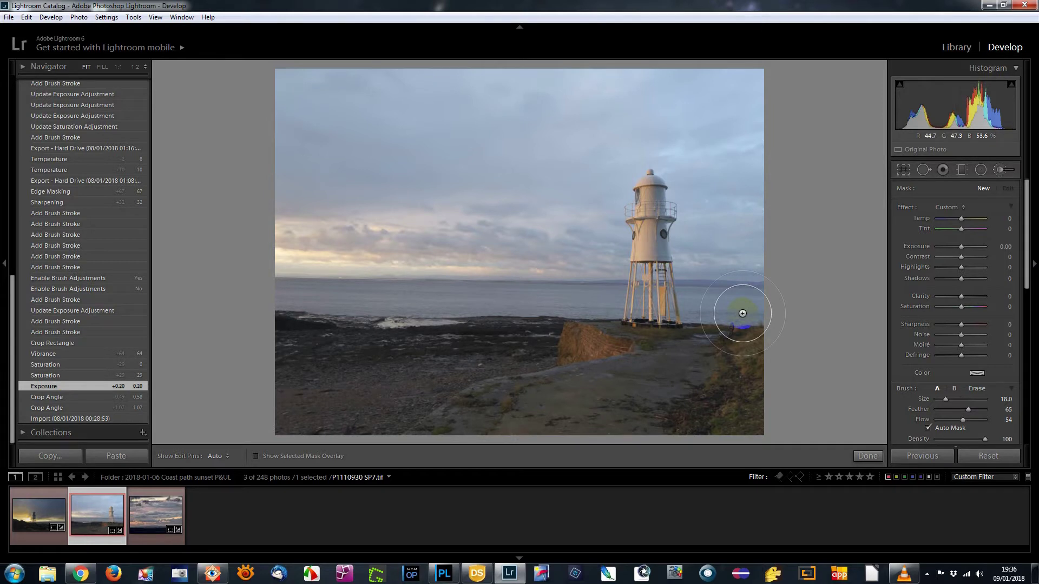
# - Step back through Exposure +0.20, Saturation, Vibrance +64 and Crop Rectangle to the prior Add Brush Stroke
pyautogui.click(51, 397)
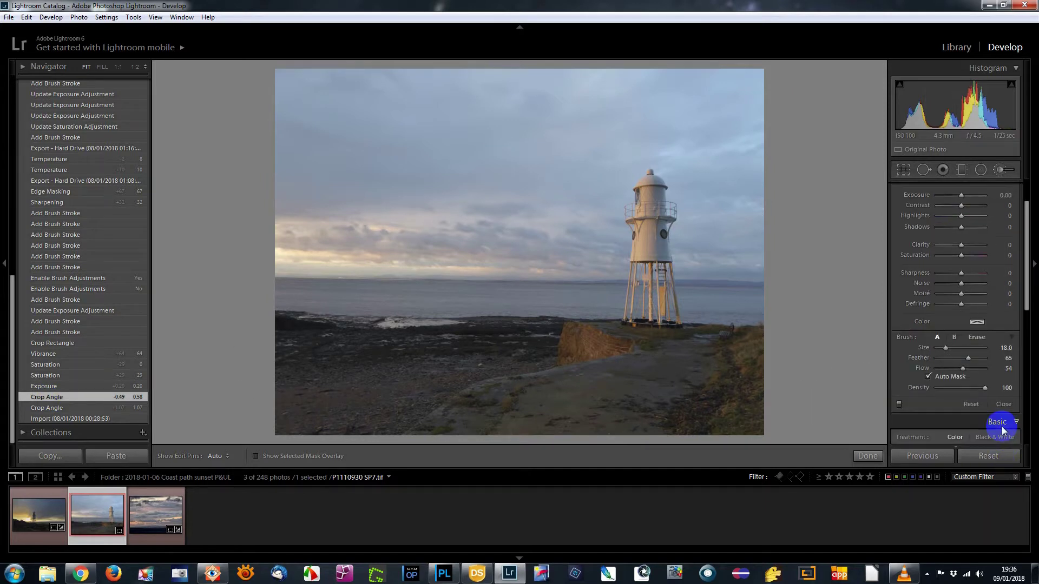
pyautogui.press('k')
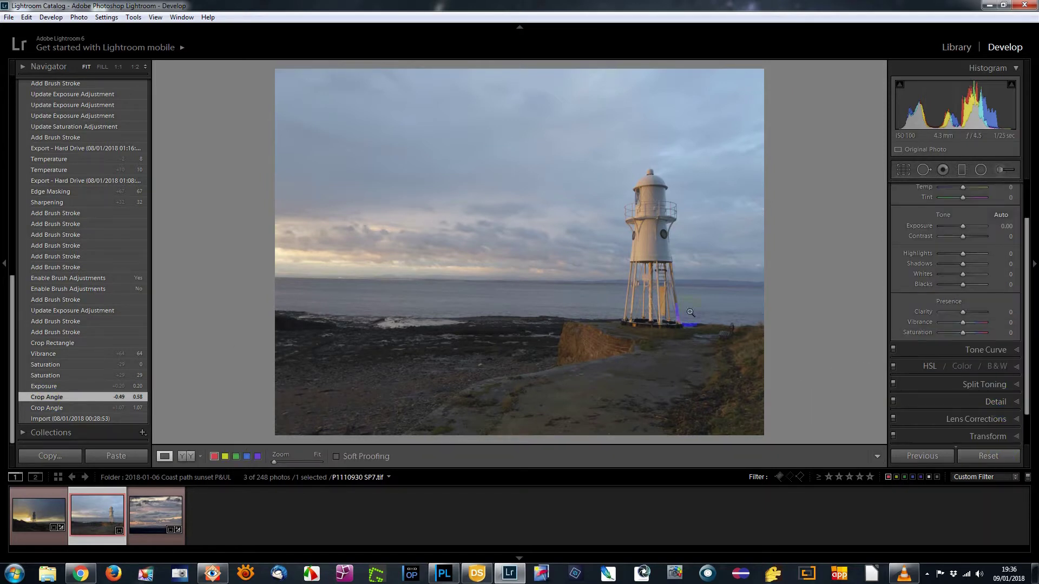
pyautogui.click(57, 386)
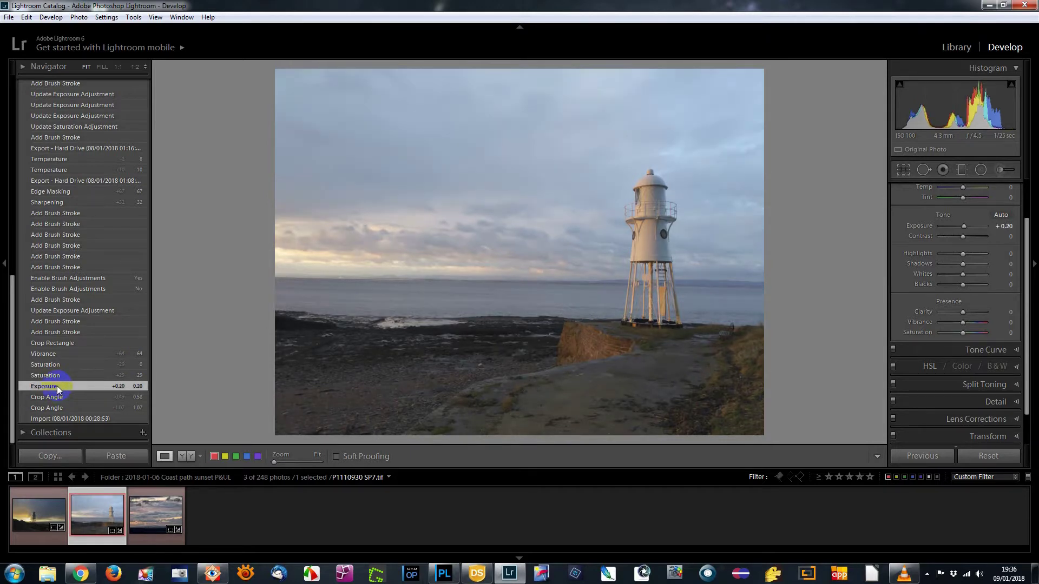
pyautogui.click(59, 376)
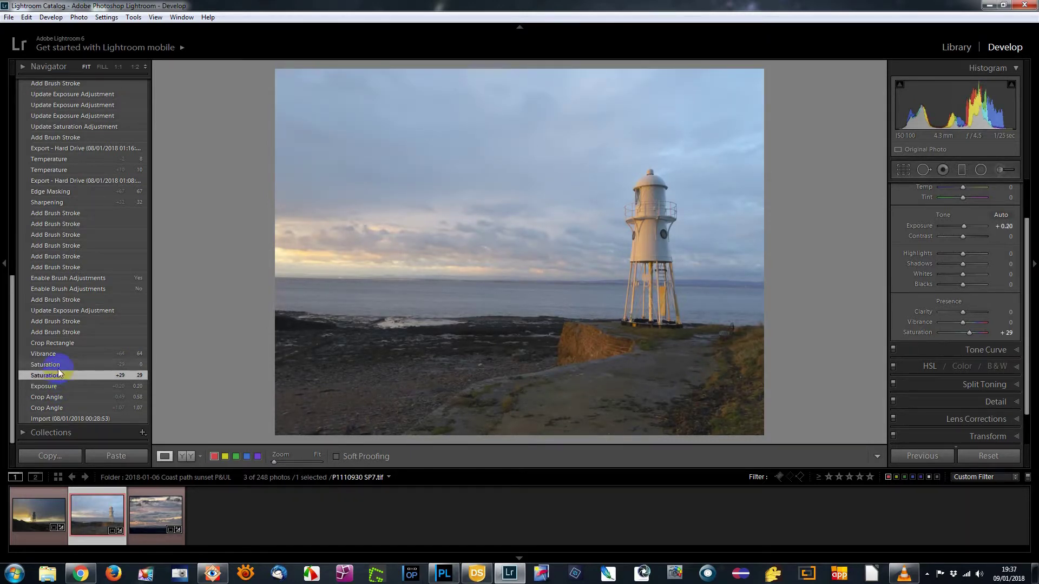
pyautogui.click(60, 365)
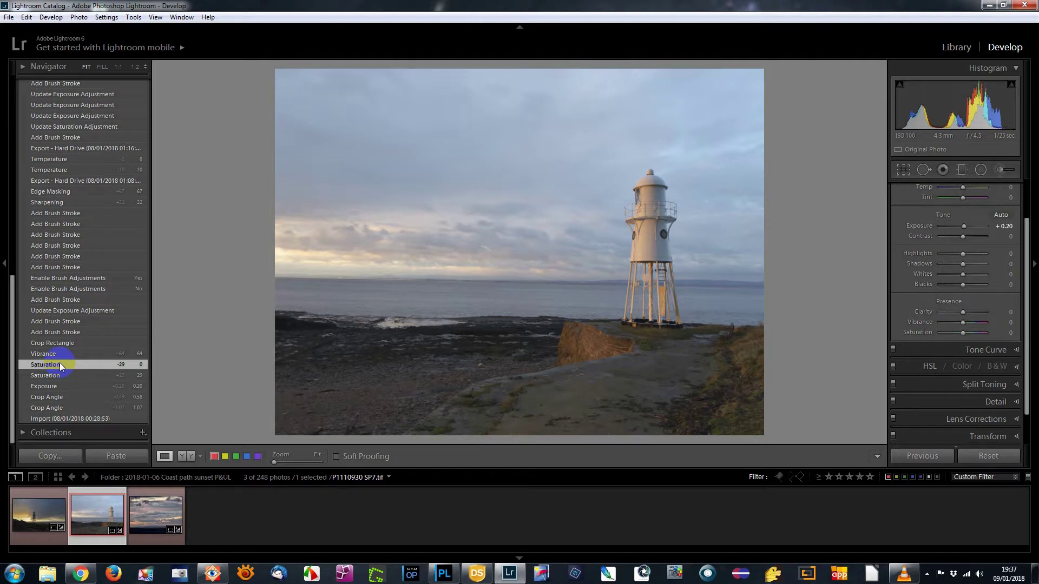
pyautogui.click(55, 354)
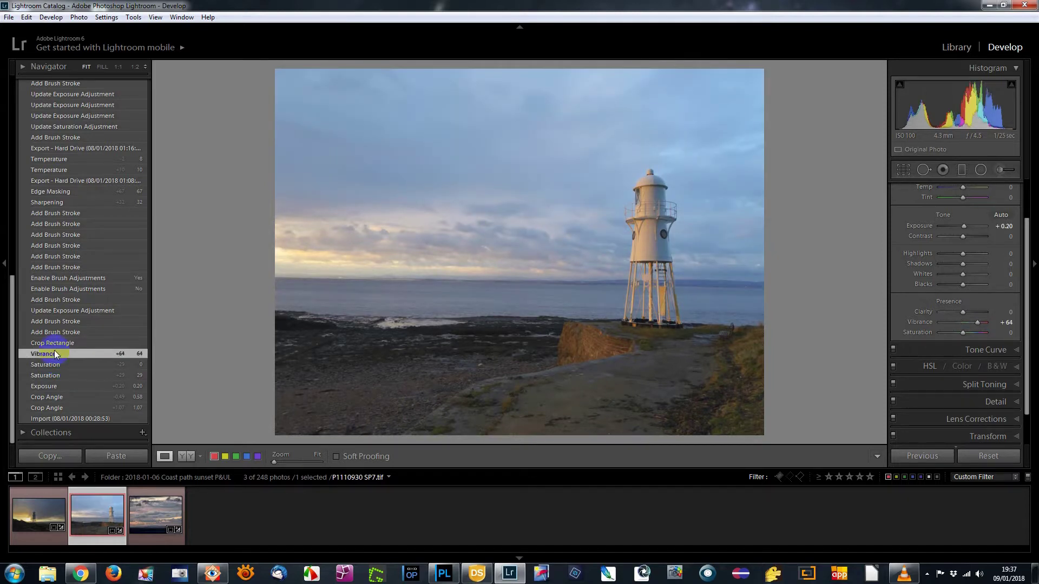
pyautogui.click(61, 343)
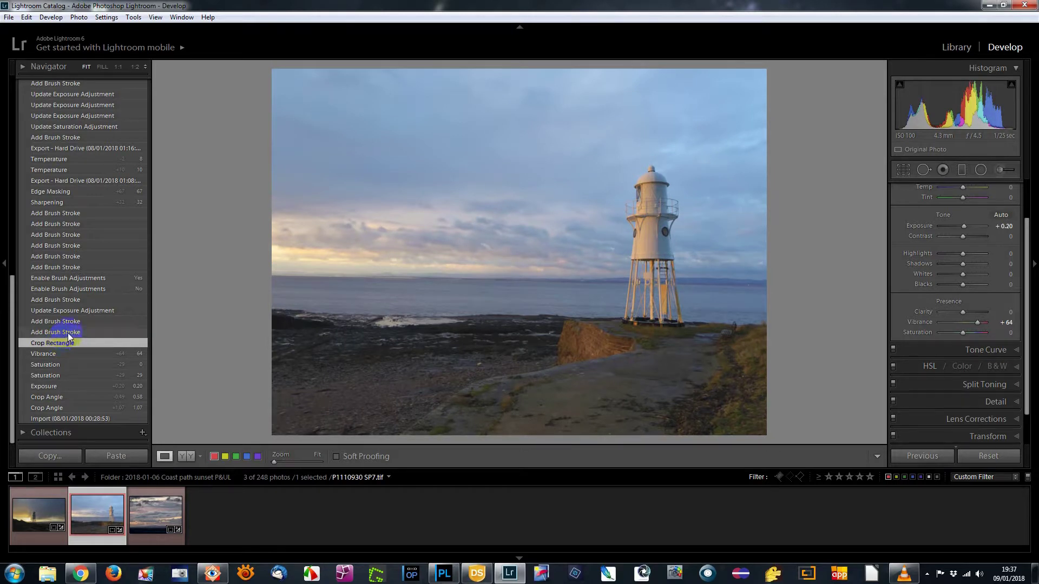
pyautogui.click(69, 332)
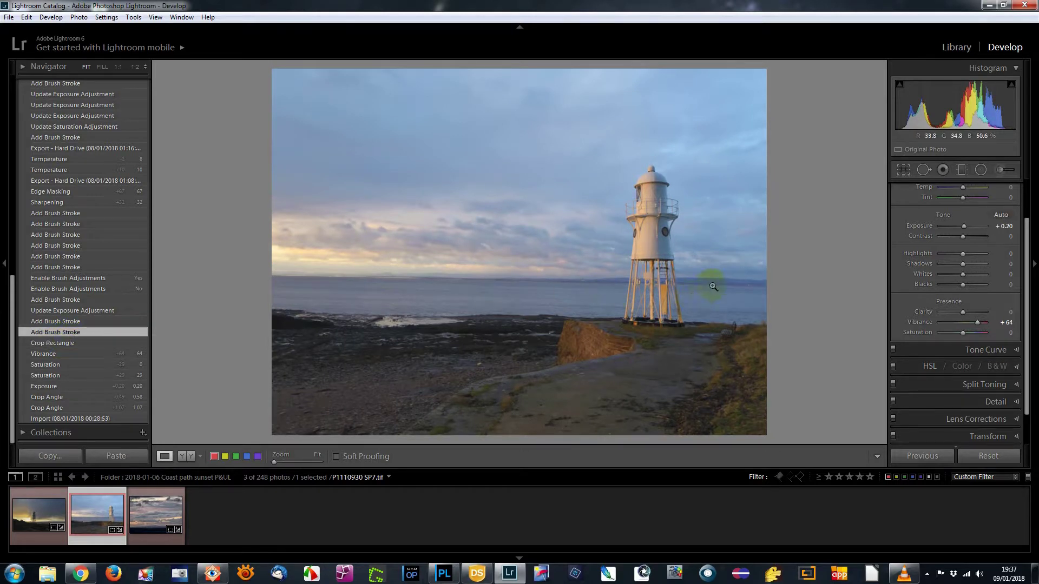
# - In the Adjustment Brush, select the lantern-top adjustment and show its mask overlay
pyautogui.click(1001, 169)
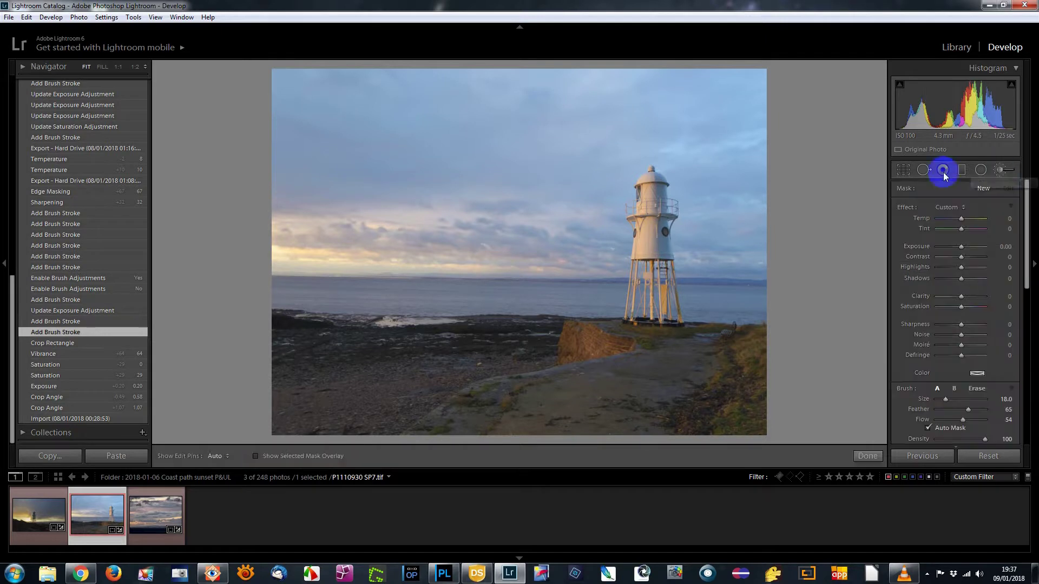
pyautogui.click(649, 180)
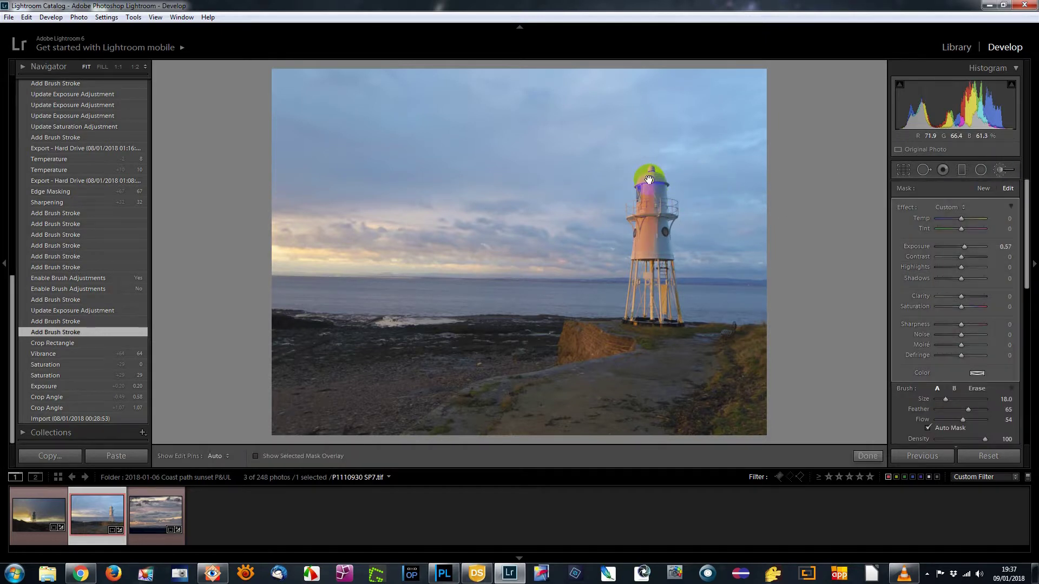
pyautogui.moveTo(649, 186); pyautogui.dragTo(652, 260)
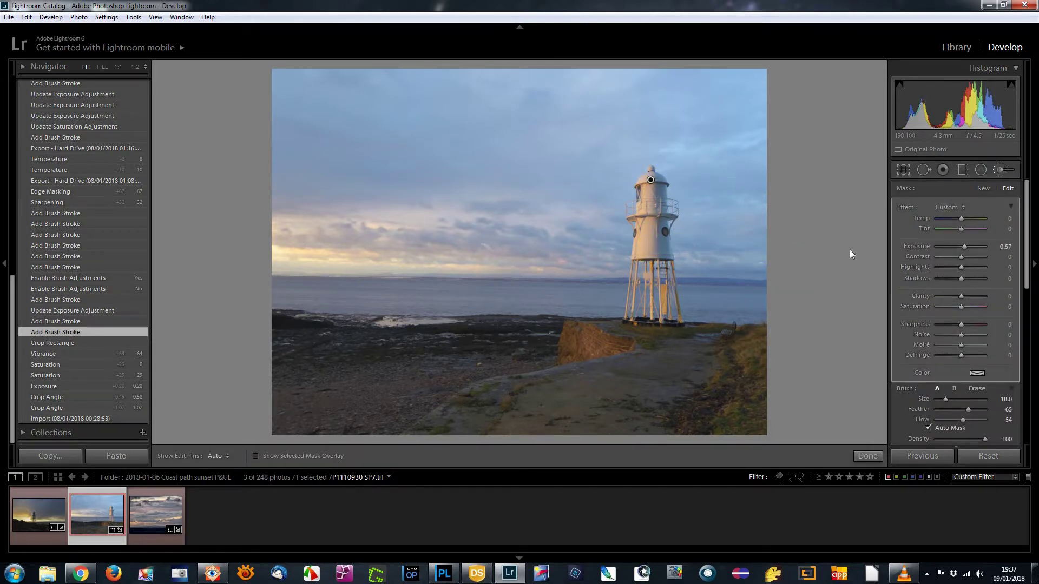
pyautogui.press('o')
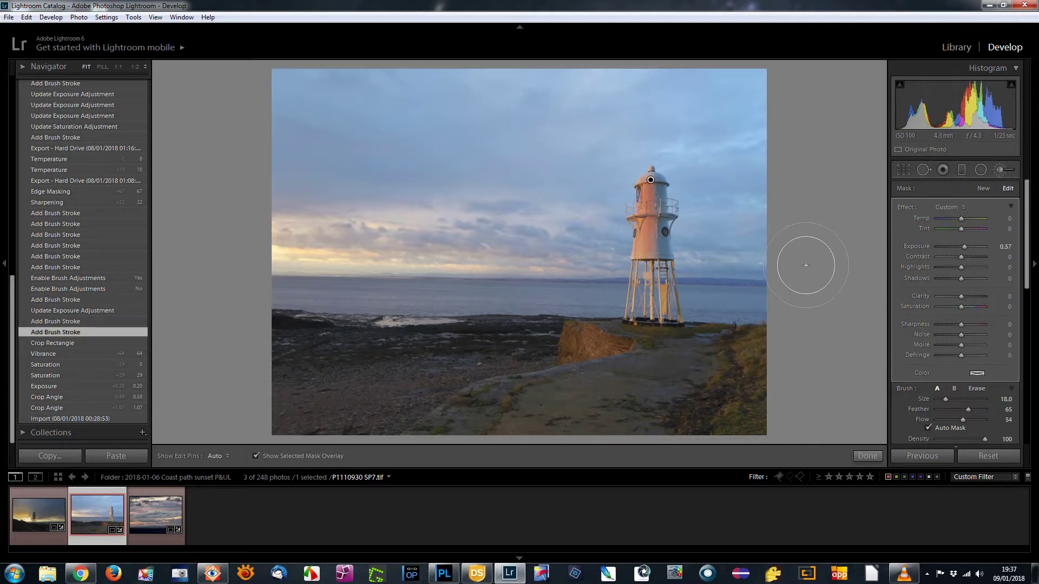
# - Step back to an earlier brush stroke state and paint up the lighthouse legs
pyautogui.click(64, 320)
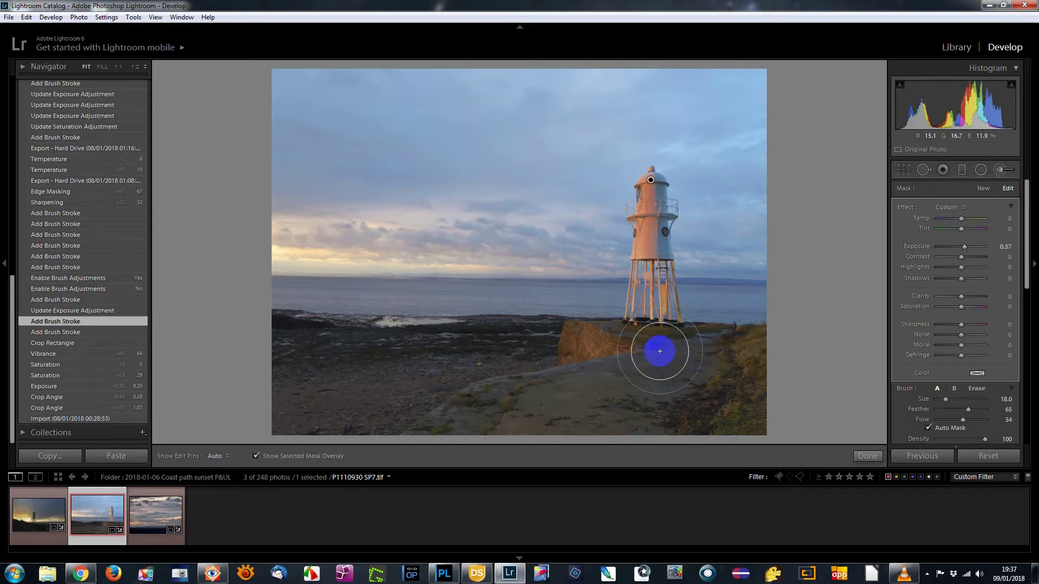
pyautogui.moveTo(659, 351)
pyautogui.mouseDown()
pyautogui.moveTo(652, 260)
pyautogui.moveTo(652, 320)
pyautogui.moveTo(665, 290)
pyautogui.moveTo(664, 318)
pyautogui.moveTo(671, 292)
pyautogui.moveTo(659, 324)
pyautogui.moveTo(666, 292)
pyautogui.mouseUp()
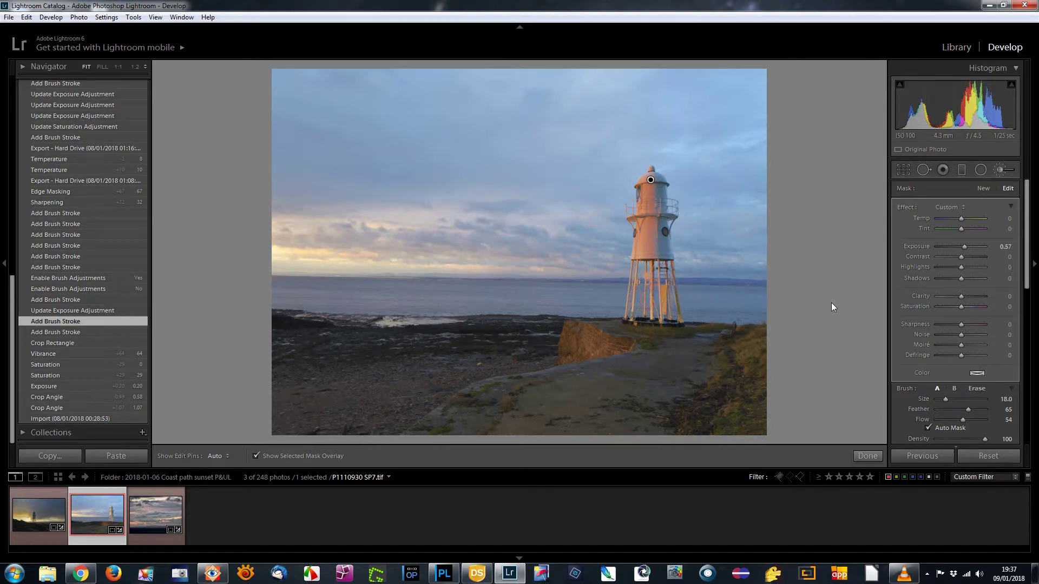
pyautogui.click(990, 247)
pyautogui.click(76, 323)
# - Move between Update Exposure and Add Brush Stroke states, then view brush adjustments disabled
pyautogui.click(81, 310)
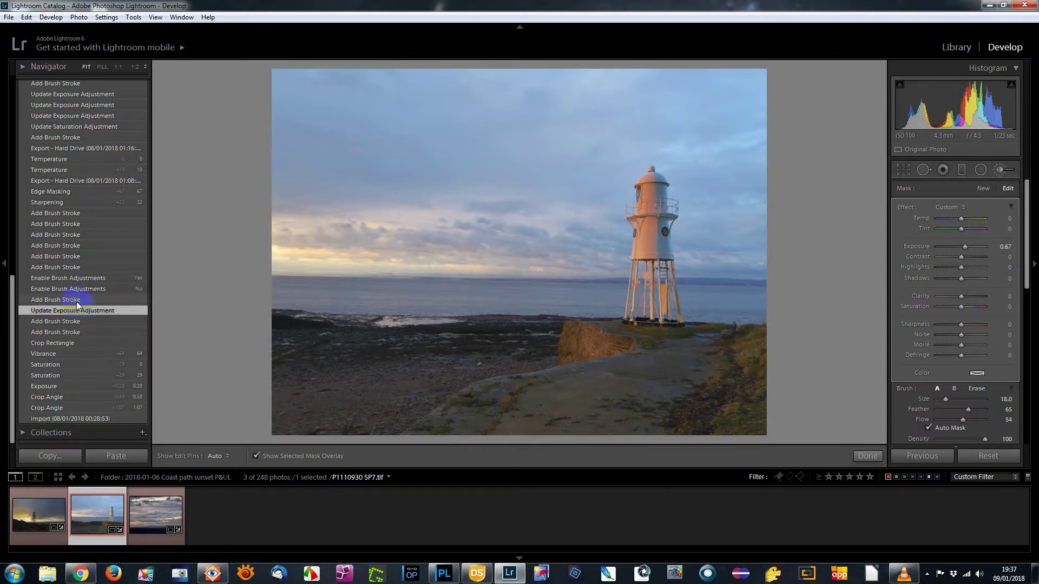
pyautogui.click(77, 300)
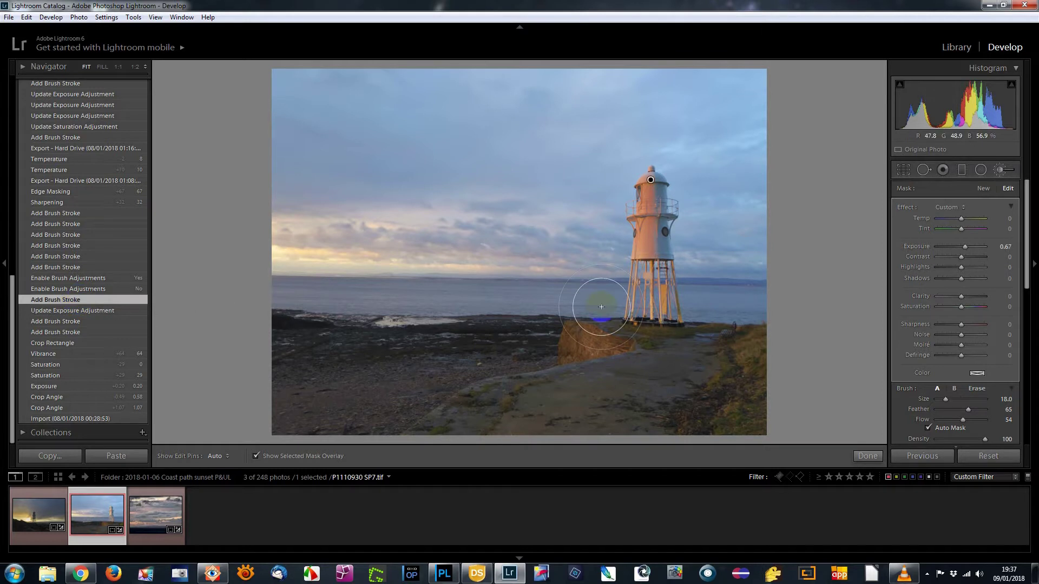
pyautogui.moveTo(646, 297)
pyautogui.mouseDown()
pyautogui.moveTo(677, 291)
pyautogui.moveTo(690, 338)
pyautogui.moveTo(716, 331)
pyautogui.moveTo(696, 319)
pyautogui.mouseUp()
pyautogui.click(98, 297)
pyautogui.click(93, 292)
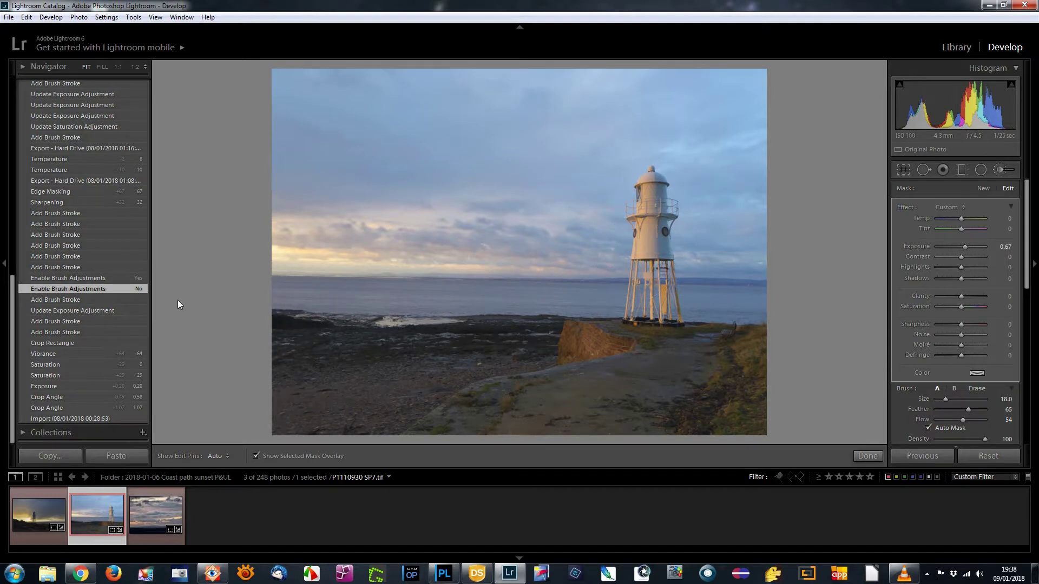
pyautogui.click(77, 298)
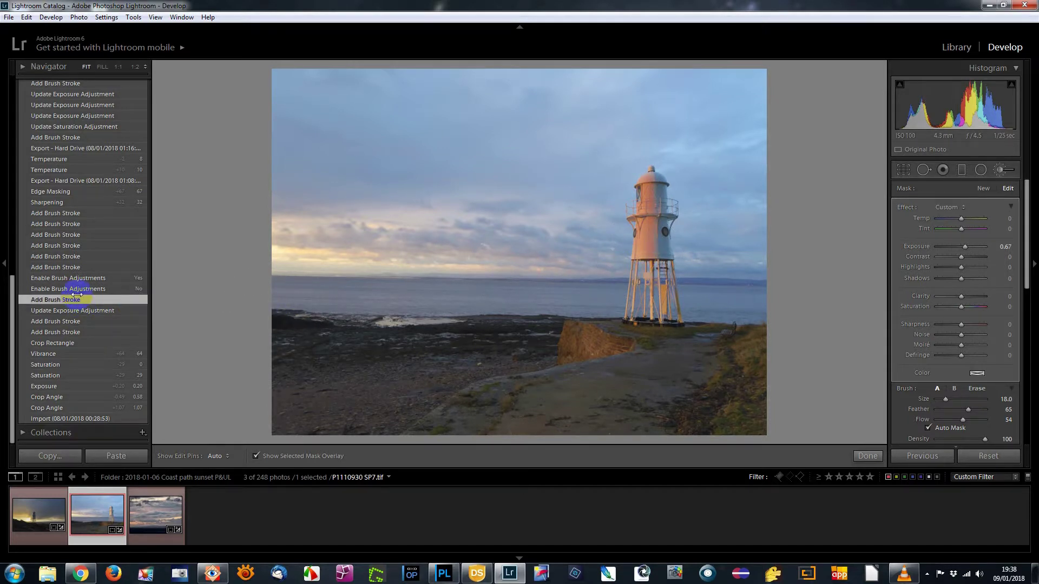
pyautogui.click(76, 289)
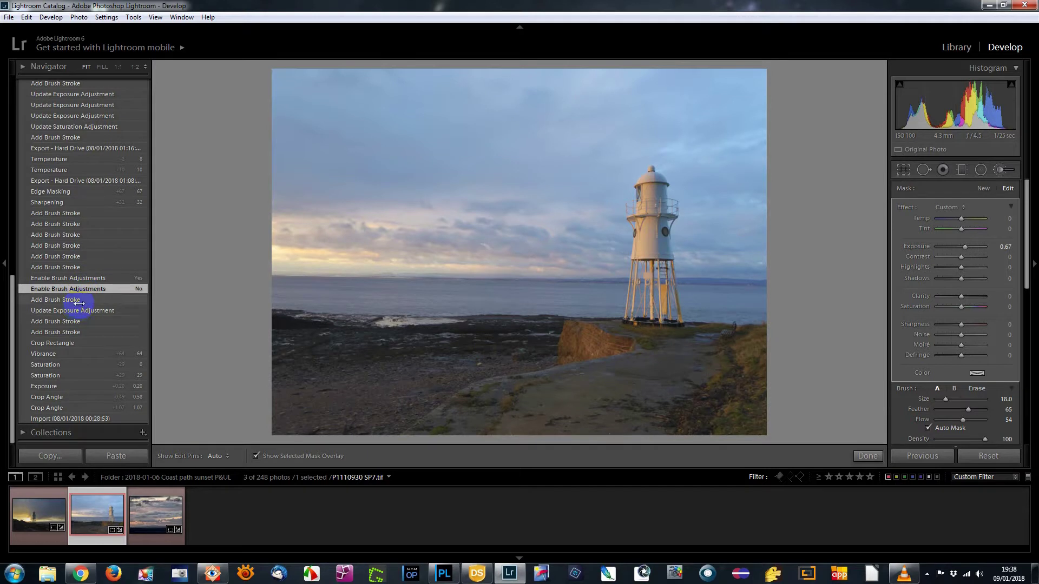
pyautogui.click(77, 299)
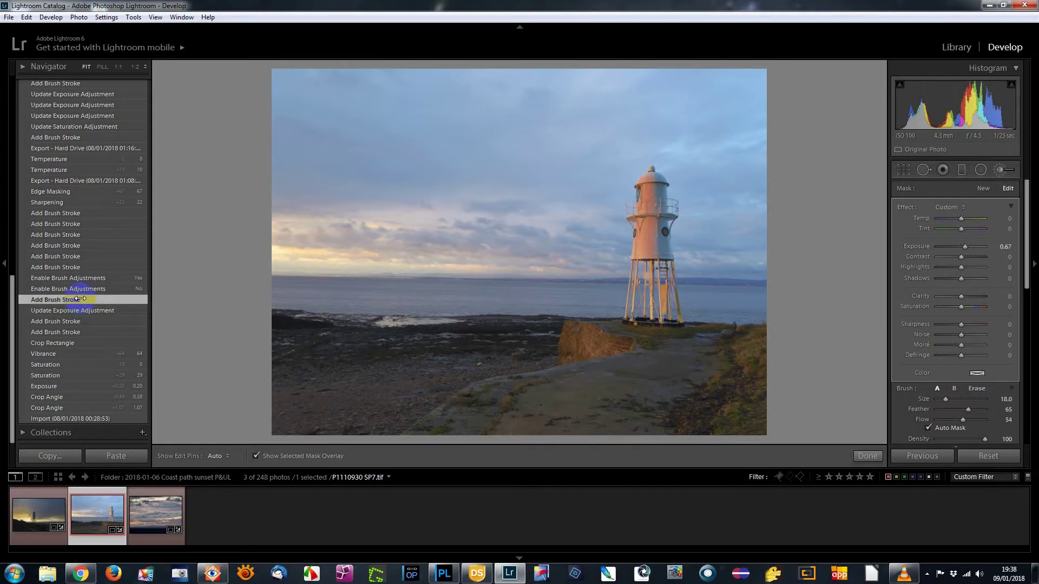
pyautogui.press('o')
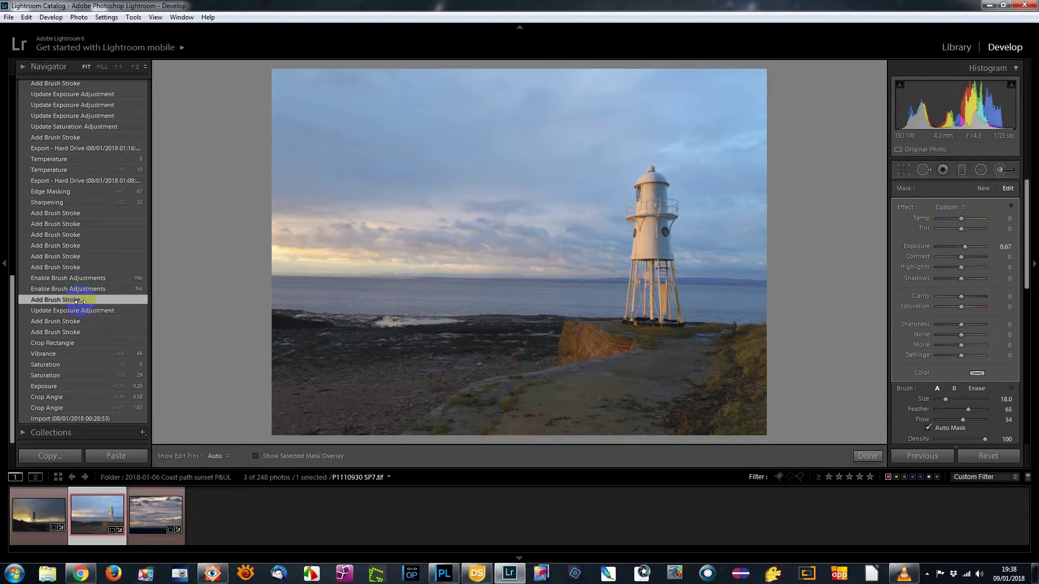
pyautogui.click(83, 286)
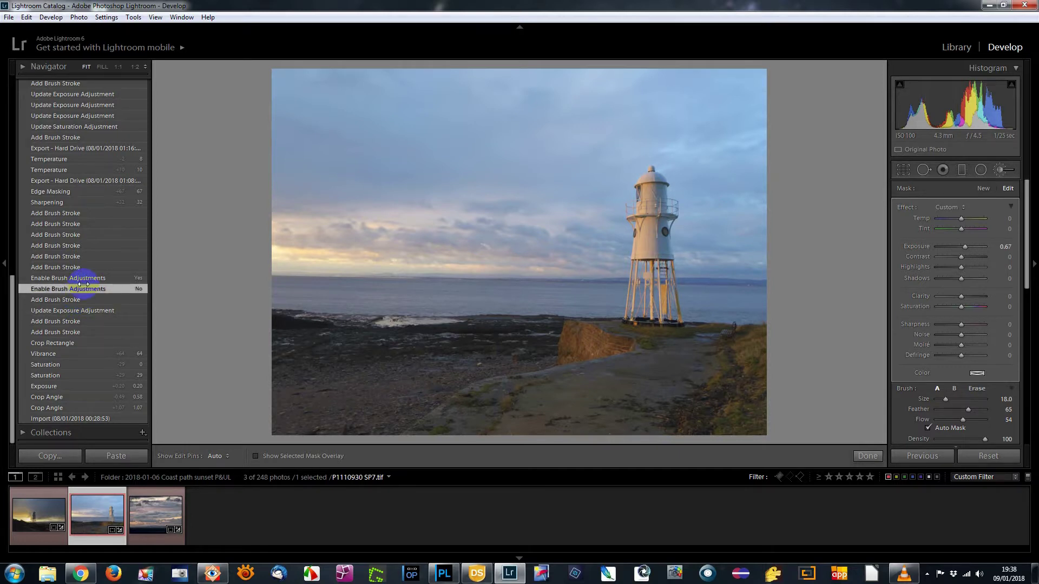
pyautogui.click(85, 277)
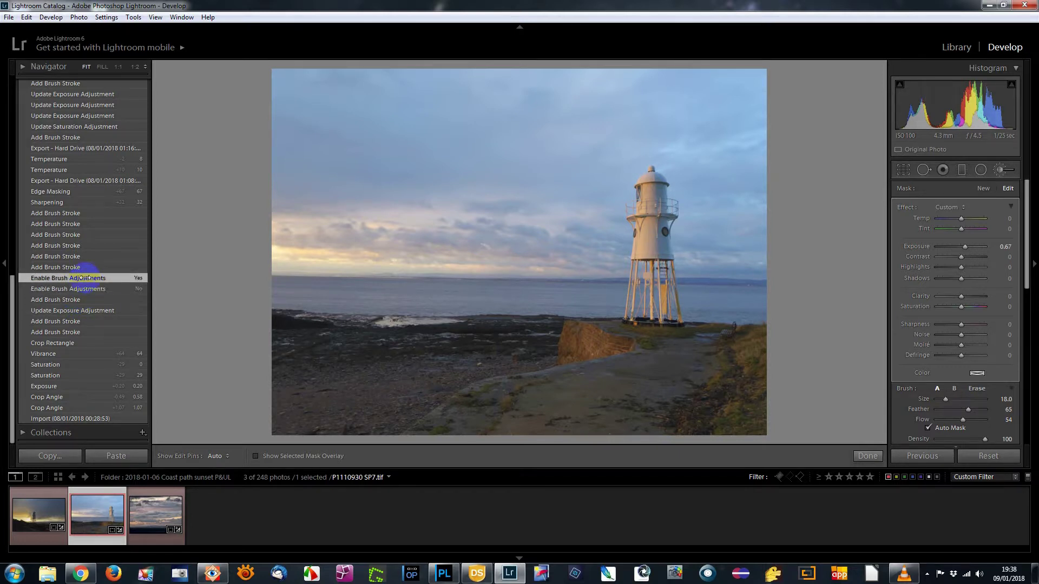
pyautogui.click(84, 290)
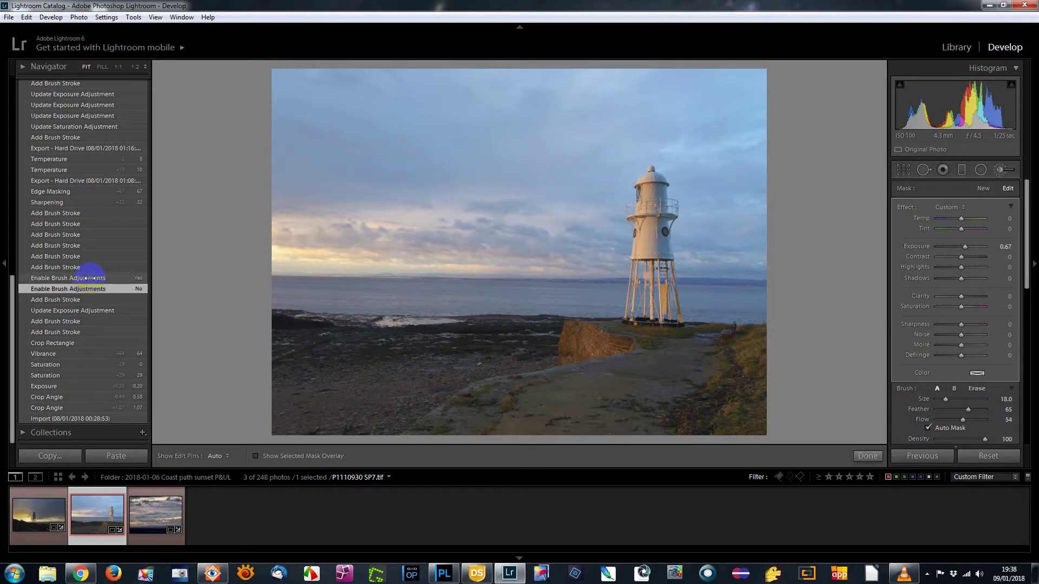
pyautogui.click(84, 277)
pyautogui.click(85, 289)
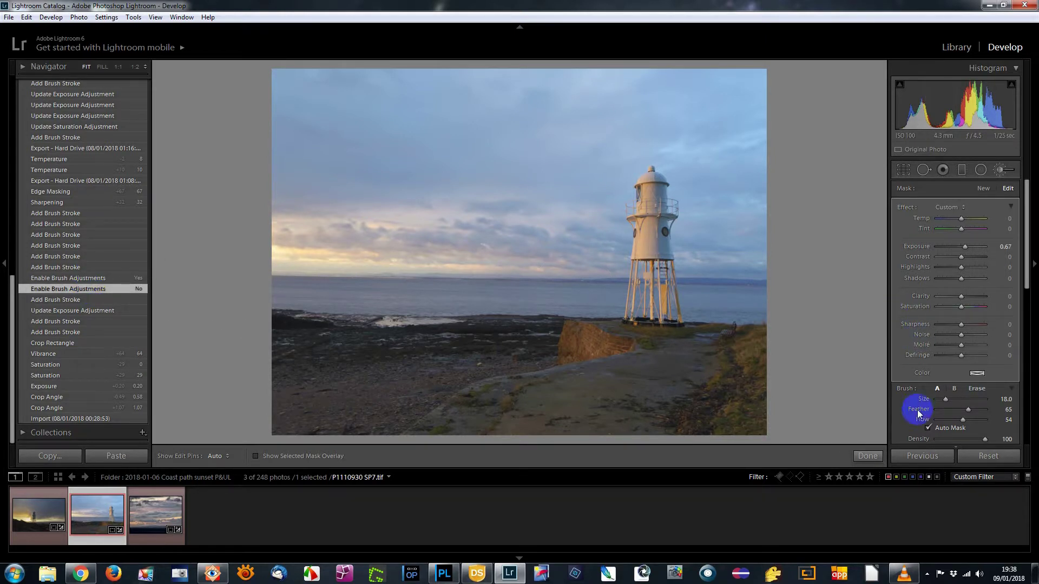
pyautogui.scroll(-3, 893, 401)
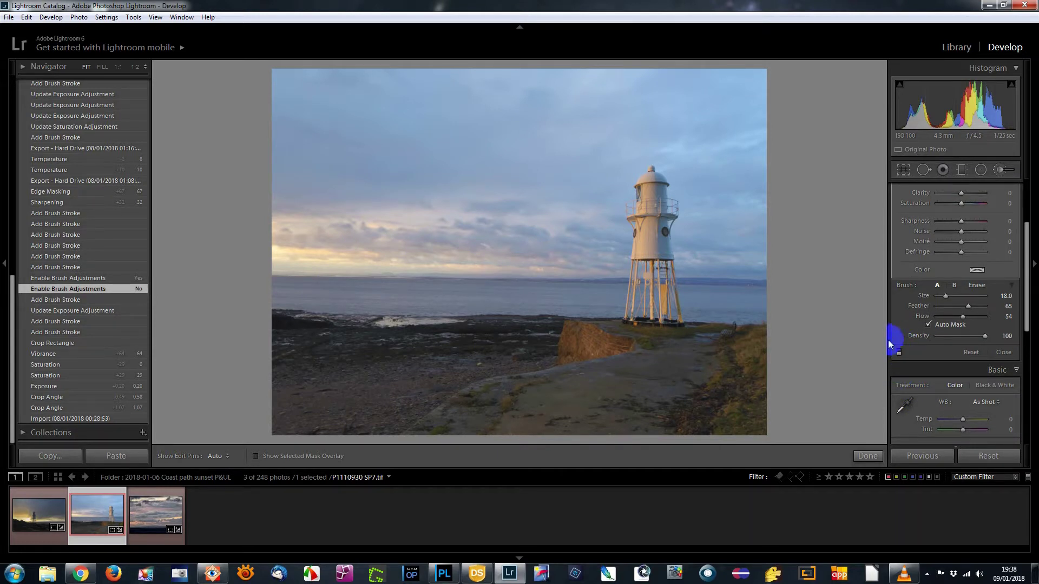
pyautogui.click(95, 280)
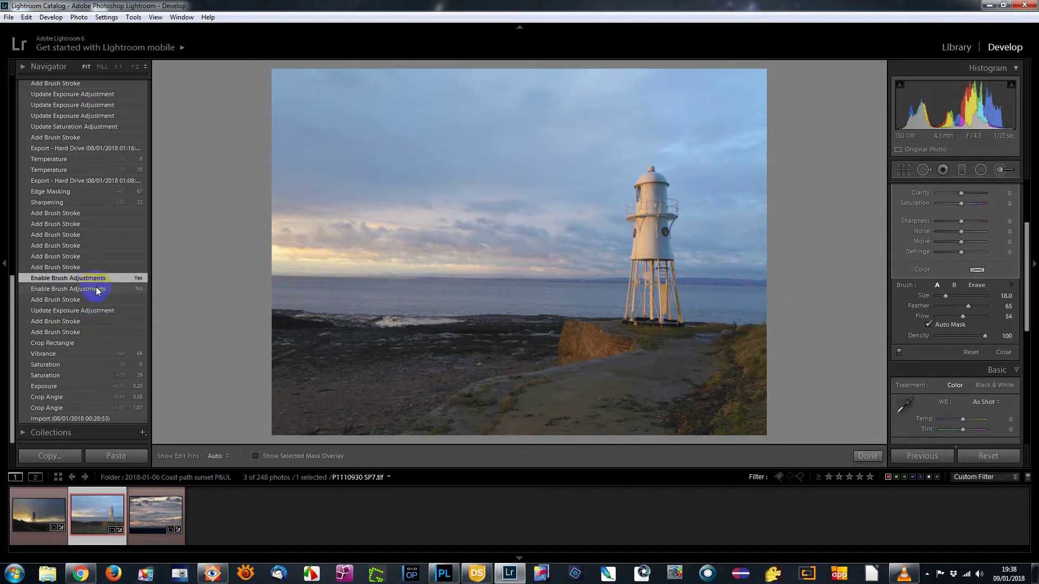
pyautogui.click(96, 289)
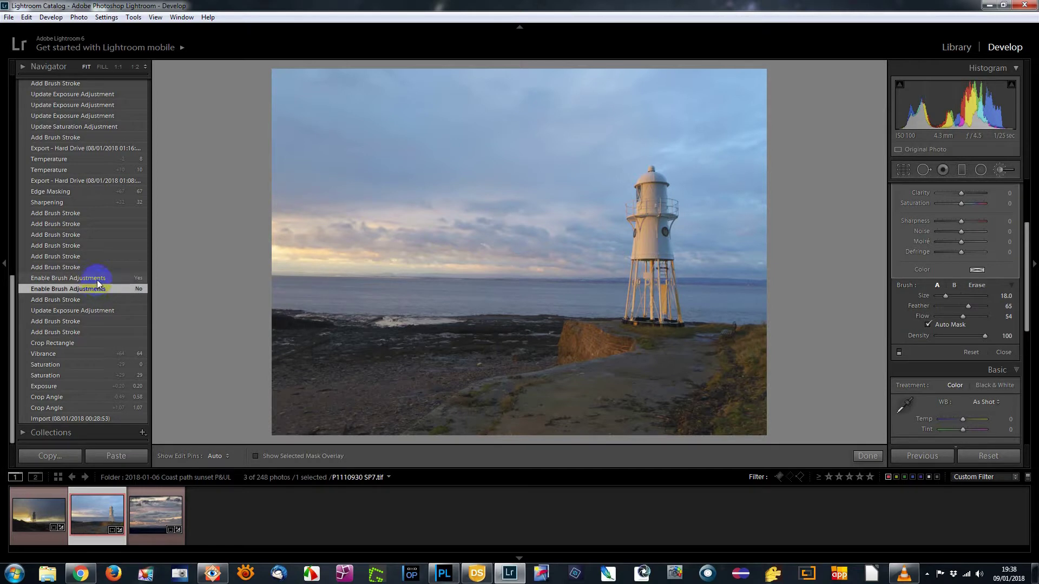
# - Re-enable brush adjustments and step back through earlier Add Brush Stroke states
pyautogui.click(95, 279)
pyautogui.click(96, 290)
pyautogui.click(86, 279)
pyautogui.click(80, 268)
# - Paint across the rock and lighthouse with the mask shown, then step back to the Exposure 0.67 mask
pyautogui.moveTo(616, 363); pyautogui.dragTo(584, 345)
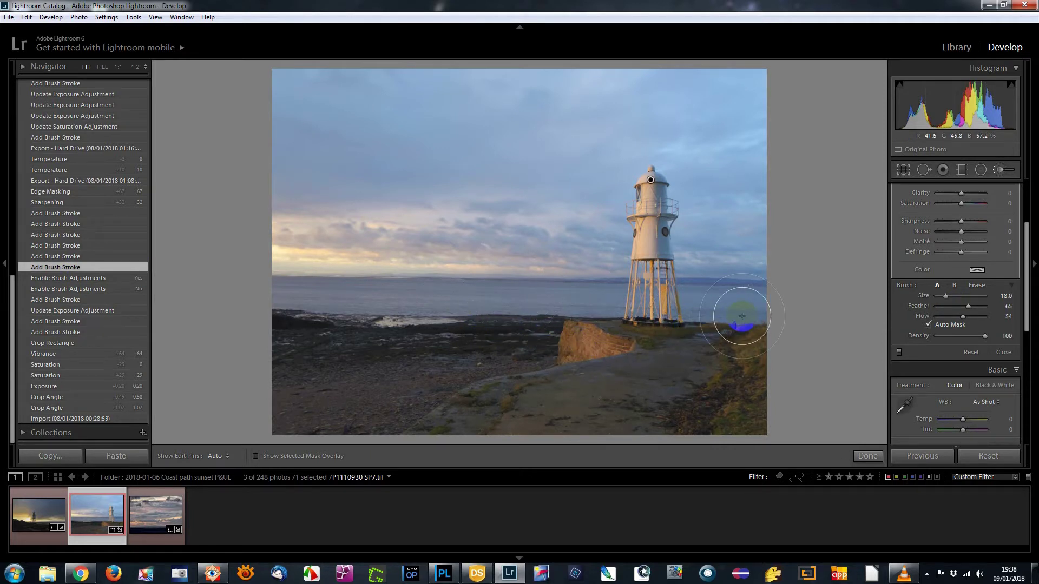
pyautogui.press('o')
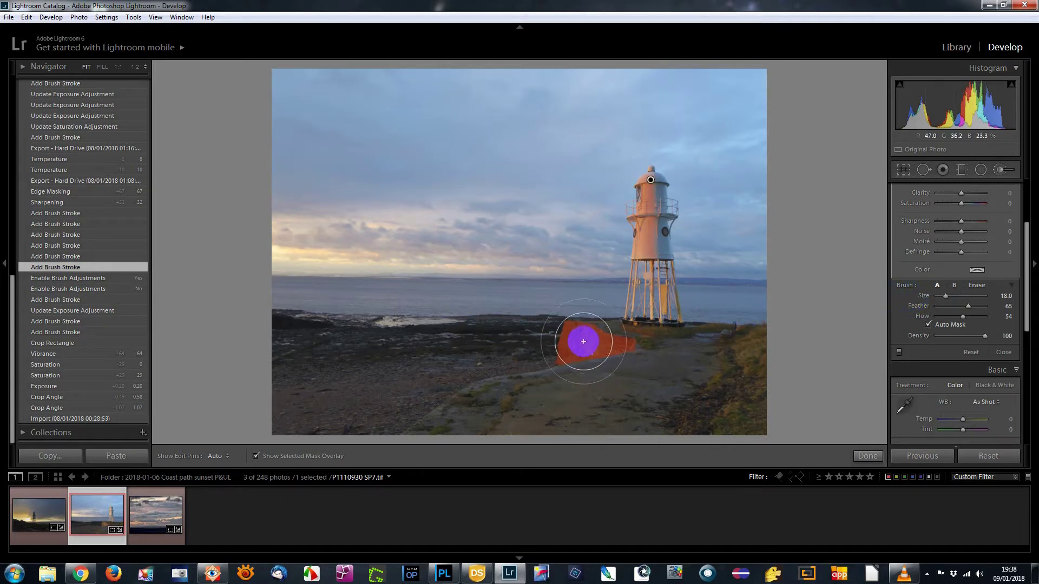
pyautogui.moveTo(590, 343)
pyautogui.mouseDown()
pyautogui.moveTo(616, 346)
pyautogui.moveTo(652, 318)
pyautogui.moveTo(658, 250)
pyautogui.moveTo(646, 199)
pyautogui.moveTo(646, 302)
pyautogui.moveTo(659, 270)
pyautogui.moveTo(650, 203)
pyautogui.moveTo(647, 285)
pyautogui.moveTo(668, 226)
pyautogui.mouseUp()
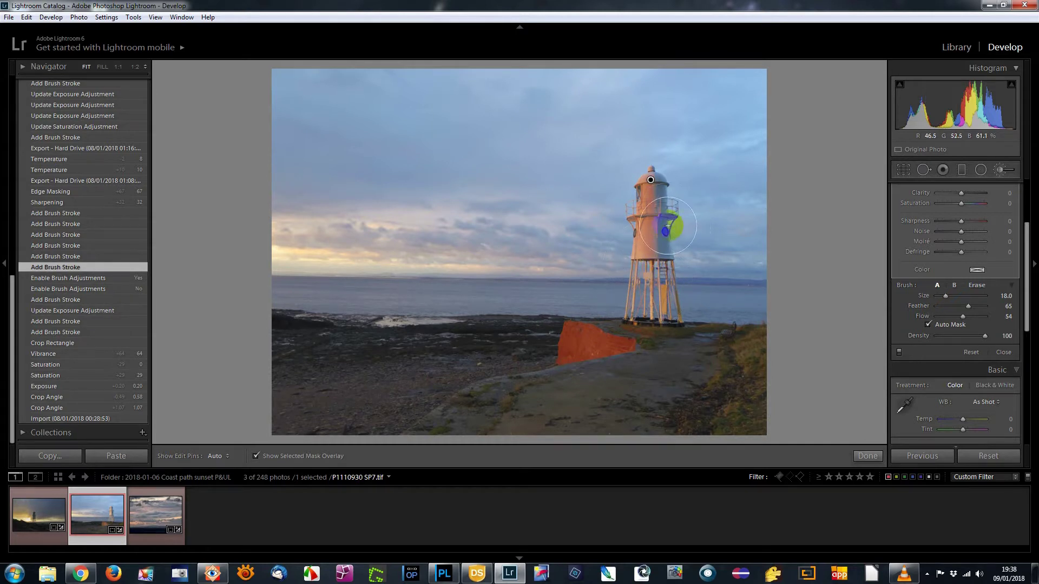
pyautogui.click(650, 181)
pyautogui.moveTo(651, 182); pyautogui.dragTo(651, 311)
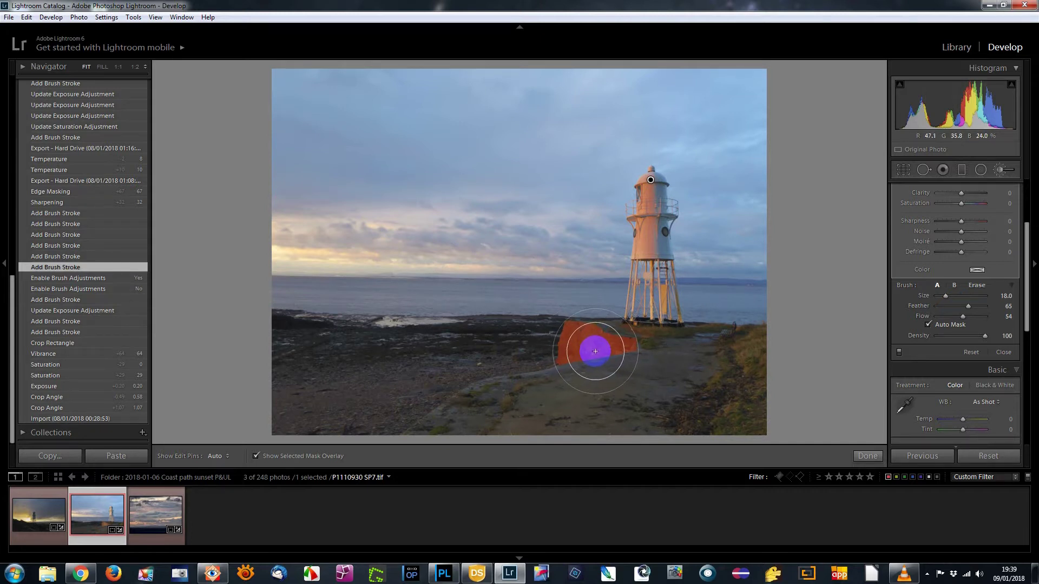
pyautogui.click(55, 255)
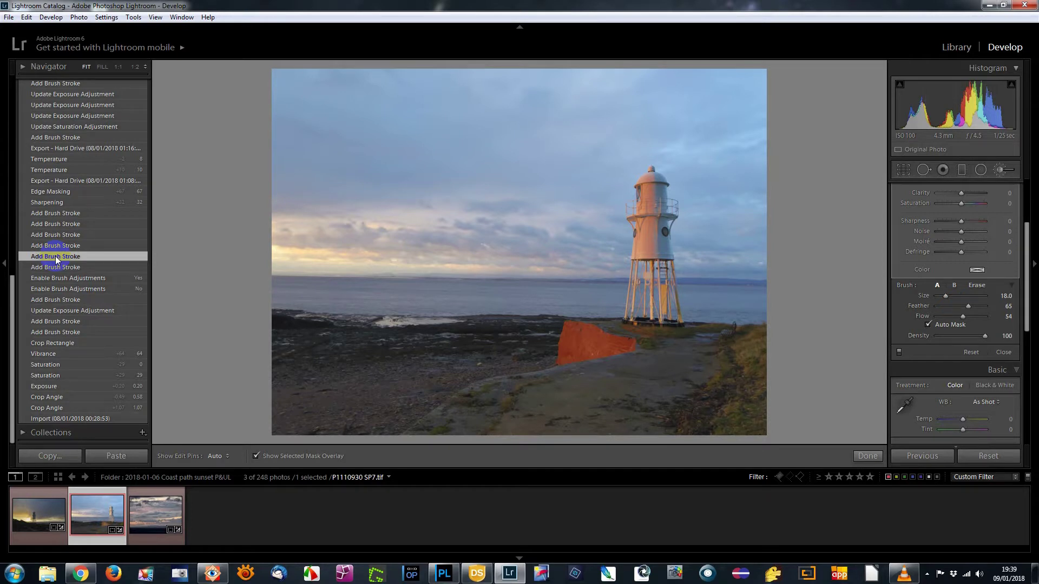
pyautogui.scroll(3, 906, 275)
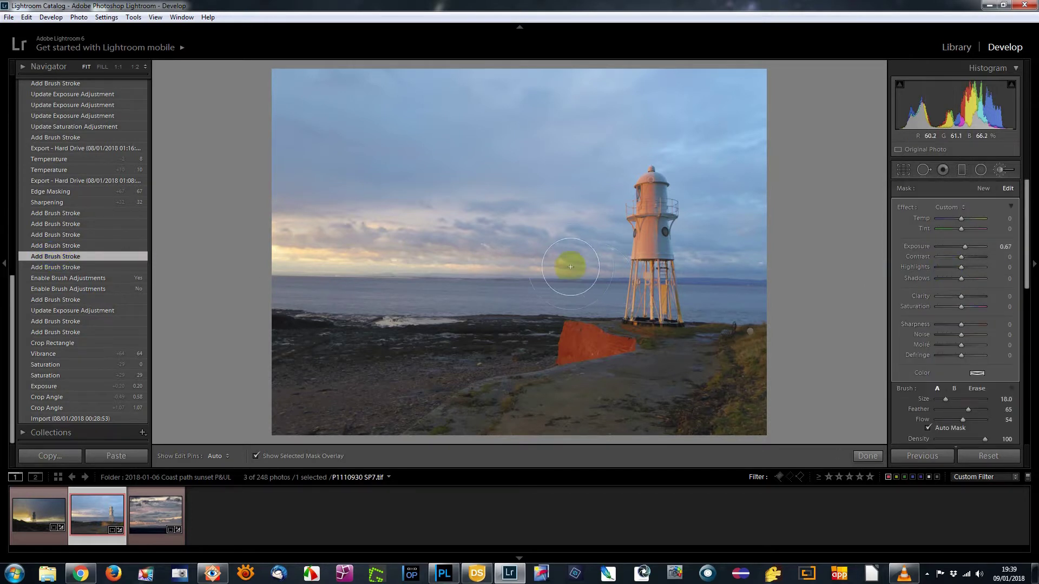
# - Inspect the grass and lighthouse-top brush masks while stepping back and forth through brush strokes
pyautogui.click(750, 332)
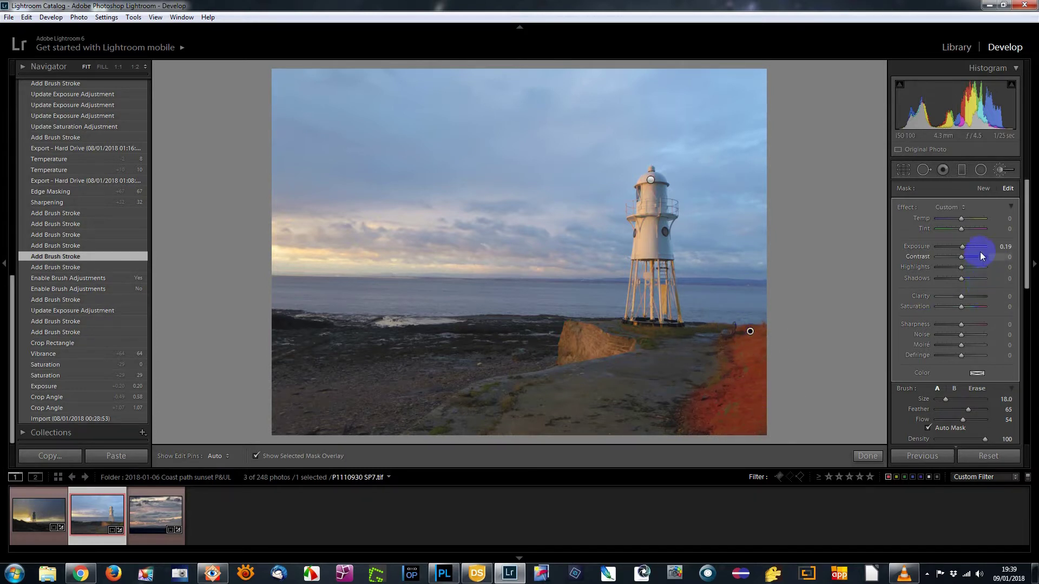
pyautogui.click(58, 245)
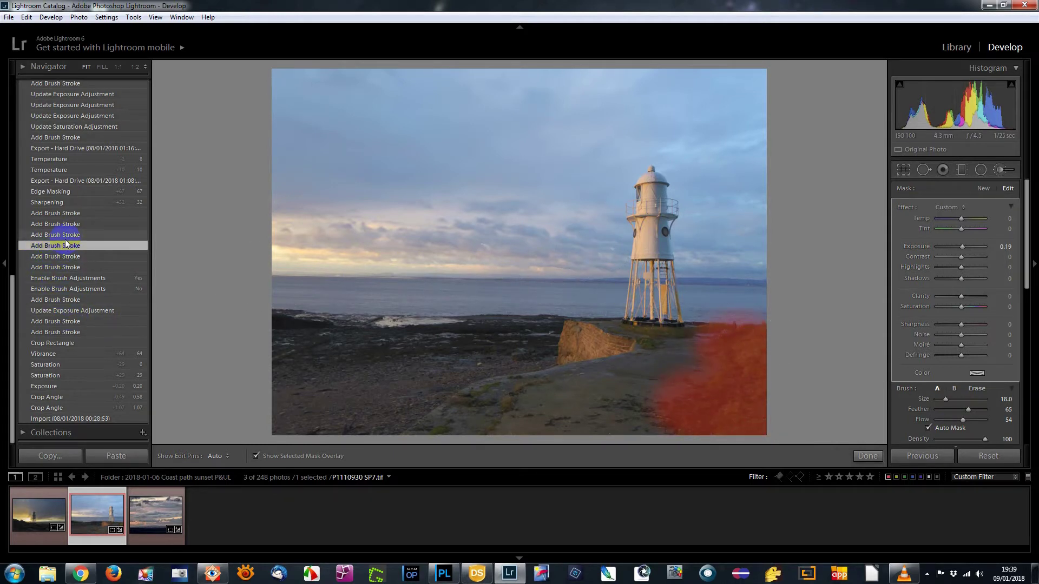
pyautogui.click(70, 235)
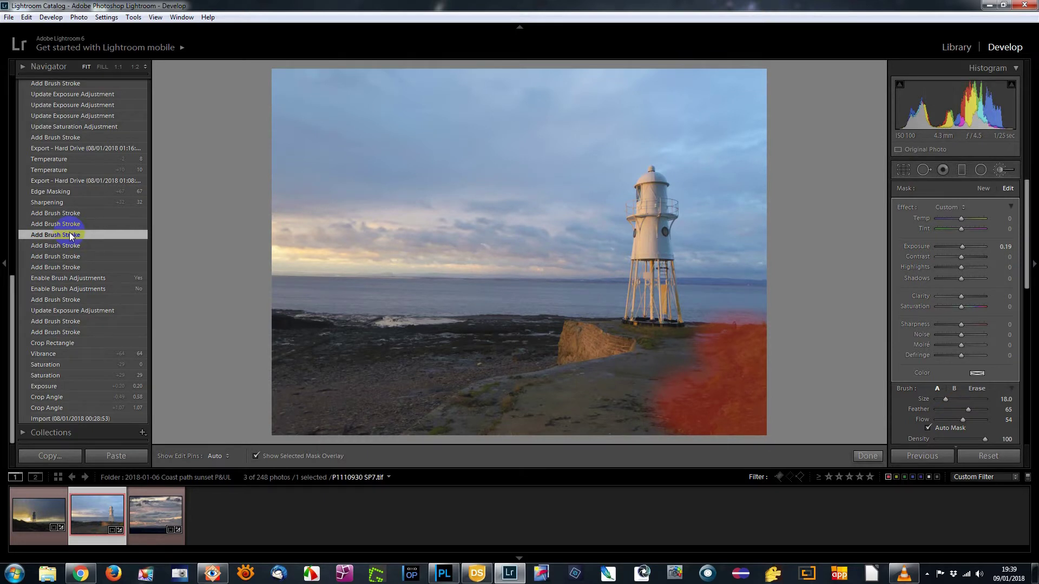
pyautogui.click(72, 246)
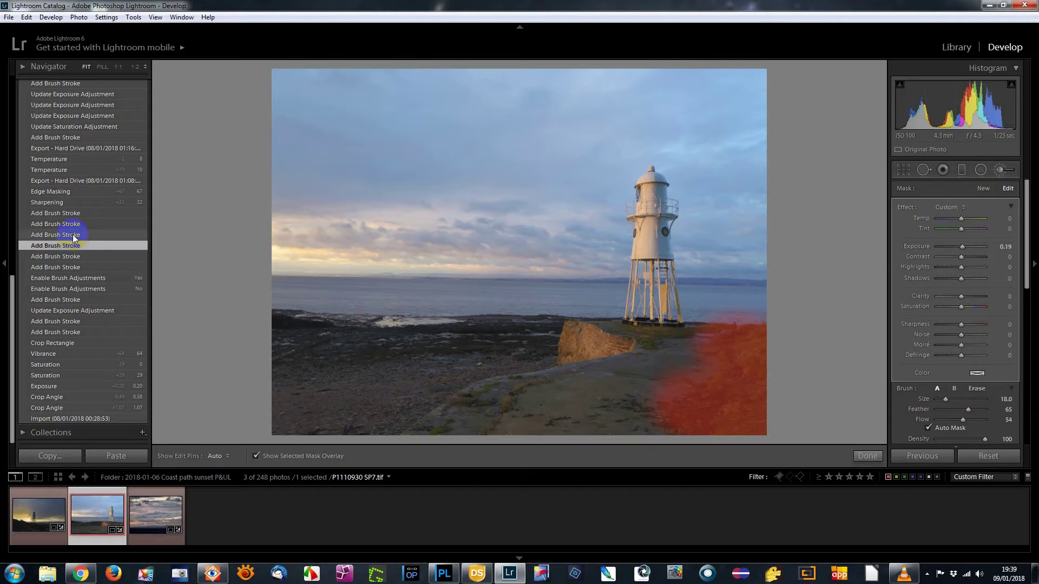
pyautogui.click(74, 235)
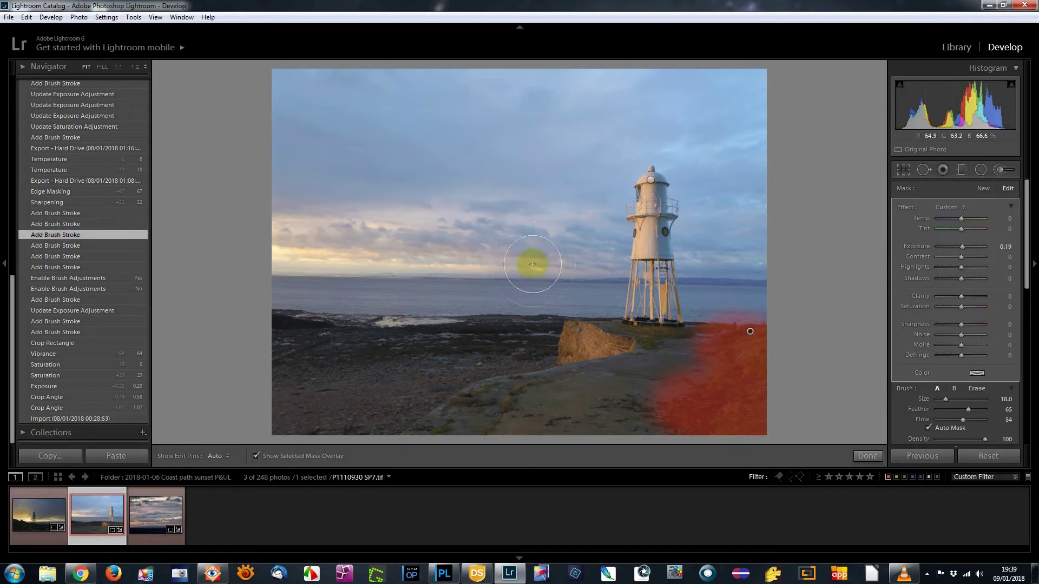
pyautogui.click(650, 180)
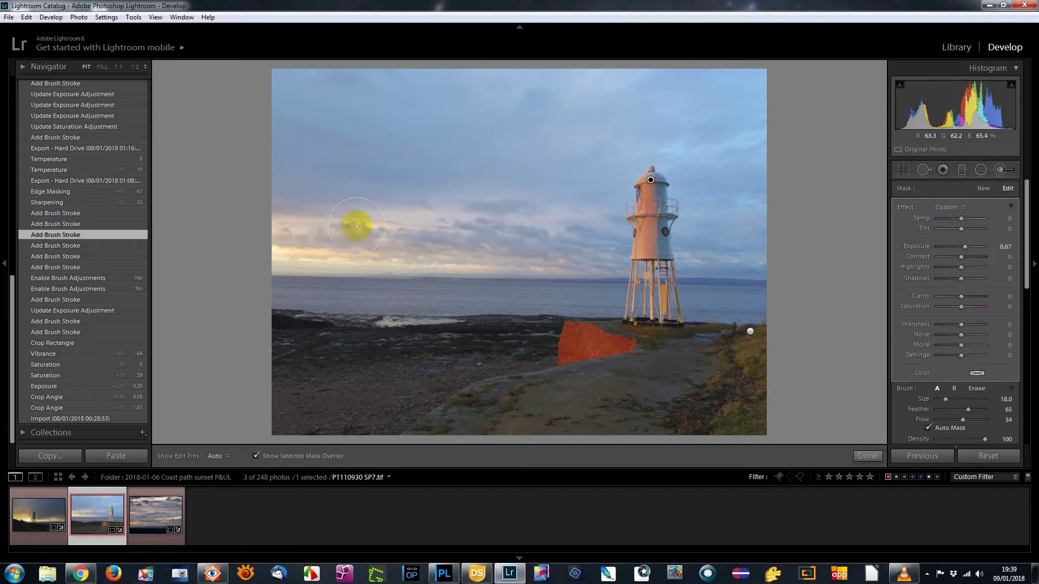
# - Step back to the earliest brush stroke, check the grass mask, then revert to Sharpening +32
pyautogui.click(50, 245)
pyautogui.click(61, 233)
pyautogui.click(62, 226)
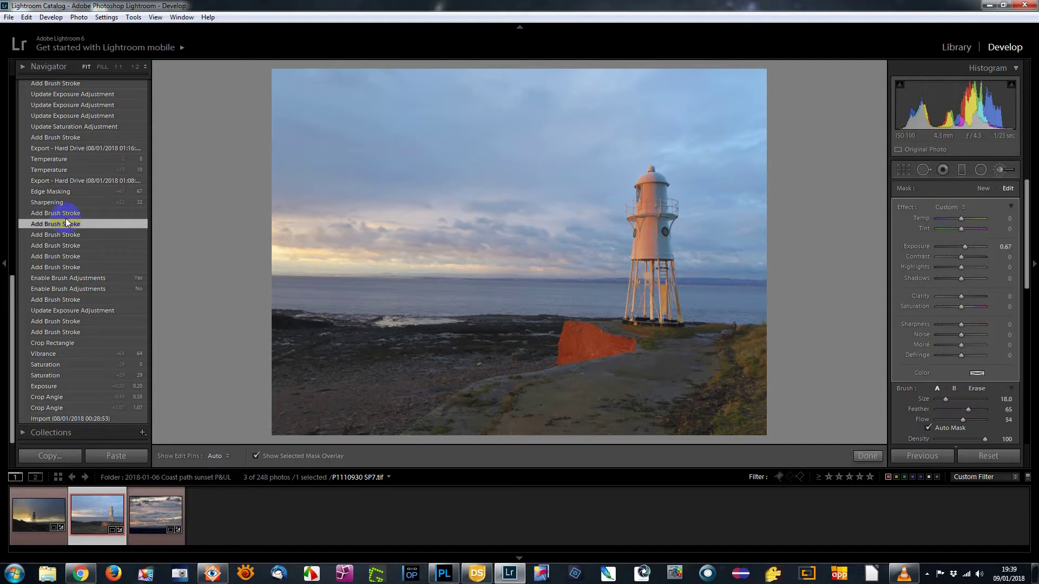
pyautogui.click(65, 214)
pyautogui.click(749, 331)
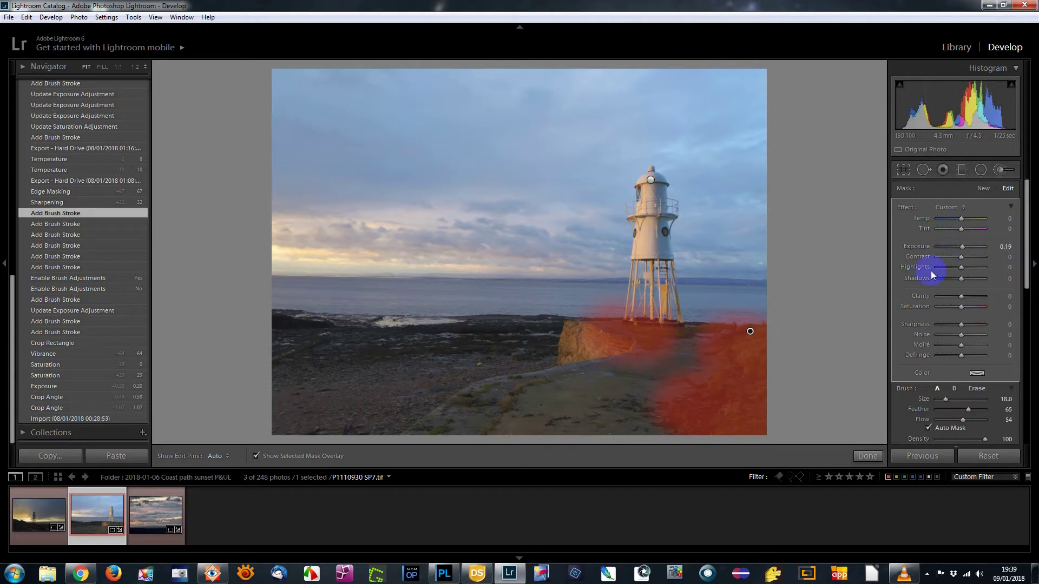
pyautogui.click(49, 203)
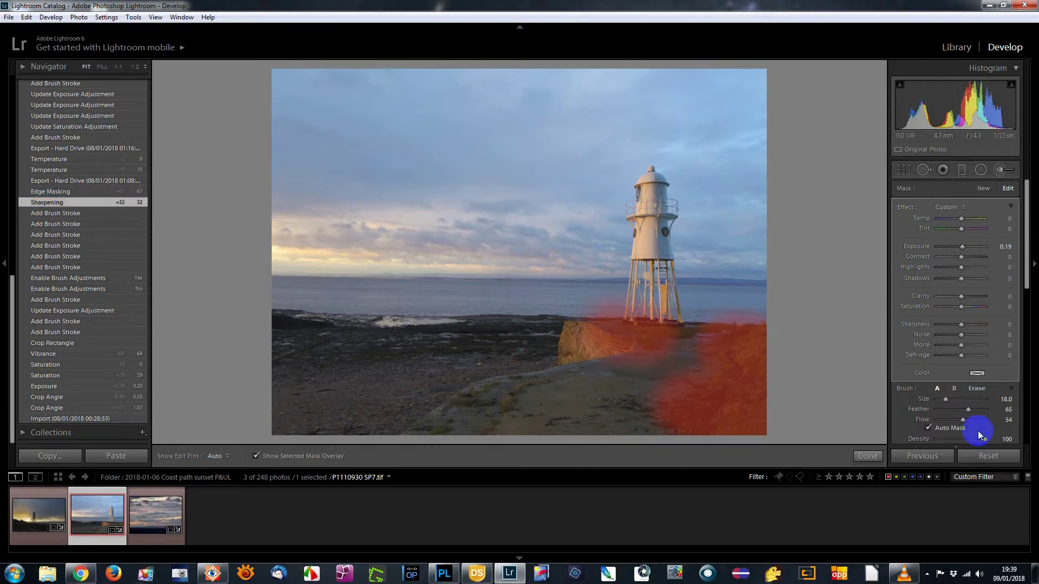
# - Close the Adjustment Brush and swap the Basic panel for the Detail panel
pyautogui.click(1000, 171)
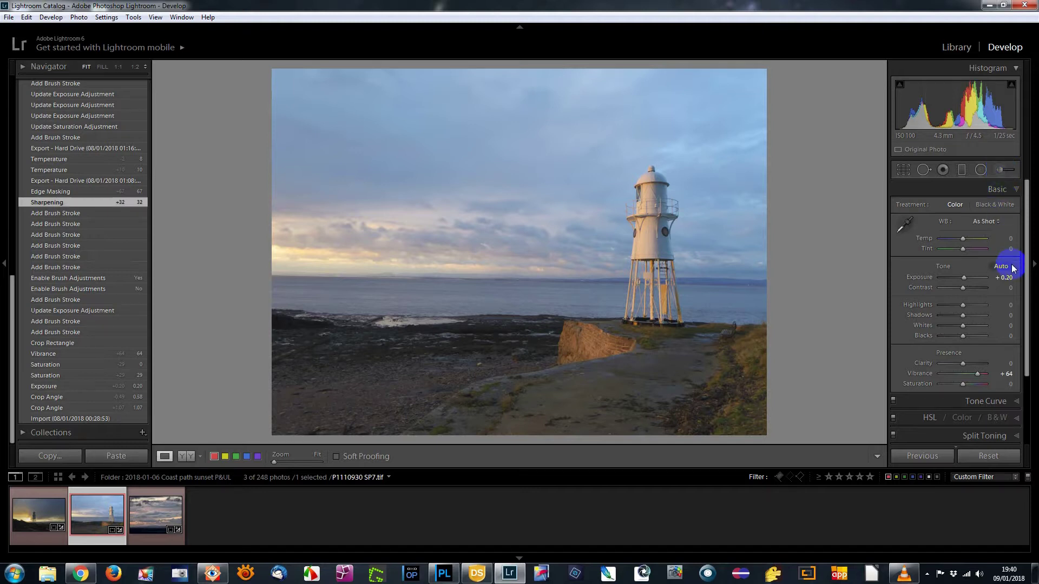
pyautogui.click(1013, 189)
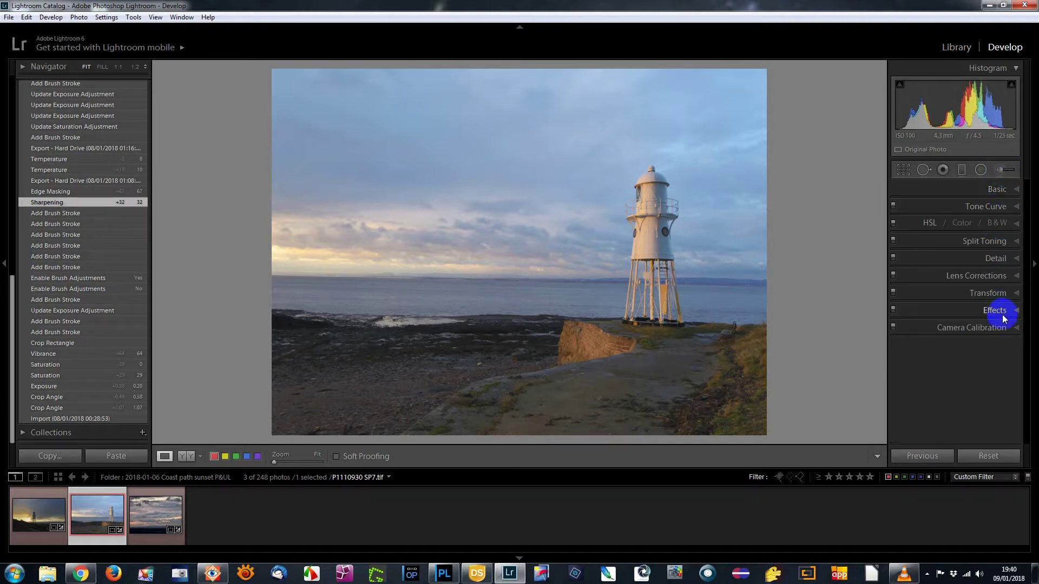
pyautogui.click(1011, 259)
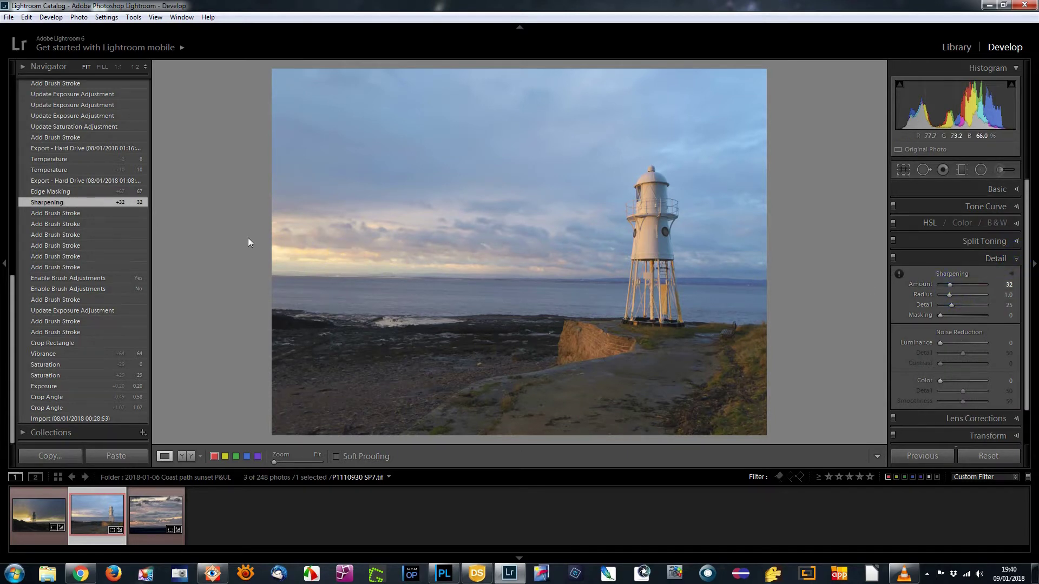
# - Preview the Edge Masking +67 edge mask (Amount 32), then jump to the 01:08 export state
pyautogui.click(54, 190)
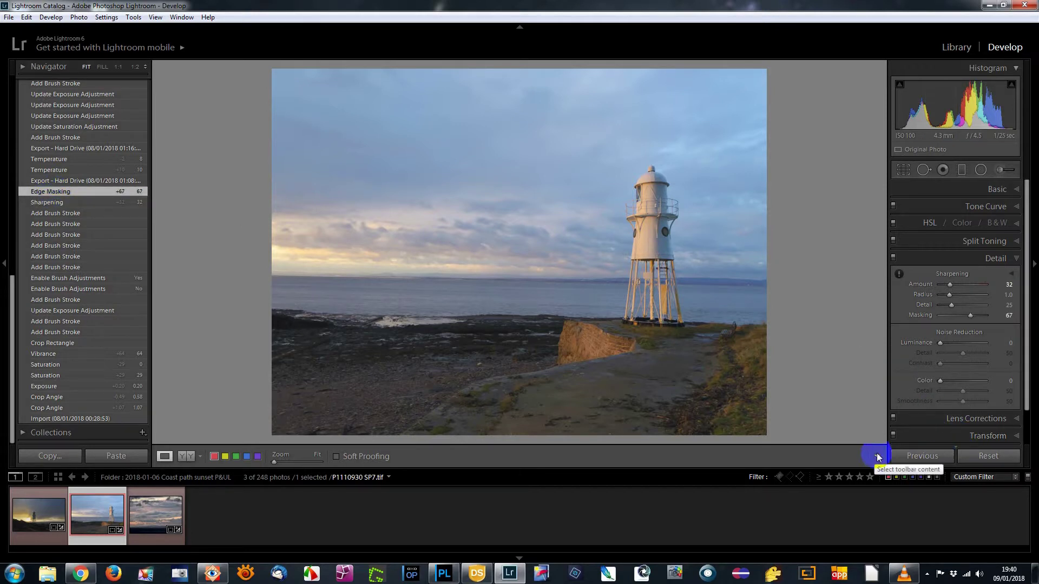
pyautogui.keyDown('alt'); pyautogui.click(970, 316); pyautogui.keyUp('alt')
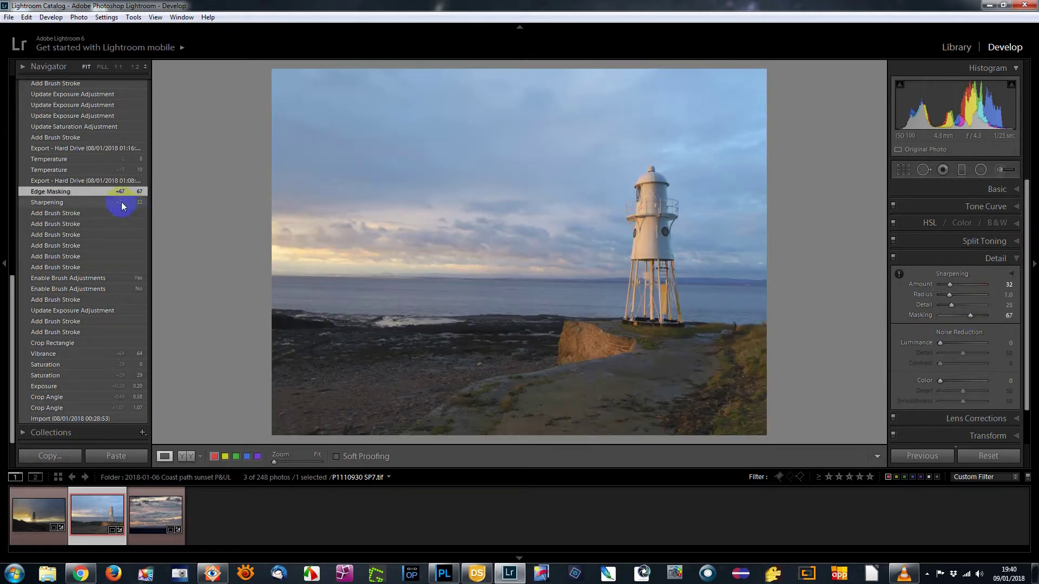
pyautogui.click(89, 181)
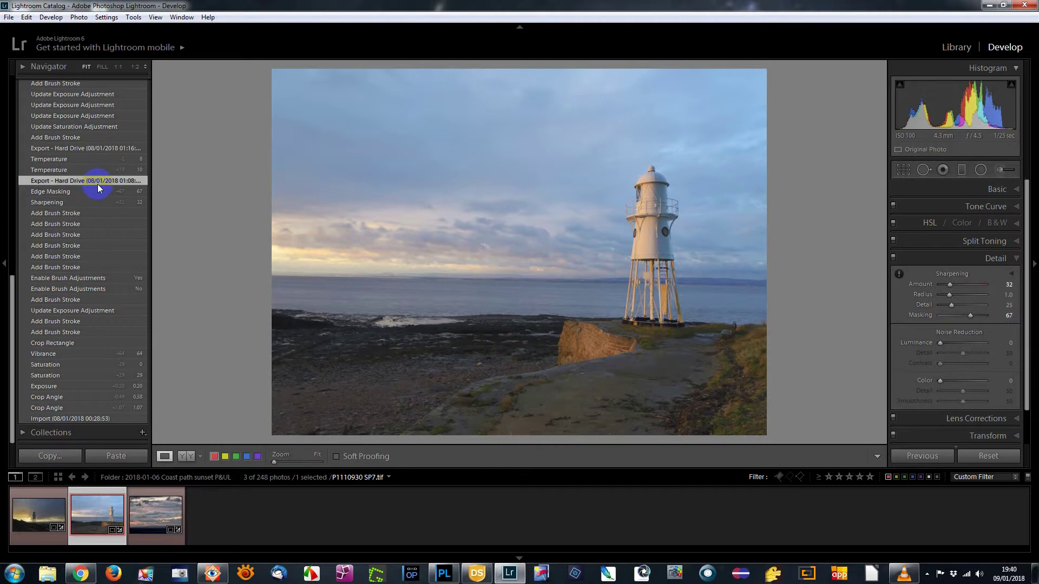
# - With the Basic panel shown, step from Temperature +10 back to the 01:16 export state at Temp +8
pyautogui.click(52, 171)
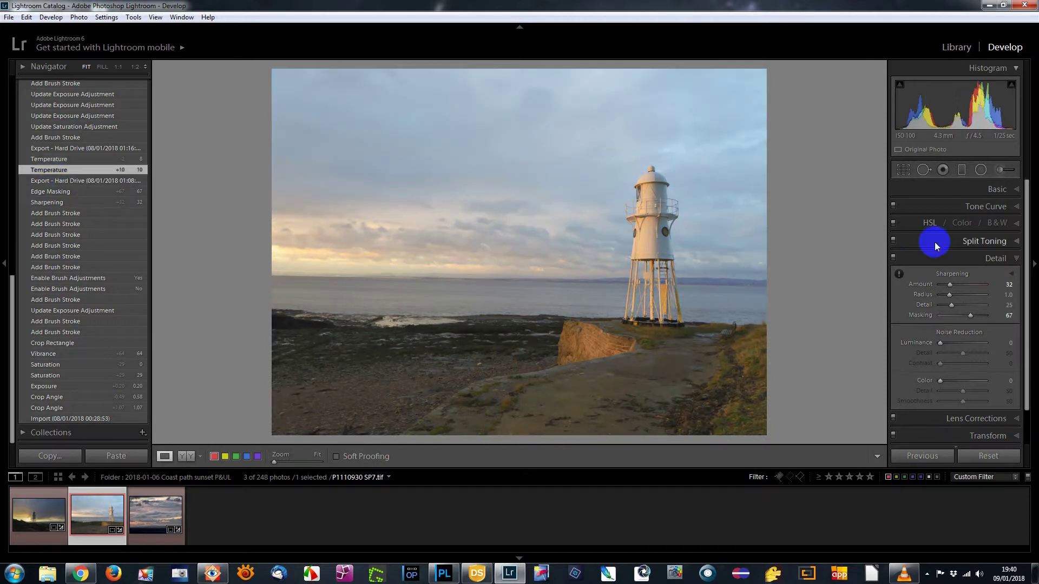
pyautogui.click(1014, 259)
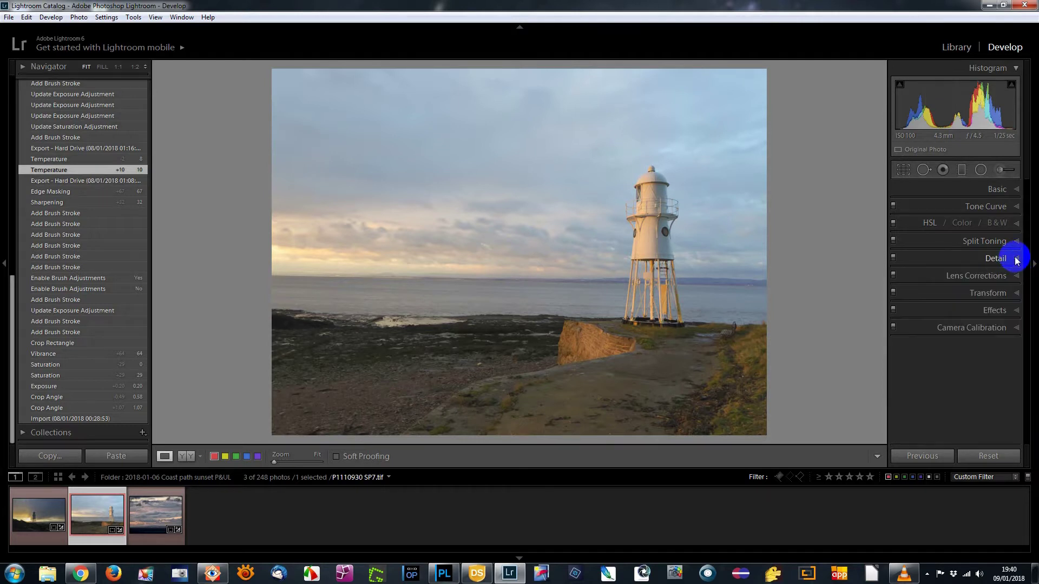
pyautogui.click(1011, 187)
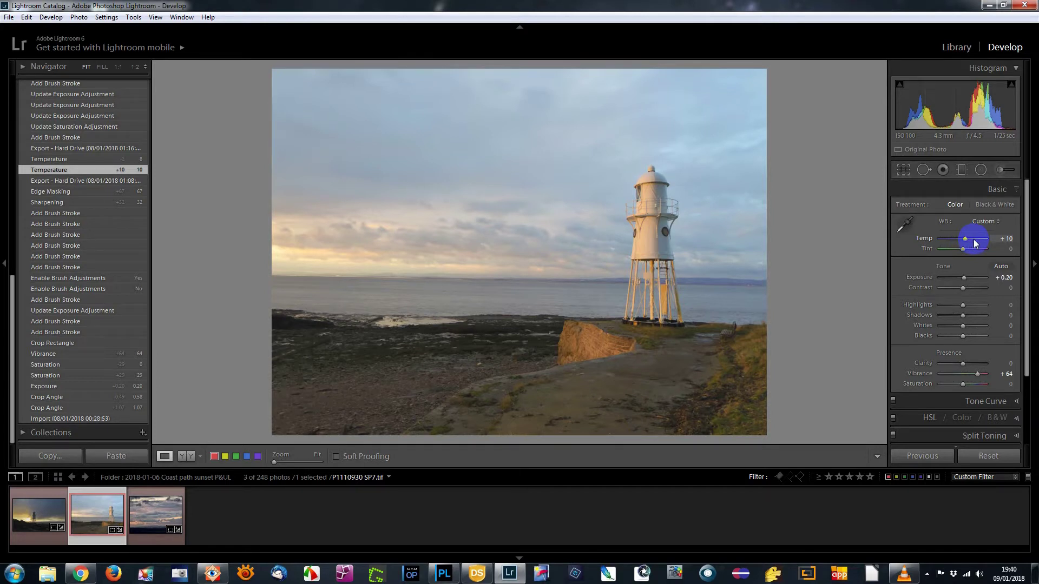
pyautogui.click(40, 170)
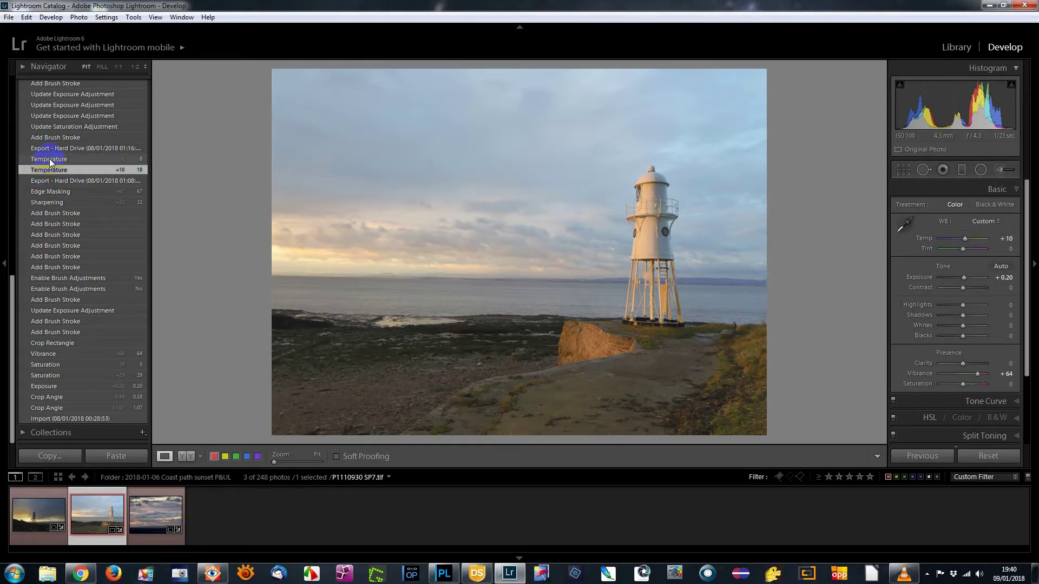
pyautogui.click(50, 158)
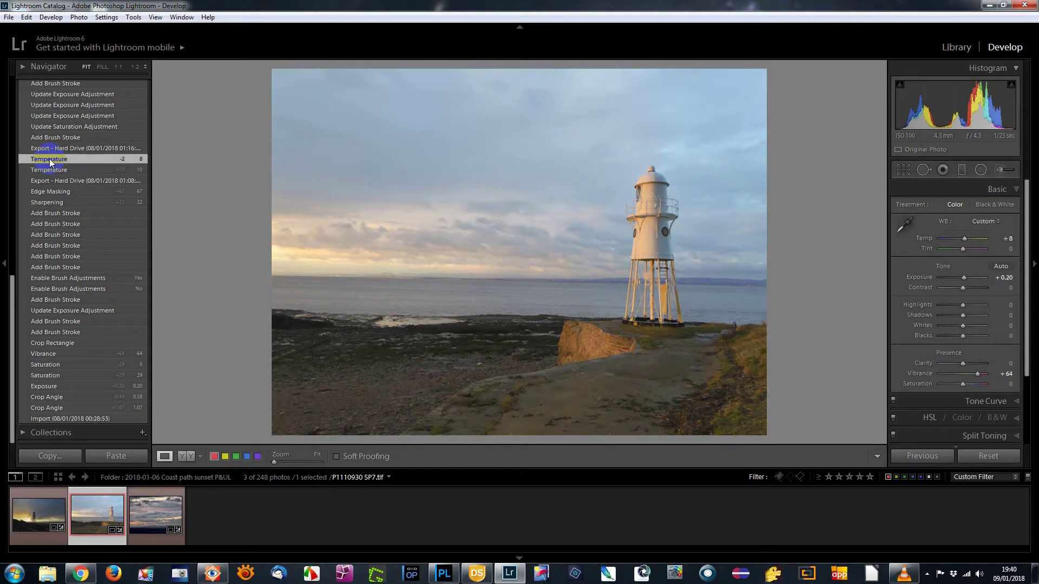
pyautogui.click(54, 149)
pyautogui.scroll(5, 54, 154)
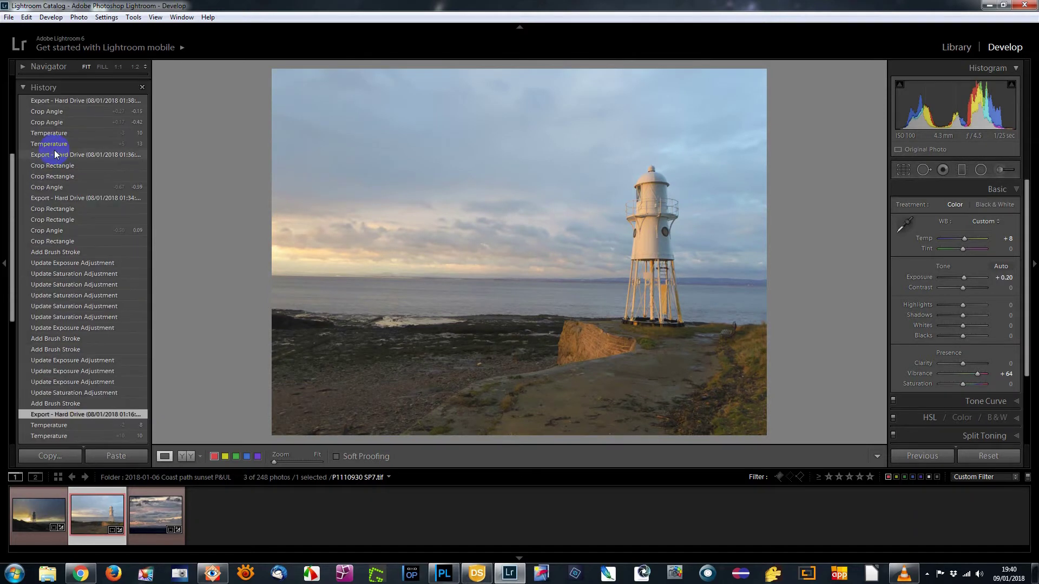
# - Check the rock's brush mask (Exposure 0.60, Saturation 19), then revert to the wide sky-and-tower Crop Rectangle state
pyautogui.click(67, 404)
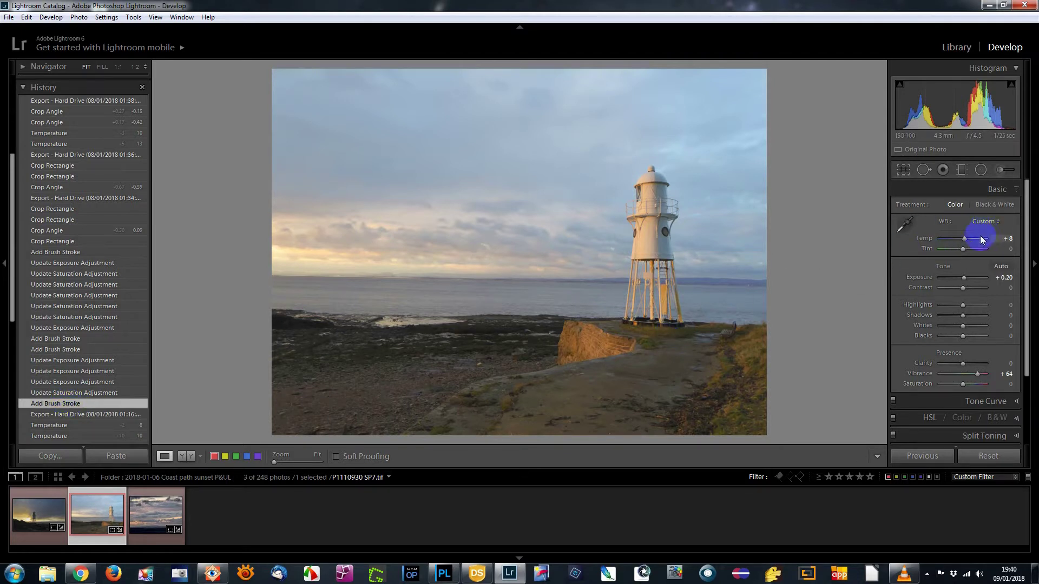
pyautogui.click(1001, 169)
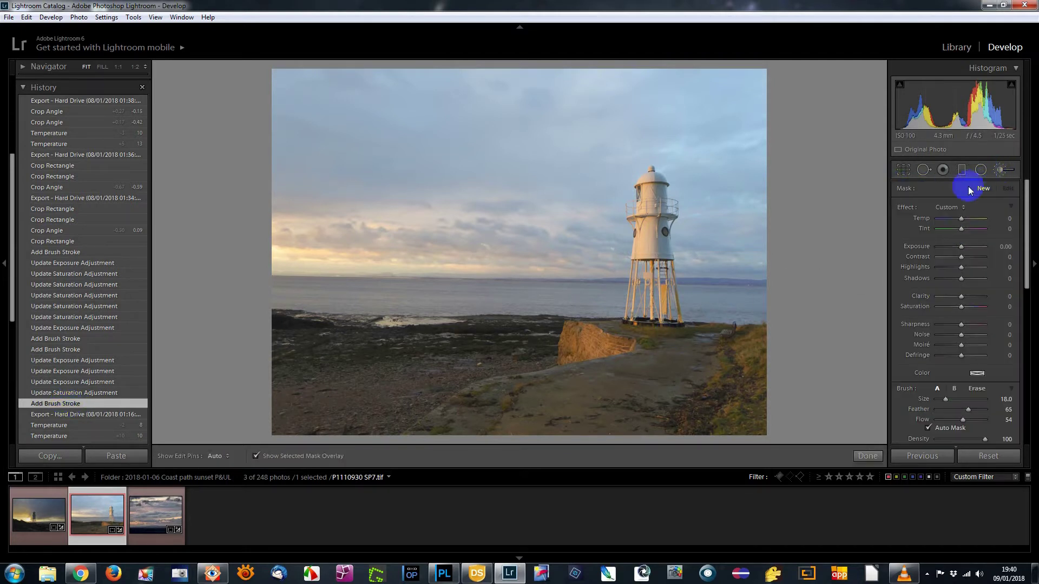
pyautogui.click(620, 344)
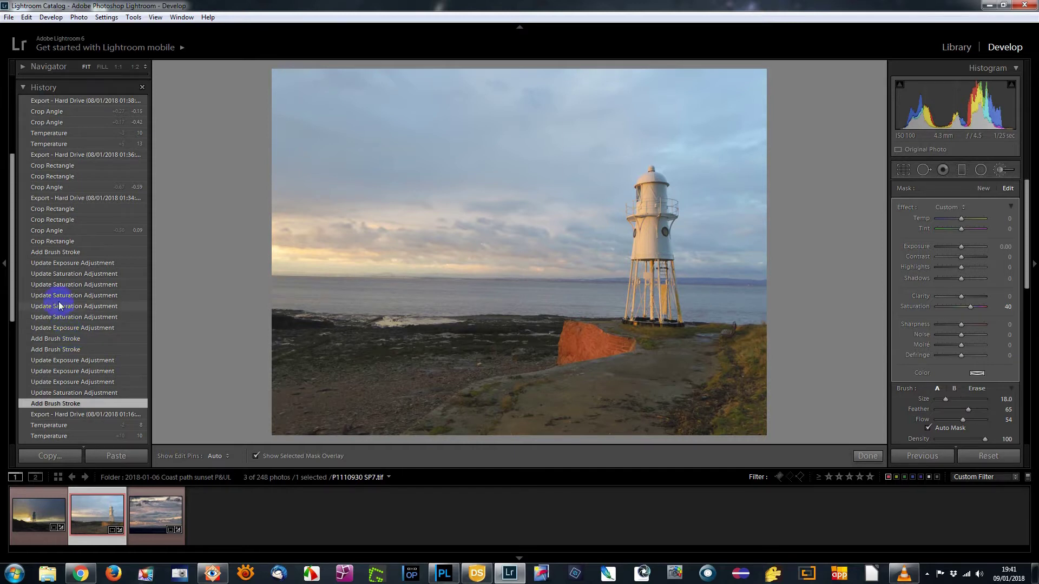
pyautogui.click(58, 241)
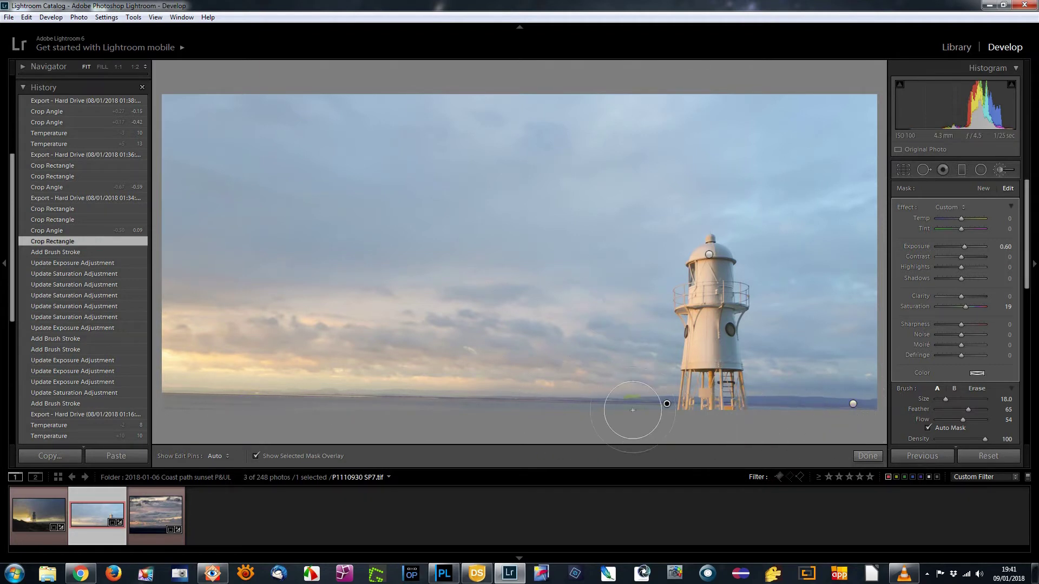
# - Step through the crop and Crop Angle states, hide the mask overlay, and preview the wider crop showing shore and rock
pyautogui.click(46, 251)
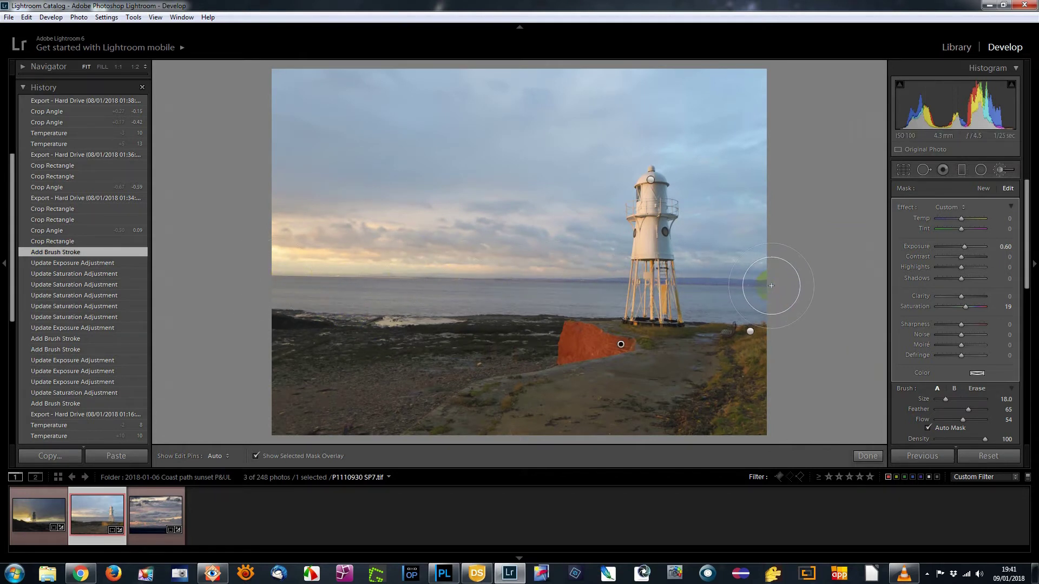
pyautogui.click(64, 241)
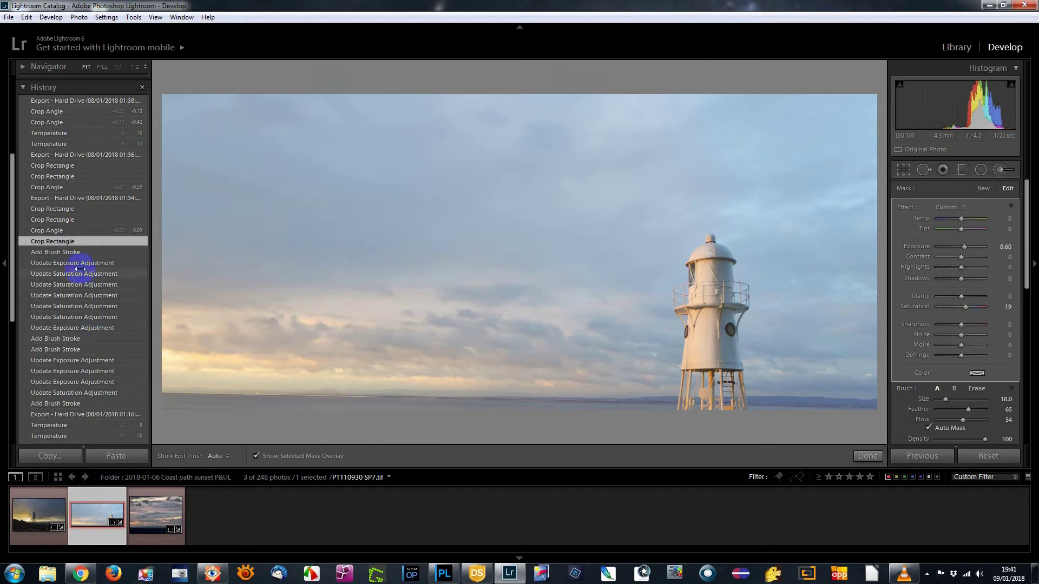
pyautogui.click(52, 231)
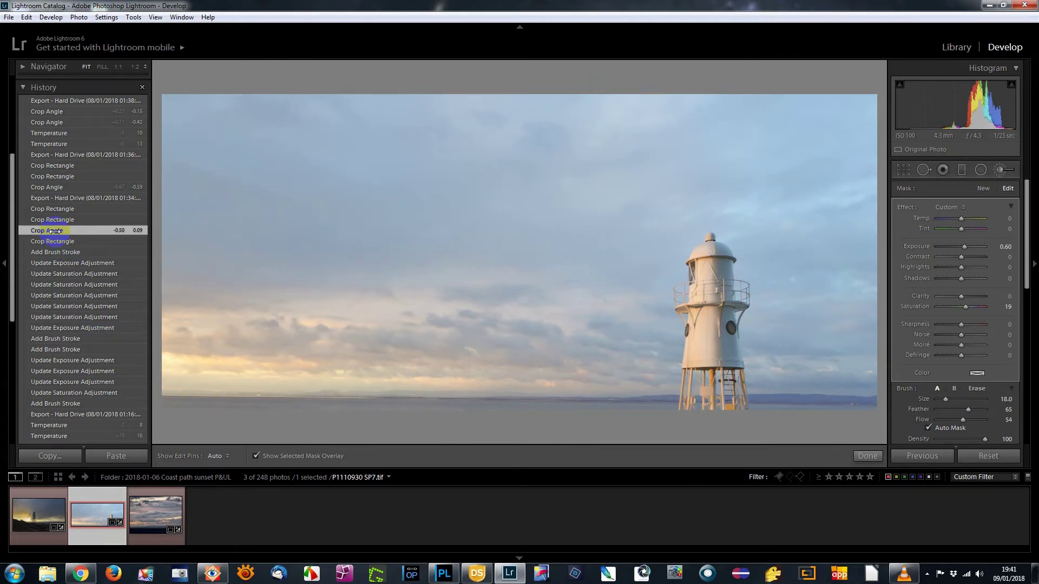
pyautogui.click(56, 220)
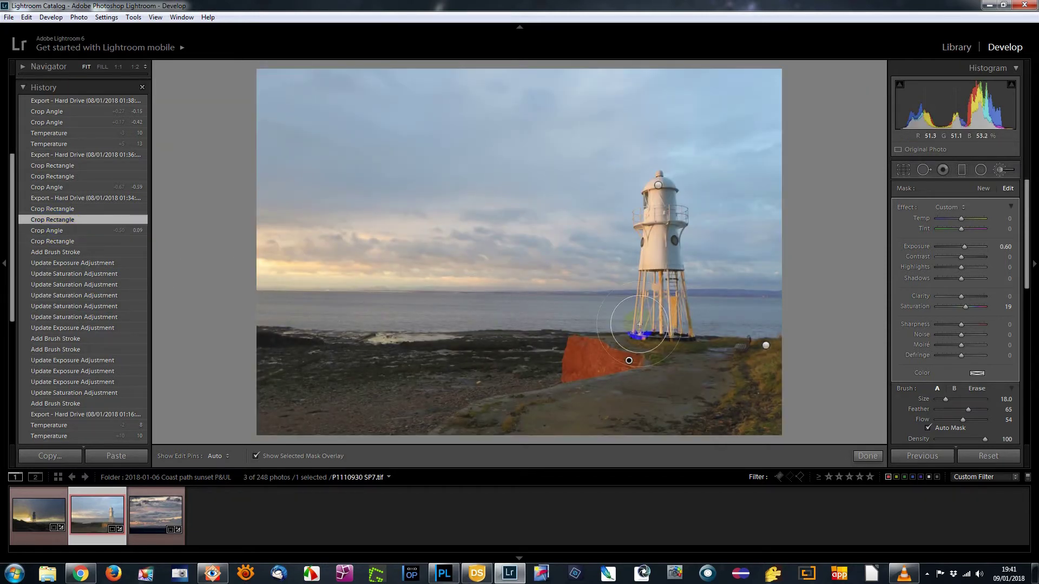
pyautogui.press('o')
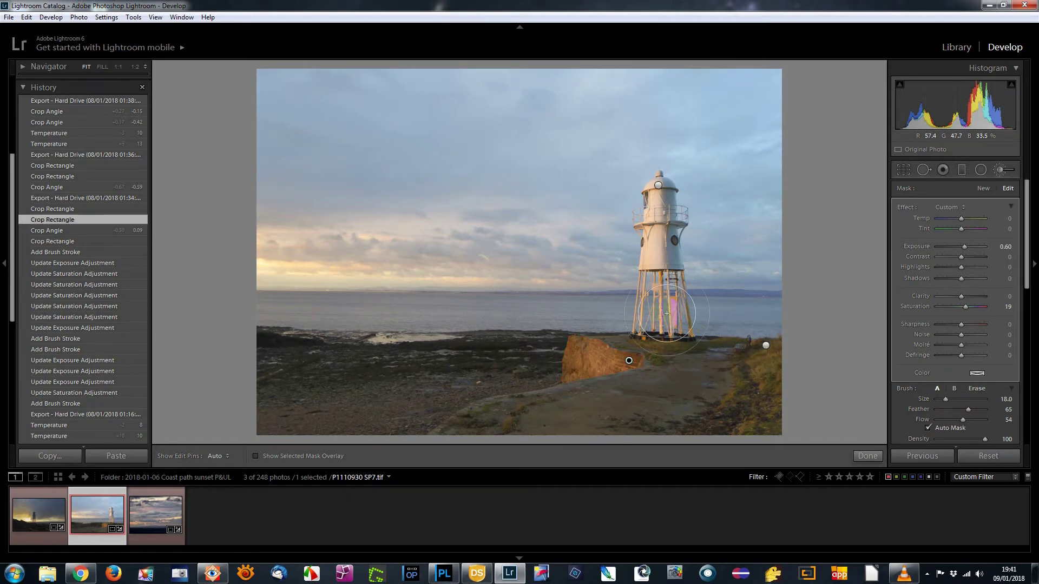
pyautogui.click(64, 210)
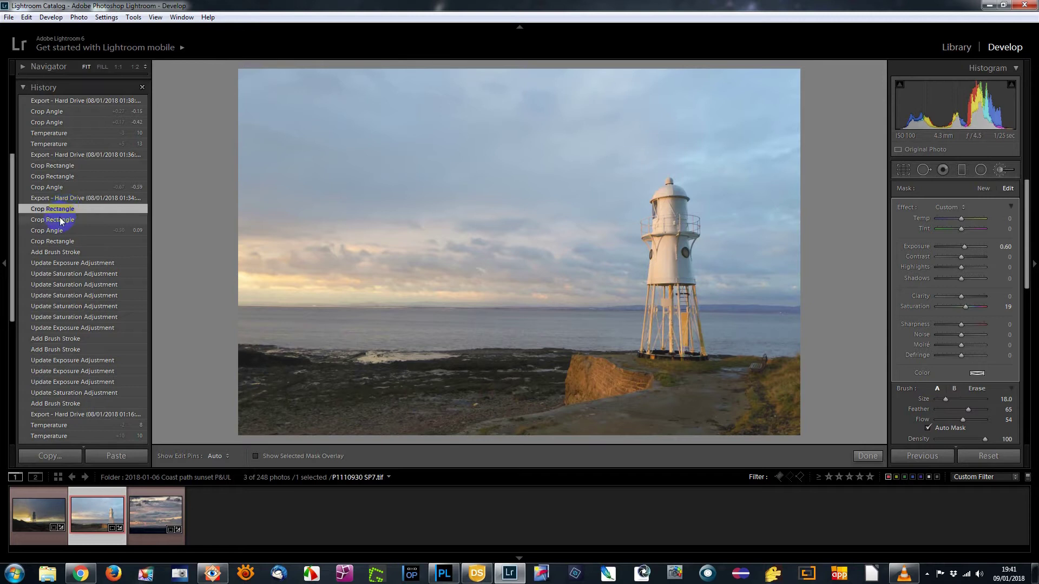
# - Compare the tighter and wider crop steps, then step back through the 01:34 and 01:36 export states
pyautogui.click(62, 218)
pyautogui.click(62, 211)
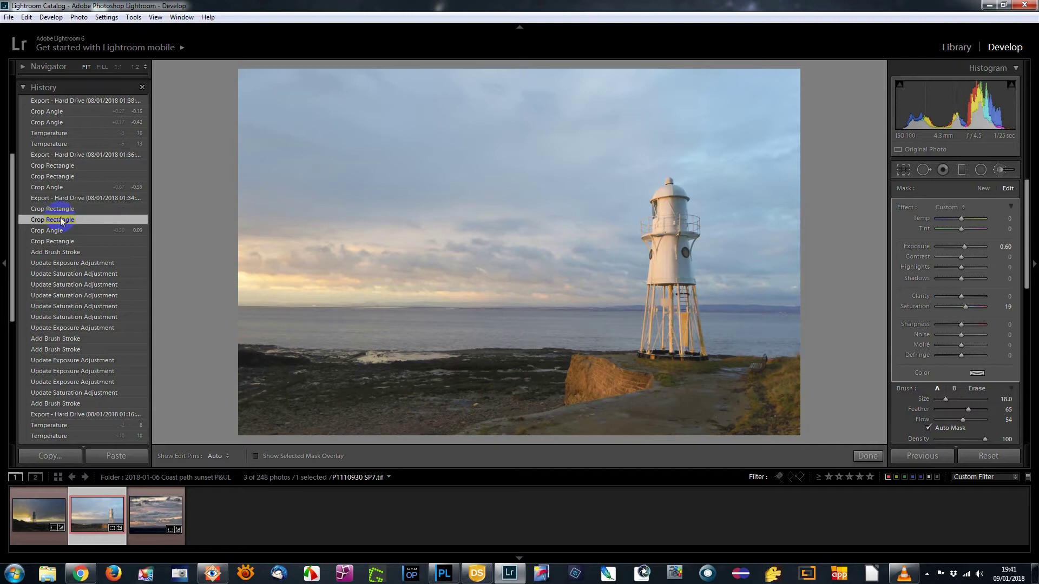
pyautogui.click(62, 219)
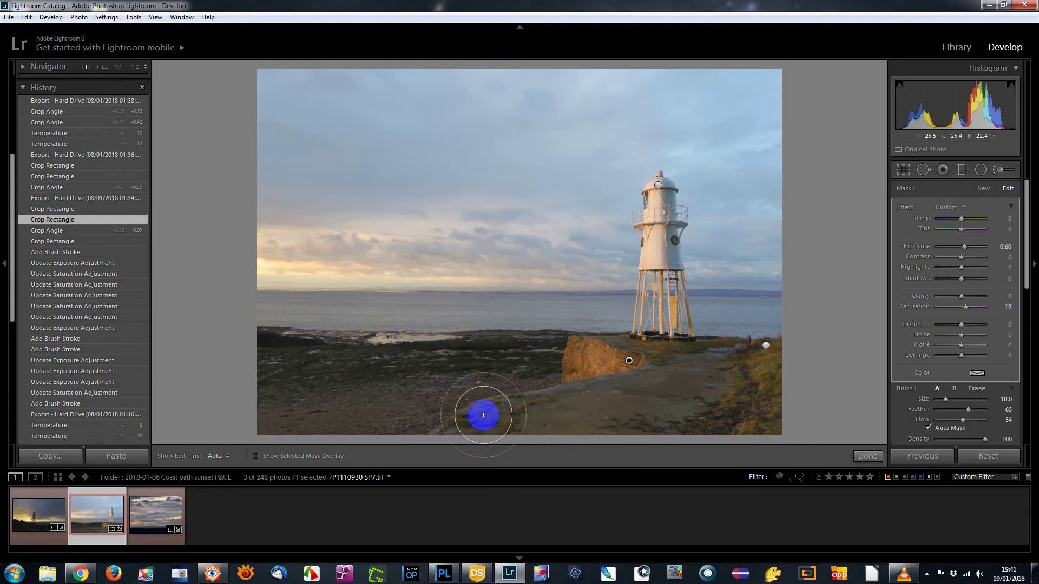
pyautogui.click(41, 210)
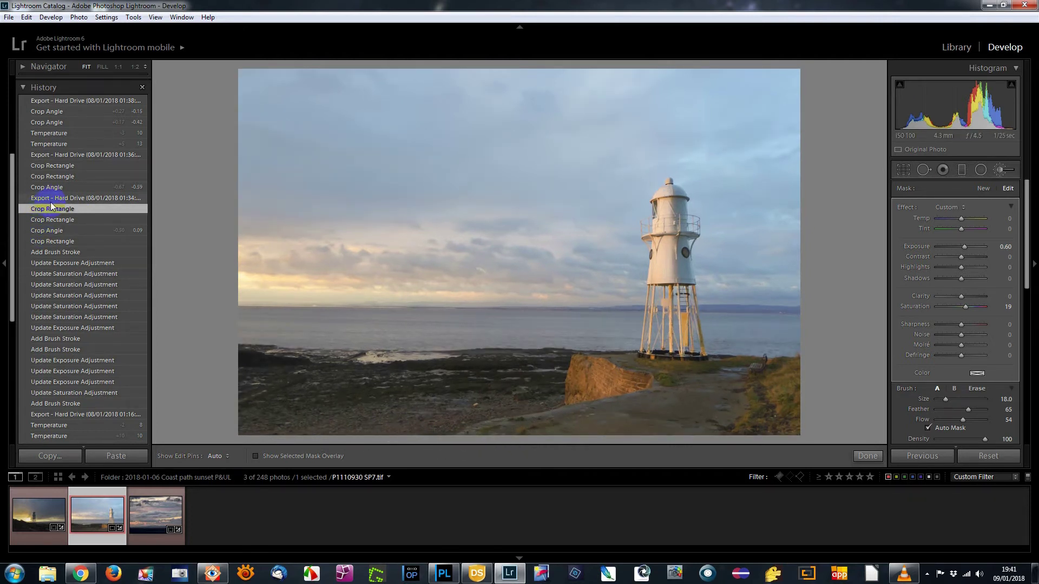
pyautogui.click(54, 199)
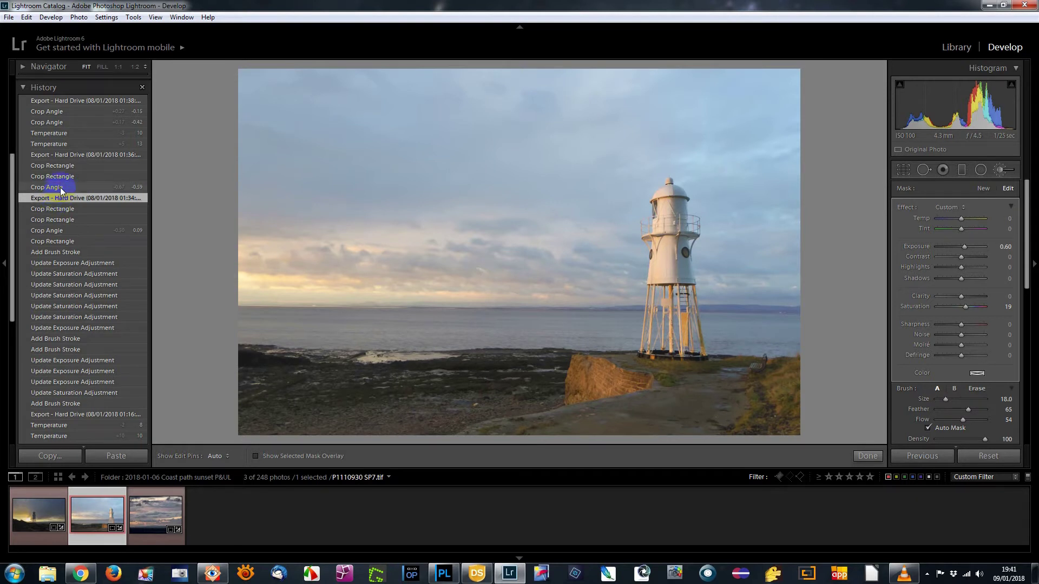
pyautogui.click(60, 188)
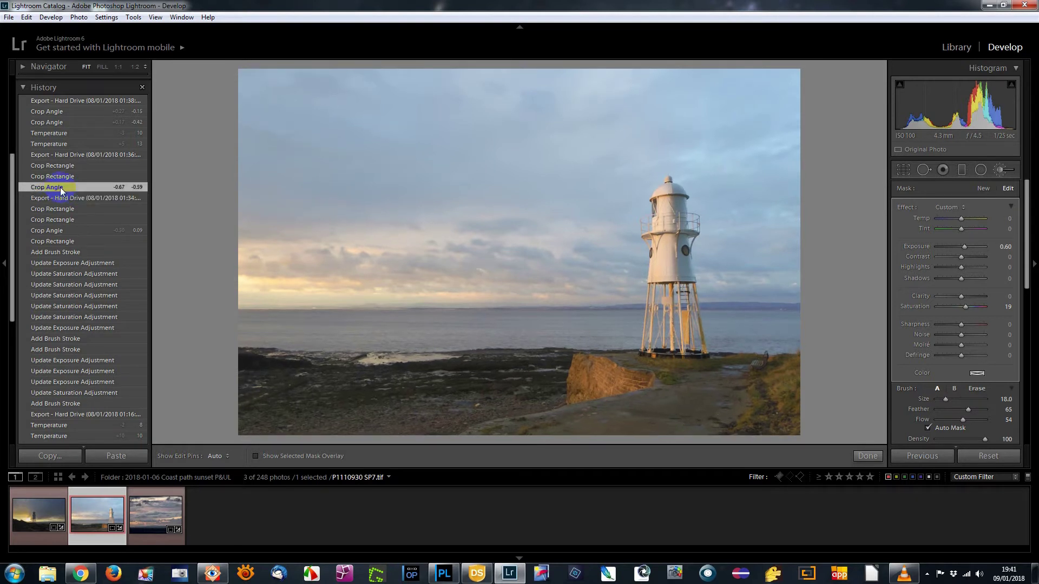
pyautogui.click(67, 177)
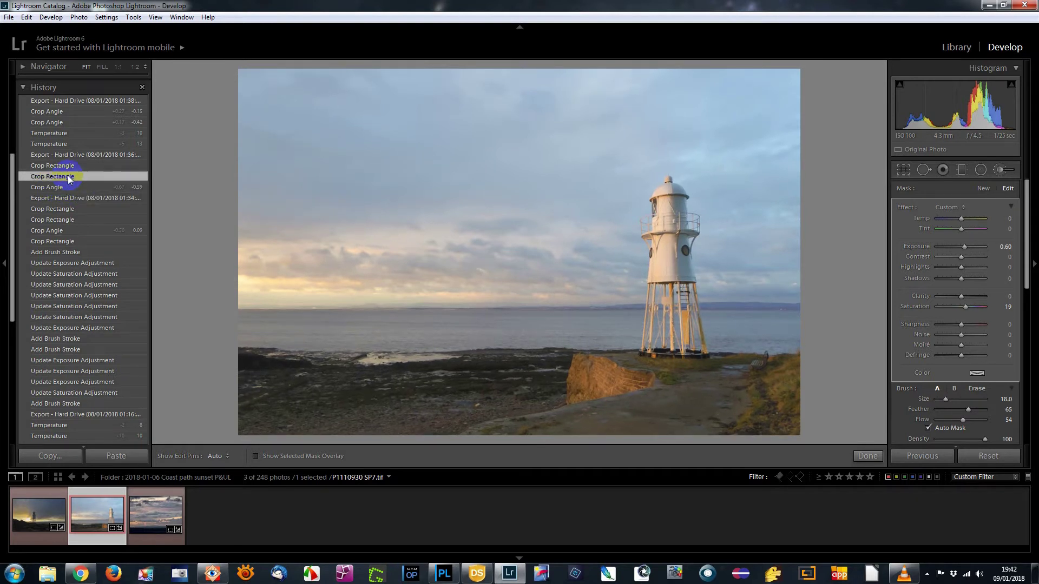
pyautogui.click(70, 166)
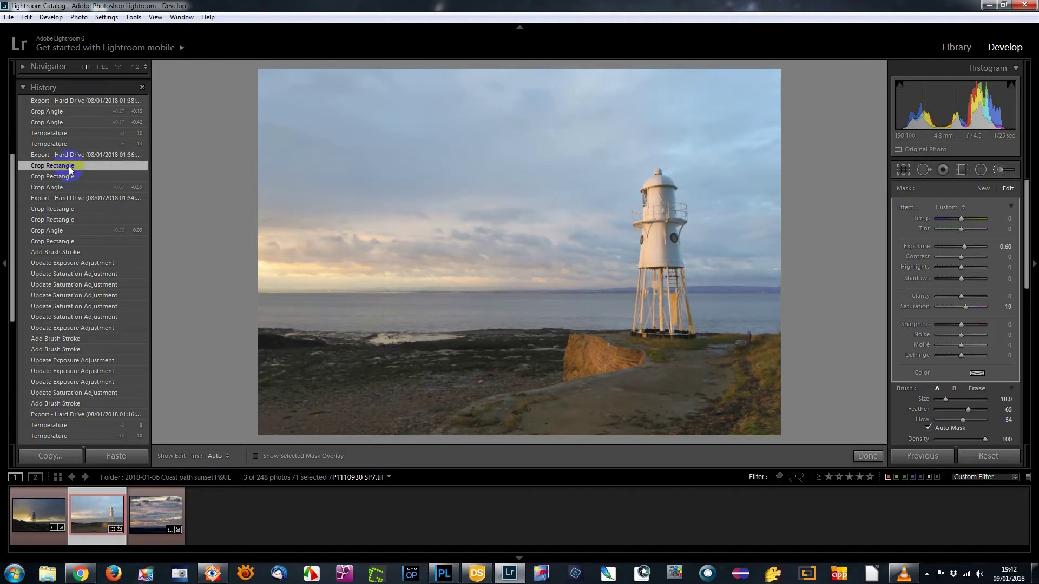
pyautogui.click(76, 155)
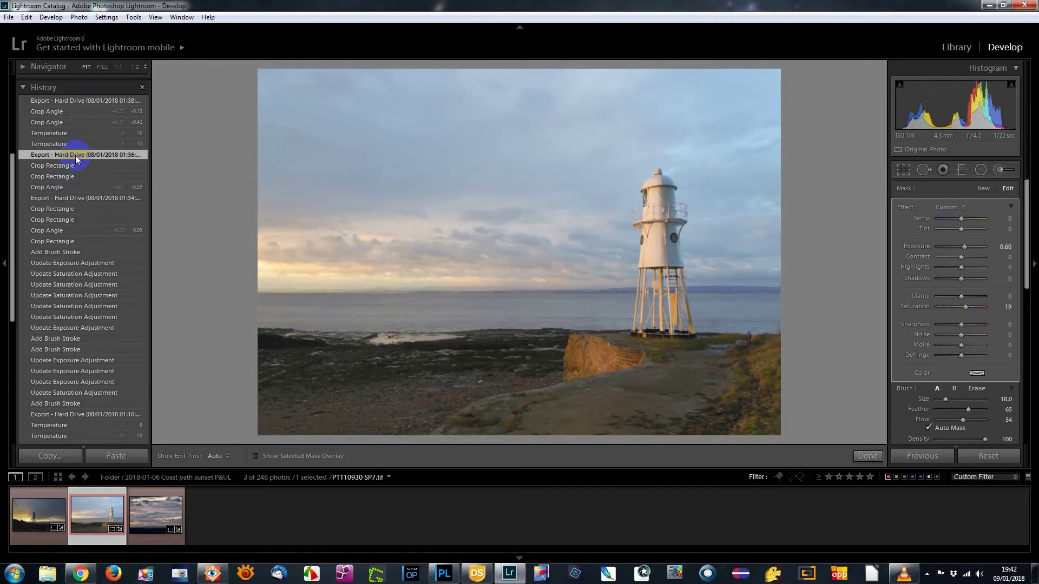
pyautogui.scroll(3, 85, 204)
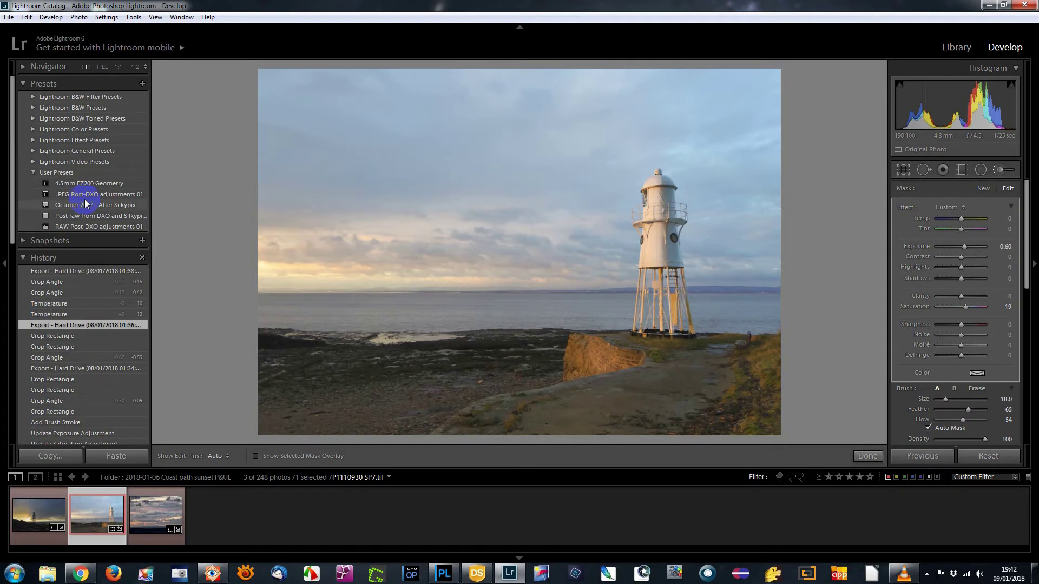
# - Step back through Temperature +10 and the crop angle steps to the first export (Exposure +0.20, Vibrance +64)
pyautogui.click(54, 315)
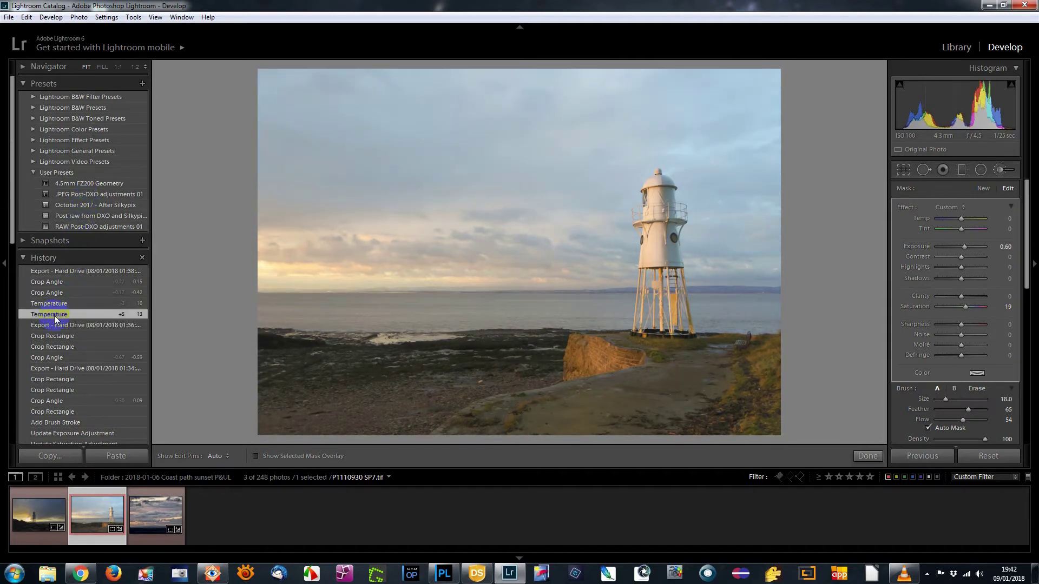
pyautogui.click(1000, 171)
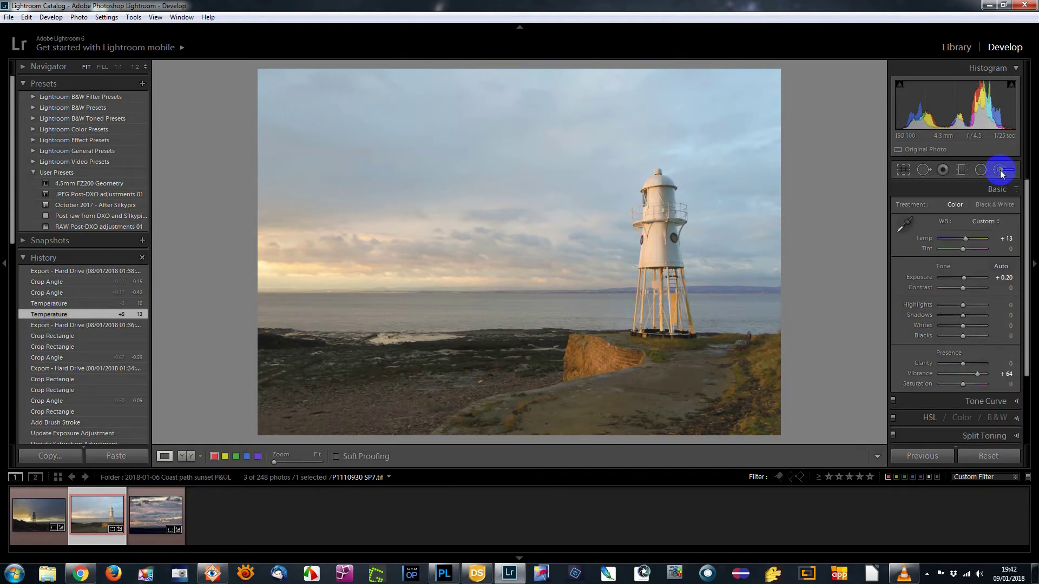
pyautogui.click(61, 304)
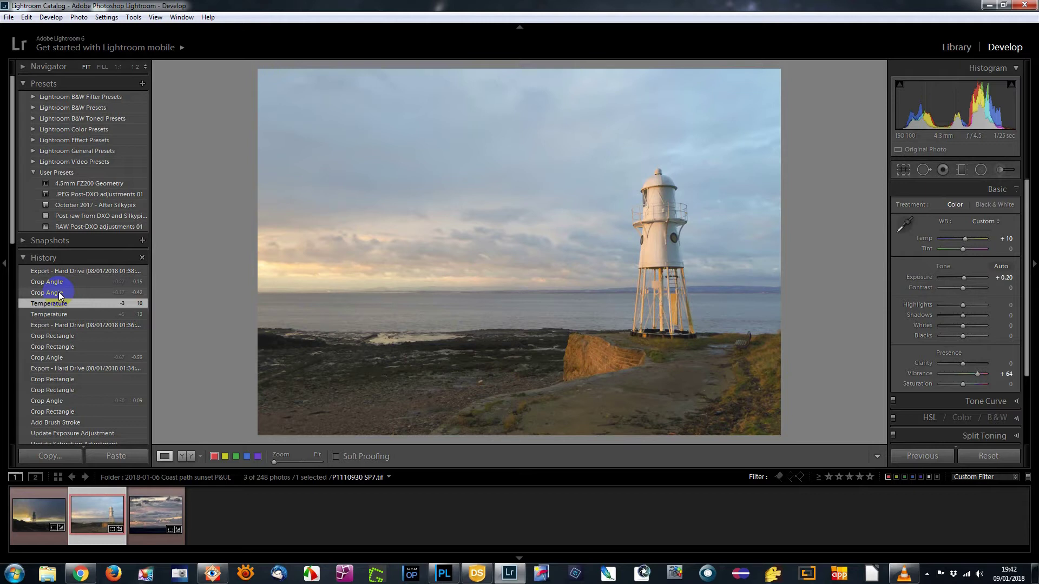
pyautogui.click(59, 293)
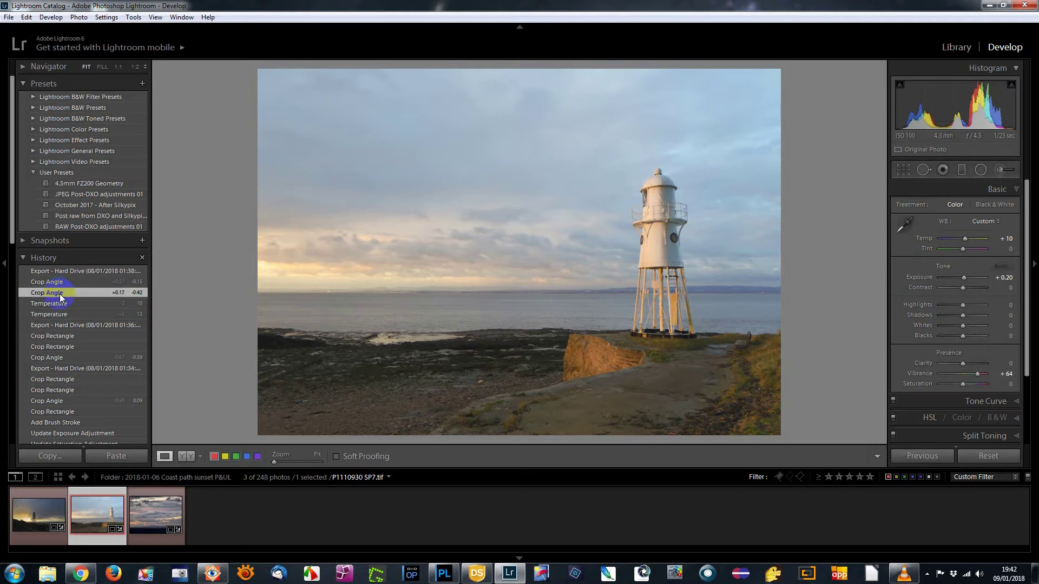
pyautogui.click(57, 282)
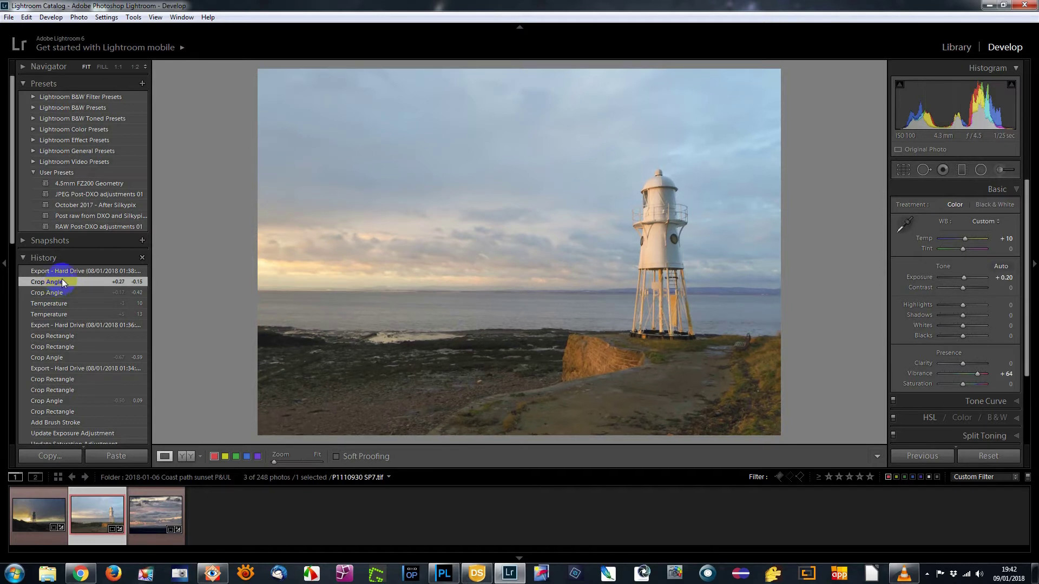
pyautogui.click(68, 271)
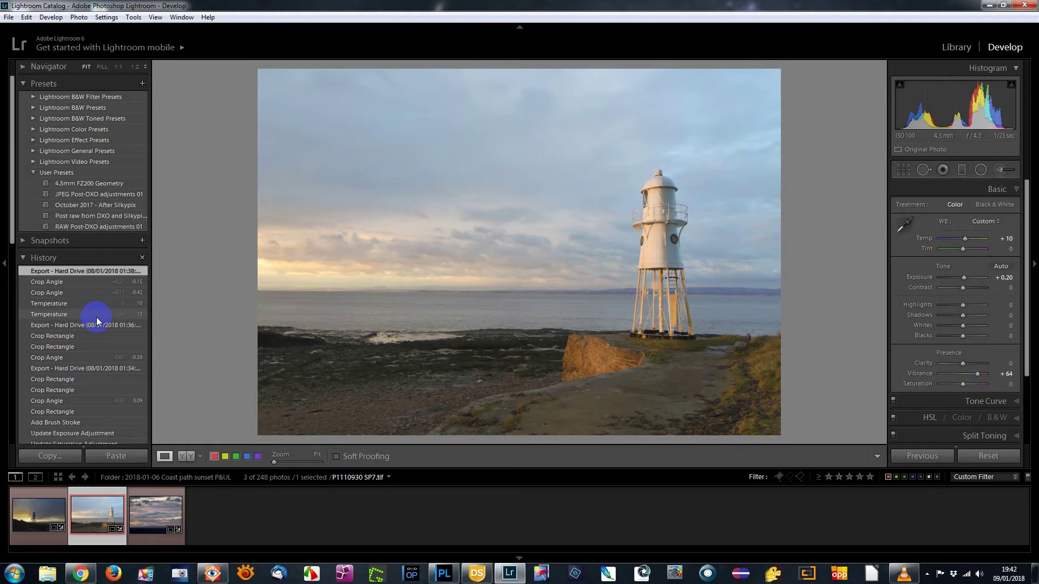
# - Open P1120104-HDR.dng and compare its Import, synced settings, Exposure +0.30 and Blacks -33 states
pyautogui.click(162, 510)
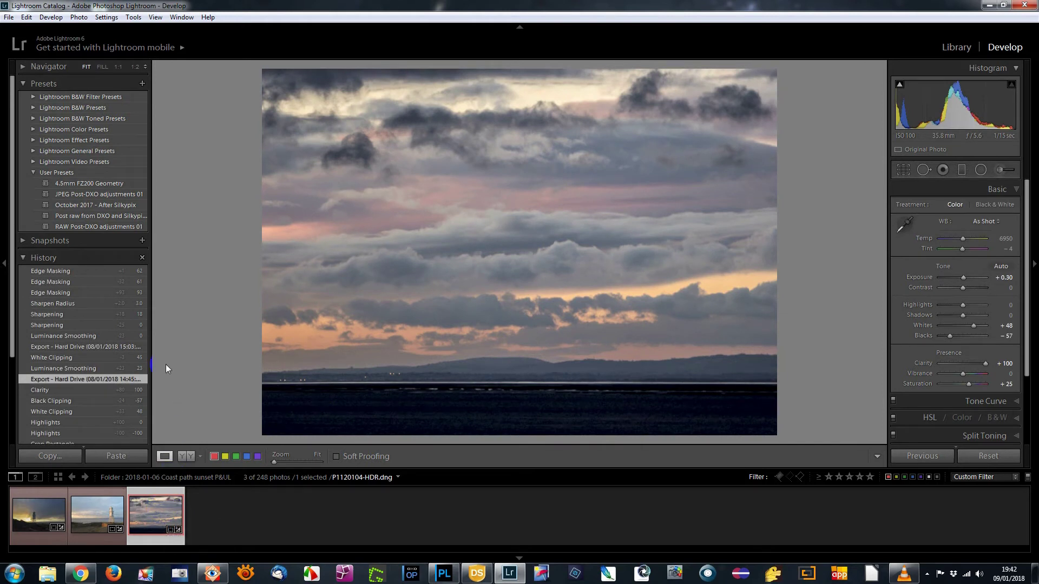
pyautogui.scroll(-3, 99, 366)
pyautogui.click(76, 421)
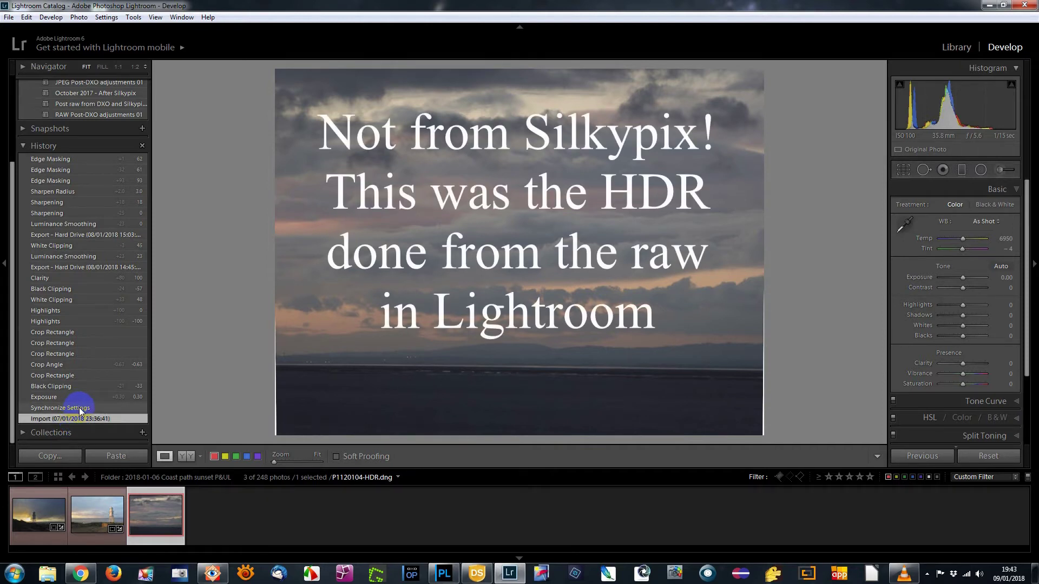
pyautogui.click(80, 409)
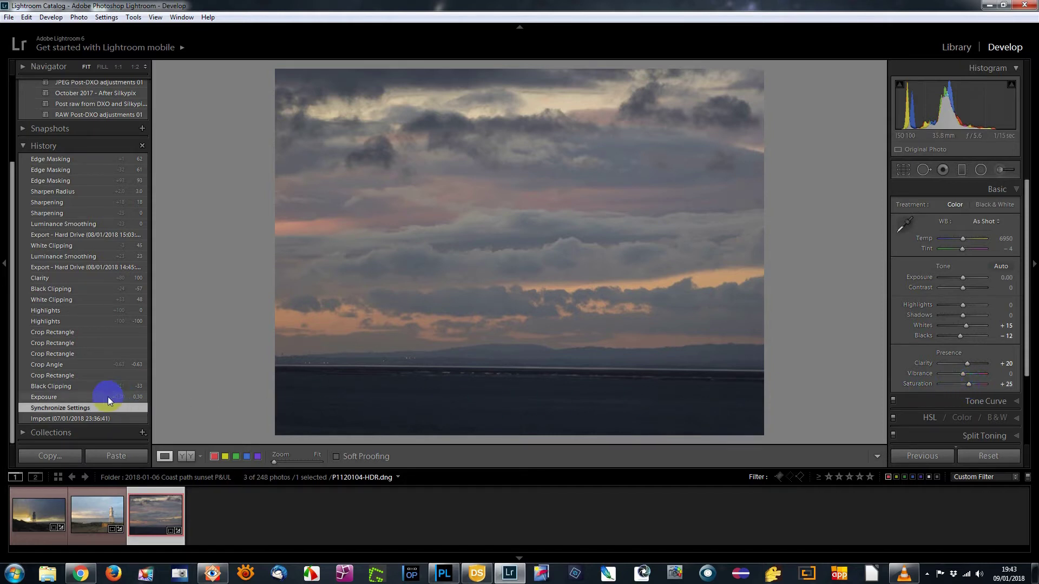
pyautogui.click(74, 396)
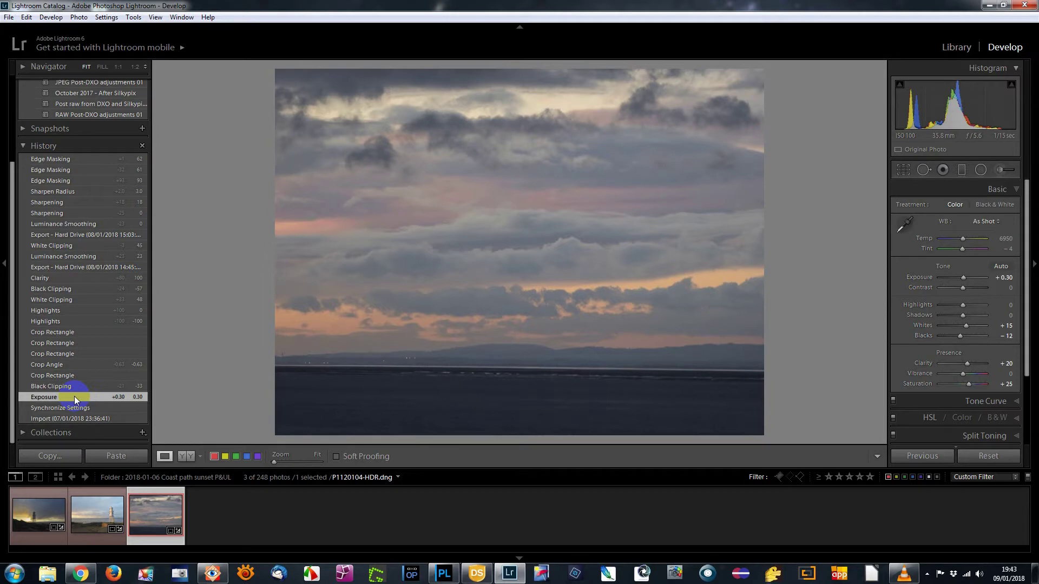
pyautogui.click(71, 386)
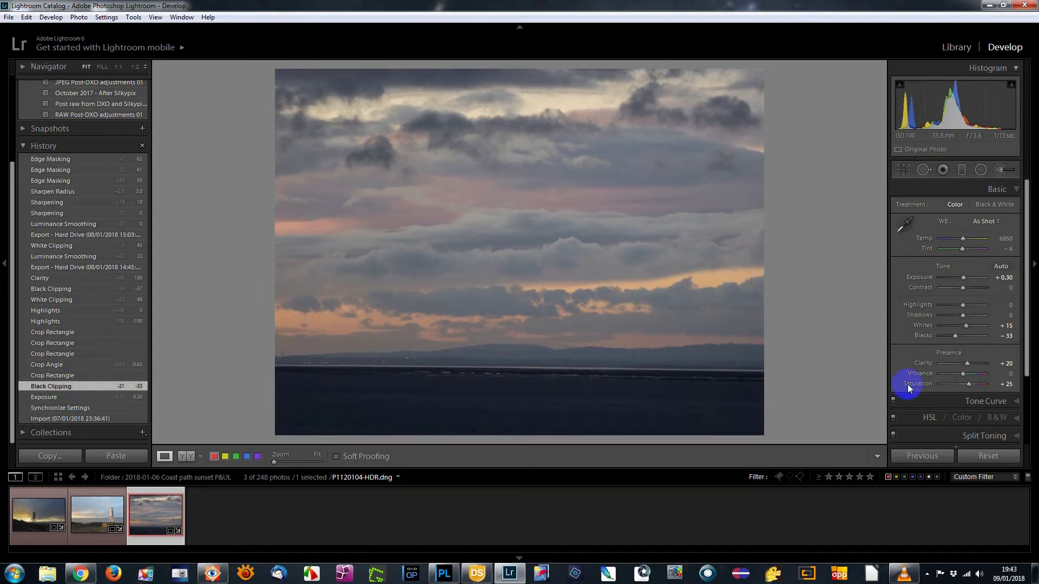
pyautogui.click(76, 397)
pyautogui.click(79, 385)
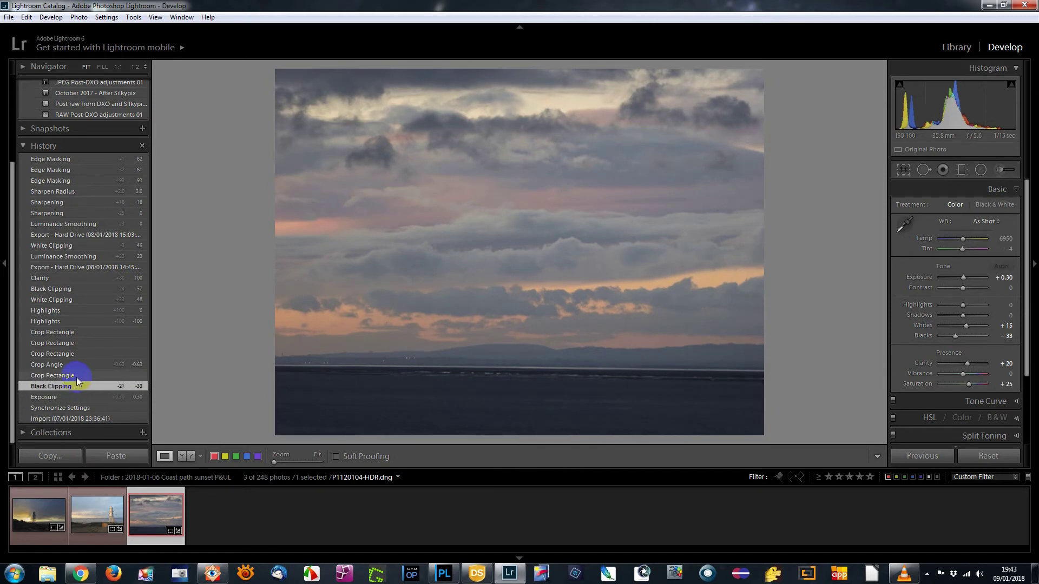
# - Step back through the crop angle and crop rectangle states to the earliest crop showing more sea
pyautogui.click(77, 376)
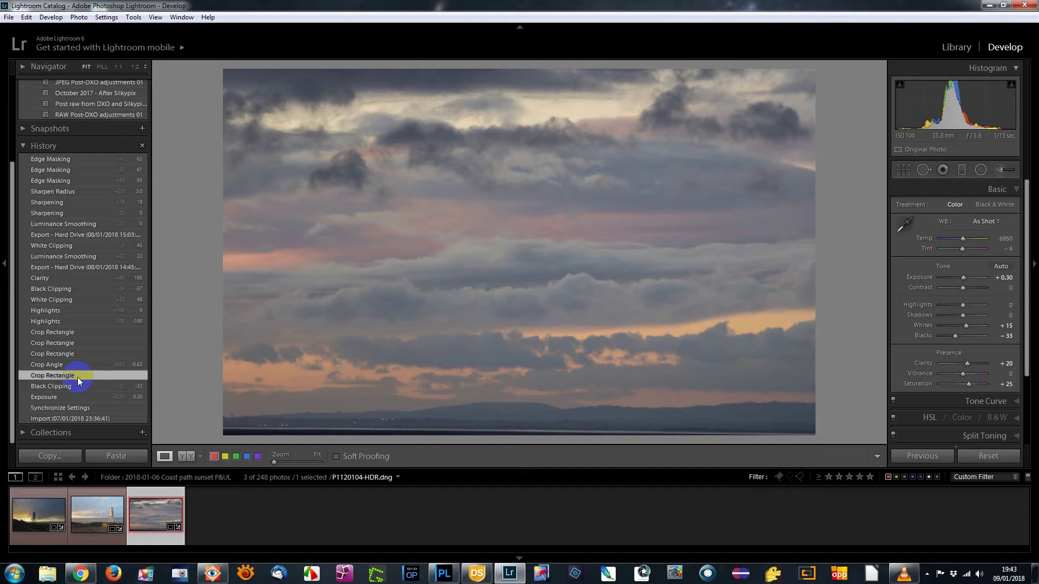
pyautogui.click(48, 365)
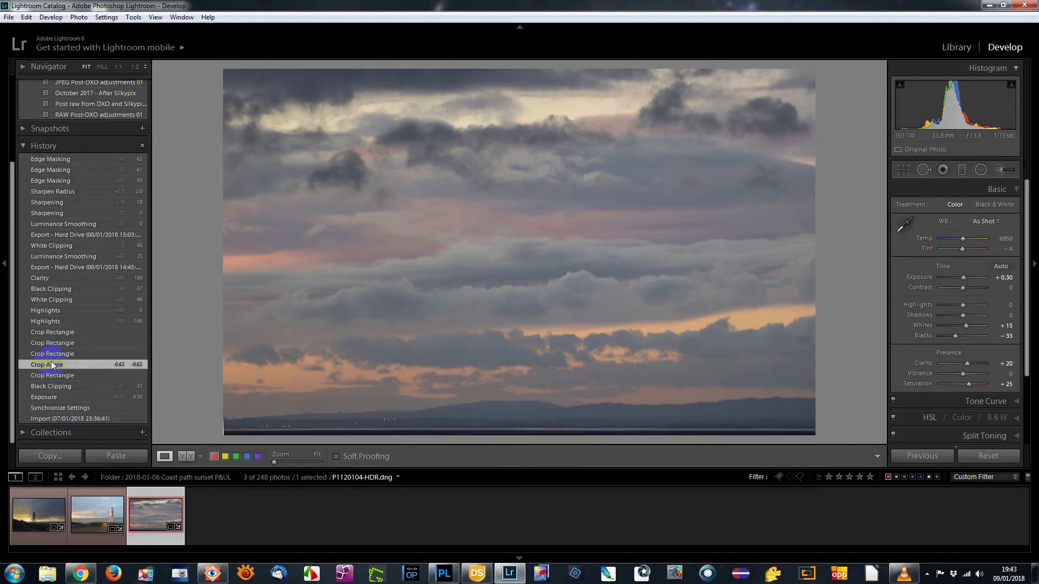
pyautogui.click(56, 353)
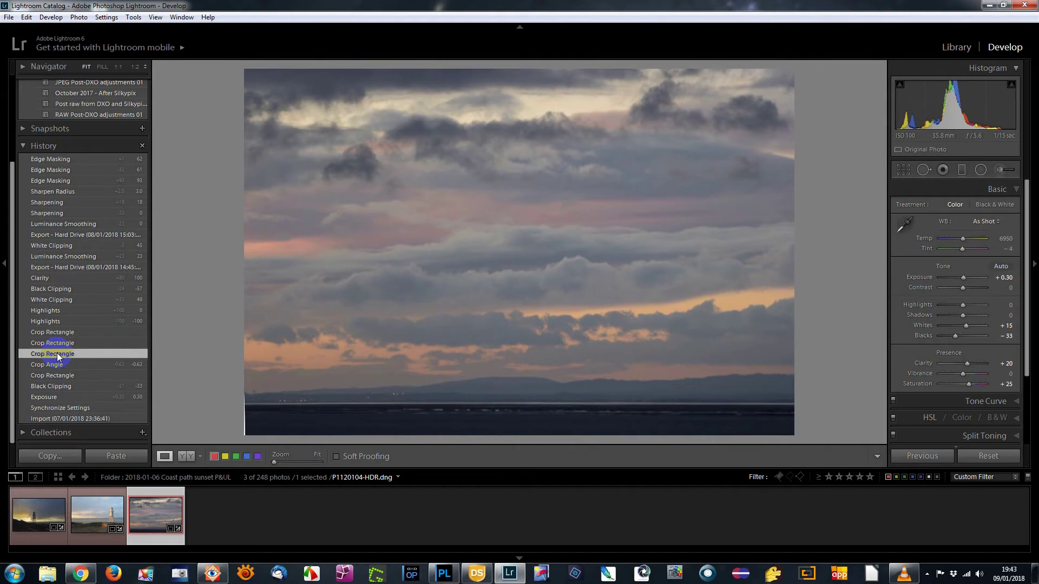
pyautogui.click(60, 344)
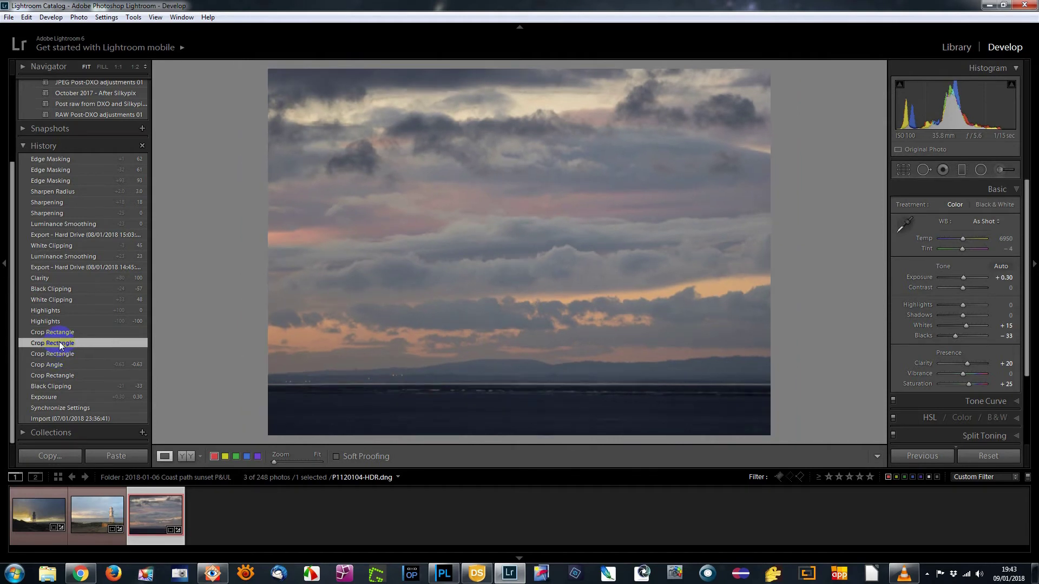
pyautogui.click(62, 333)
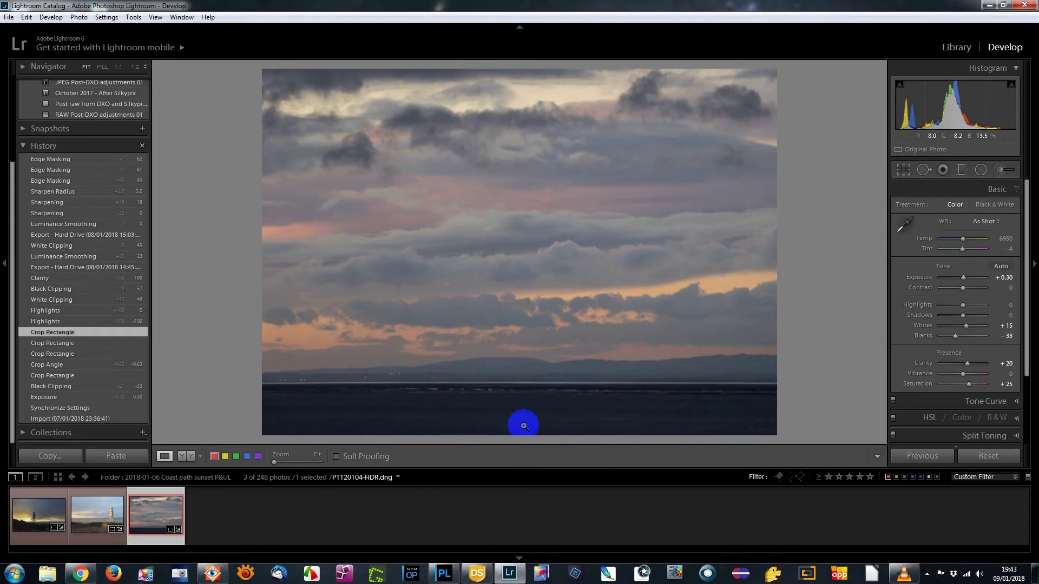
# - Step through Highlights -100/0, Whites +48, Blacks -57, Clarity +100 and Luminance Smoothing, ending at the 14:45 export
pyautogui.click(56, 322)
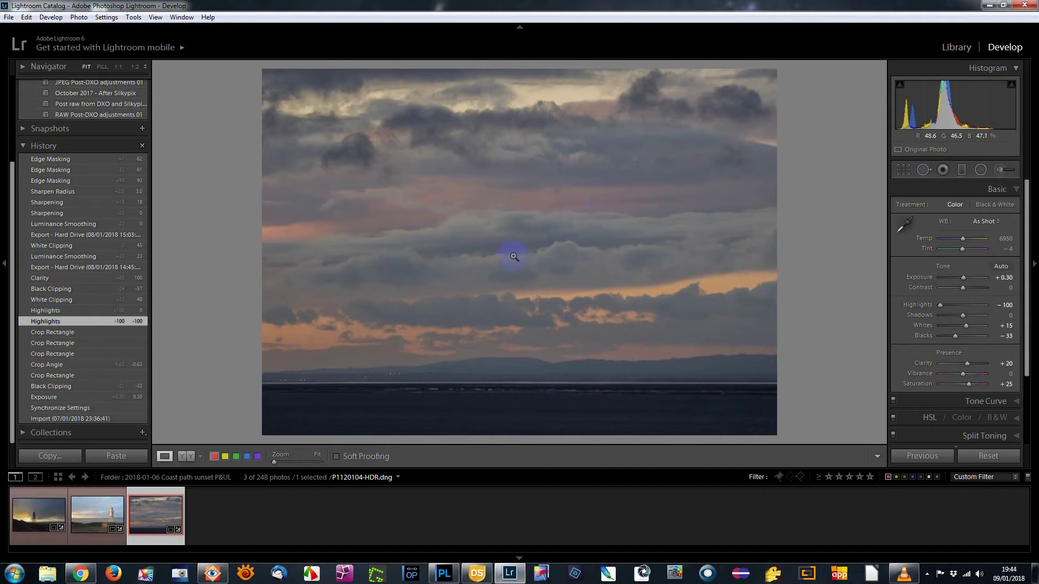
pyautogui.click(59, 309)
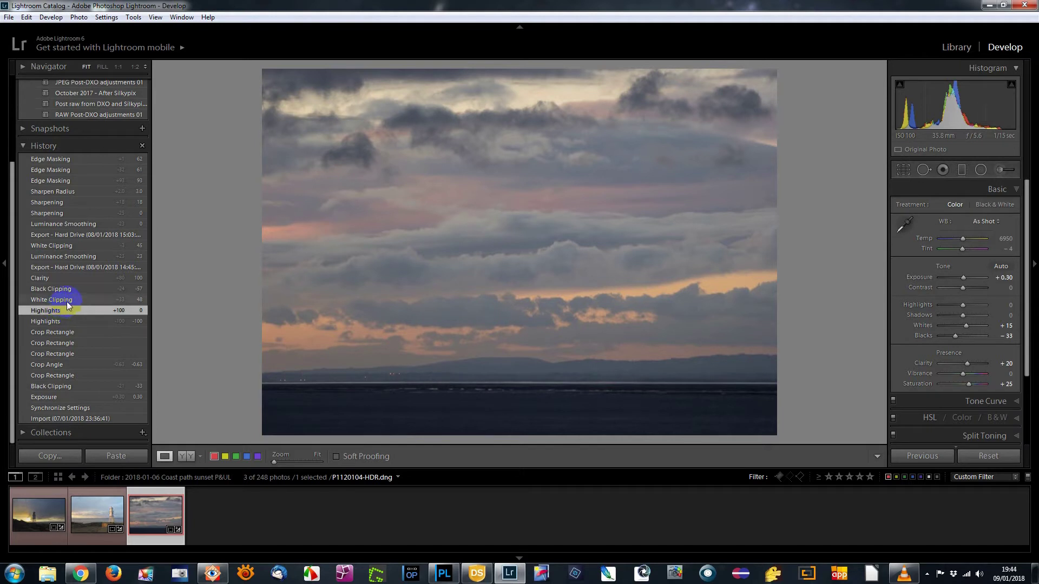
pyautogui.click(69, 300)
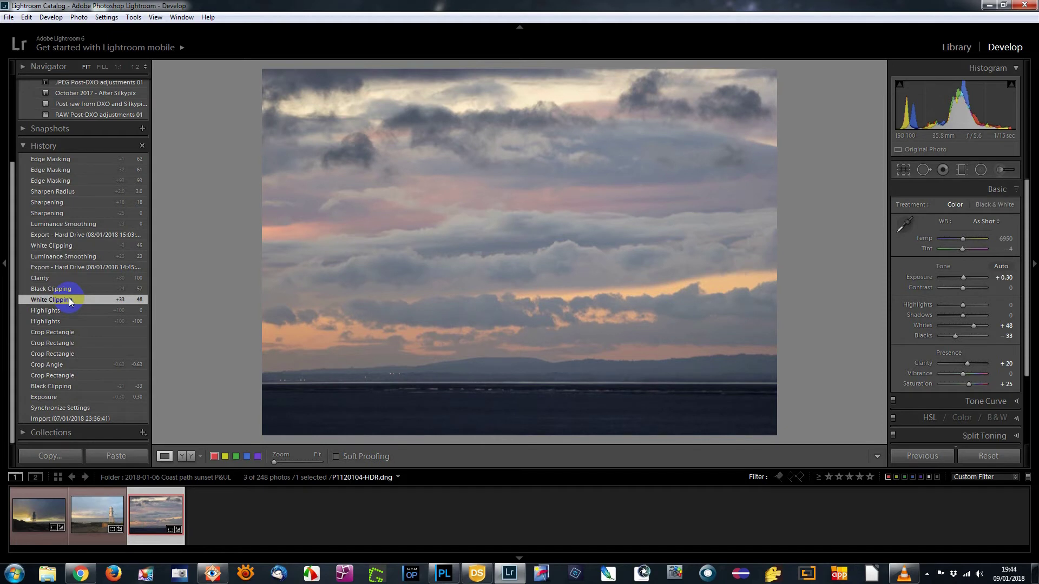
pyautogui.click(72, 289)
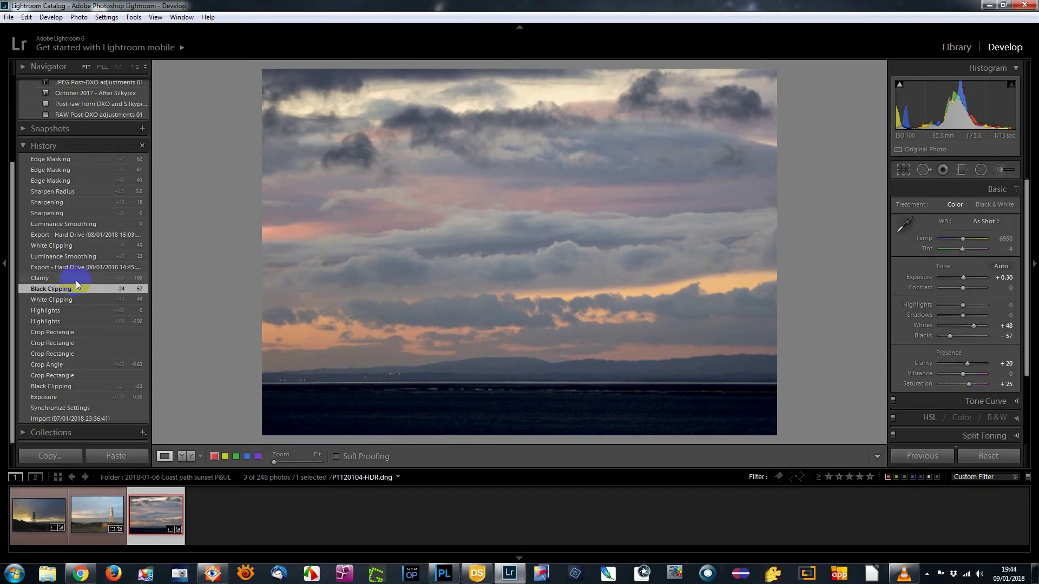
pyautogui.click(75, 279)
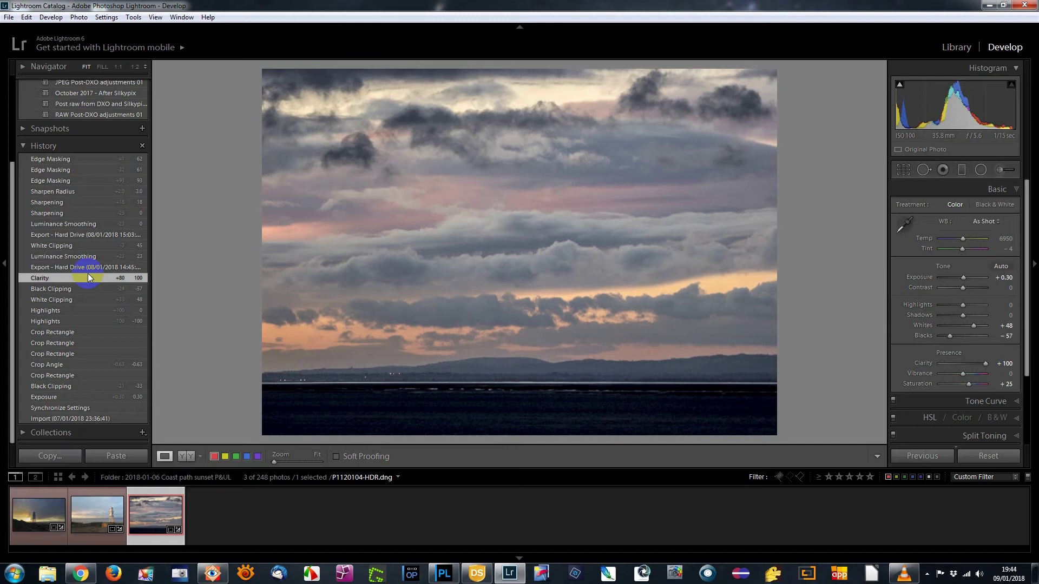
pyautogui.click(85, 268)
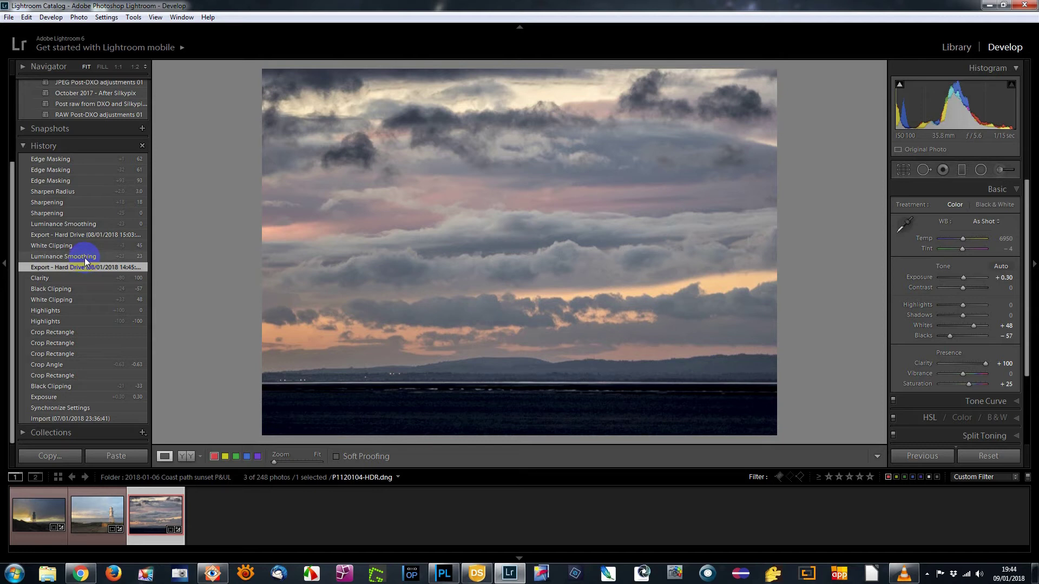
pyautogui.click(84, 257)
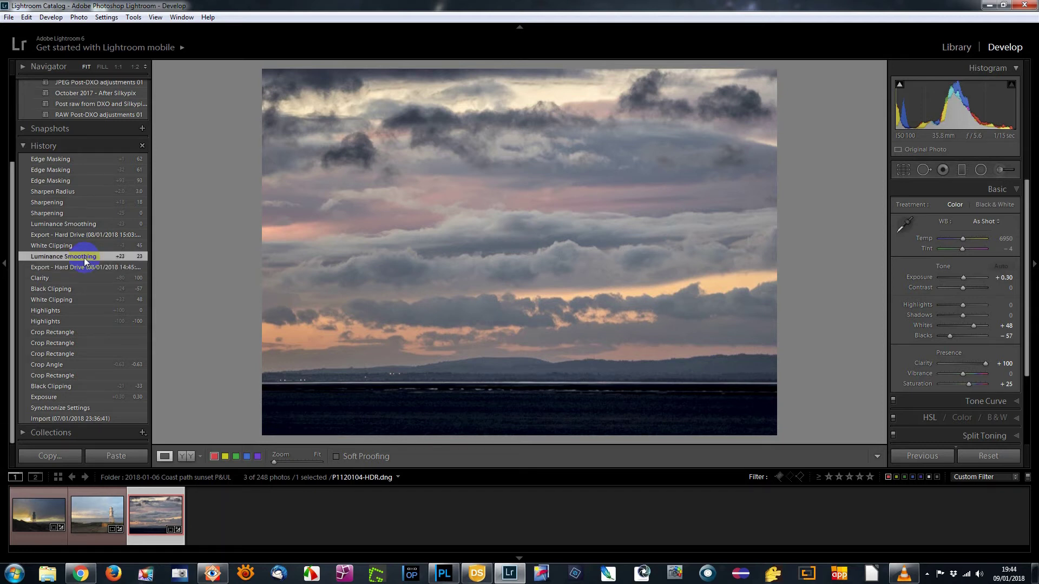
pyautogui.click(83, 267)
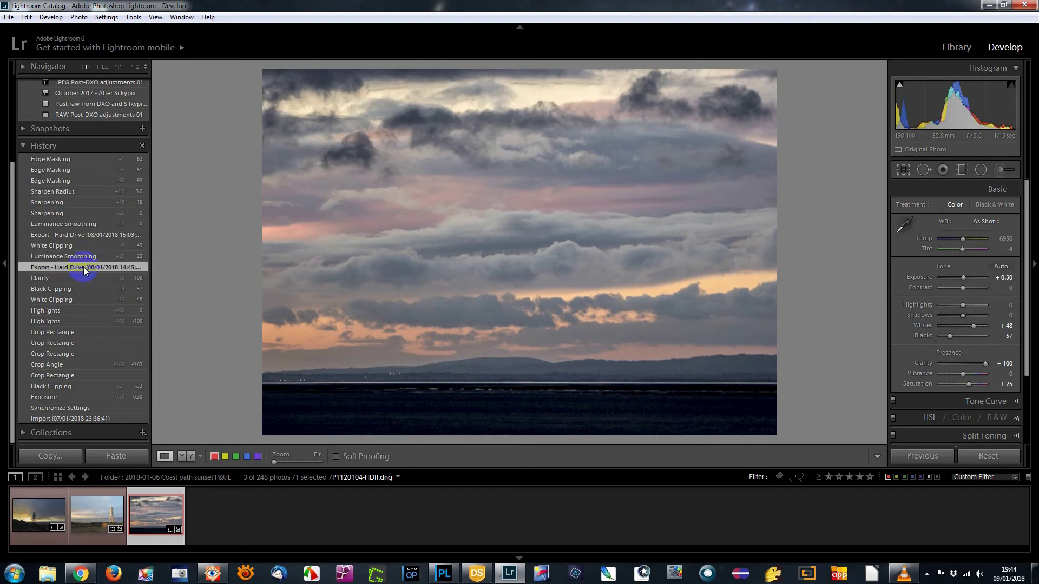
# - Show the Detail panel and compare the Luminance Smoothing +23 and White Clipping -3 states
pyautogui.click(1009, 189)
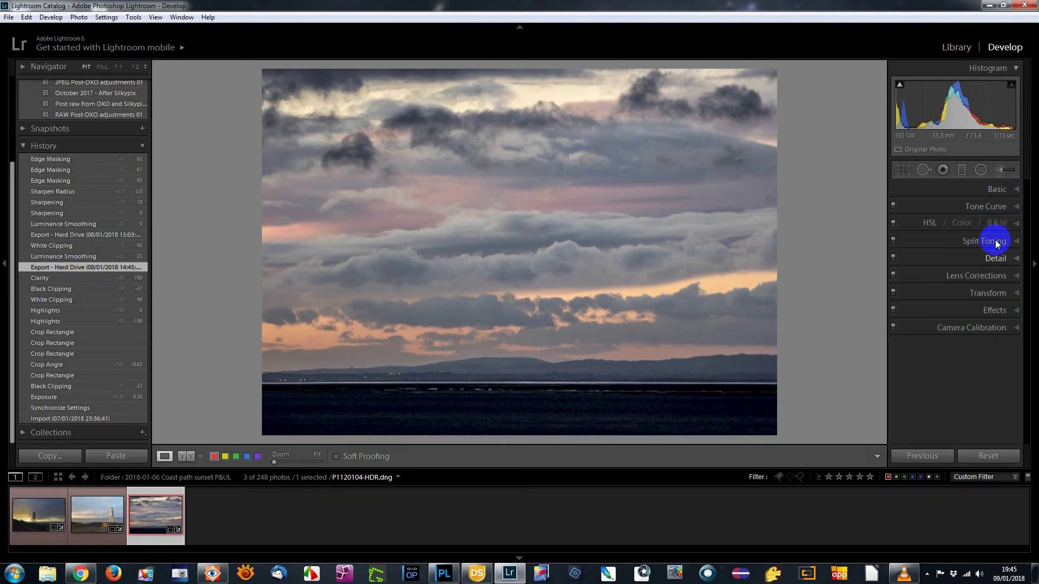
pyautogui.click(1017, 261)
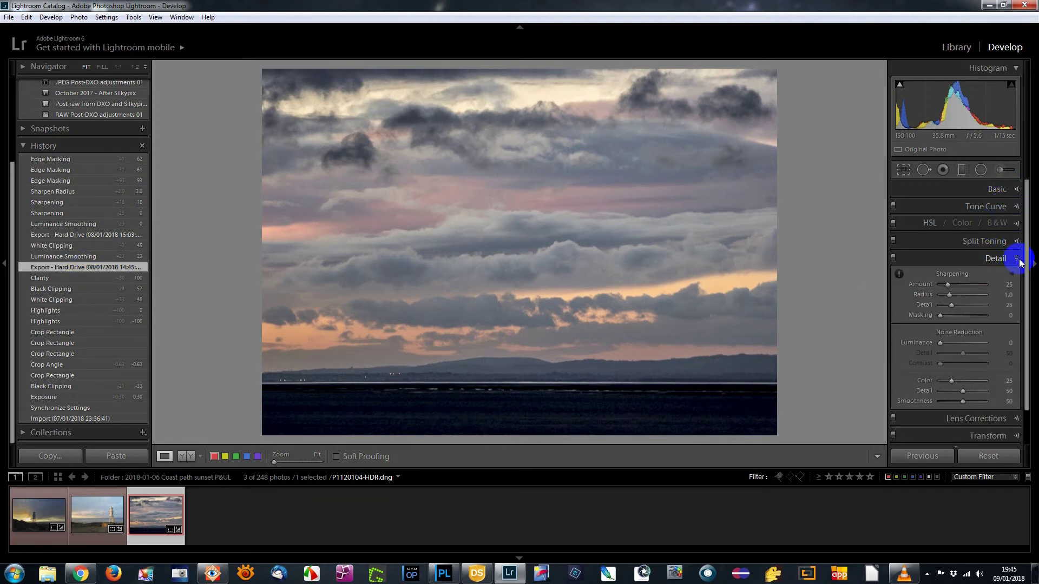
pyautogui.click(88, 263)
pyautogui.click(89, 254)
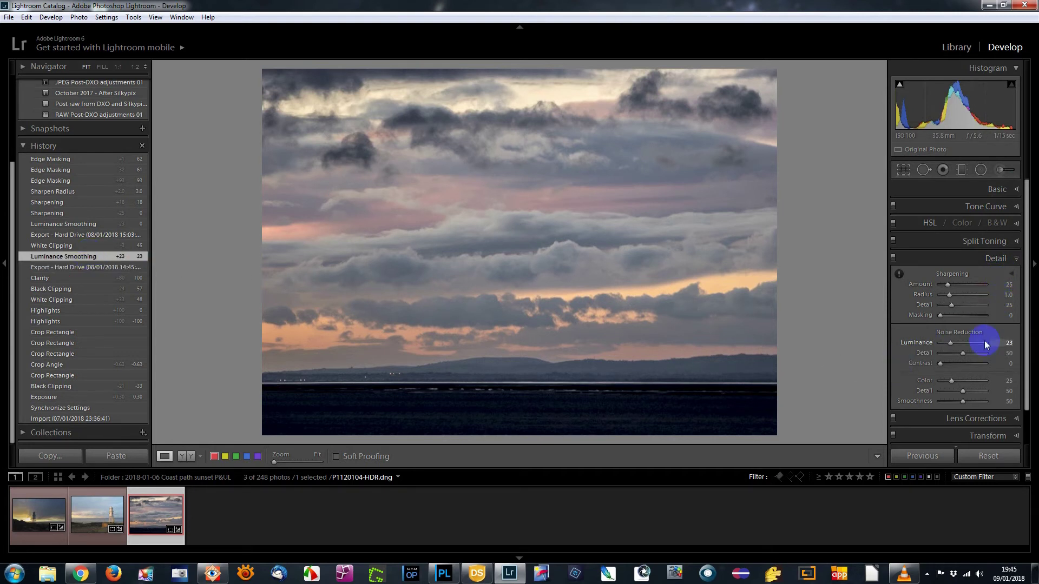
pyautogui.click(66, 253)
pyautogui.click(67, 246)
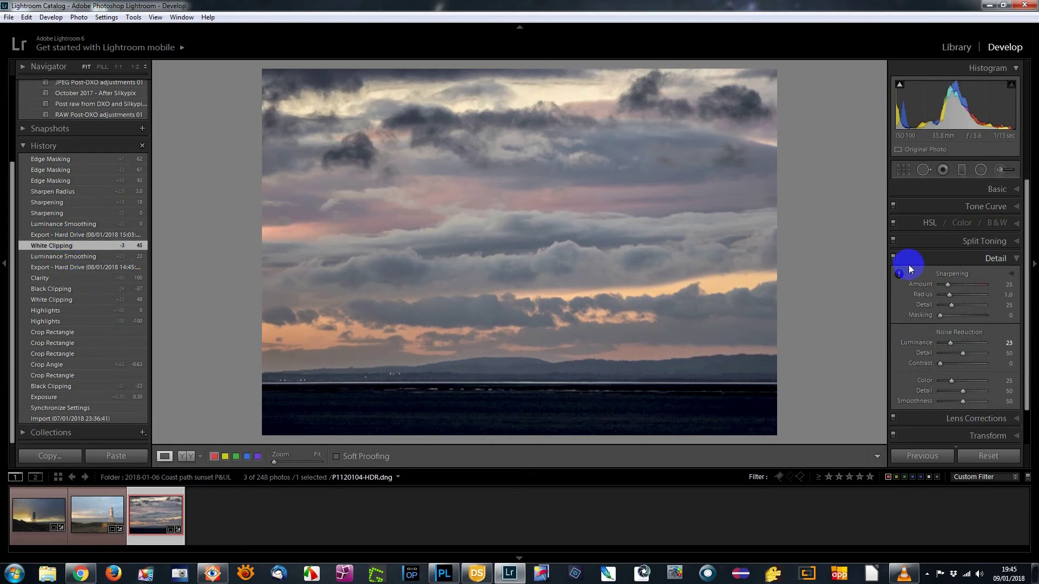
# - Compare states with Basic and Detail panels, settling on the 15:03 export (Amount 25, Luminance 23)
pyautogui.click(1010, 273)
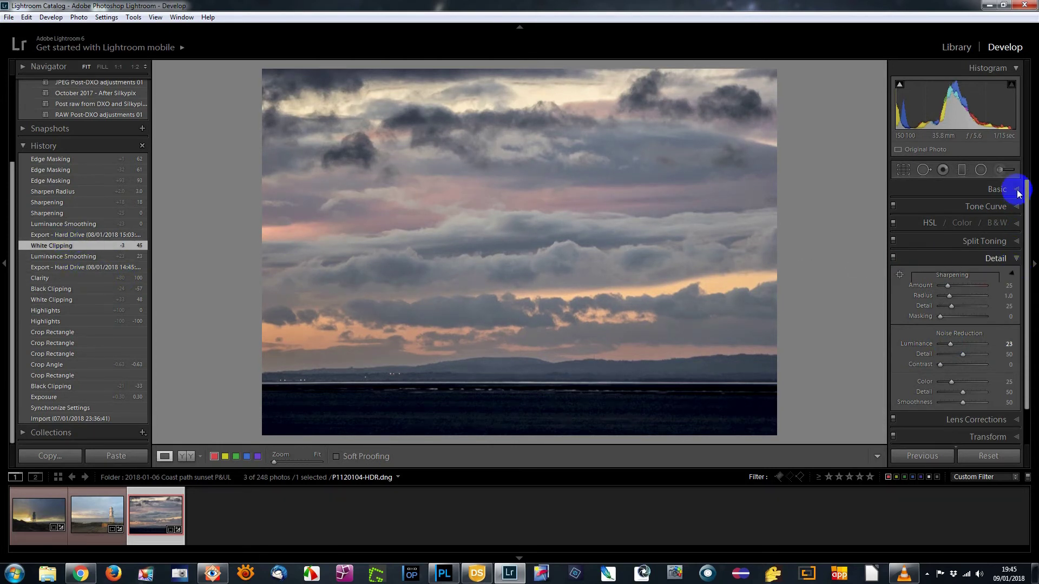
pyautogui.click(1017, 190)
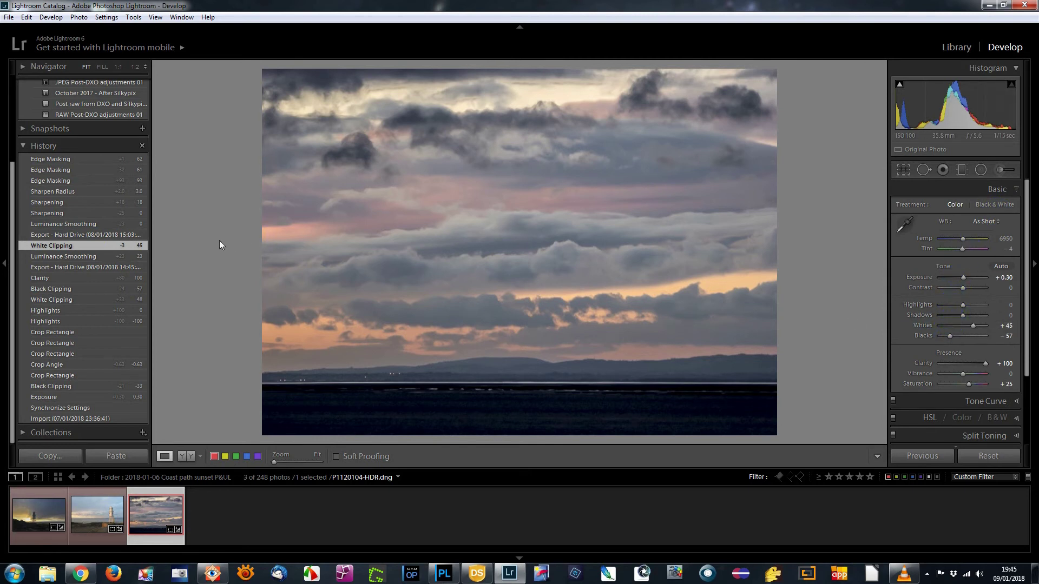
pyautogui.click(93, 256)
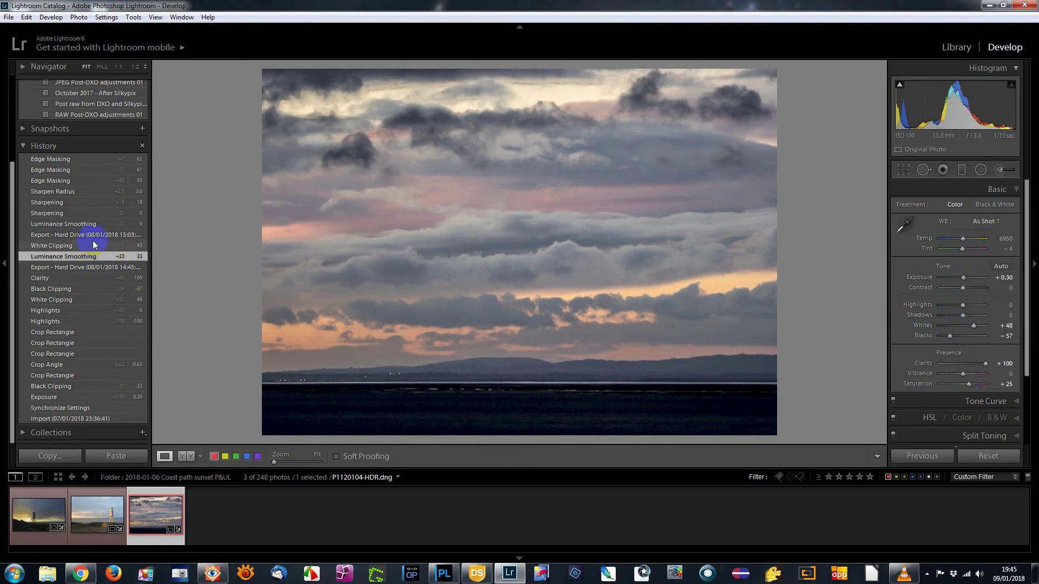
pyautogui.click(92, 244)
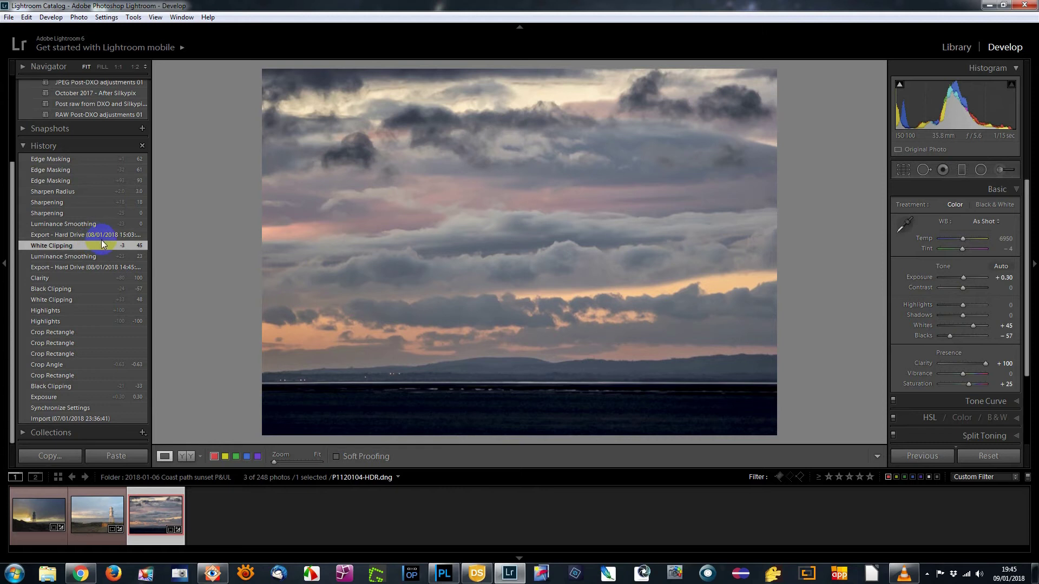
pyautogui.click(103, 235)
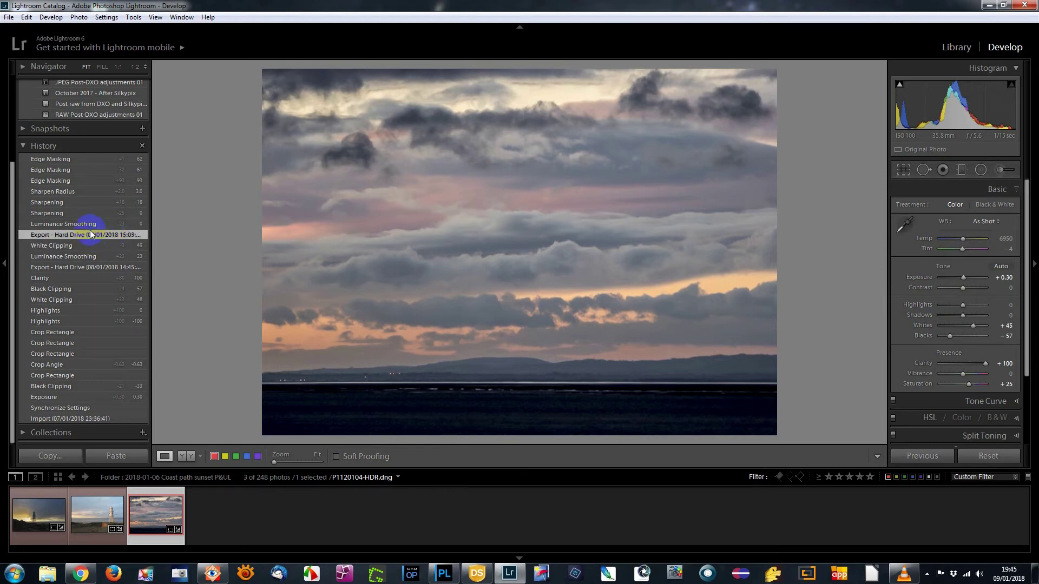
pyautogui.hotkey('ctrl', '5')
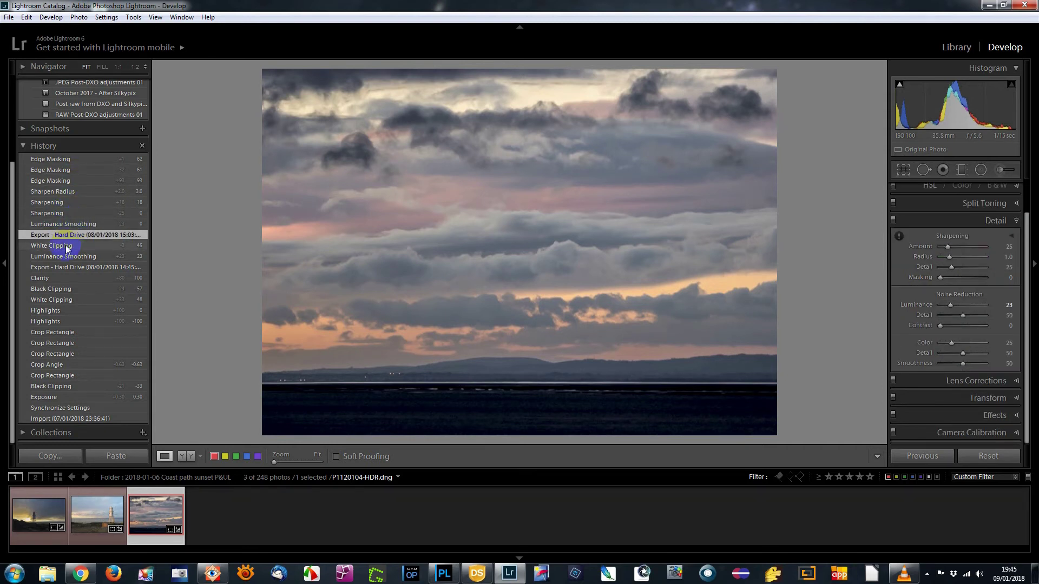
pyautogui.click(66, 245)
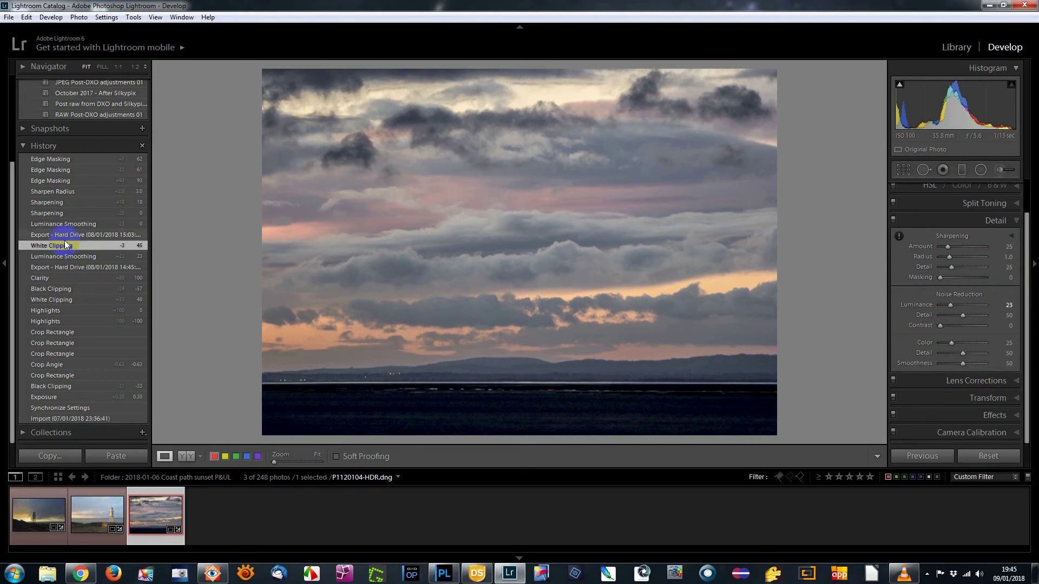
pyautogui.click(65, 235)
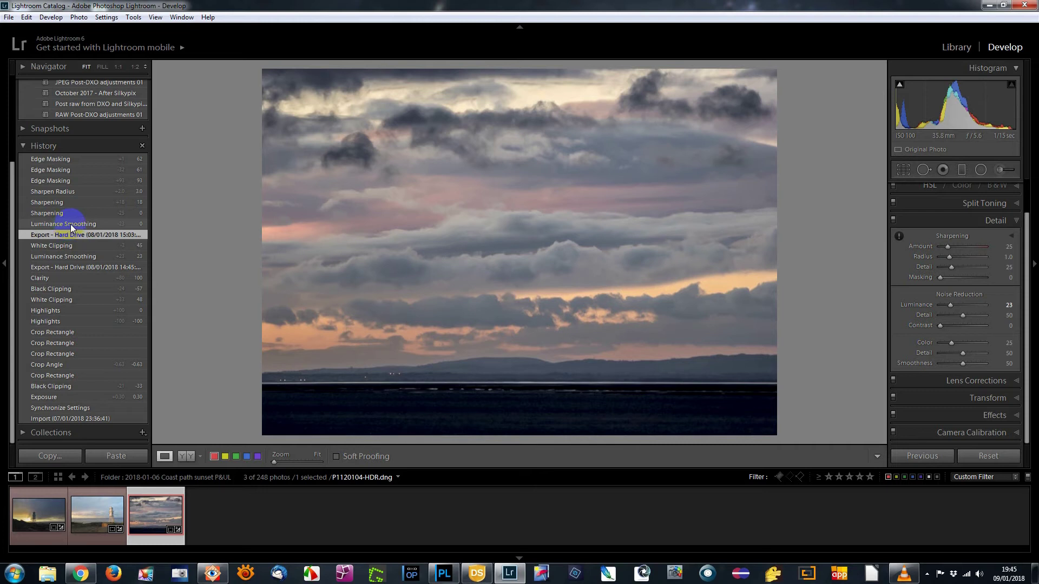
pyautogui.click(71, 224)
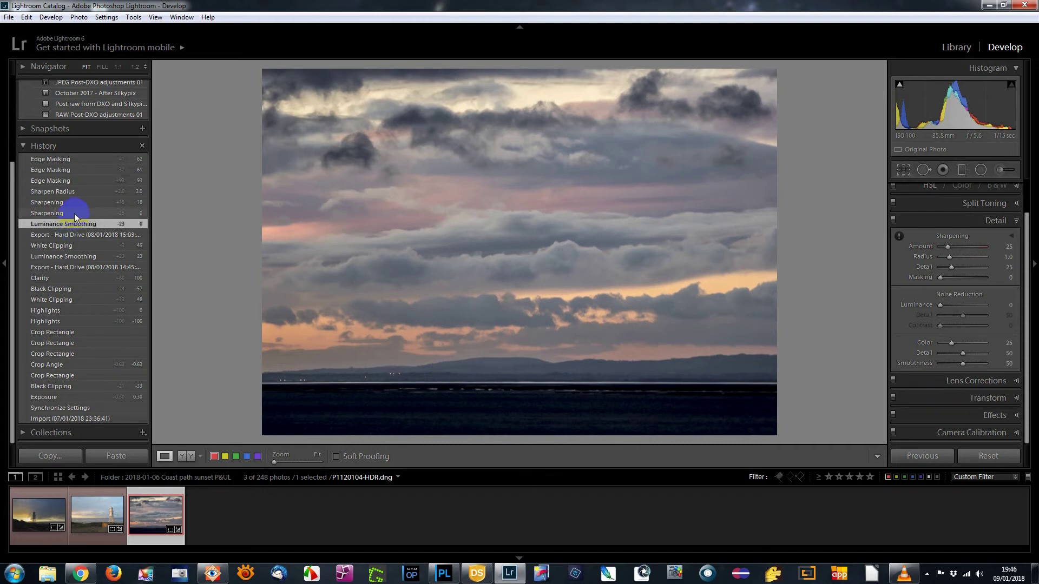
pyautogui.click(74, 214)
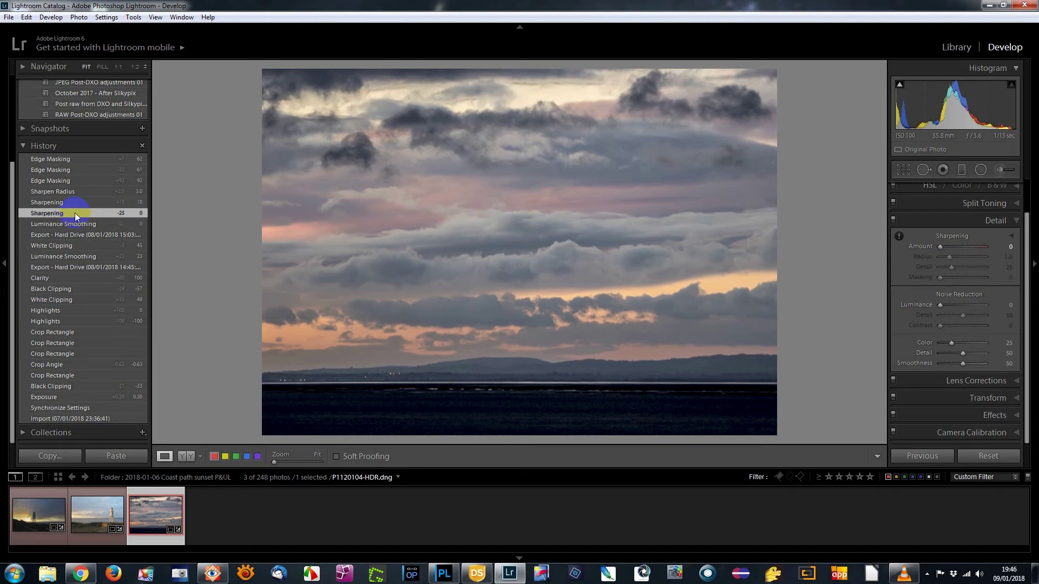
pyautogui.click(73, 223)
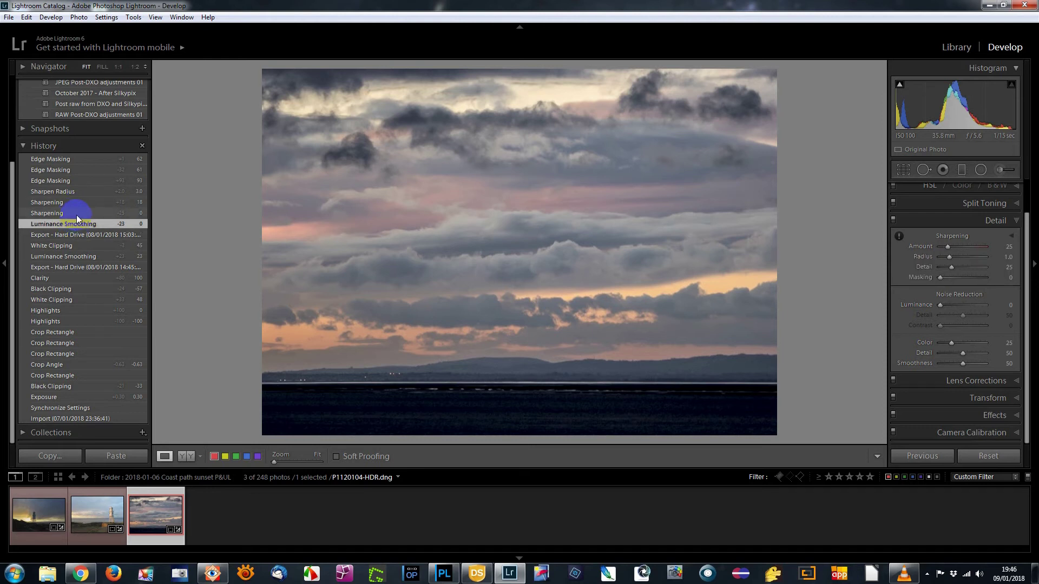
pyautogui.click(77, 214)
pyautogui.click(80, 203)
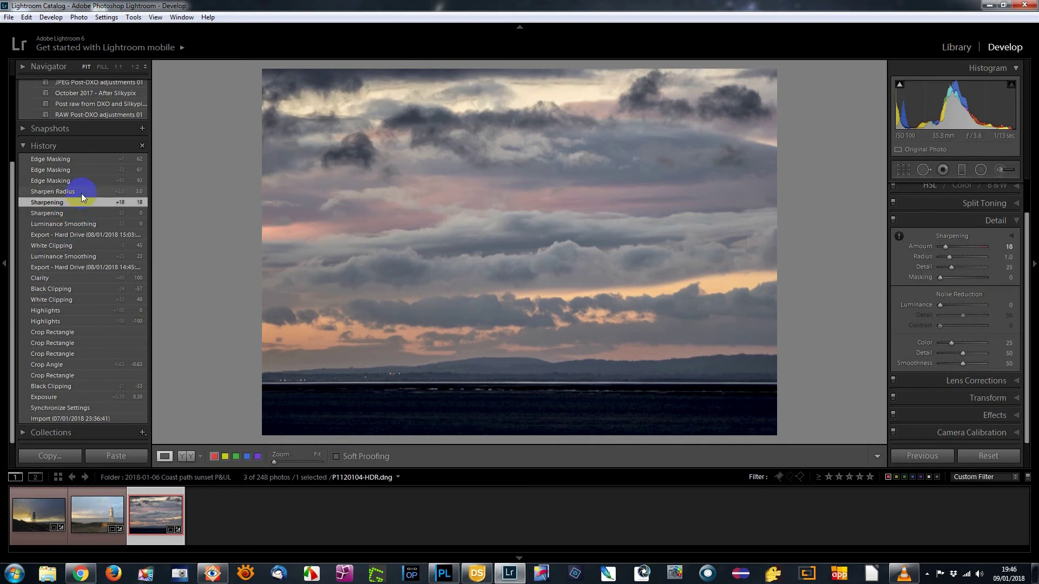
pyautogui.click(82, 193)
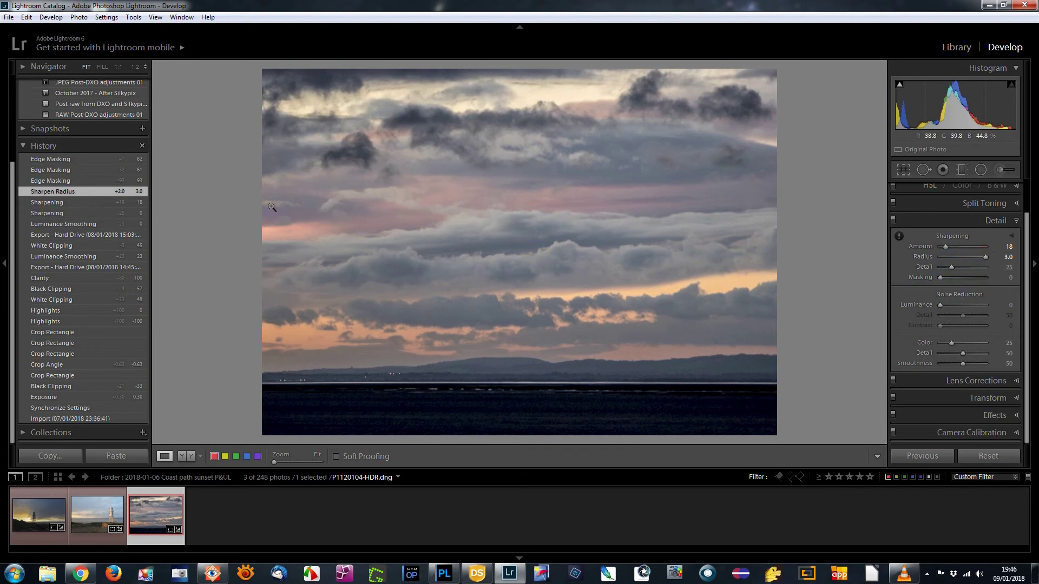
pyautogui.click(54, 180)
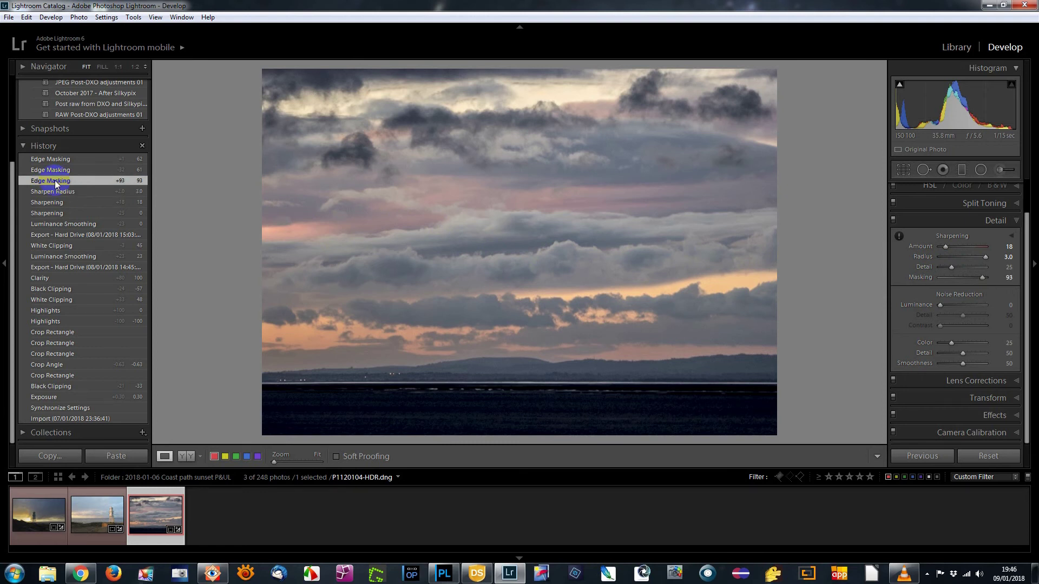
pyautogui.click(768, 443)
pyautogui.press('alt')
pyautogui.keyDown('alt'); pyautogui.click(981, 278); pyautogui.keyUp('alt')
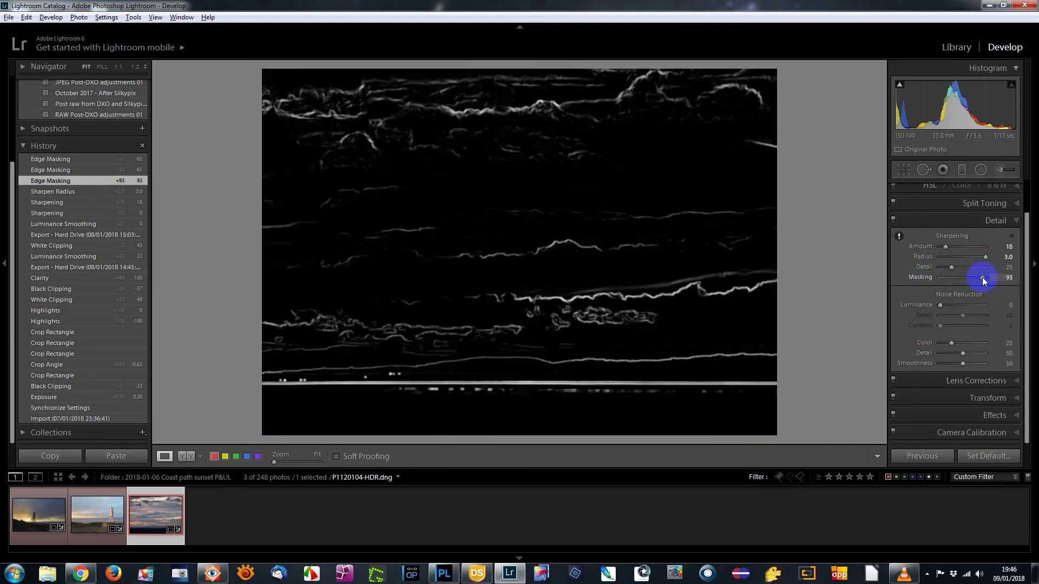
pyautogui.click(65, 170)
pyautogui.click(59, 160)
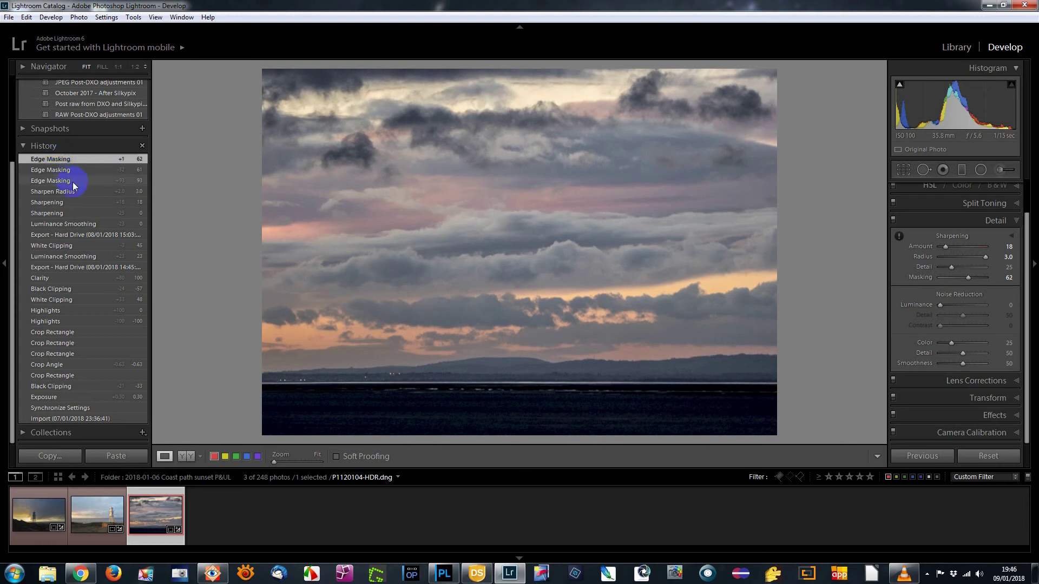
pyautogui.click(88, 239)
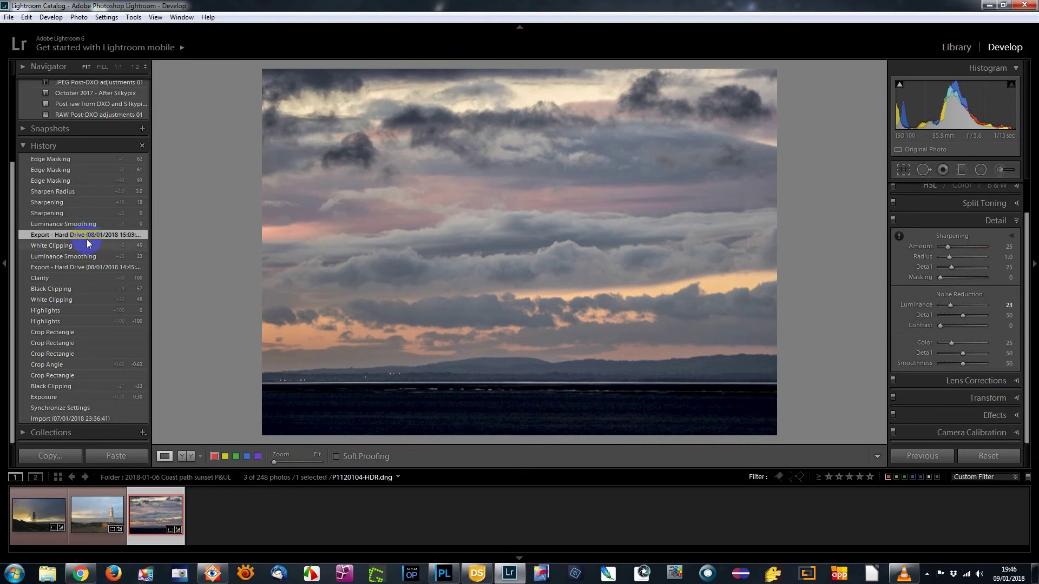
# - Open the first lighthouse photo, P1110894 SP7.tif, from the Filmstrip
pyautogui.click(43, 512)
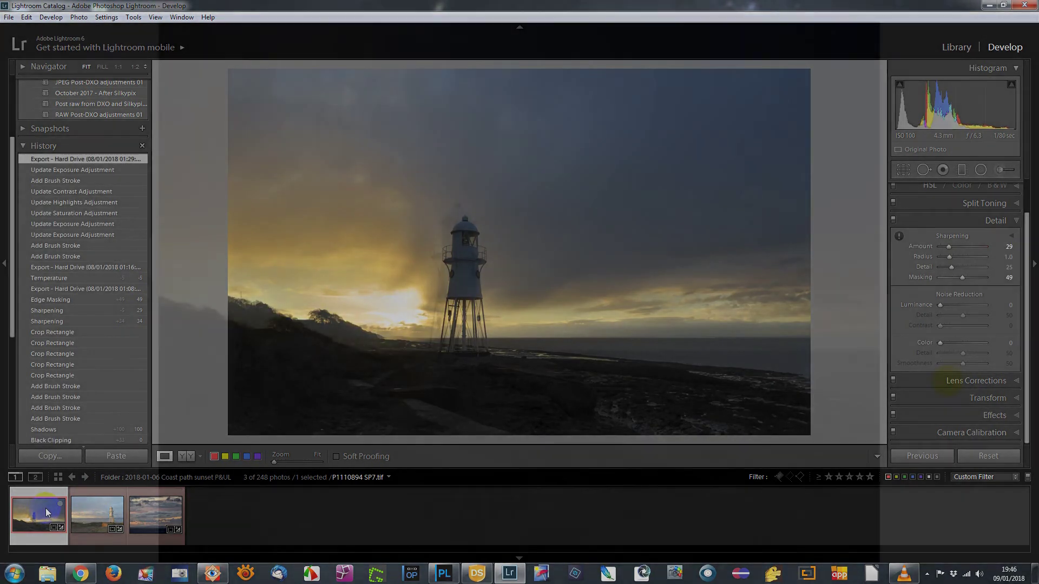